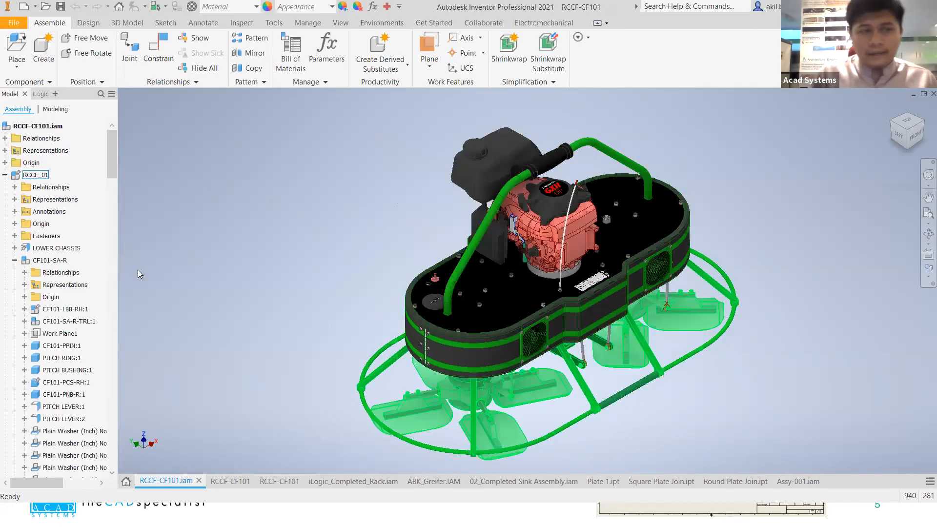
- Collapse the RCCF_01 subassembly and start a new drawing from the metric ISO.dwg template with the A4 Size_ASM_1 view sheet format
click(6, 175)
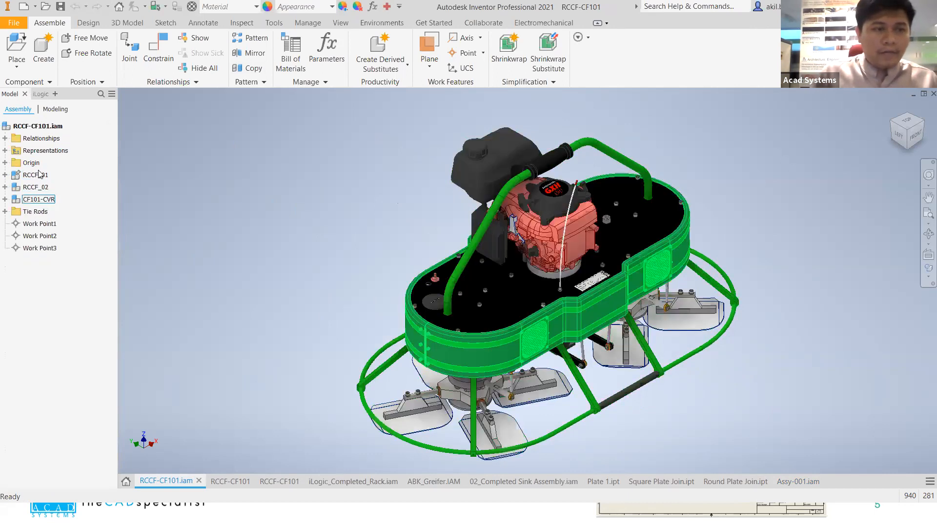
middle_drag(268, 300, 302, 286)
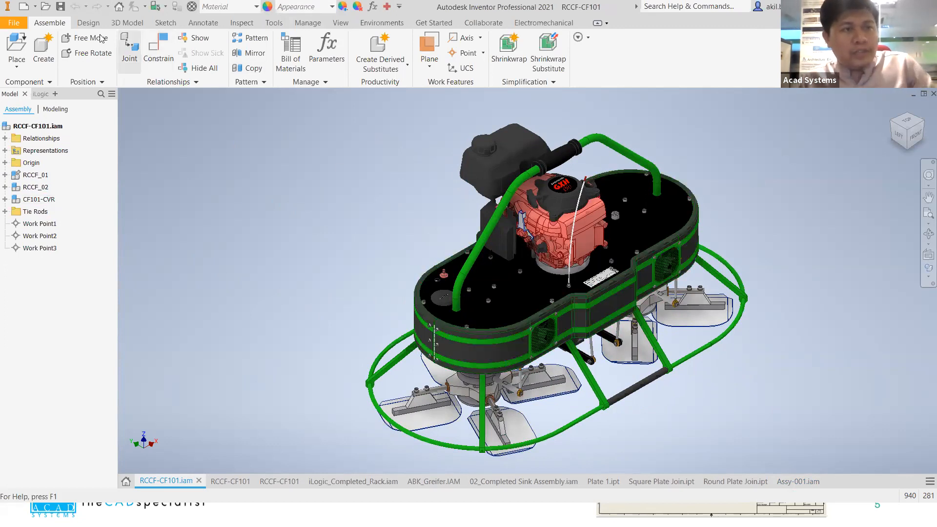
click(23, 10)
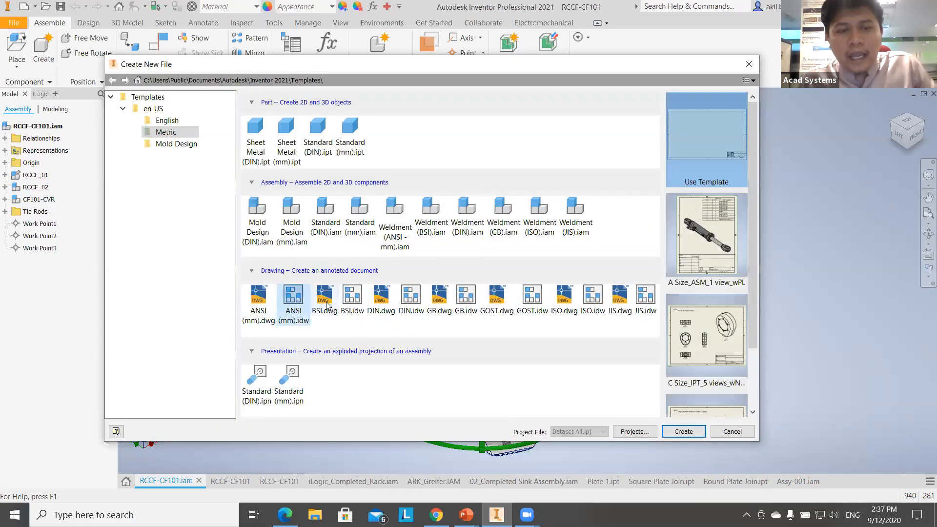
click(391, 300)
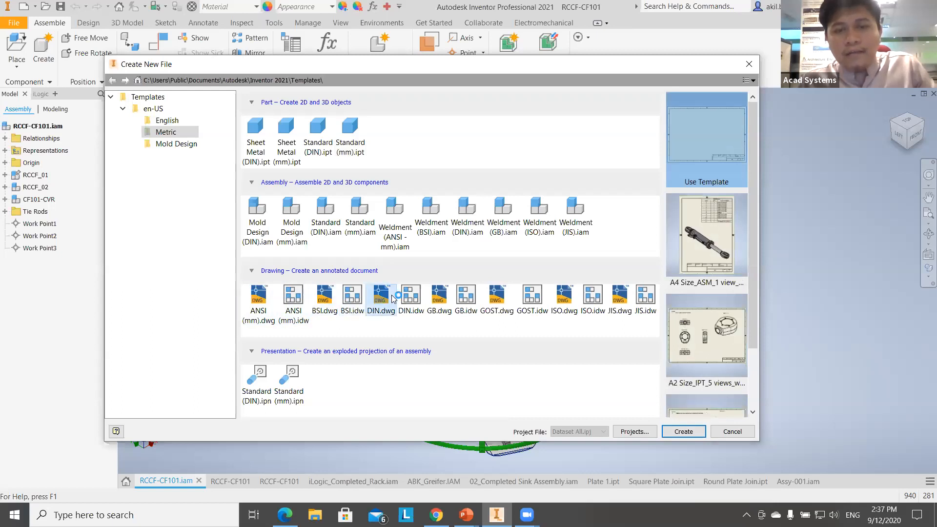
click(439, 298)
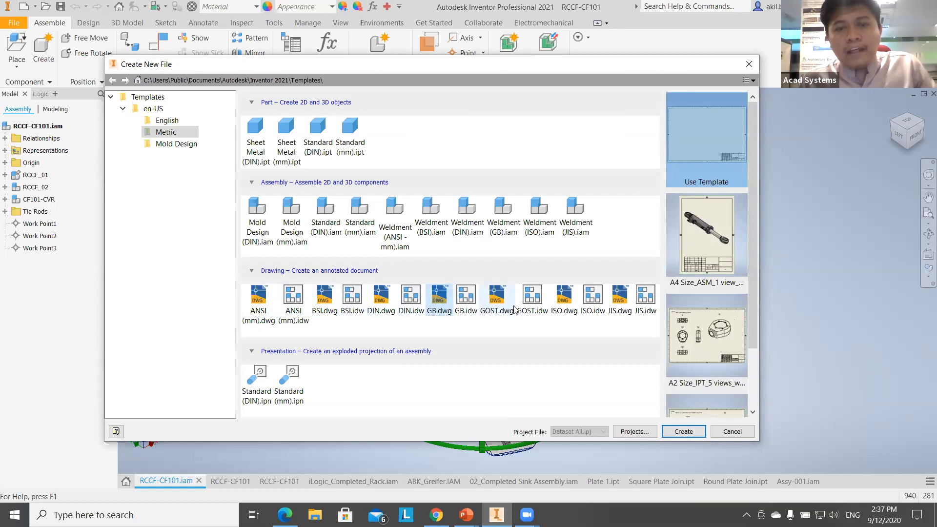
click(567, 311)
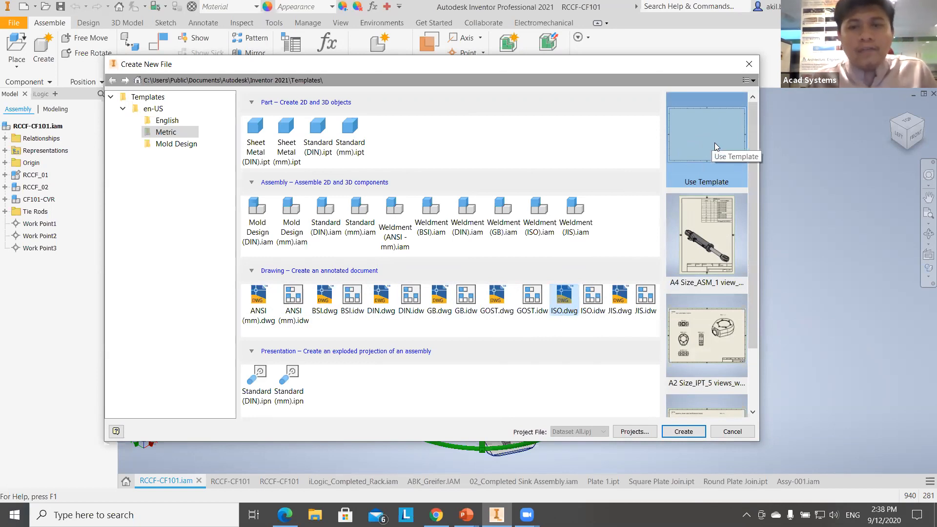
click(717, 231)
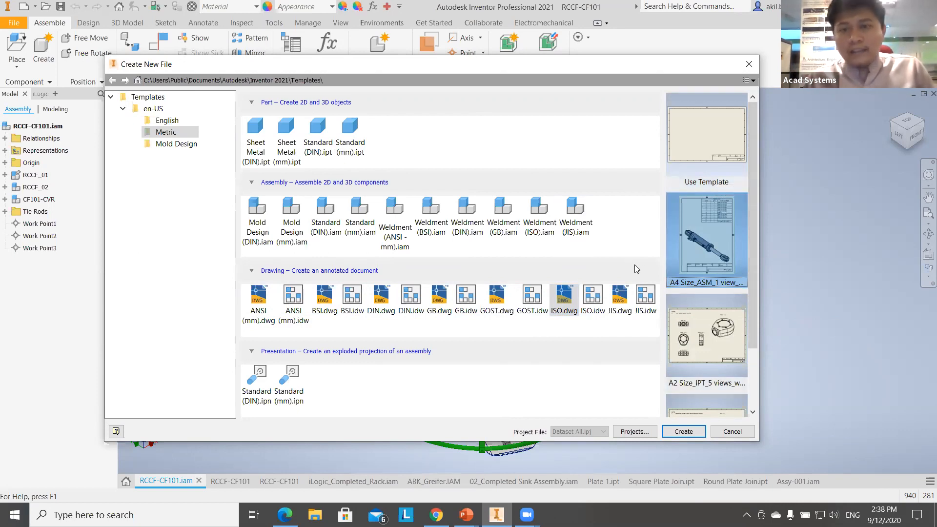
double_click(708, 254)
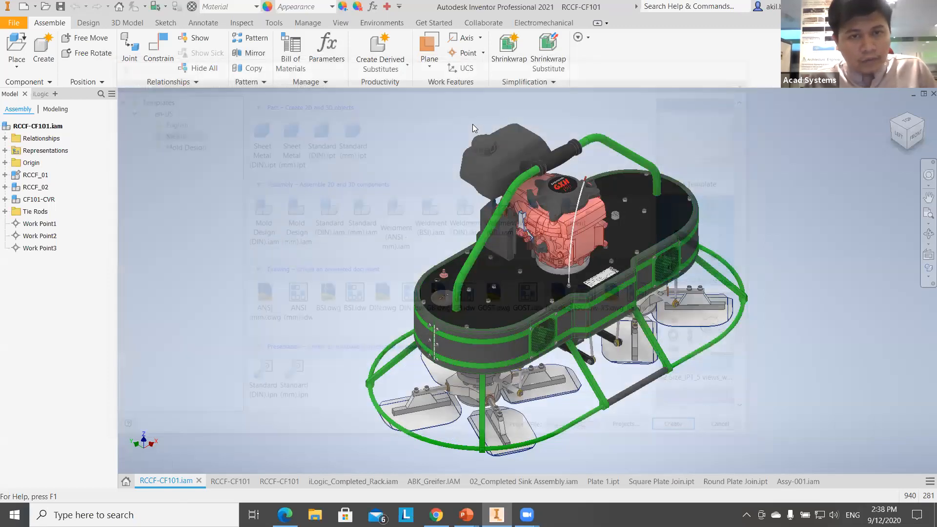
- Choose RCCF-CF101.iam as the model for the A4 sheet's view and generate the drawing
click(461, 131)
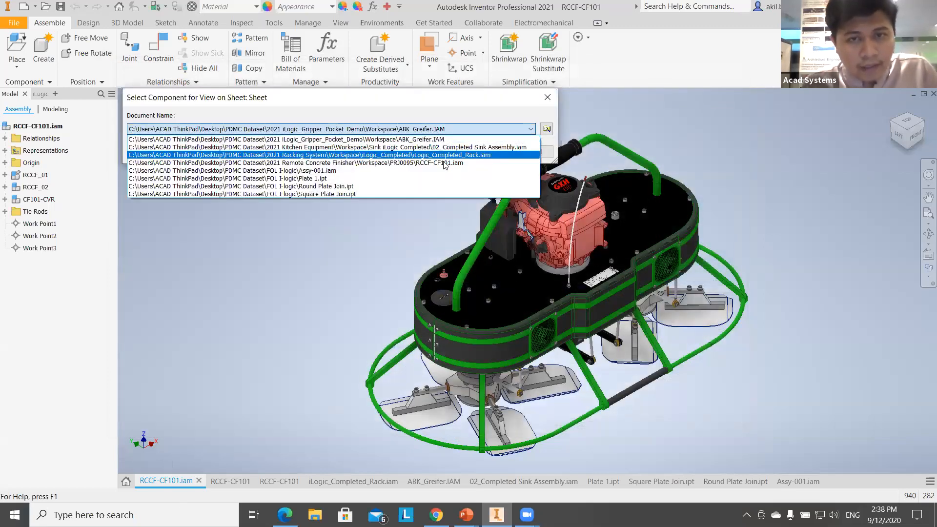
click(442, 165)
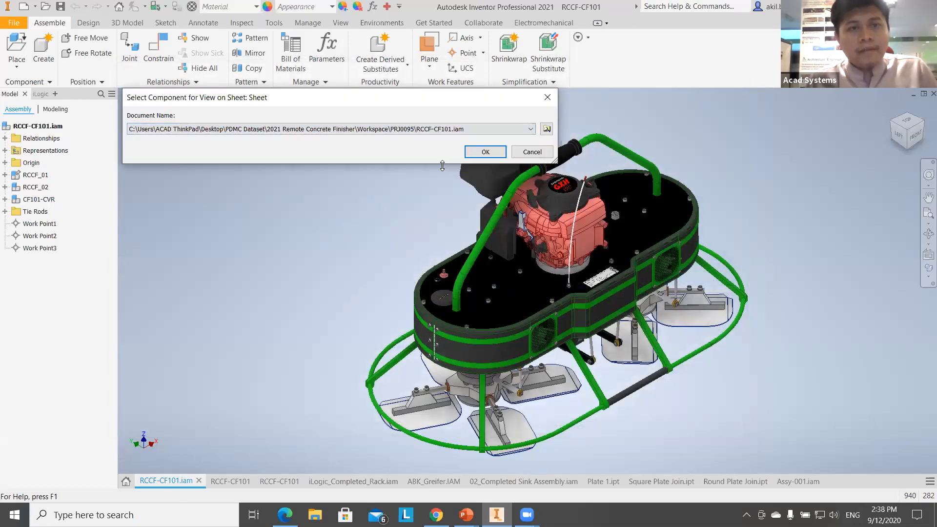
click(483, 152)
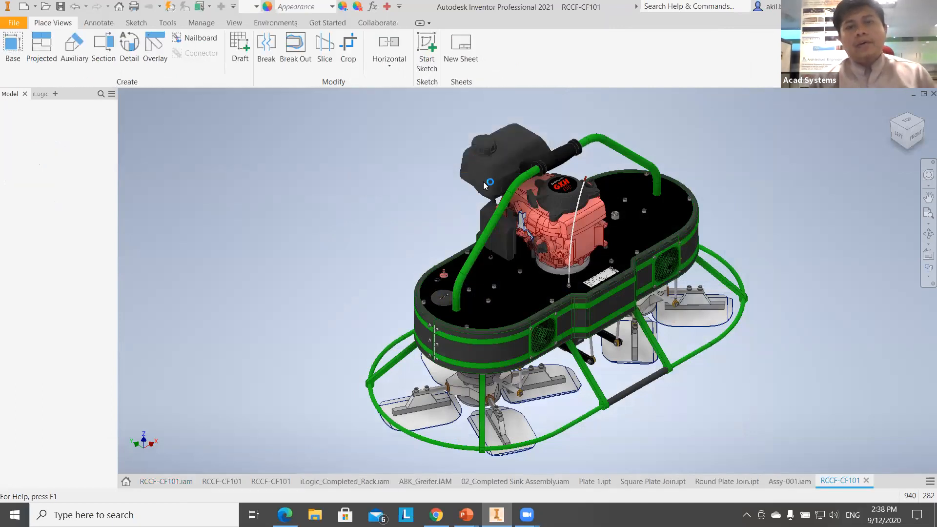
mouse_move(606, 297)
middle_down()
mouse_move(575, 273)
mouse_move(561, 333)
mouse_move(565, 302)
middle_up()
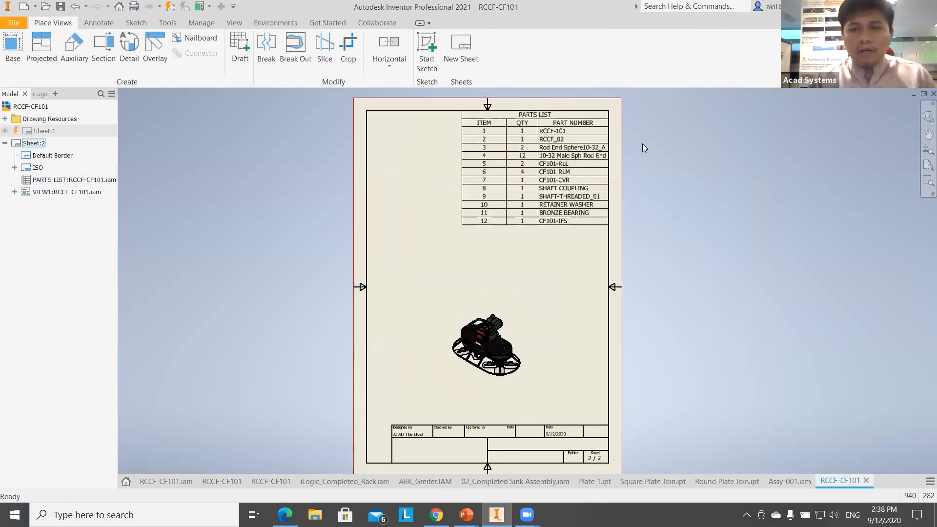
- Set the assembly view's scale to 1:5 and move the view up clear of the title block
double_click(530, 329)
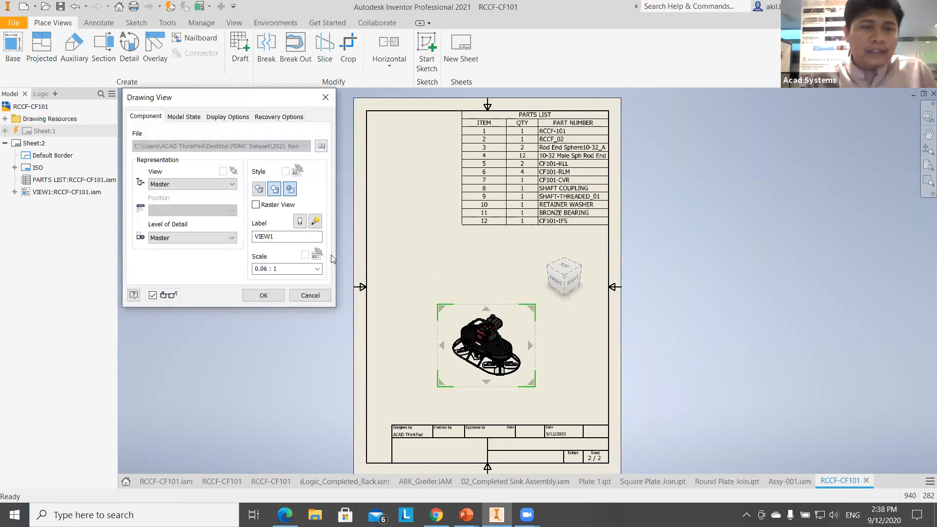
text(1)
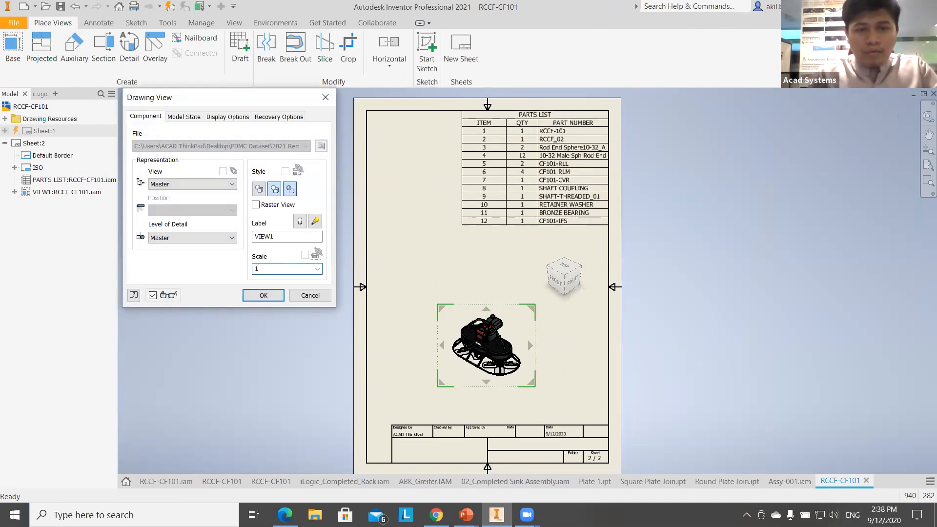
text(:)
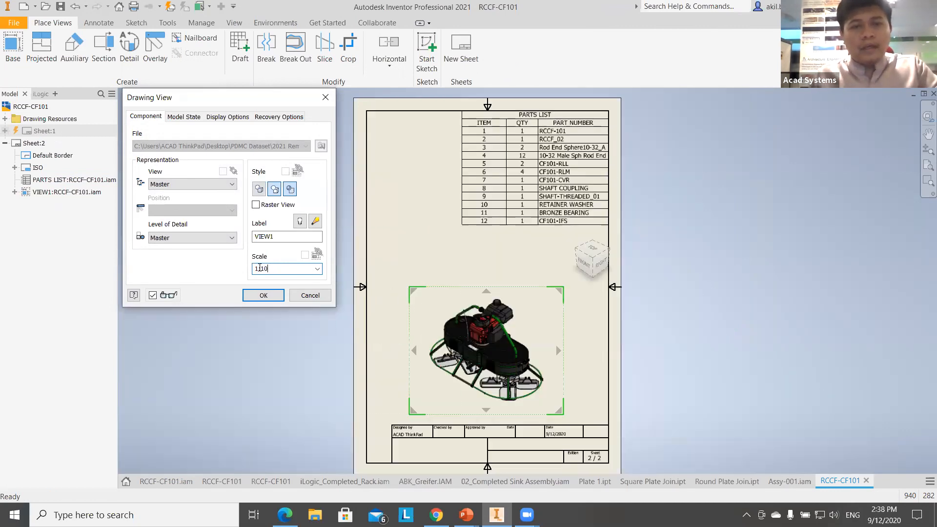
text(5)
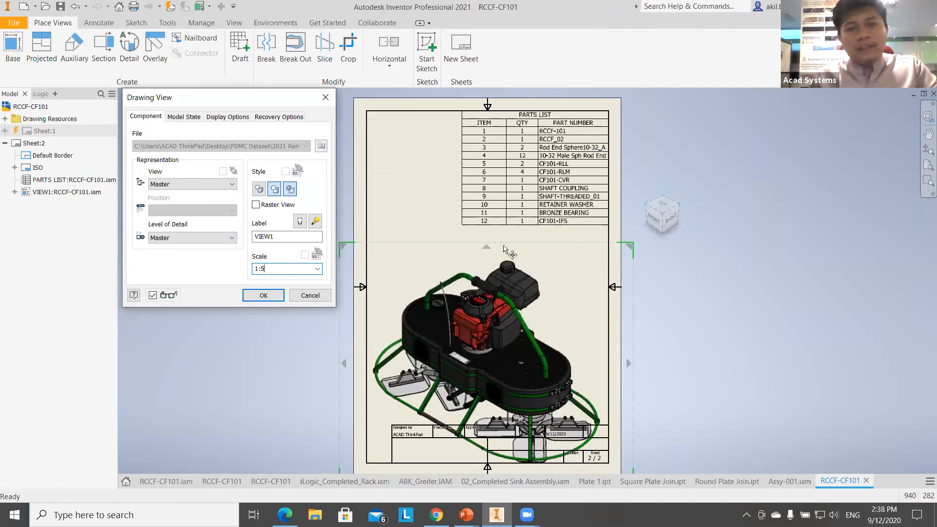
drag(505, 246, 511, 203)
click(263, 296)
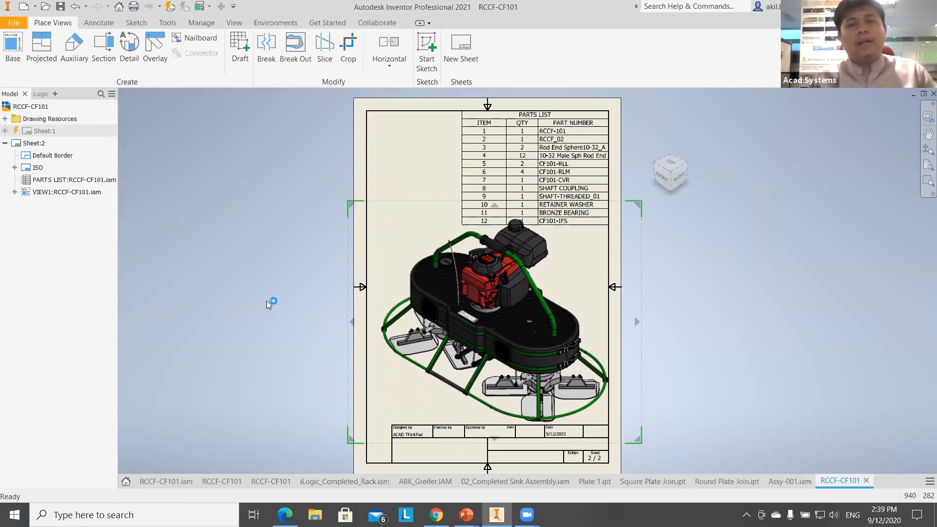
scroll(546, 388, up, 2)
scroll(547, 390, down, 3)
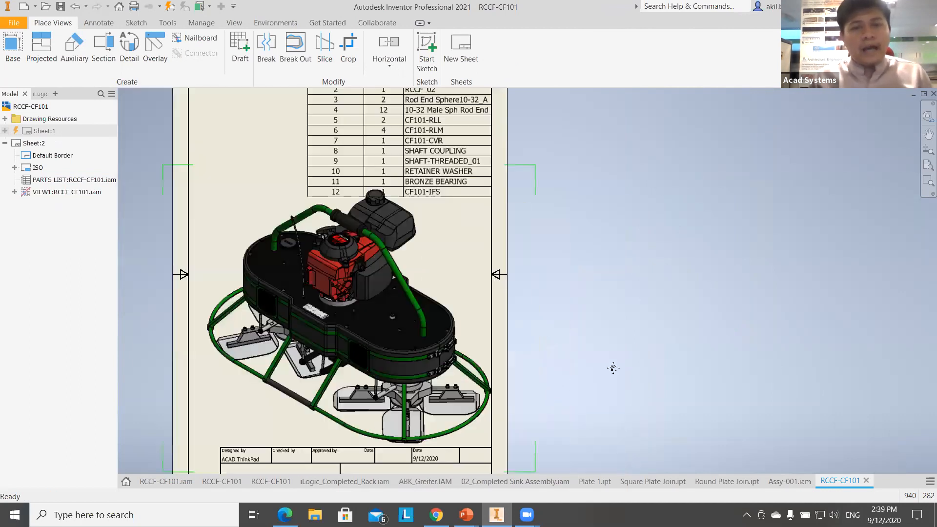
middle_drag(545, 398, 612, 374)
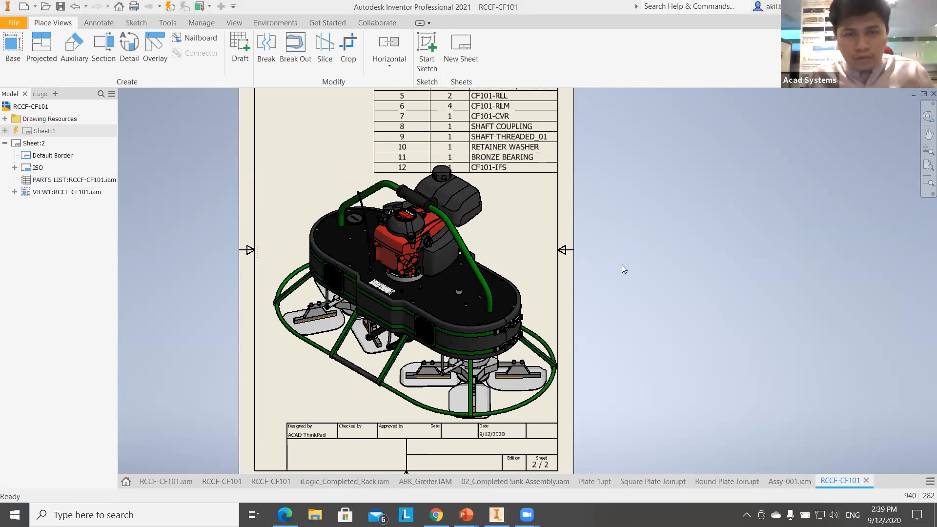
click(537, 227)
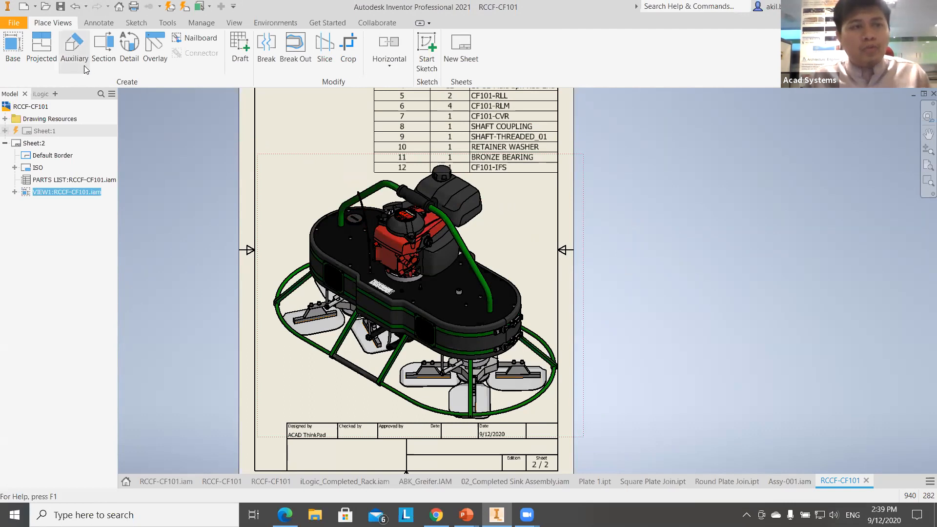
- Compare the A4 assembly, A2 five-view and A2 flat pattern sheet formats for ISO.dwg, and examine the drawing resources of the current drawing
click(22, 7)
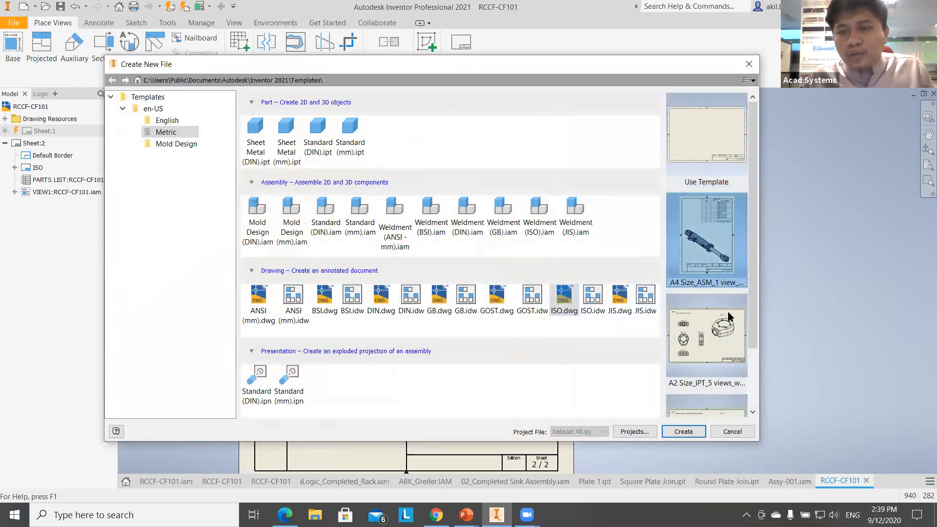
click(723, 341)
scroll(720, 370, down, 2)
click(717, 360)
click(702, 268)
click(688, 168)
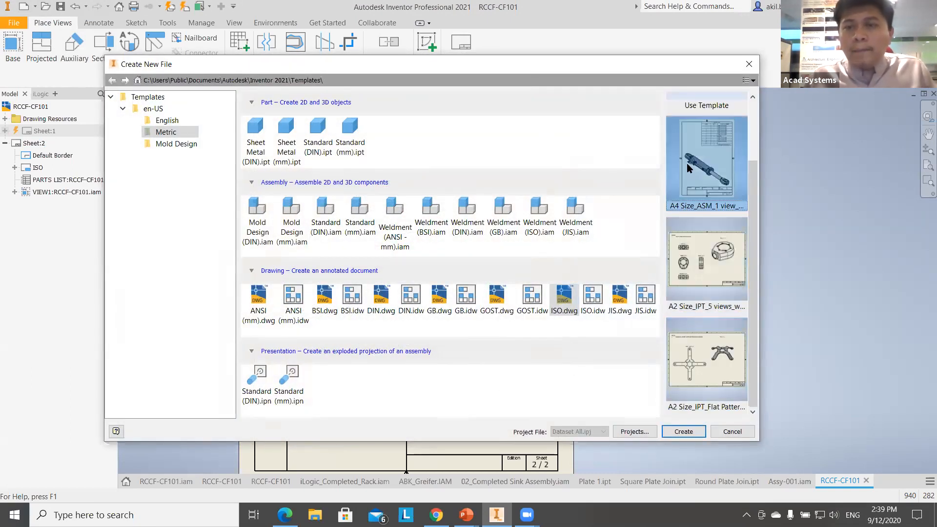
click(718, 274)
click(709, 168)
click(714, 307)
click(717, 367)
click(721, 289)
click(720, 160)
click(723, 260)
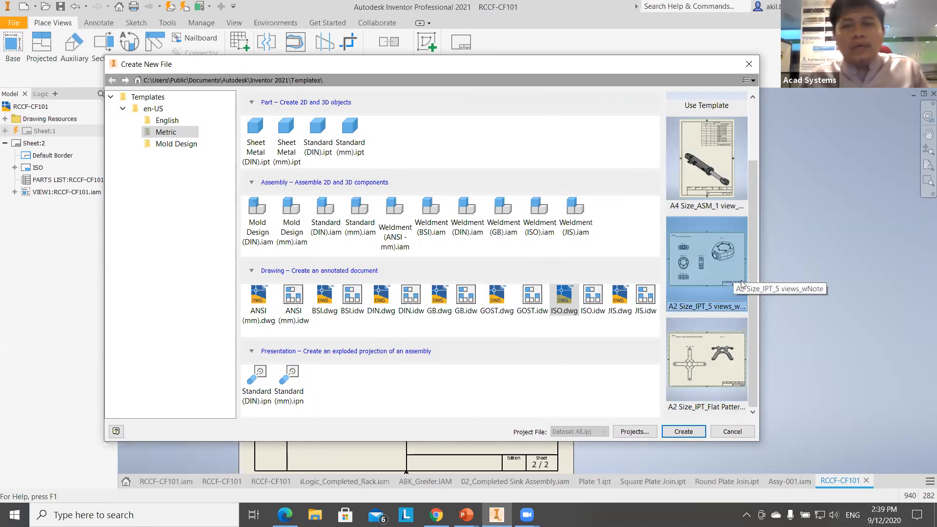
click(755, 72)
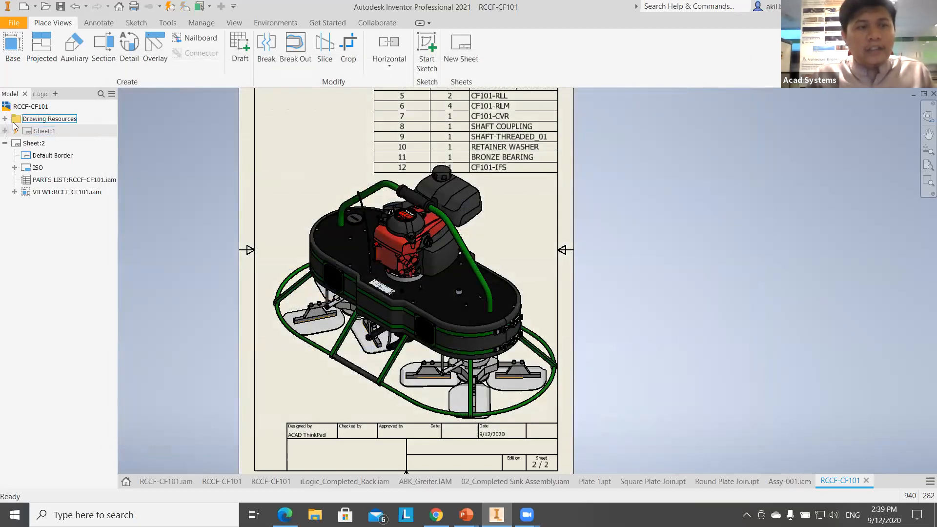
click(5, 118)
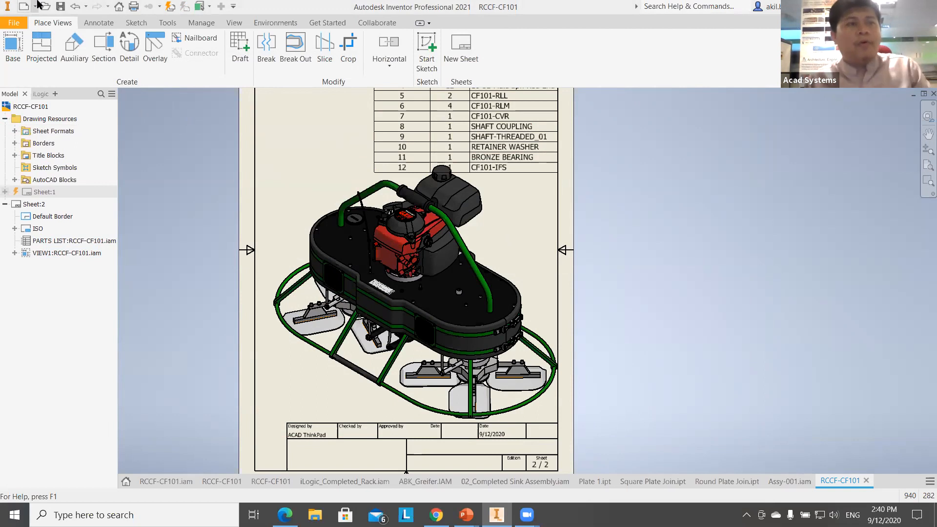
- Start another new drawing from the ISO.dwg template with the A2 Size_IPT_5 views_wNote sheet format
click(22, 7)
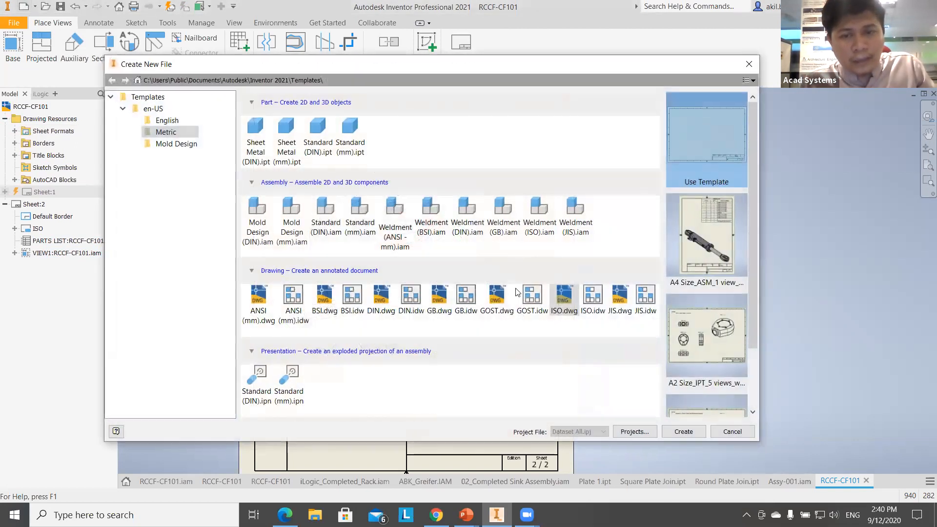
click(564, 297)
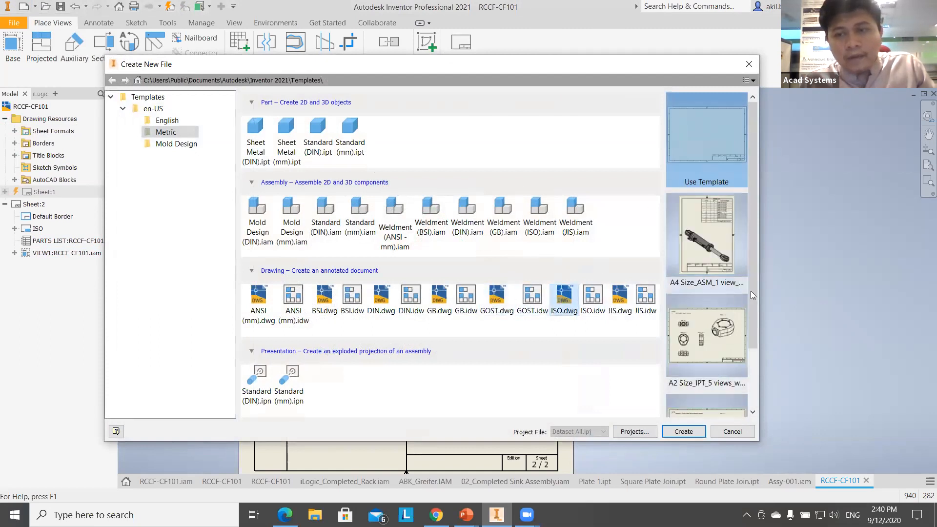
scroll(758, 318, down, 1)
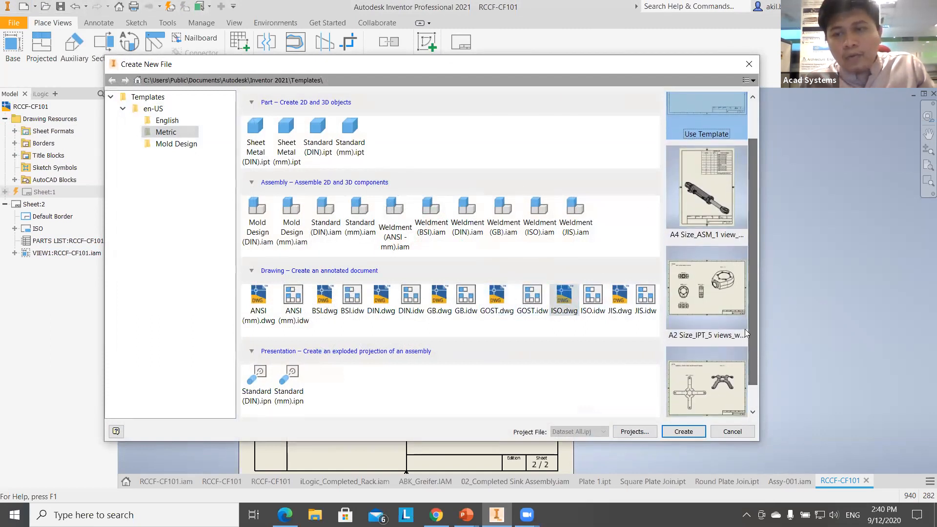
click(698, 295)
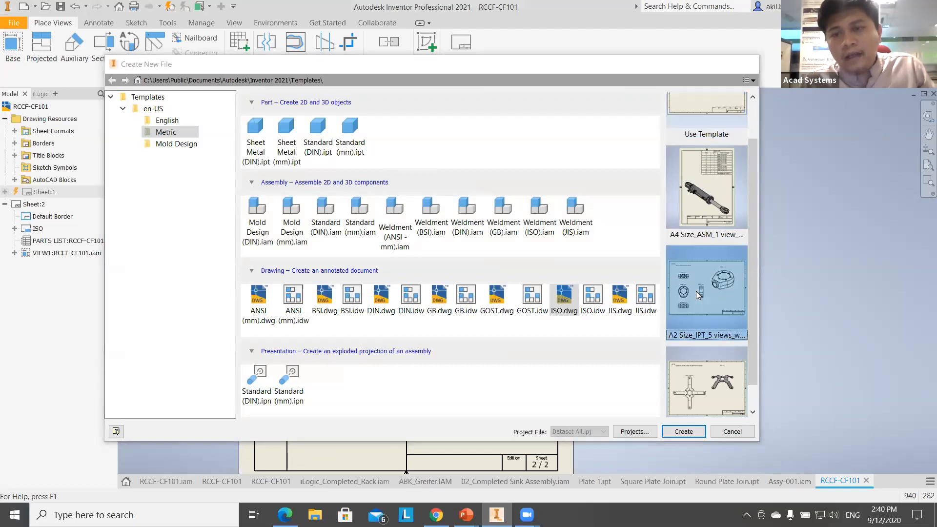
click(458, 129)
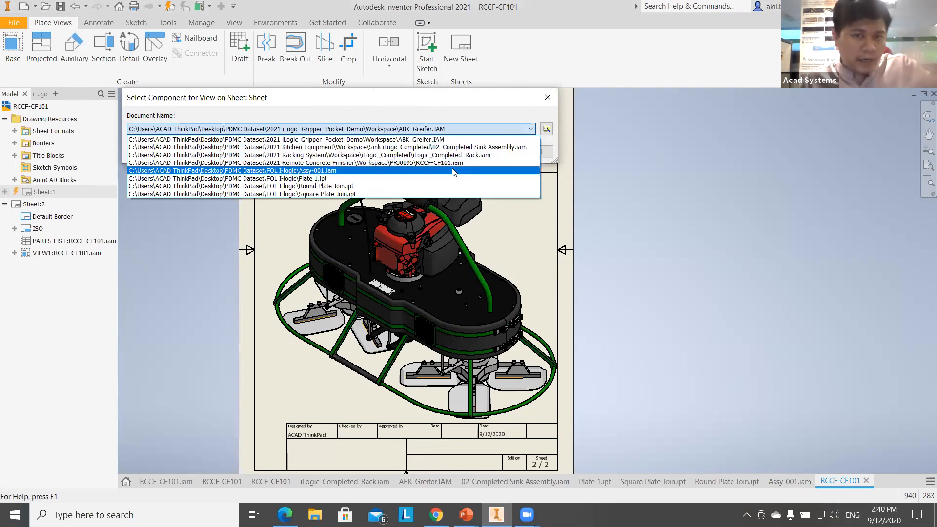
click(493, 109)
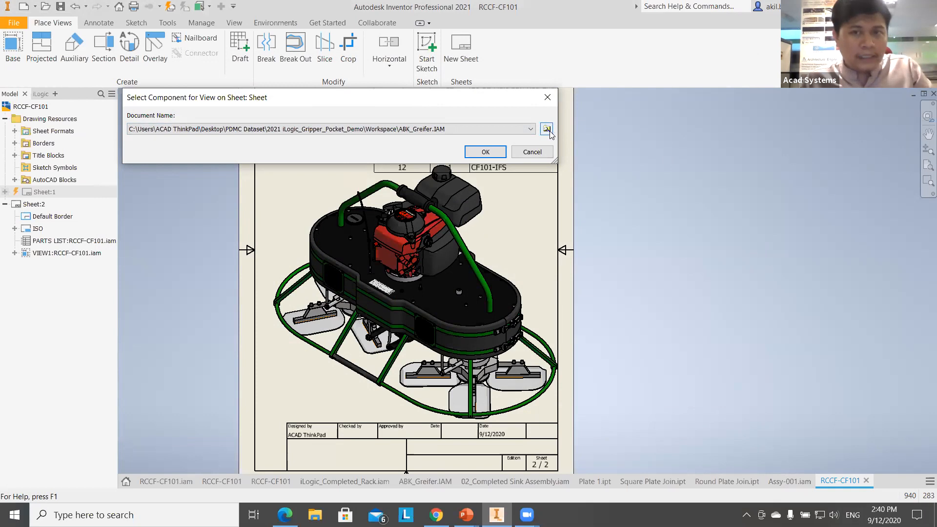
click(547, 129)
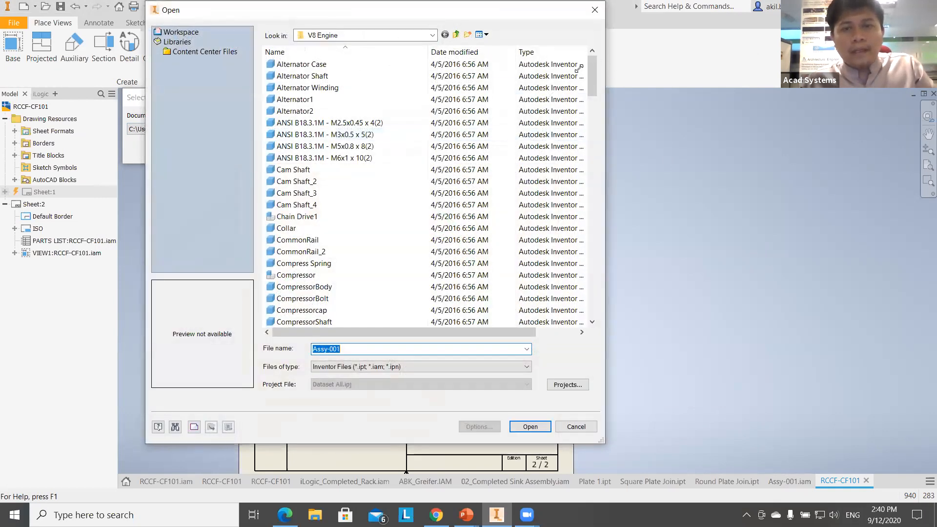
key(Return)
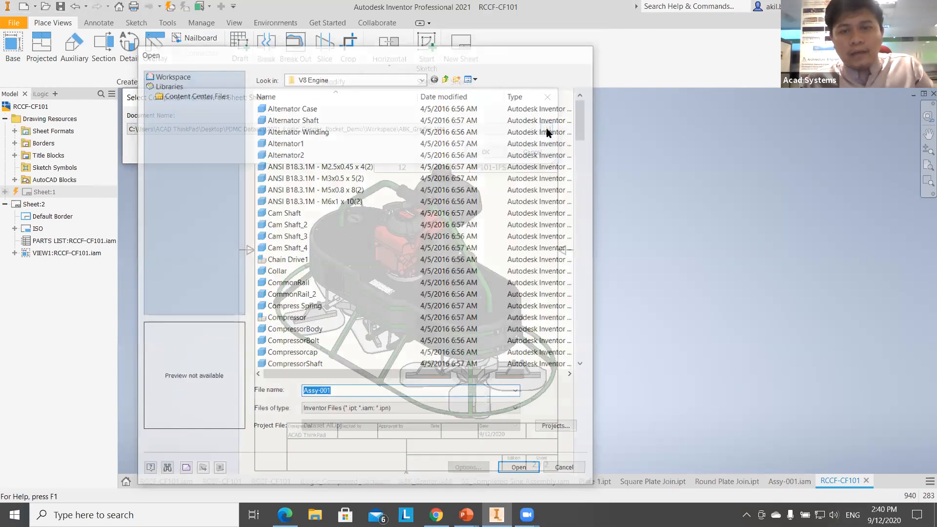
- Select RCCF-CF101.iam as the component for the A2 sheet and generate its five views
click(531, 129)
click(441, 163)
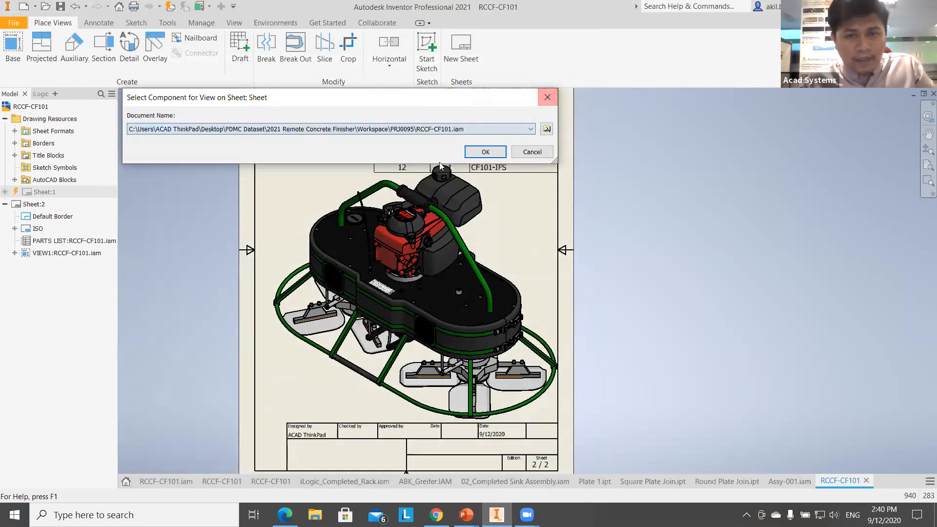
click(486, 152)
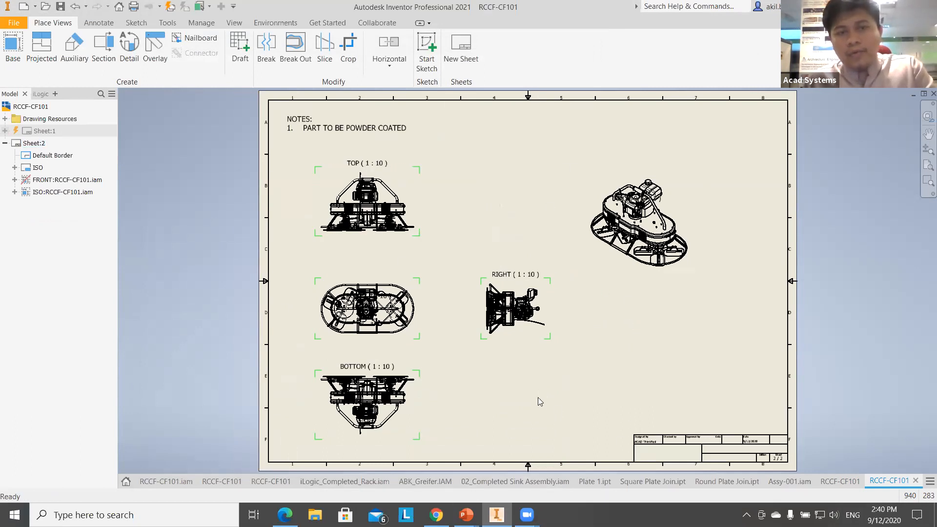
- Set the scale of the isometric view on the A2 sheet to 1:4
middle_drag(631, 399, 513, 393)
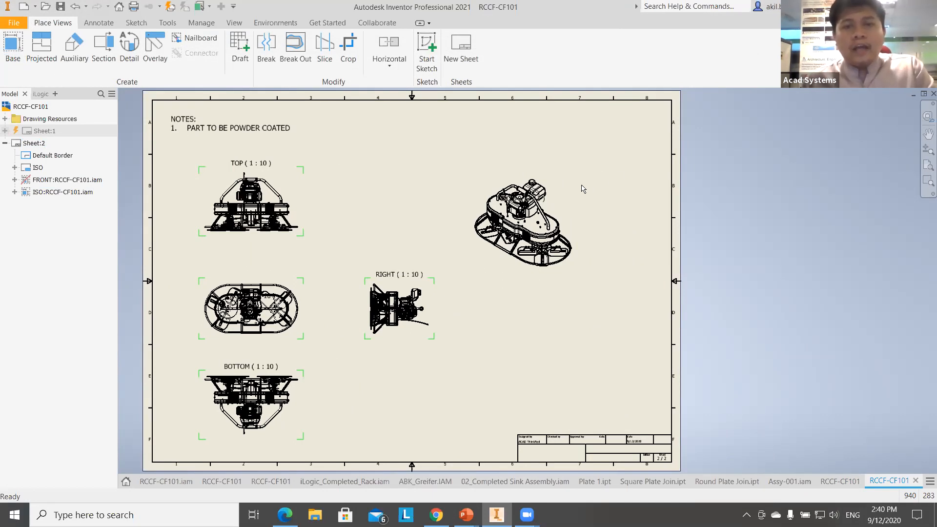
click(579, 203)
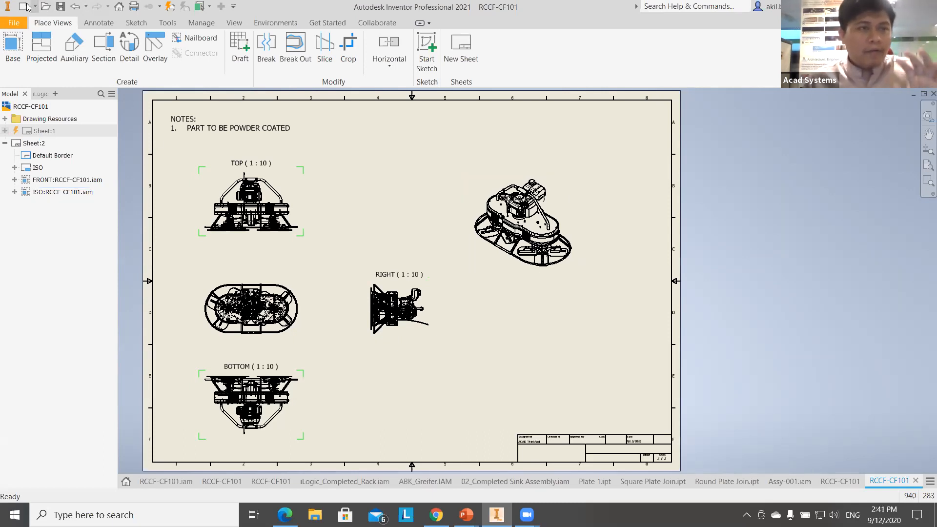
click(580, 212)
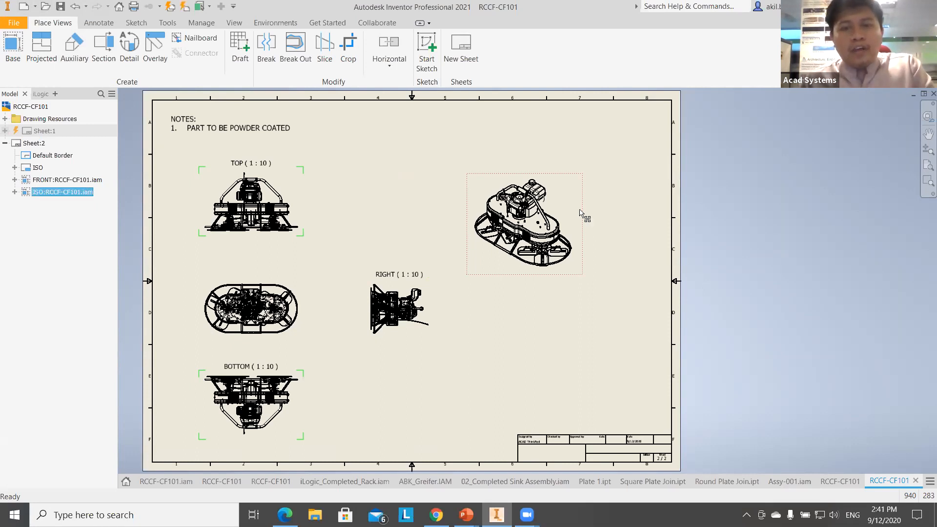
double_click(580, 212)
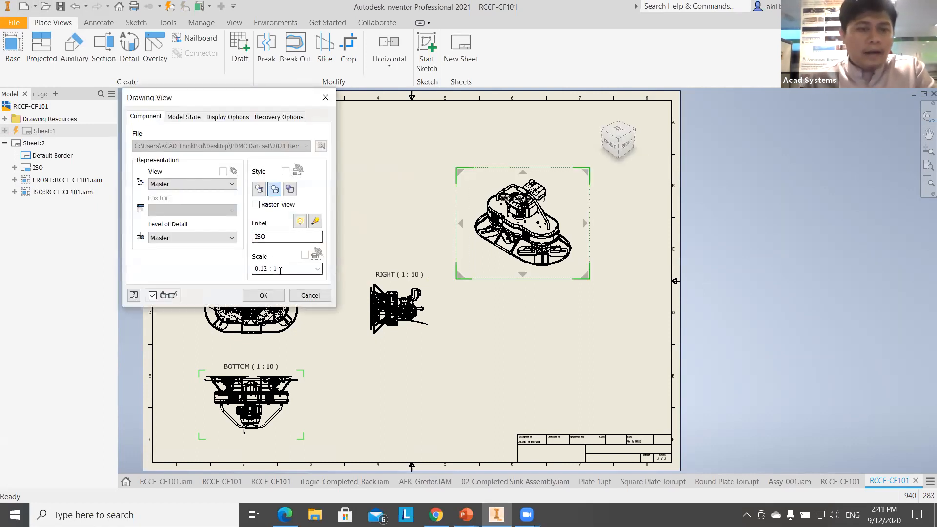
text(1:10)
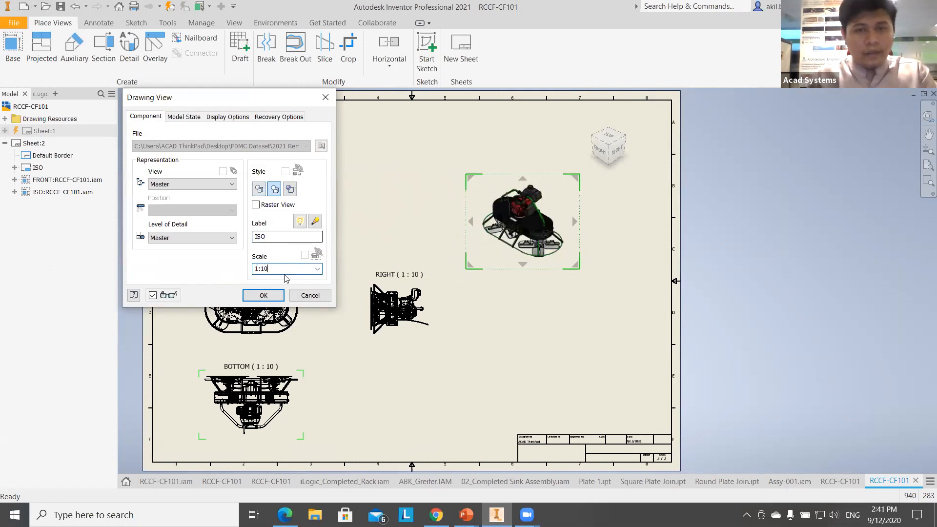
double_click(262, 270)
text(4)
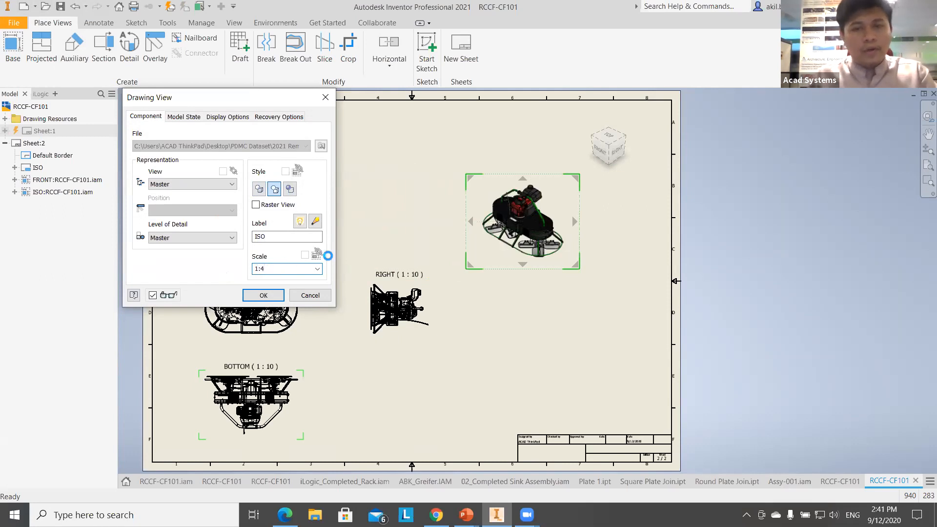
click(270, 295)
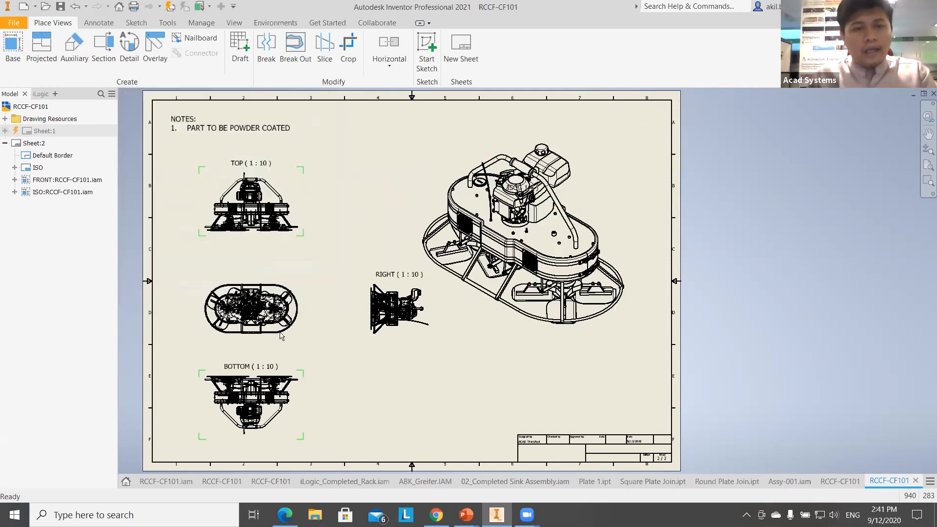
- Change the isometric view's style to shaded and inspect the arranged views and powder coating note on the sheet
double_click(594, 225)
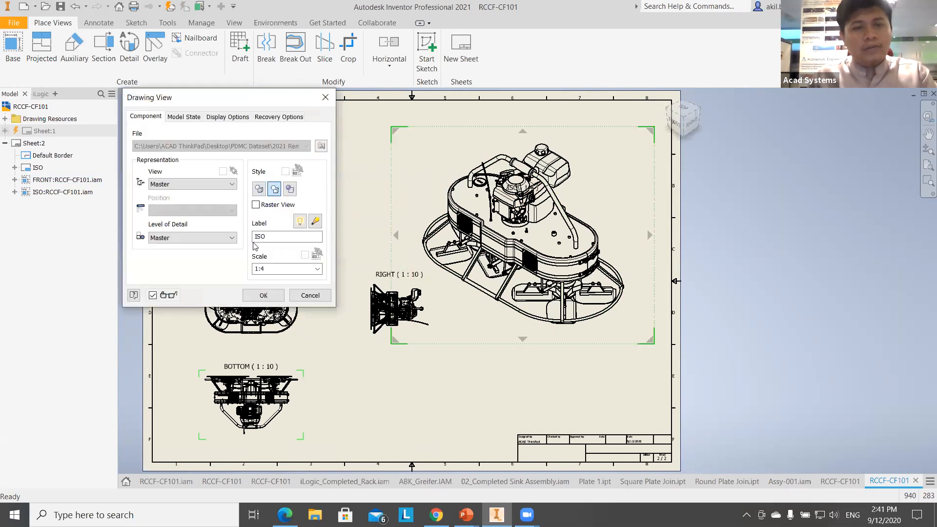
click(263, 295)
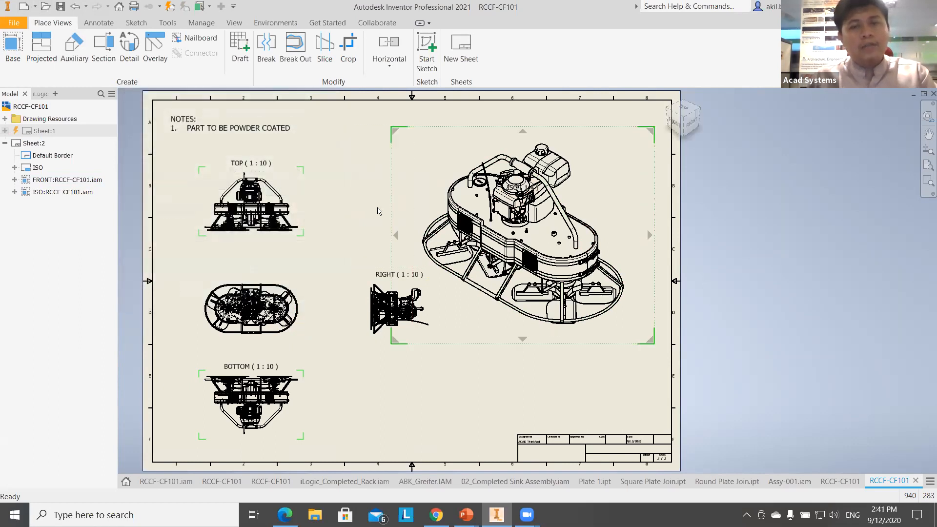
scroll(419, 371, down, 5)
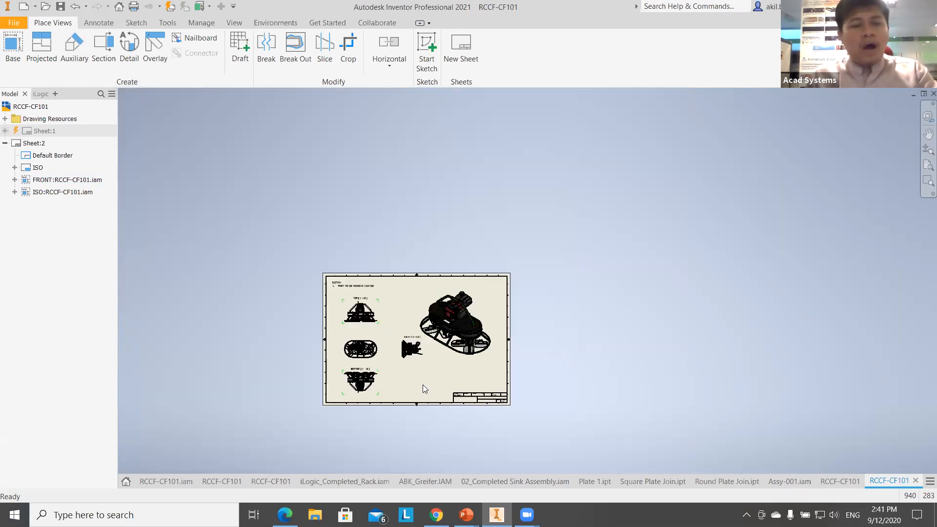
scroll(420, 378, up, 5)
middle_drag(407, 365, 504, 411)
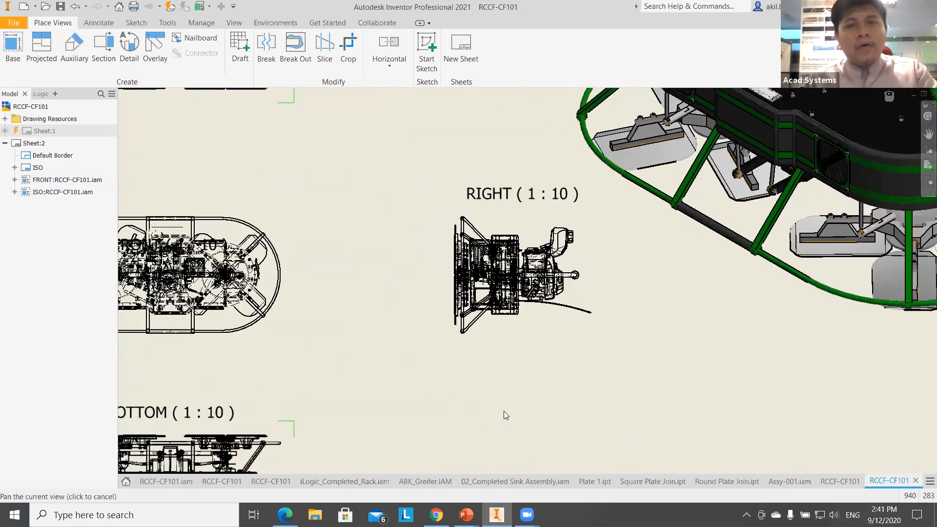
scroll(503, 394, up, 6)
scroll(504, 394, down, 7)
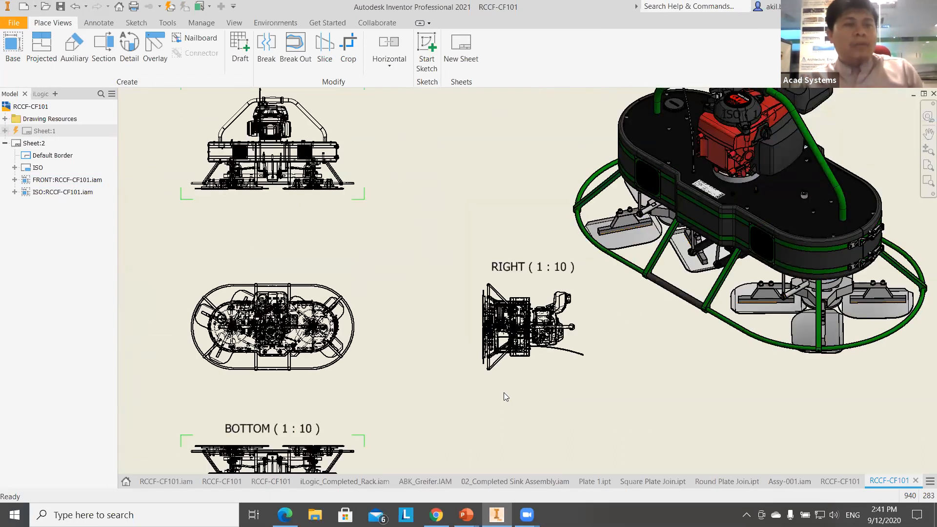
middle_drag(478, 246, 479, 317)
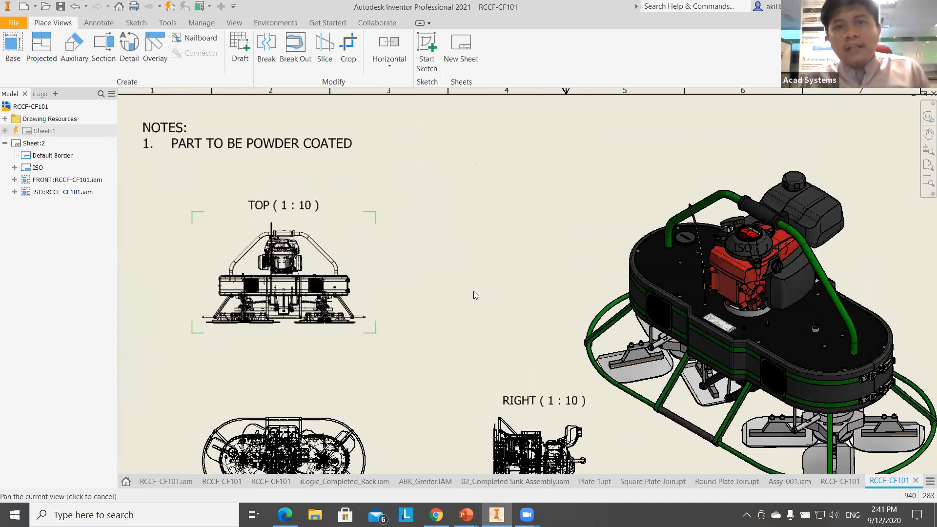
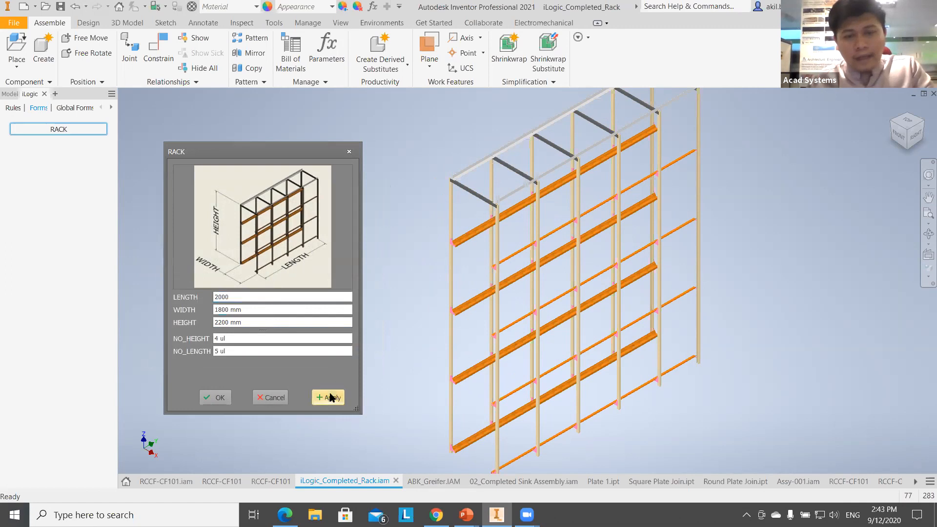
- Set NO_LENGTH to 6 in the RACK form, apply it to the rack model and close the form
middle_drag(743, 443, 740, 445)
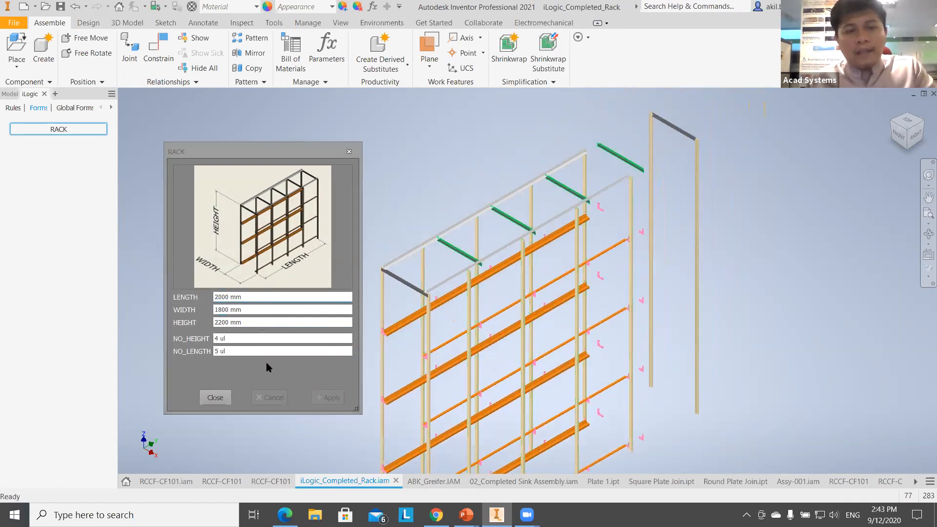
drag(229, 351, 154, 352)
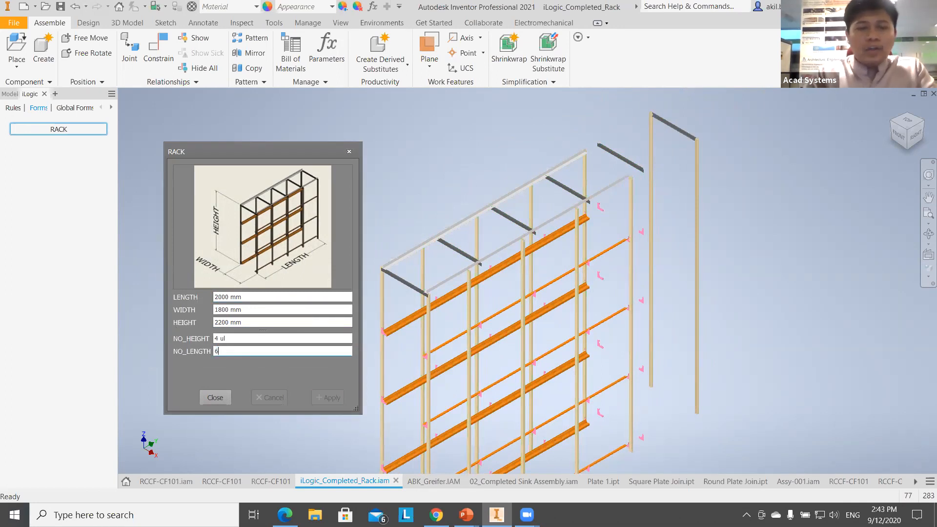
text(6)
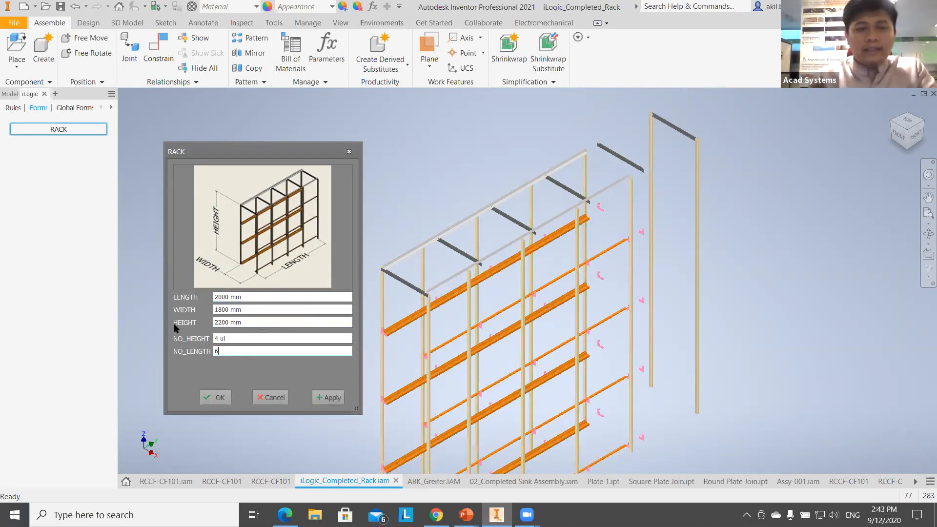
click(328, 397)
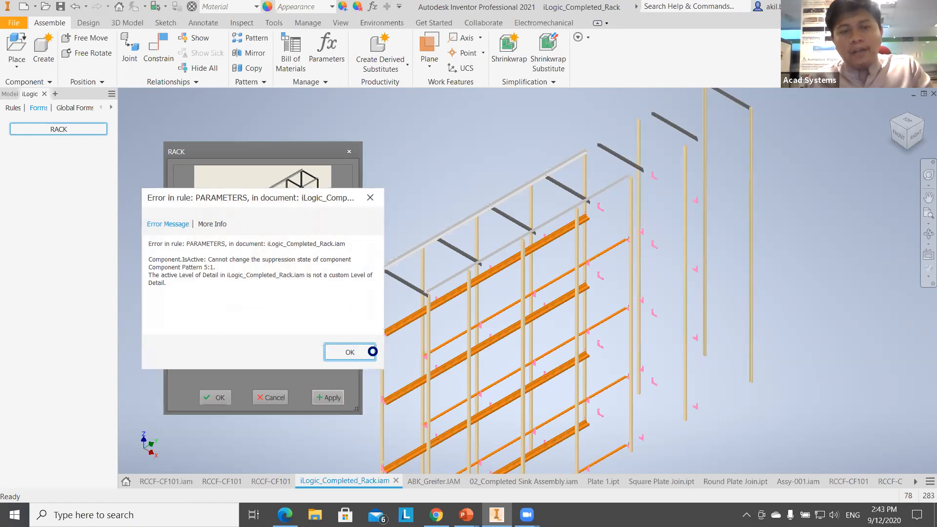
click(359, 353)
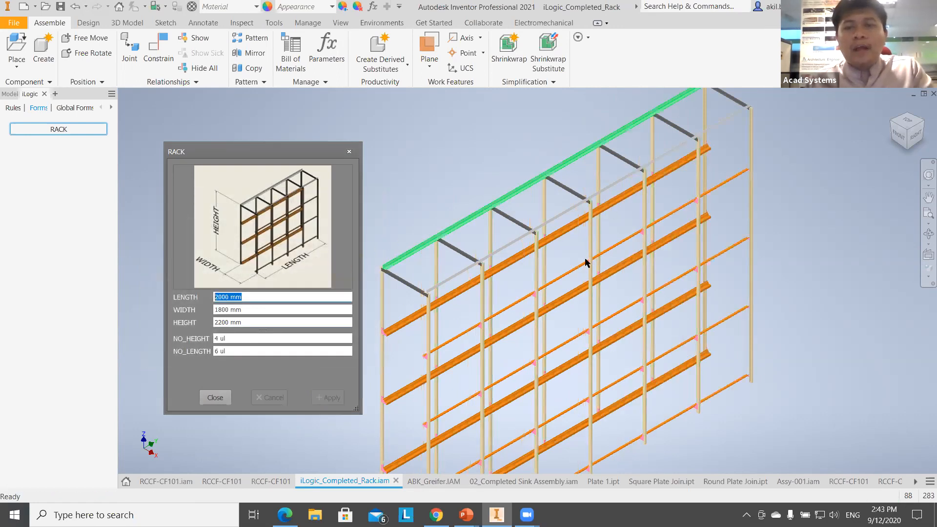
middle_drag(642, 265, 593, 412)
middle_drag(736, 384, 683, 279)
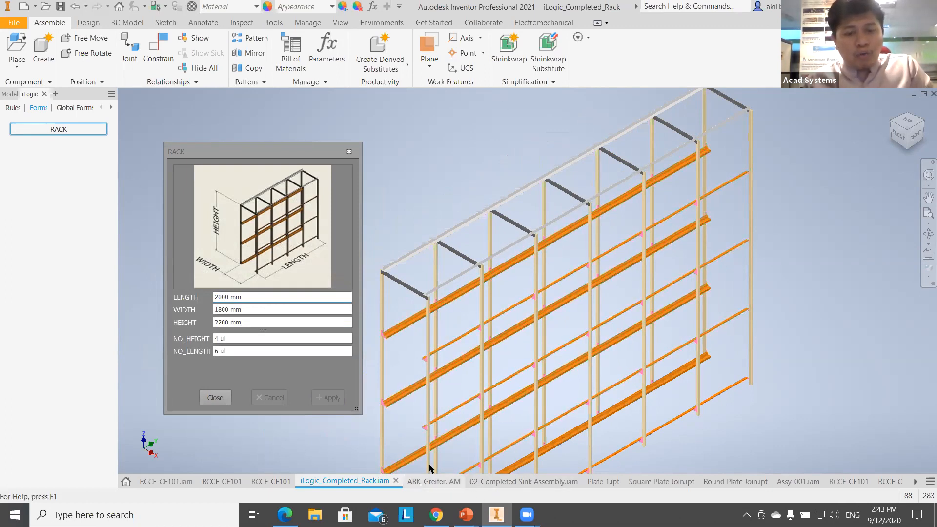
click(348, 152)
- Switch to the ABK_Greifer.IAM gripper assembly and open its iLogic Form 1 with the model in view beside it
click(412, 482)
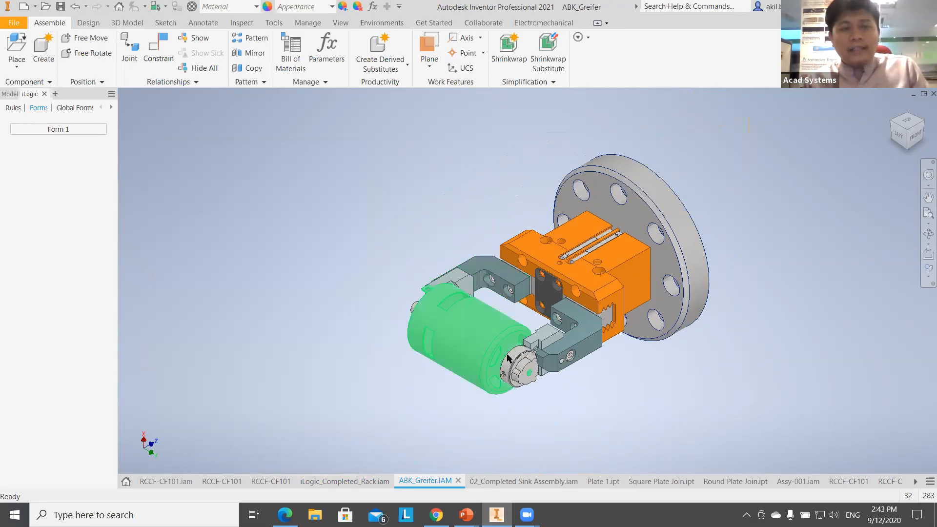
scroll(497, 365, up, 4)
scroll(496, 366, down, 2)
click(23, 132)
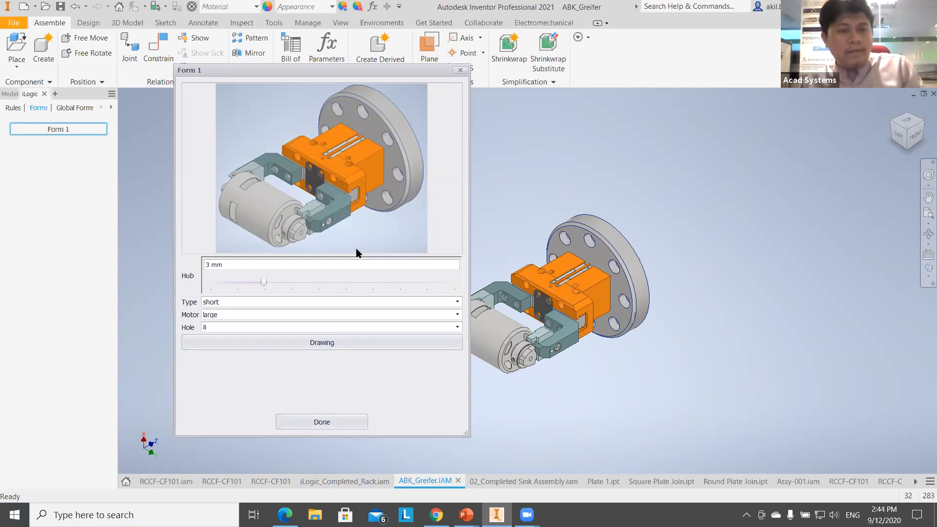
middle_drag(469, 408, 543, 396)
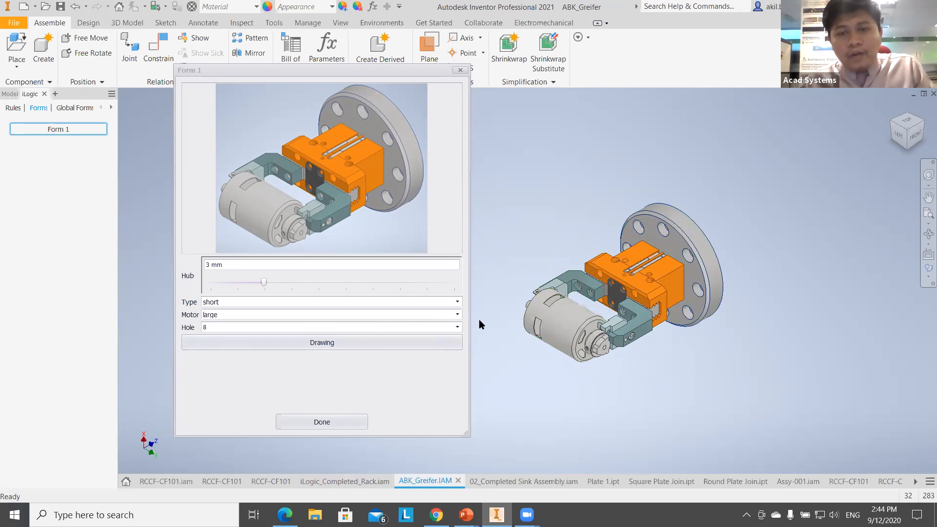
scroll(660, 348, up, 5)
middle_drag(660, 349, 827, 376)
scroll(851, 397, down, 2)
- Set the gripper's Hub value to 7 mm and its Type to long
mouse_move(264, 283)
mouse_down()
mouse_move(362, 284)
mouse_move(268, 282)
mouse_up()
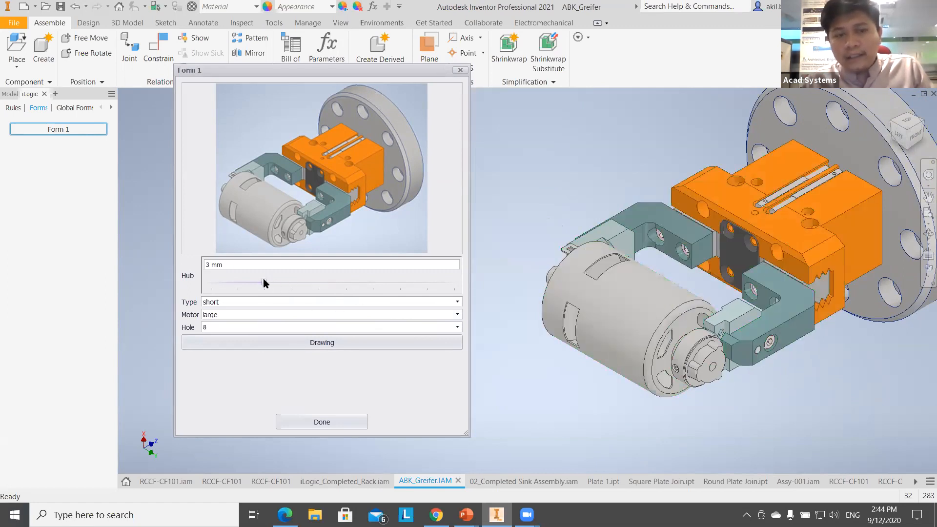
drag(262, 283, 374, 288)
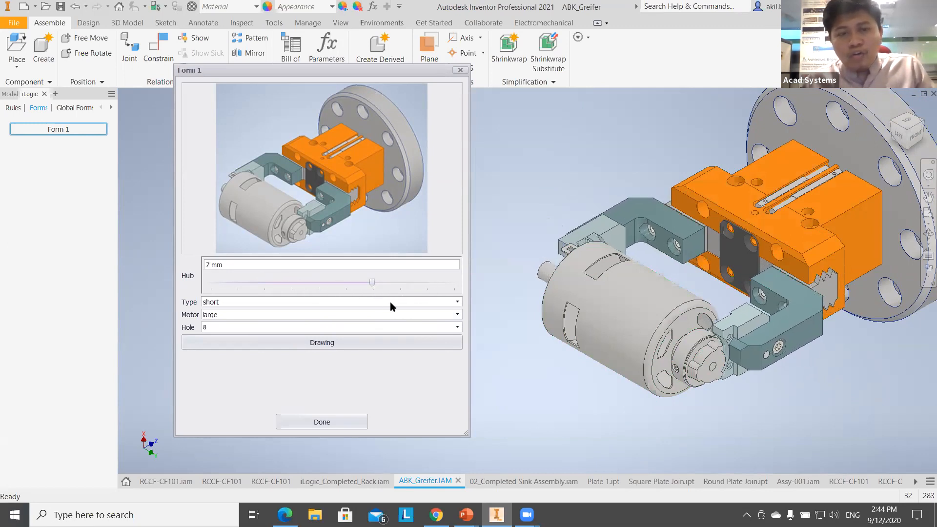
click(391, 302)
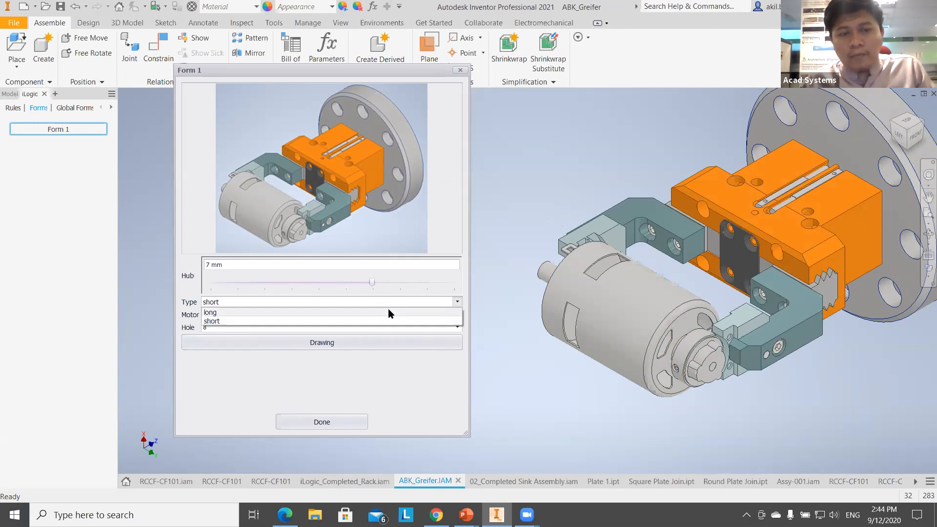
click(389, 312)
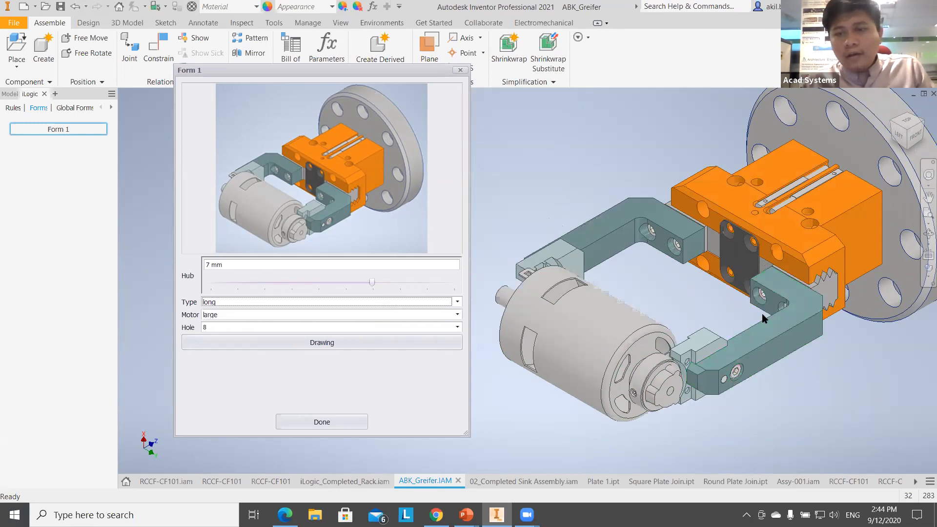
scroll(776, 337, down, 5)
middle_drag(779, 337, 720, 343)
scroll(742, 352, up, 8)
scroll(755, 337, down, 5)
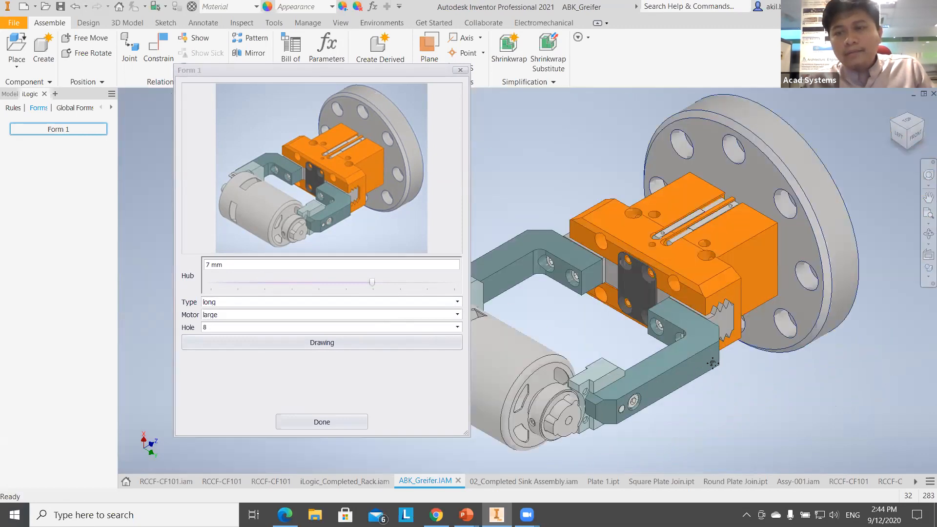
- Set the flange's Hole option to 5 and close the gripper form
click(392, 327)
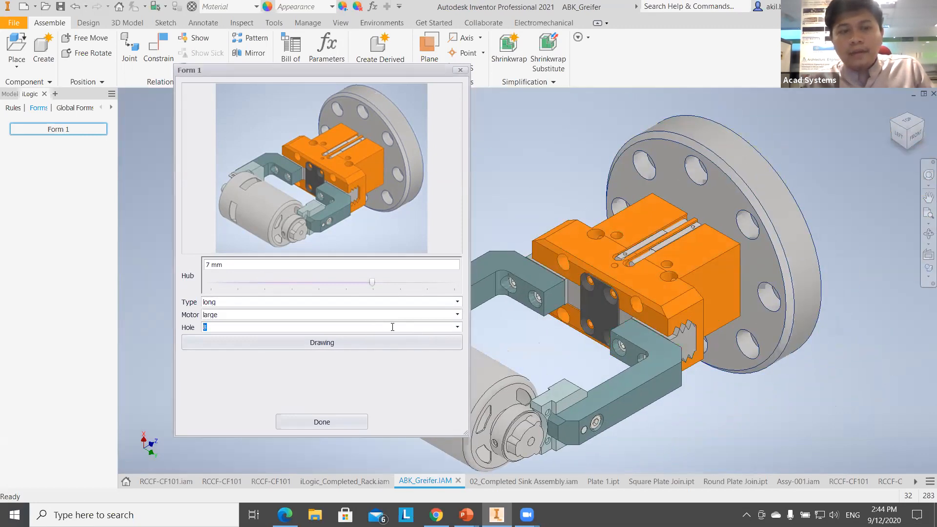
click(458, 328)
click(318, 345)
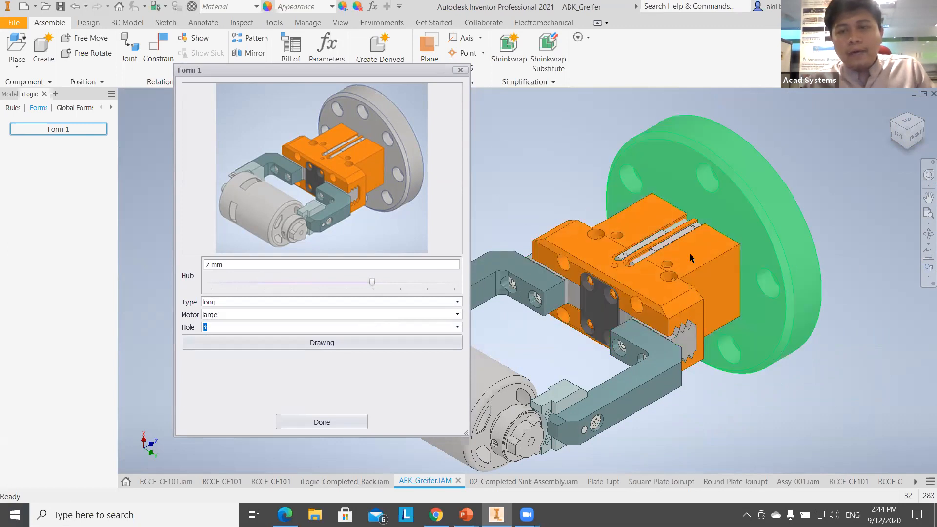
click(460, 70)
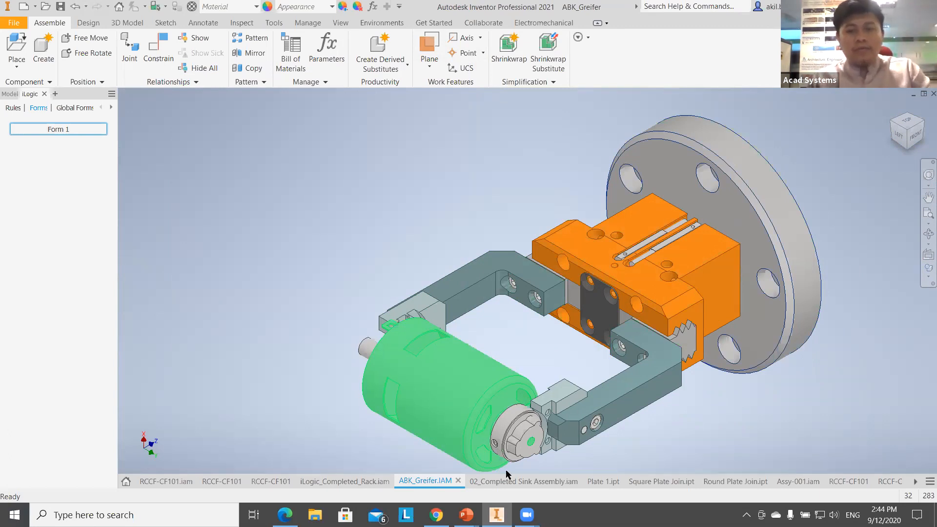
middle_drag(772, 428, 742, 415)
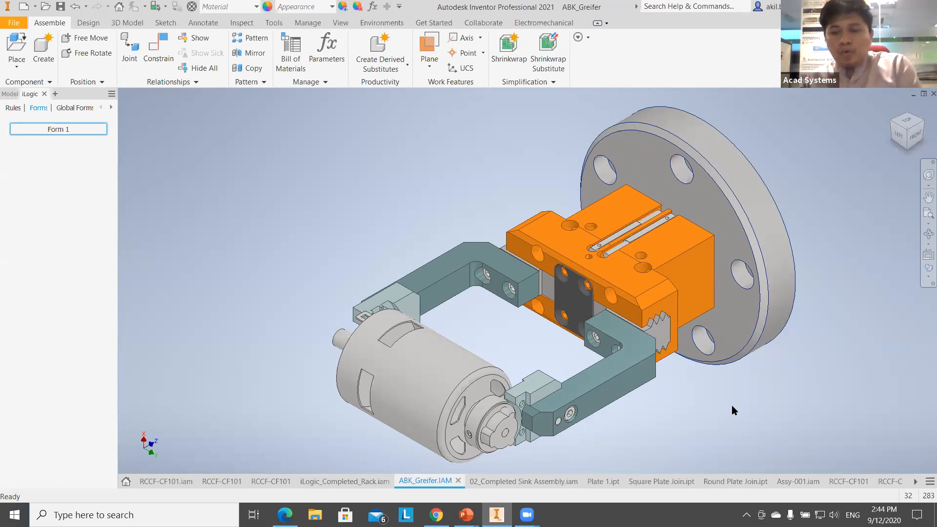
- Switch to the Assy-001.iam assembly and examine the long bracket and its round plates from the underside
click(793, 482)
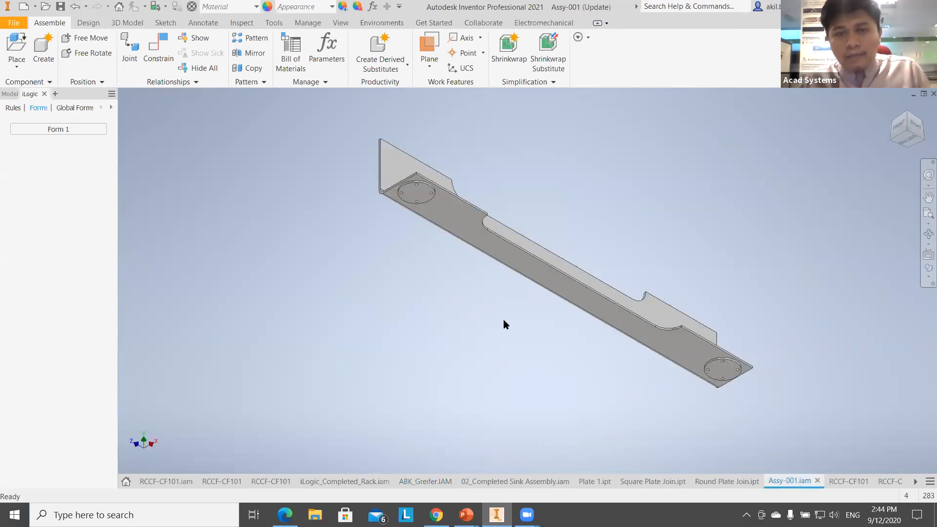
shift+middle_drag(525, 314, 565, 372)
scroll(517, 294, down, 5)
scroll(515, 293, up, 6)
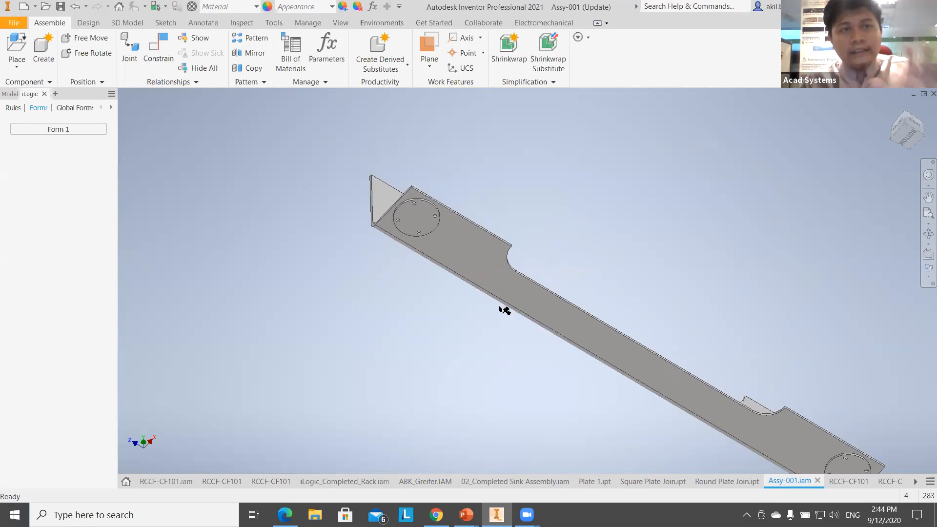
middle_drag(502, 314, 526, 304)
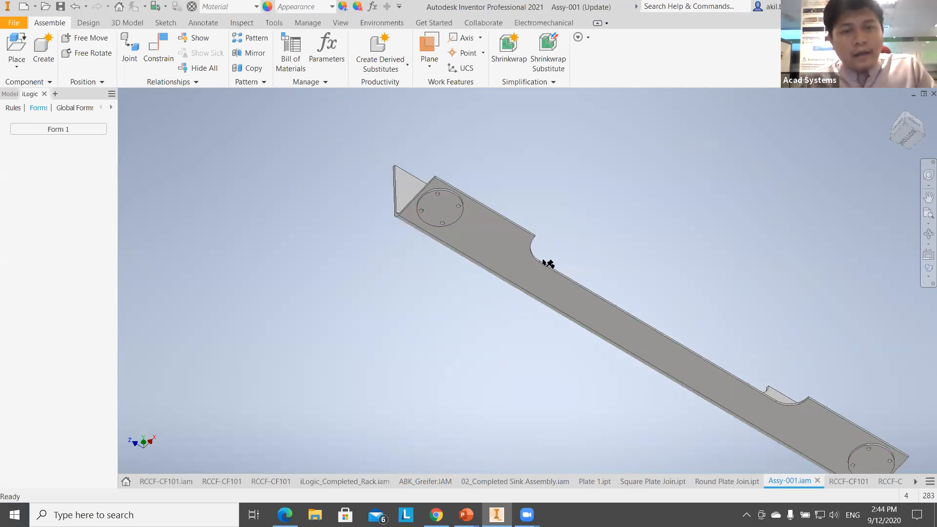
- Open the bracket assembly's iLogic Form 1 and set Base_type to Square, inspecting the plates at both ends
click(84, 129)
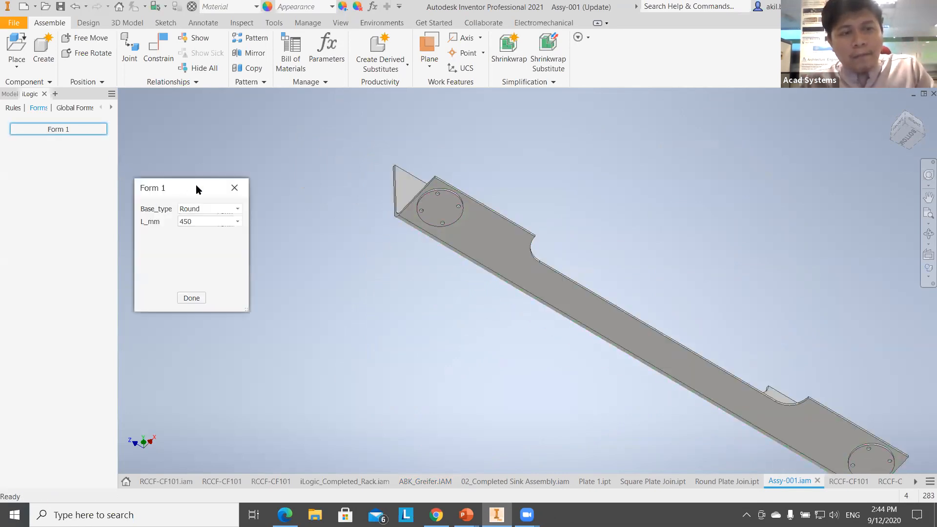
drag(195, 184, 234, 159)
scroll(473, 226, up, 5)
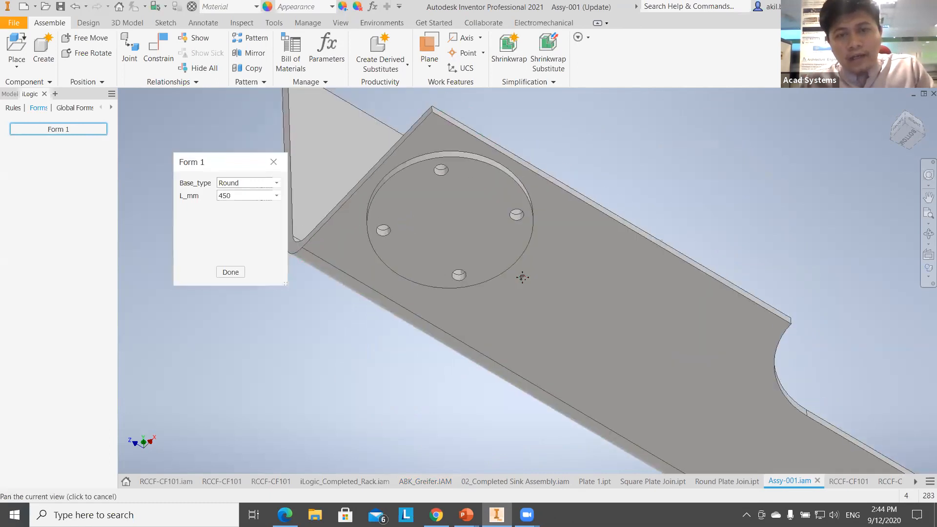
click(277, 184)
click(262, 205)
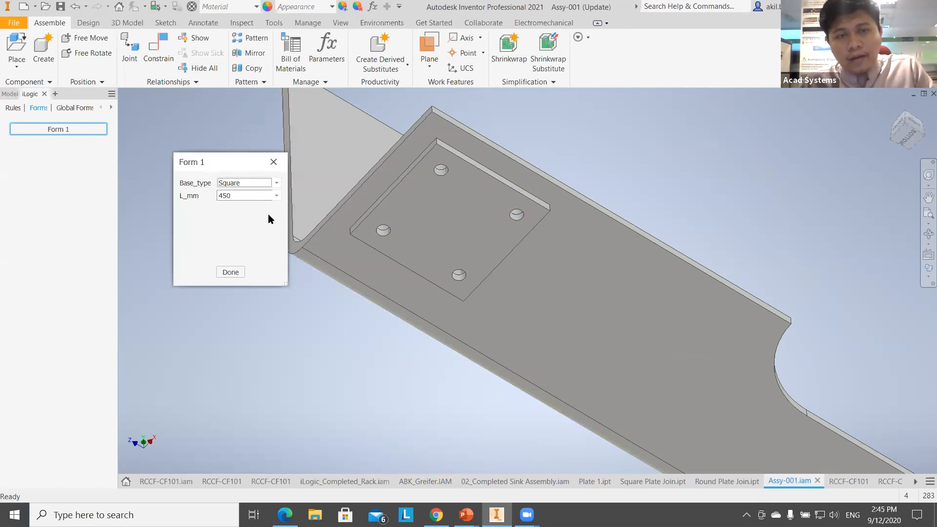
scroll(488, 268, down, 5)
middle_drag(654, 339, 261, 101)
scroll(649, 314, up, 3)
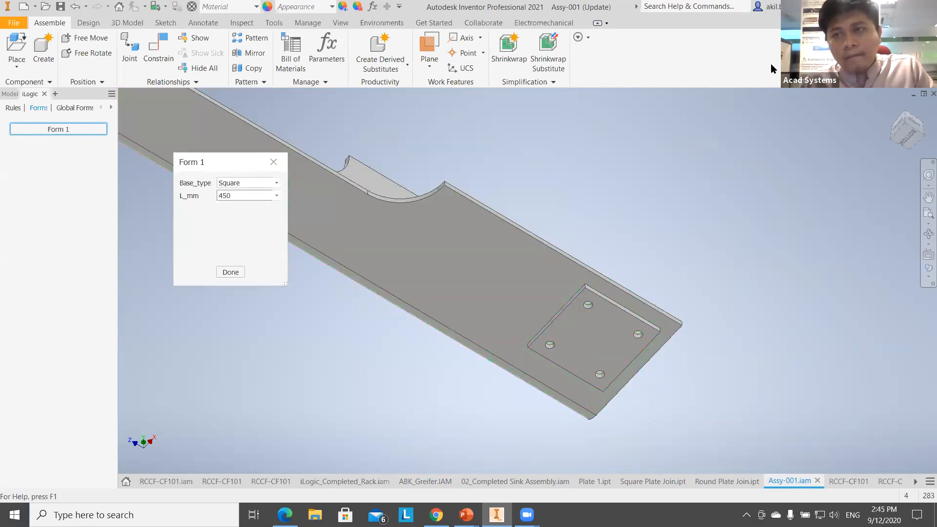
- Set the bracket's L_mm value to 350 with the whole assembly in isometric view
key(F6)
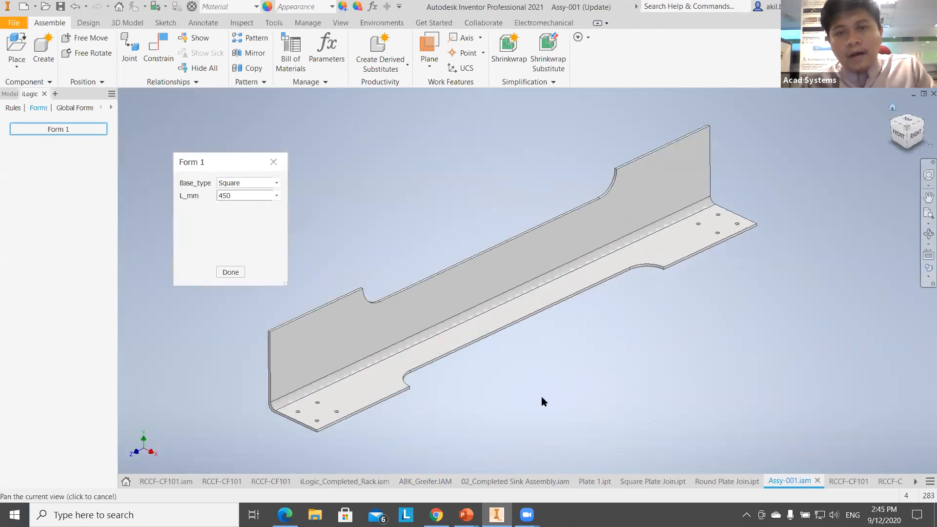
click(277, 195)
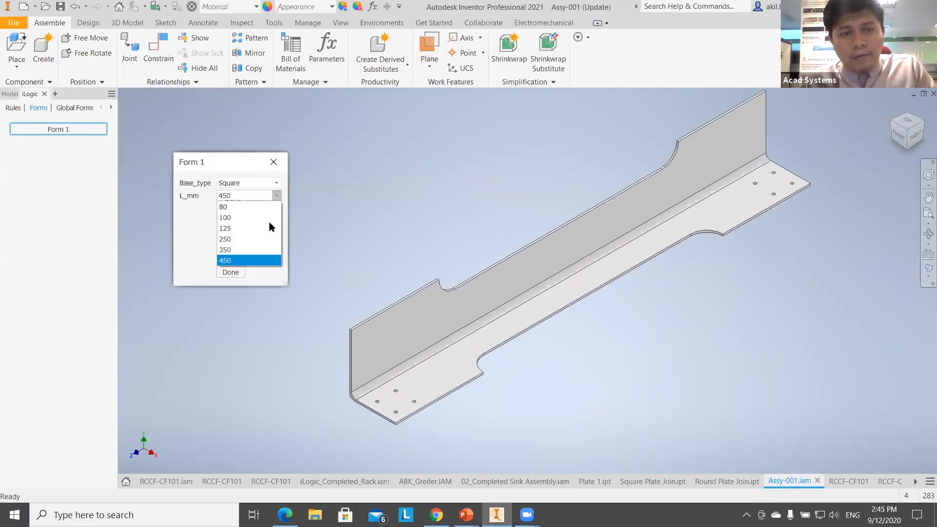
click(256, 249)
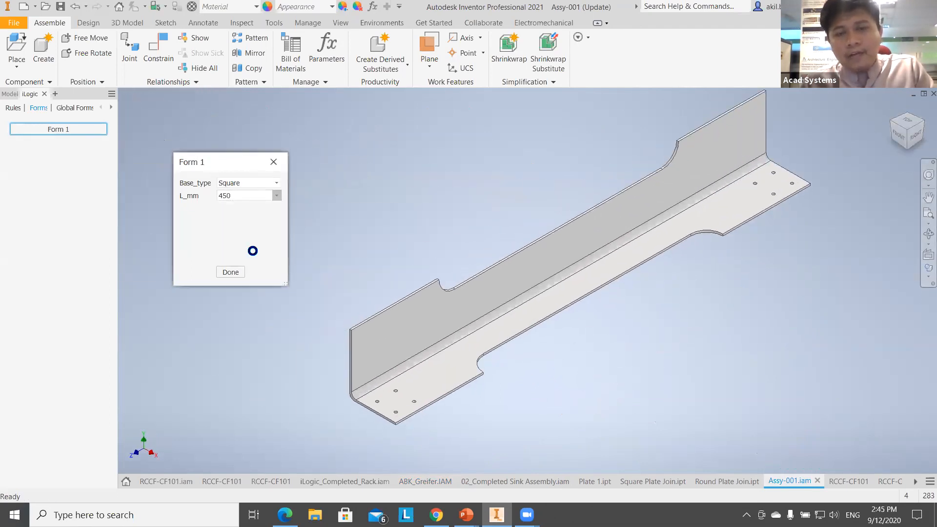
- Set the bracket's L_mm value to 100, acknowledge the Part Length message and close the form
click(277, 195)
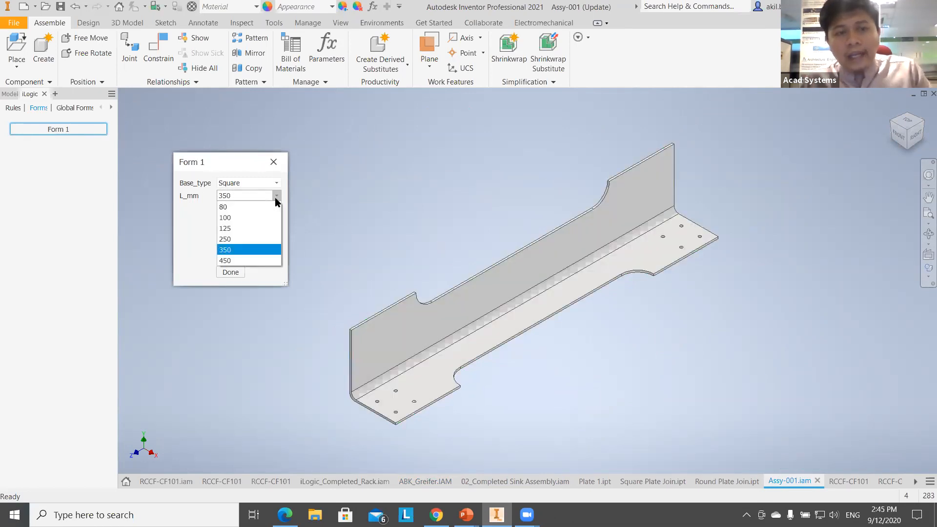
click(254, 220)
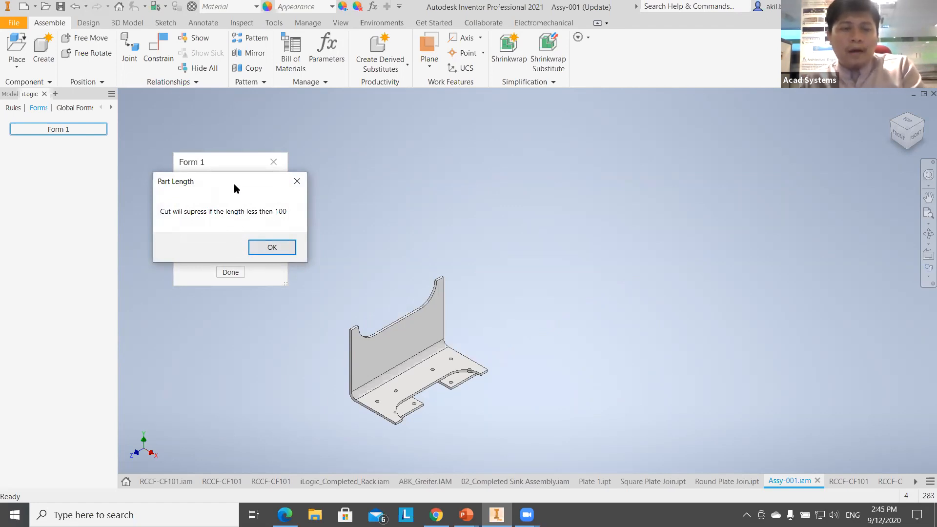
drag(234, 185, 327, 176)
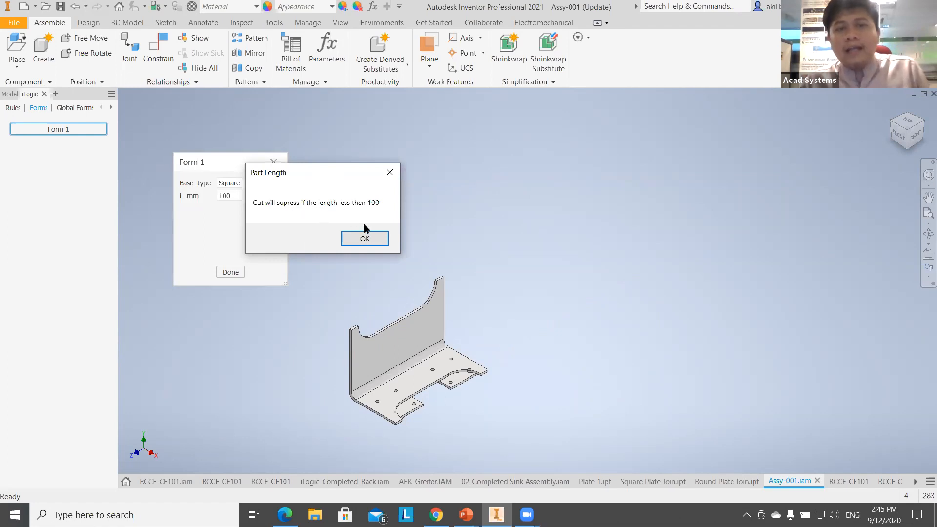
click(366, 239)
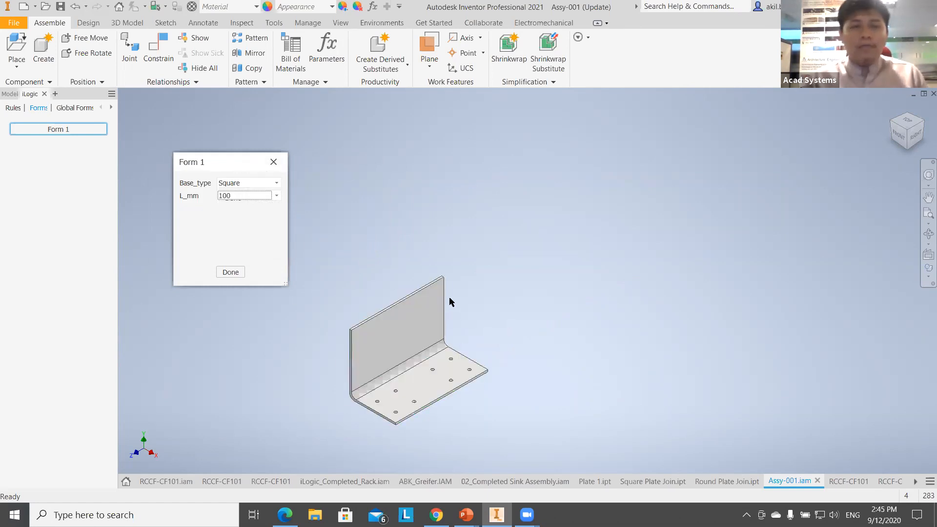
click(274, 162)
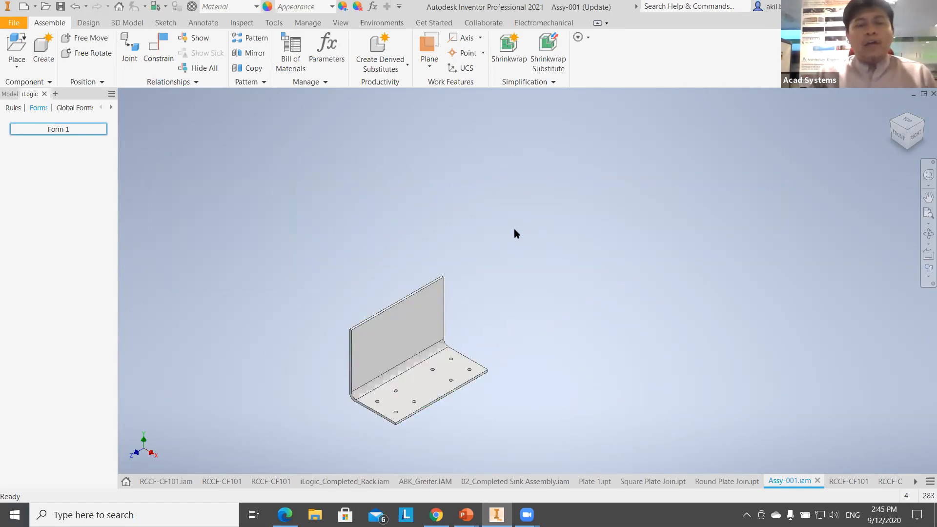
- Create a new part from the metric Standard (mm).ipt template and show it in the isometric home view
click(23, 8)
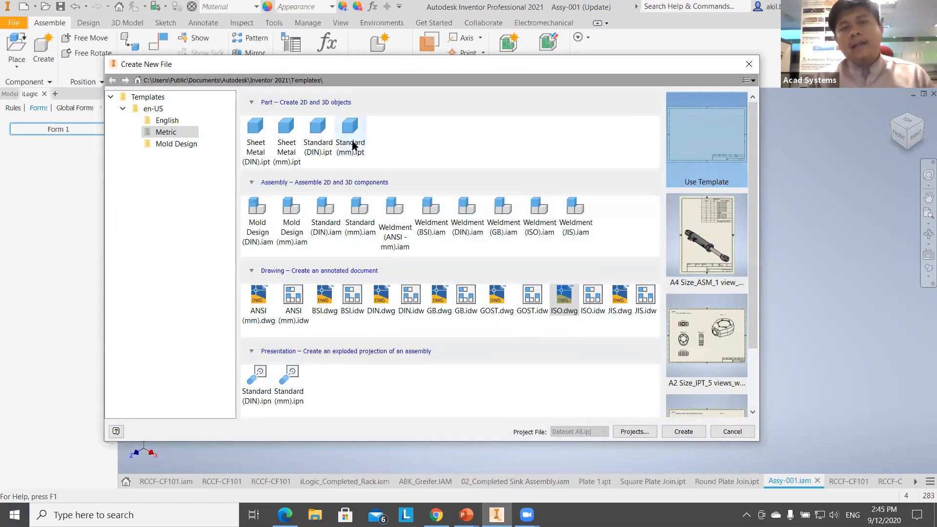
click(352, 143)
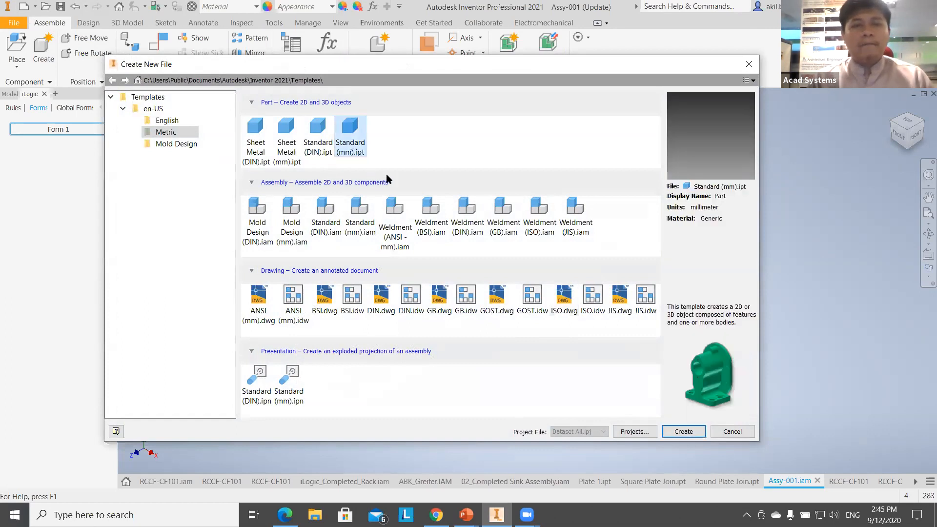
double_click(358, 142)
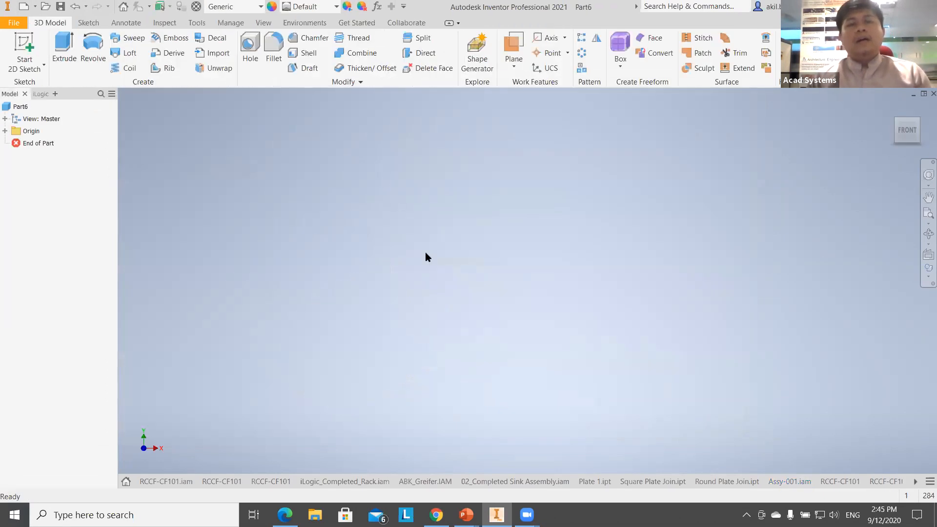
click(893, 109)
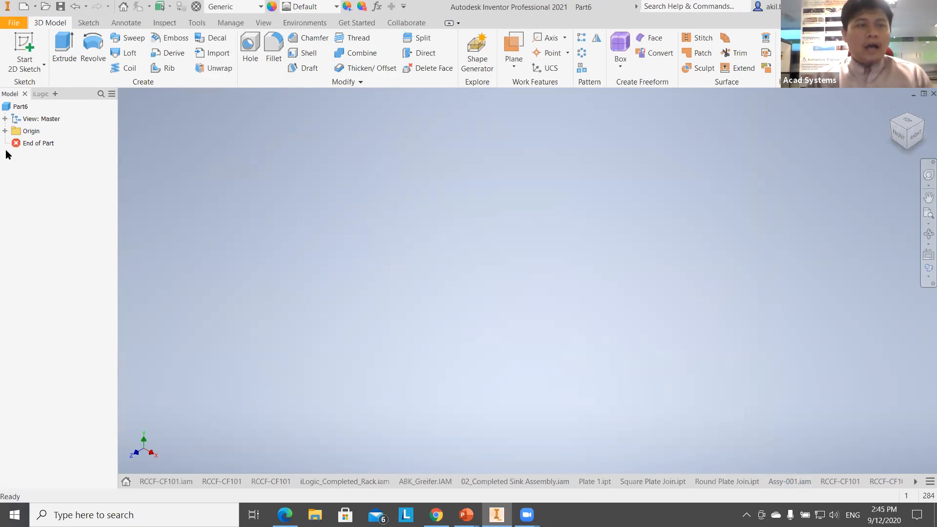
- Start a new sketch on the origin's XY Plane
click(5, 131)
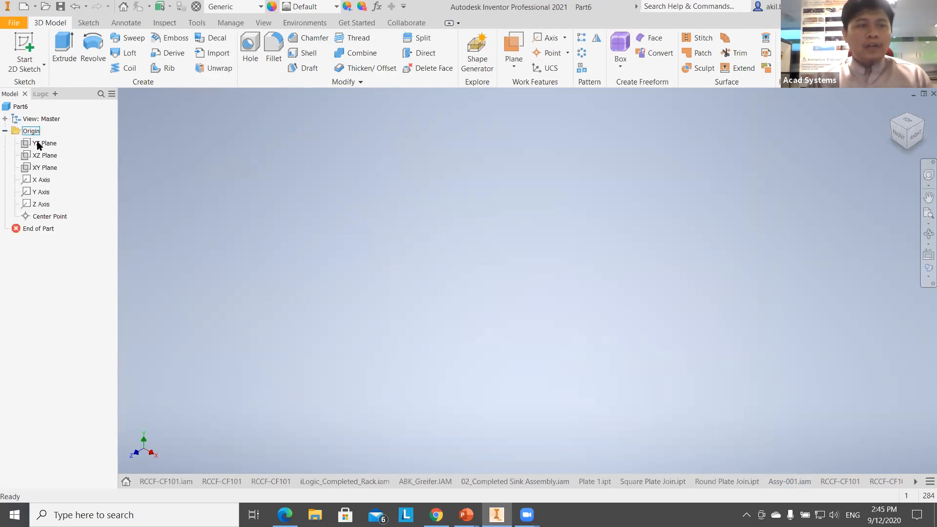
click(51, 169)
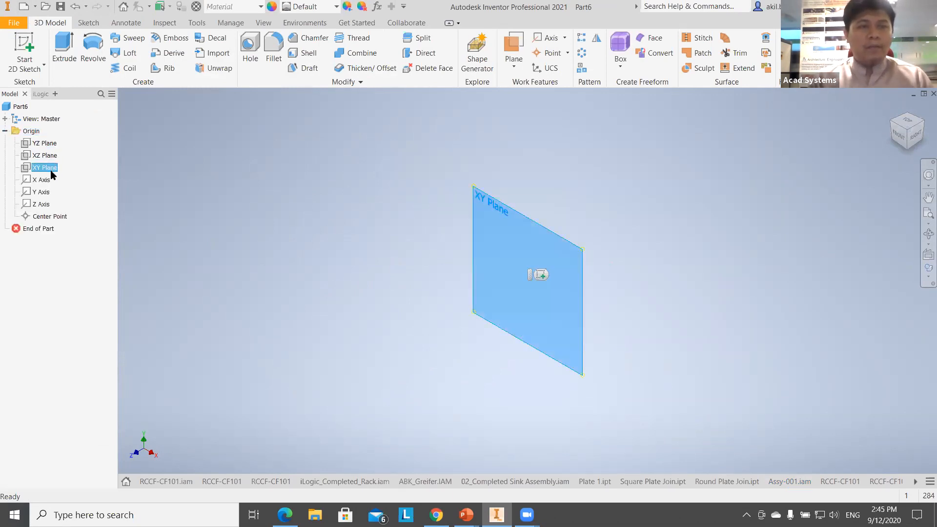
right_click(51, 171)
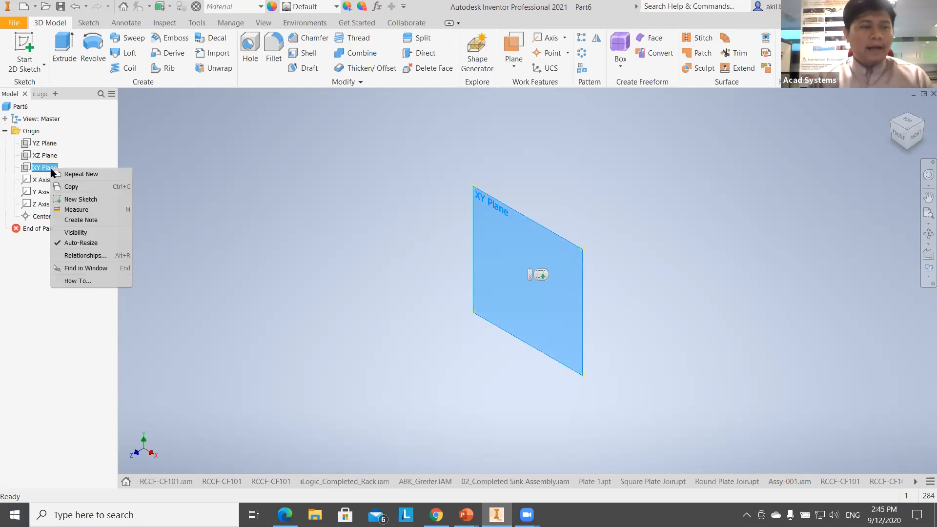
click(73, 202)
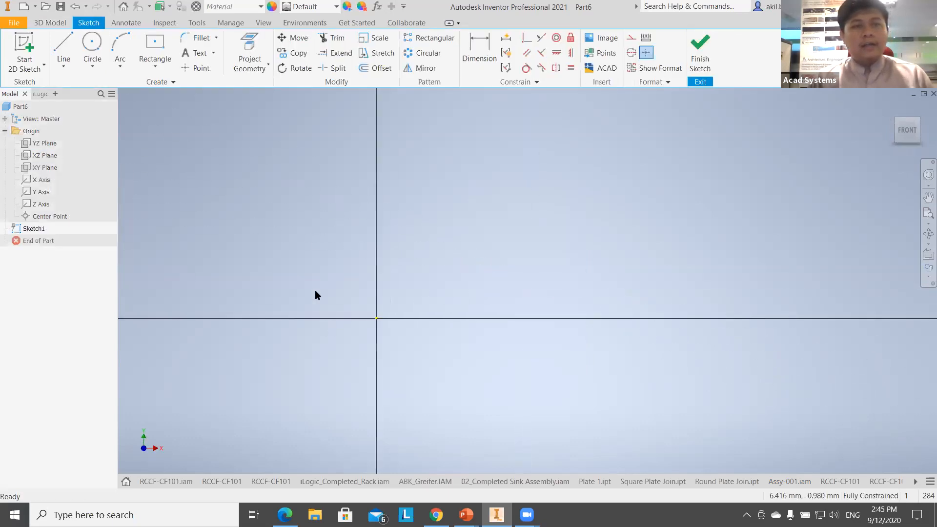
- Draw a 50 mm horizontal line from the origin with a plain numeric length, and undo it
key(l)
click(377, 318)
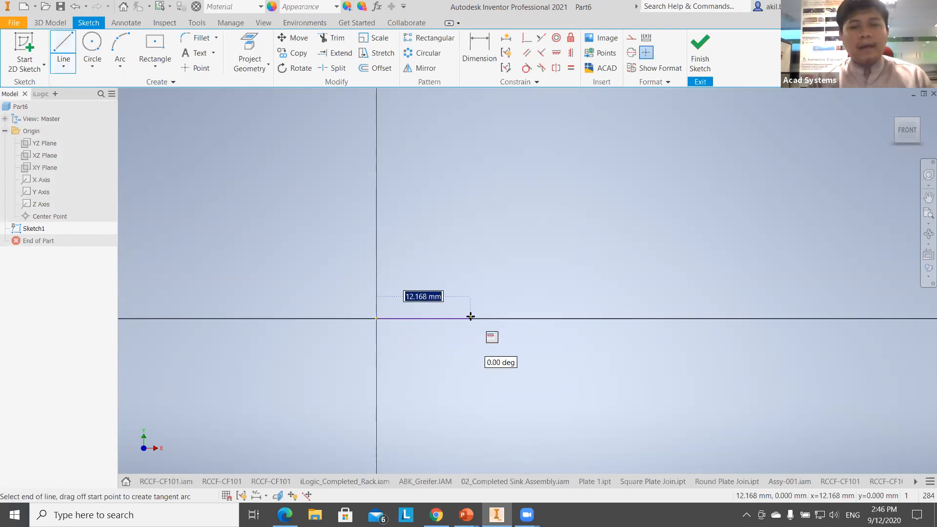
text(50)
key(Return)
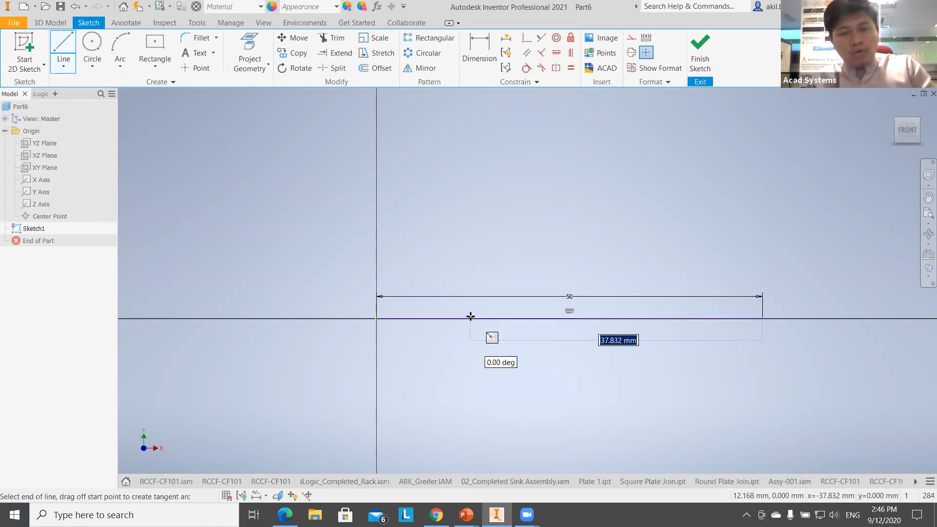
key(Escape)
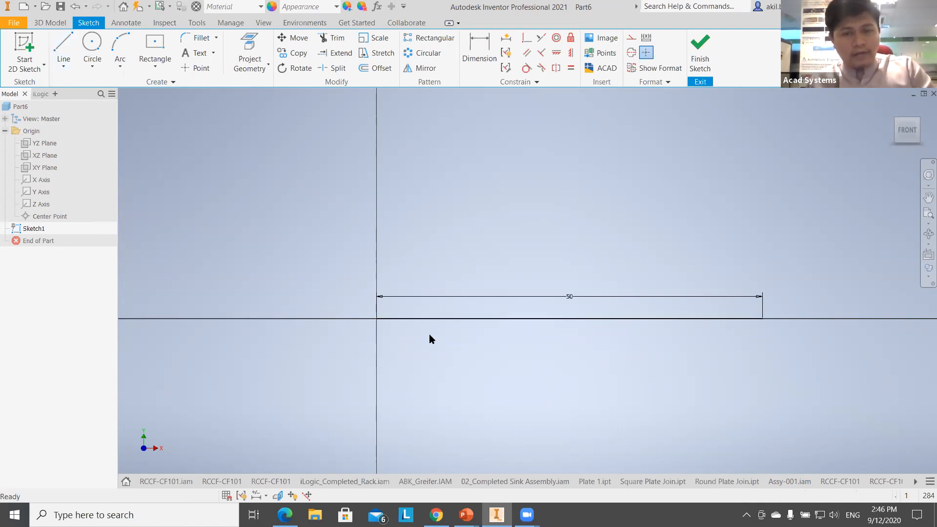
key(ctrl+z)
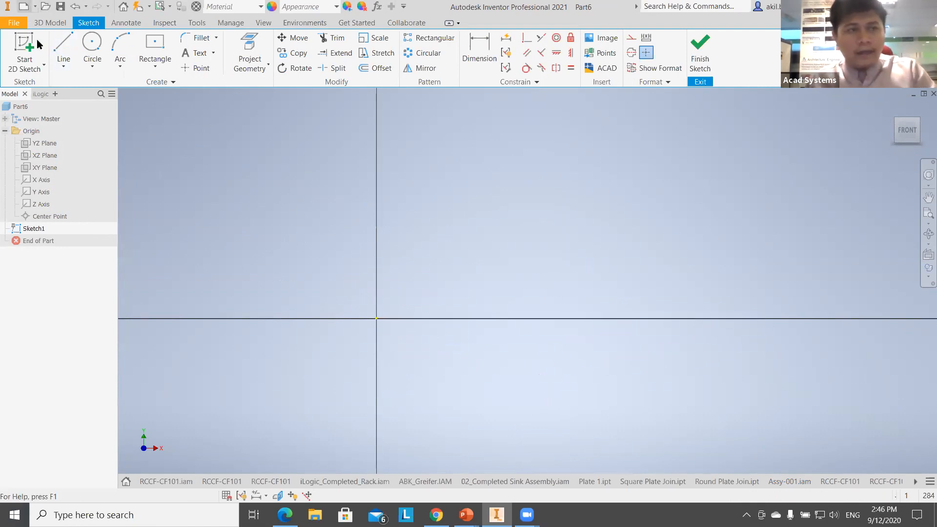
- Draw a horizontal line from the origin with its length defined by the named parameter W_mm = 50mm
click(64, 54)
click(376, 319)
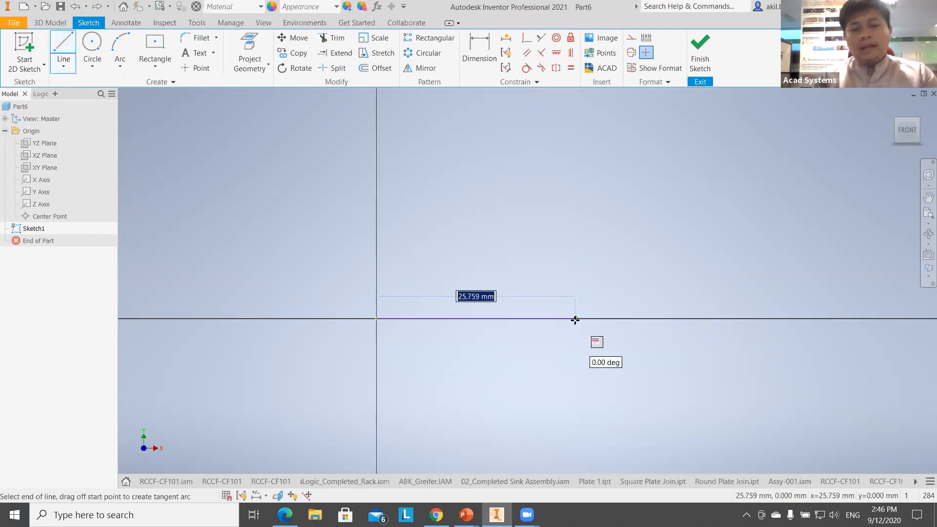
text(W)
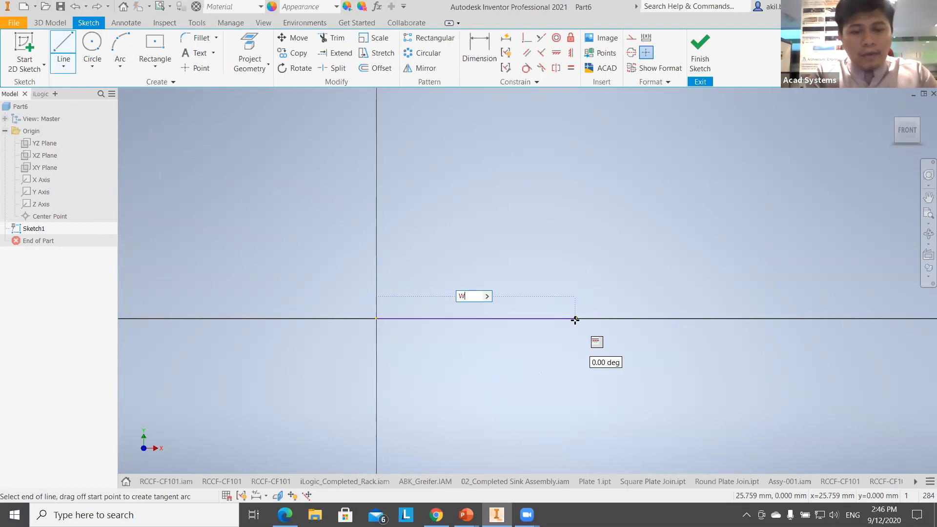
text(_mm = 50mm)
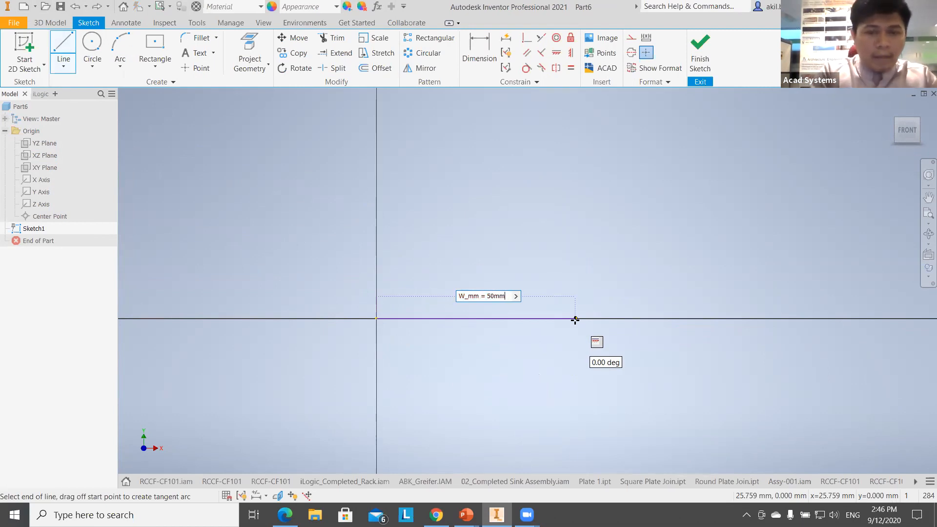
key(Return)
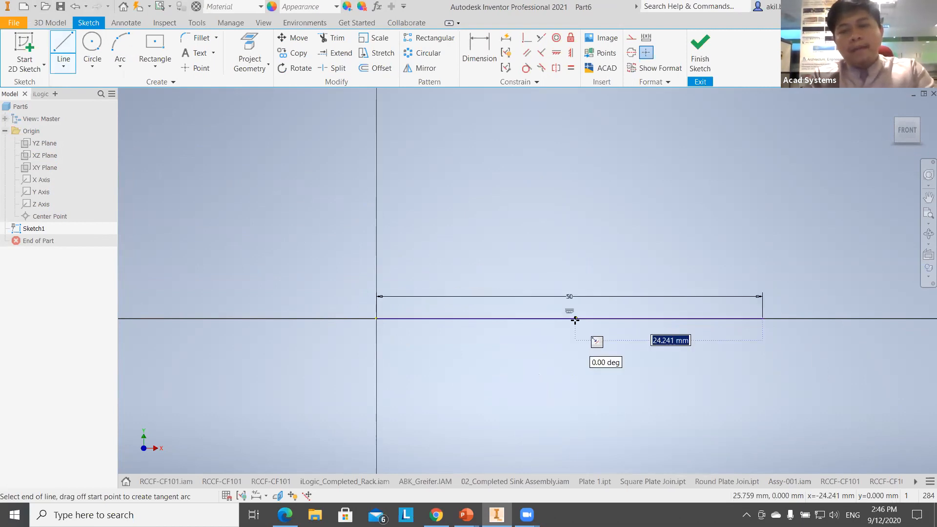
middle_drag(549, 243, 548, 352)
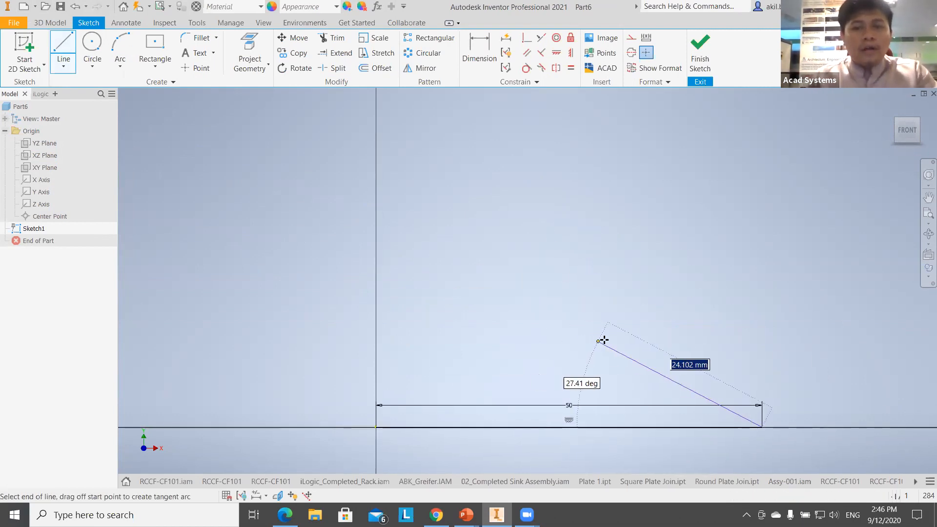
middle_drag(659, 354, 684, 343)
key(Escape)
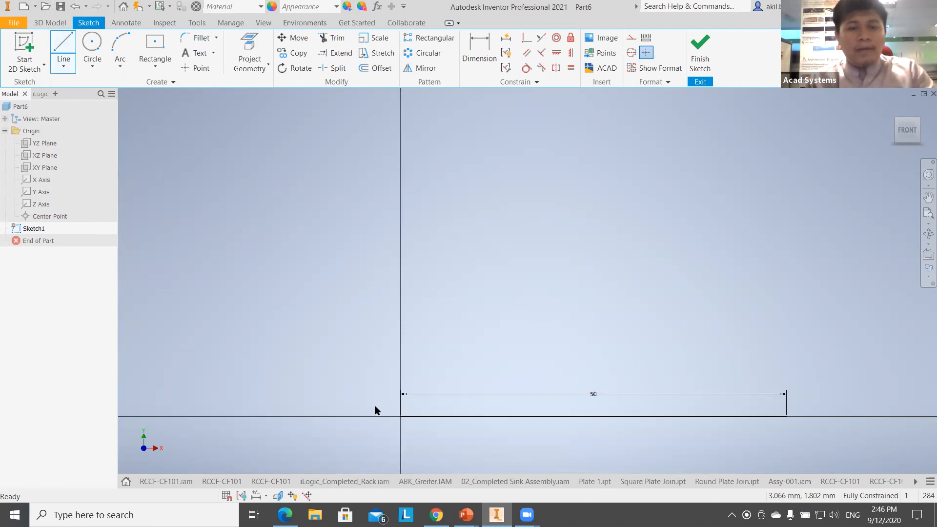
- Draw a vertical line upward from the origin with its length defined by the named parameter H_mm = 50mm
key(l)
click(400, 416)
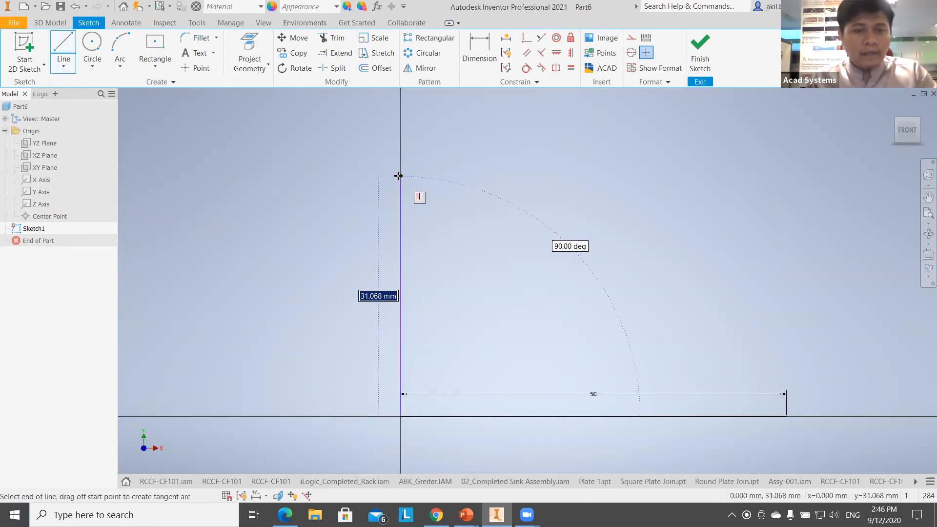
text(H_mm)
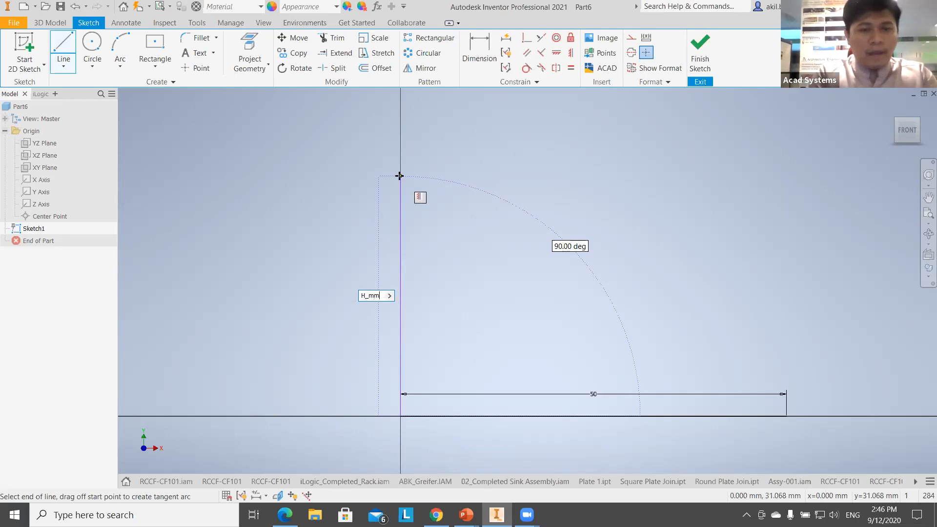
text( = 50mm)
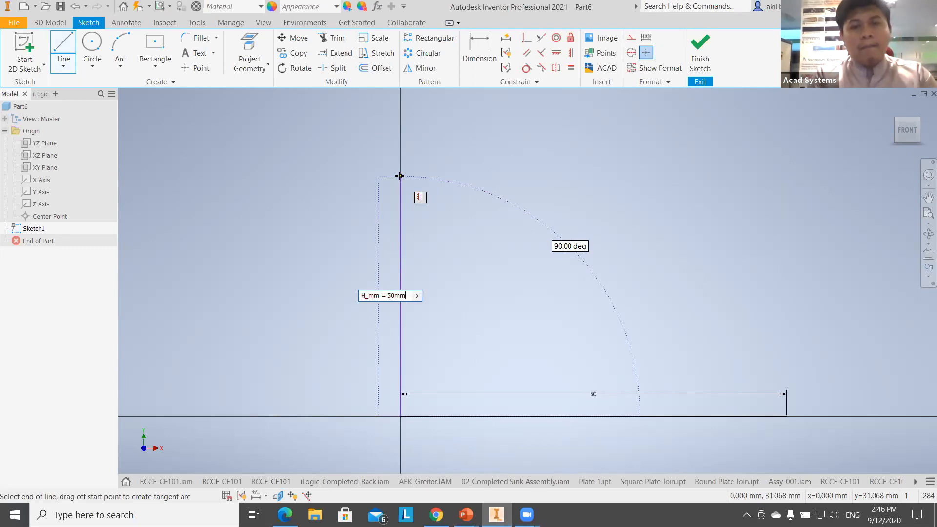
key(Return)
scroll(438, 226, up, 3)
scroll(477, 245, down, 5)
middle_drag(470, 303, 395, 371)
key(Escape)
middle_drag(476, 337, 448, 317)
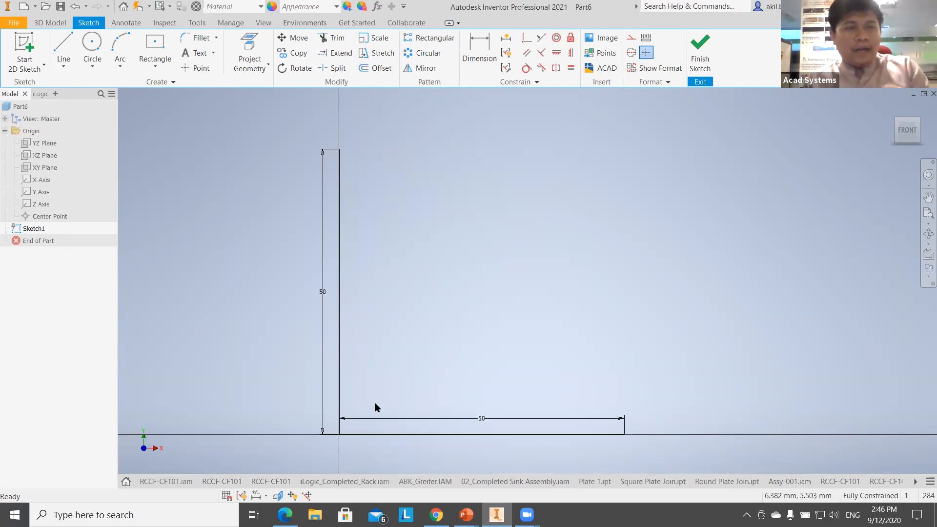
- Offset the two L-shaped lines inward with the distance defined by the named parameter T_mm = 2mm
click(373, 68)
click(438, 434)
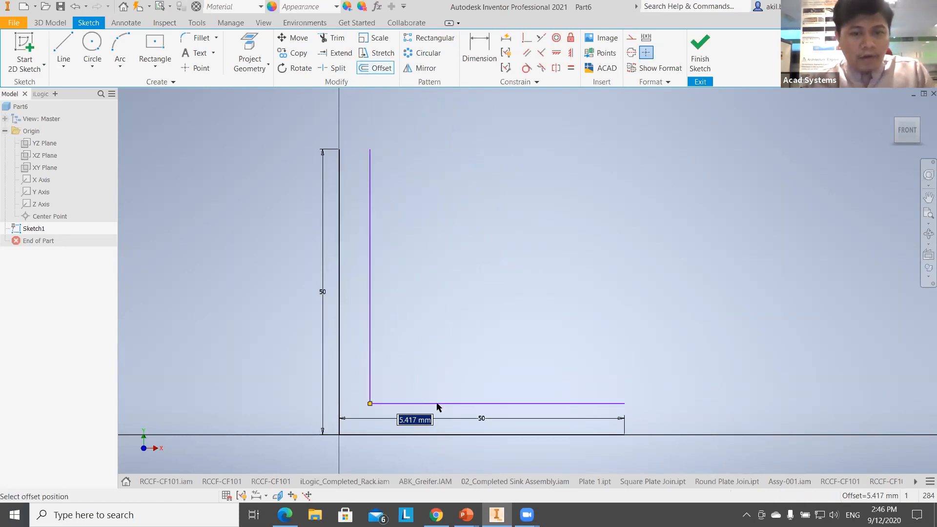
text(1)
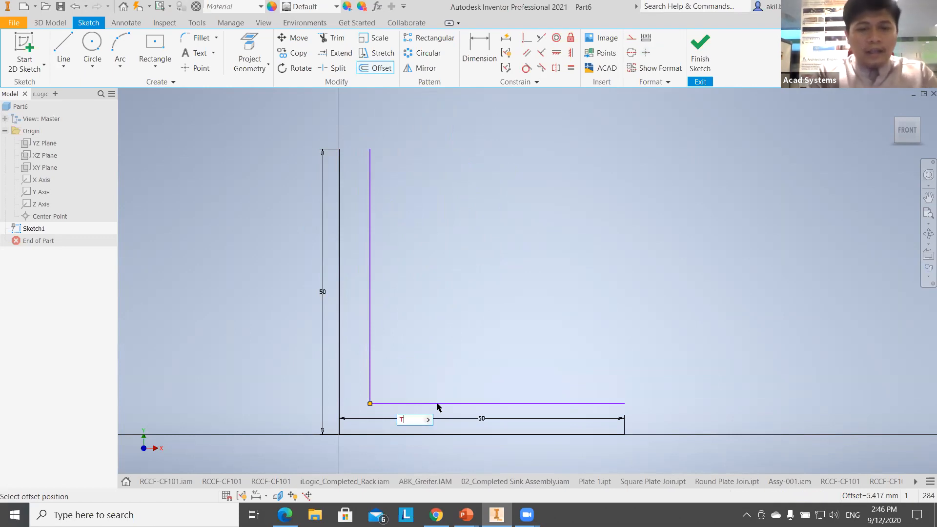
text(-)
text(= 2mm)
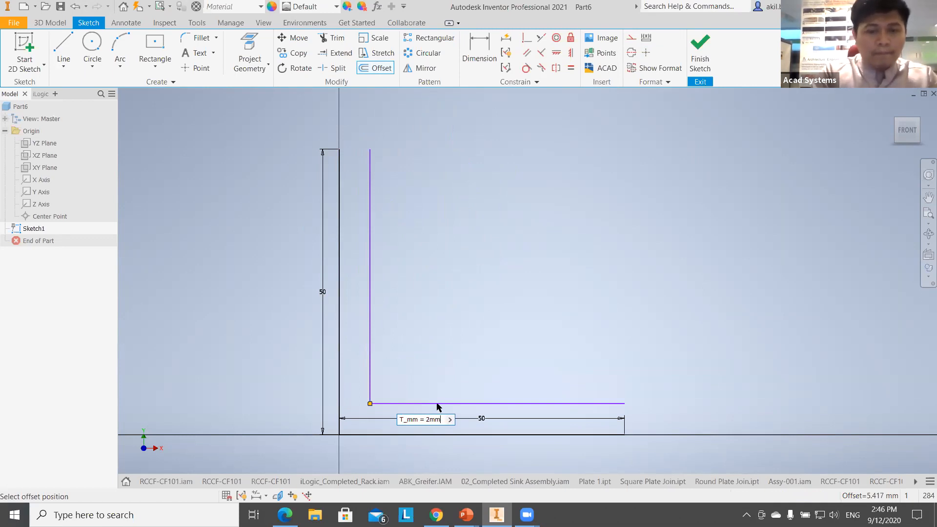
key(Return)
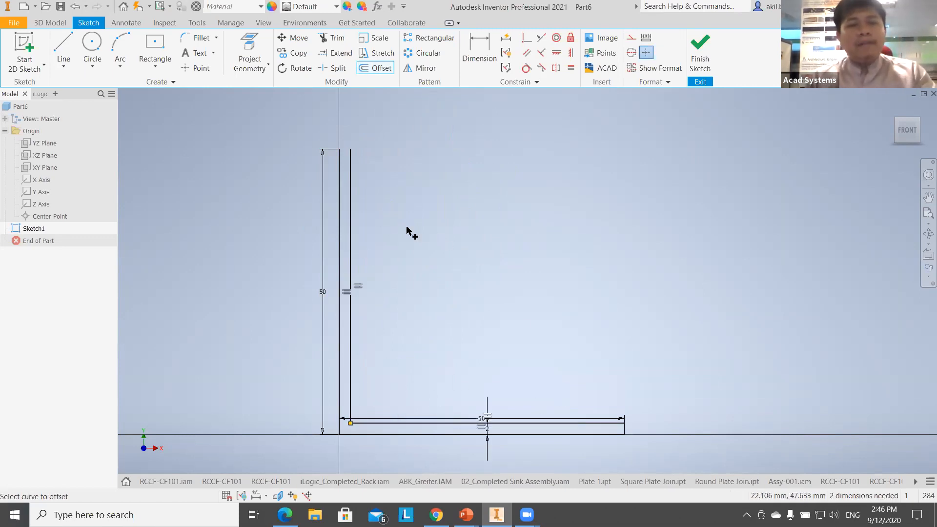
- Close both open ends of the offset L profile with short lines between the outer and inner endpoints
click(64, 51)
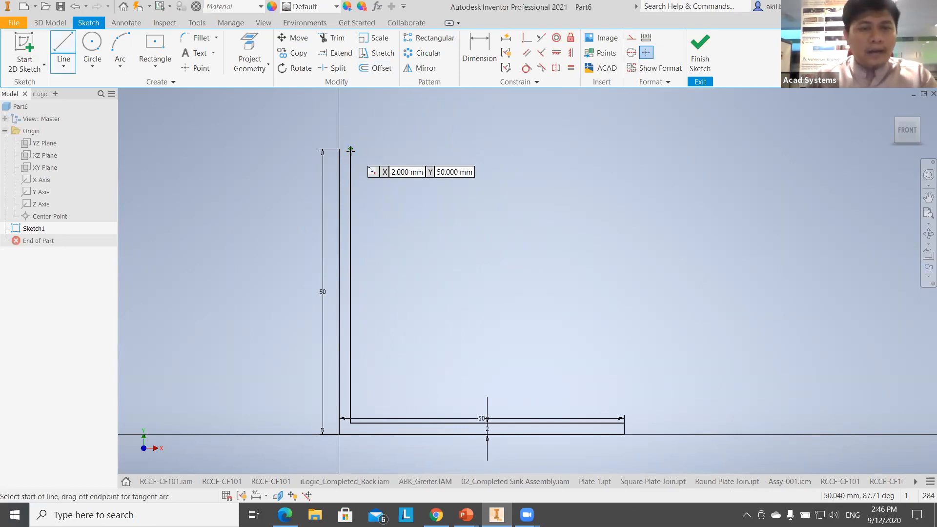
click(623, 423)
click(624, 434)
key(Escape)
- Extrude the L profile in the flipped direction with its distance defined by the named parameter L_mm = 250mm
click(55, 24)
click(67, 50)
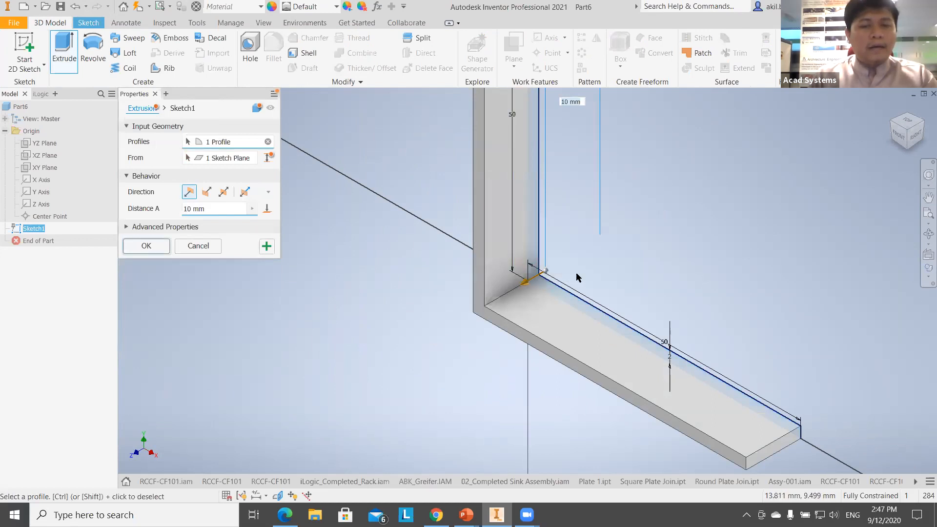
drag(527, 286, 706, 168)
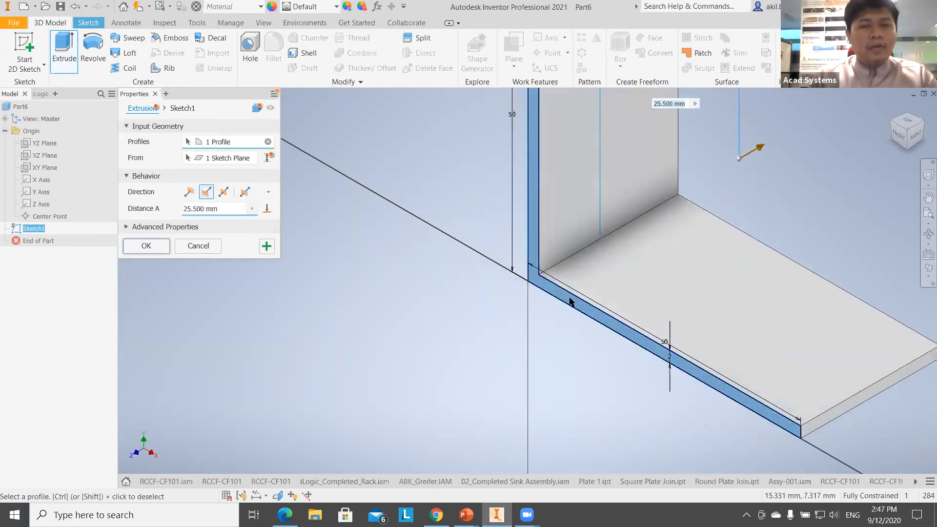
click(232, 210)
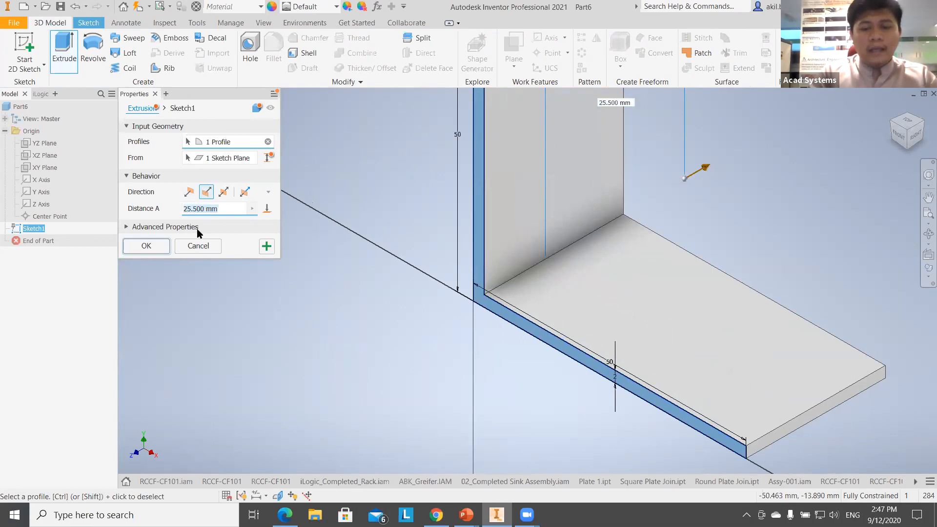
text(L_mm -)
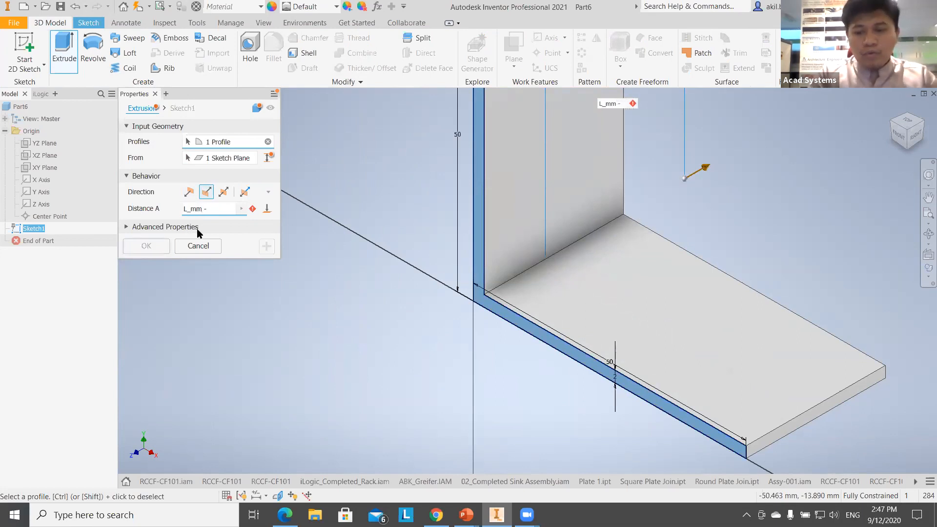
text(= 250mm)
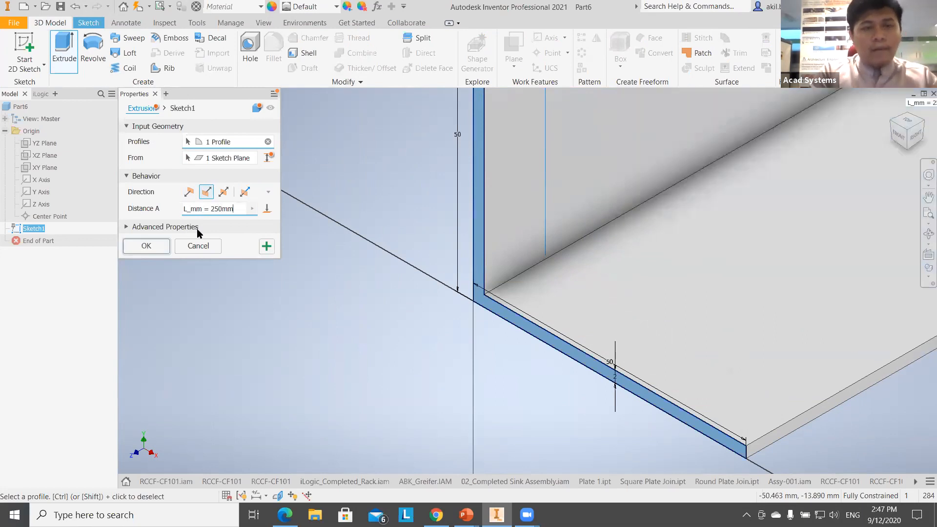
key(Return)
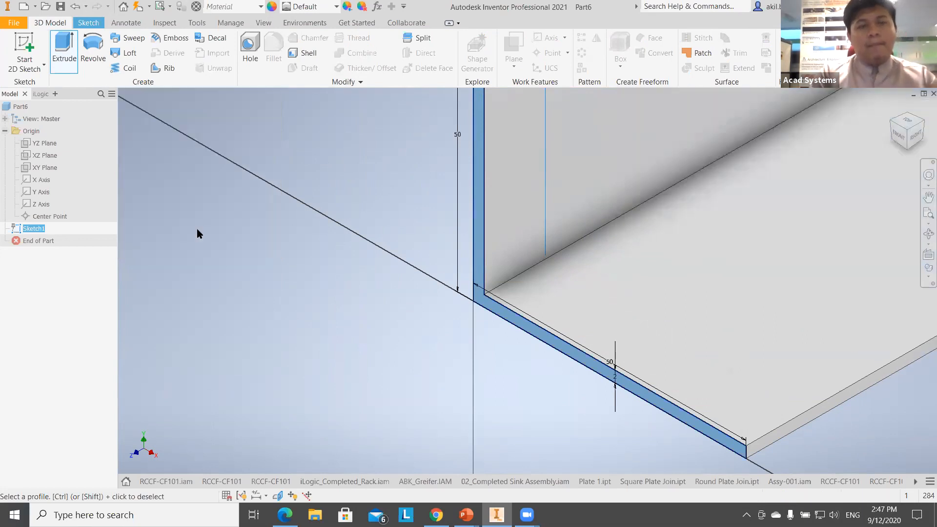
scroll(437, 376, down, 8)
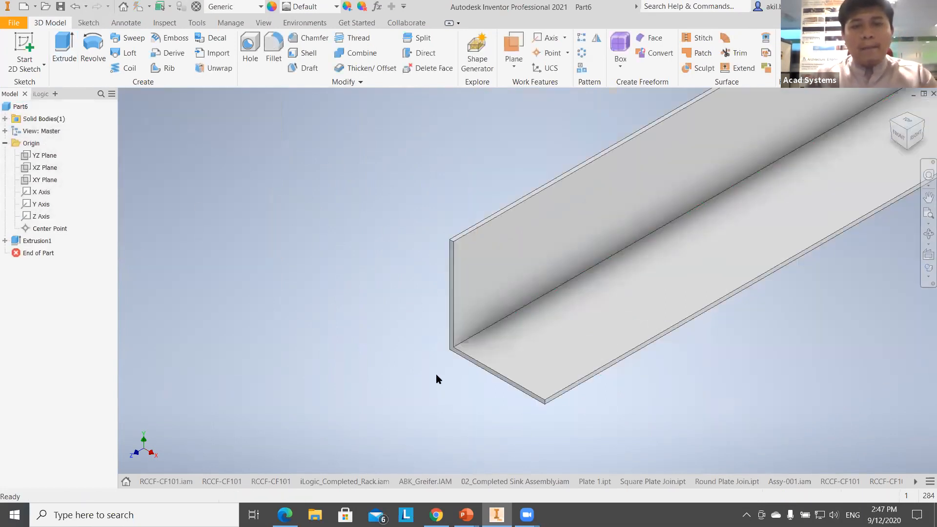
middle_drag(425, 396, 379, 391)
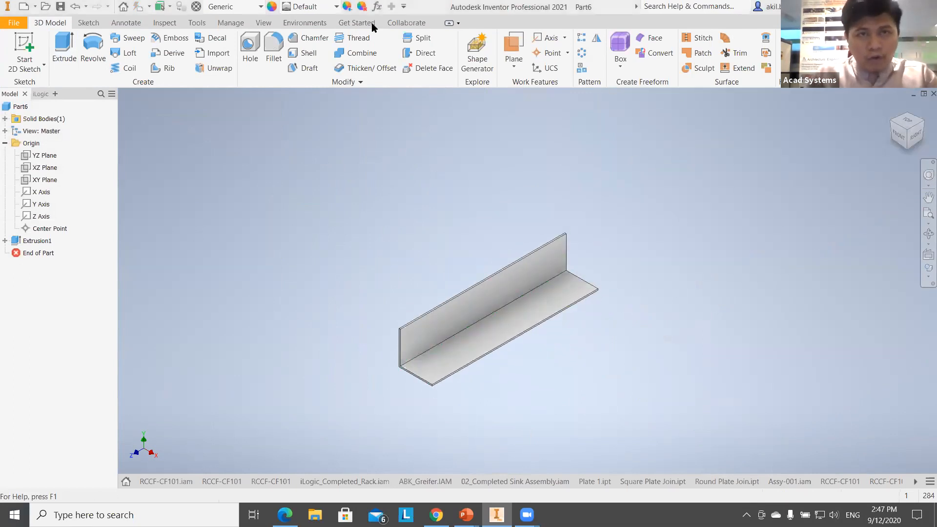
- Add a numeric user parameter named Length to the part's parameters
click(377, 7)
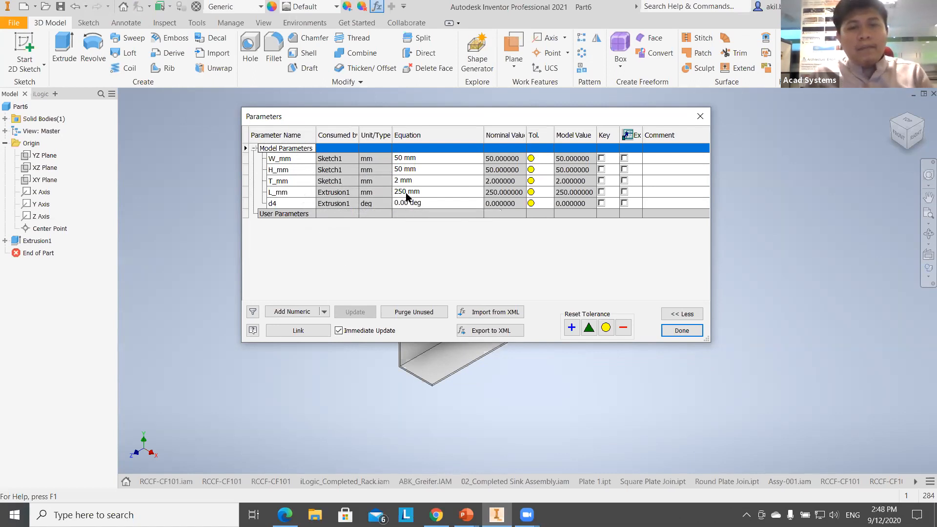
click(422, 192)
click(428, 192)
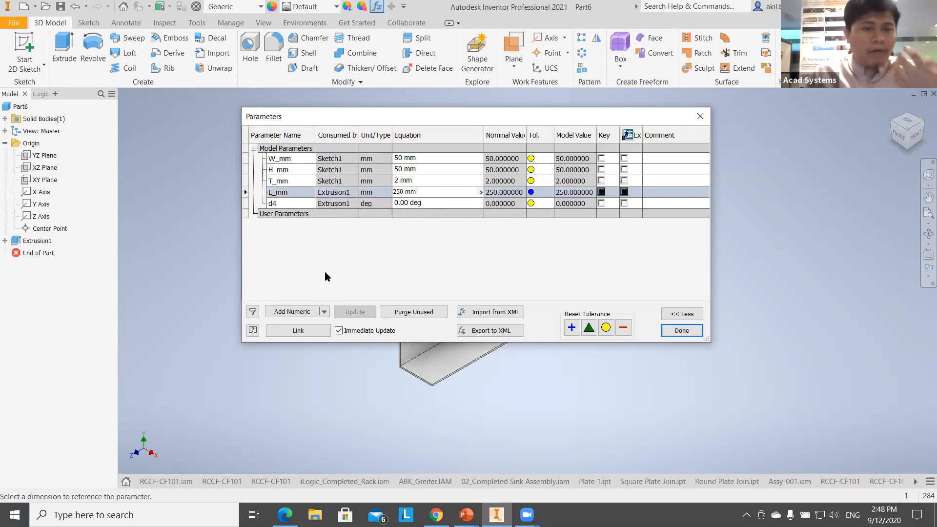
click(303, 312)
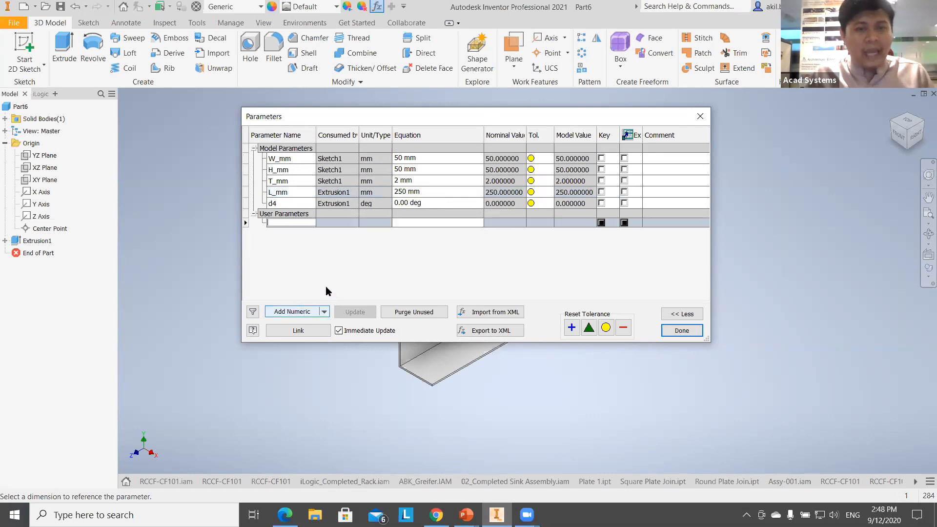
text(Len)
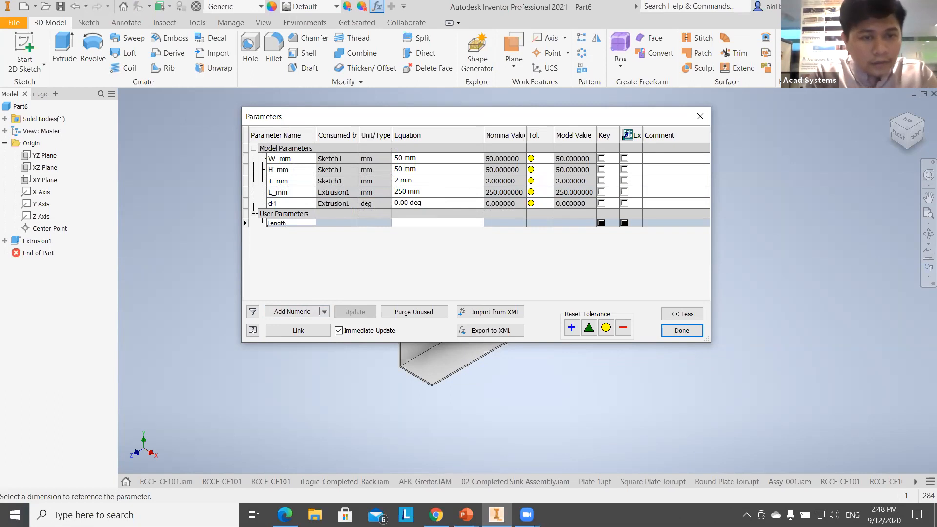
text(gth)
key(Return)
- Make the Length parameter multi-value, replacing its default list entry with the values 100, 250 and 500
right_click(433, 227)
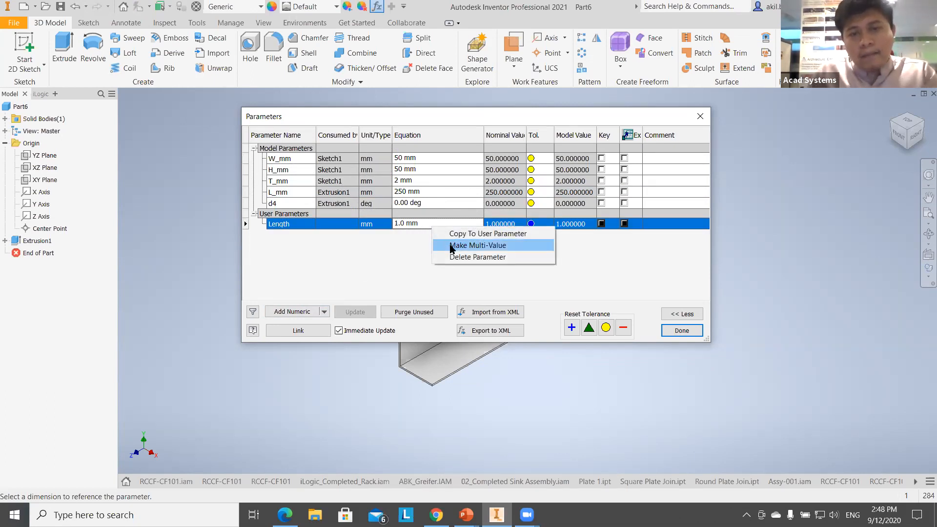
click(451, 246)
click(201, 226)
click(387, 227)
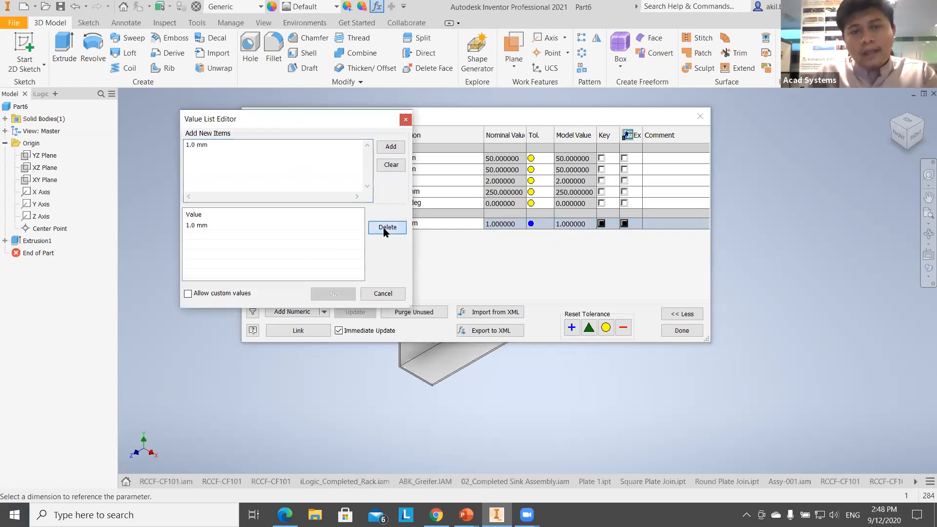
click(301, 189)
text(100)
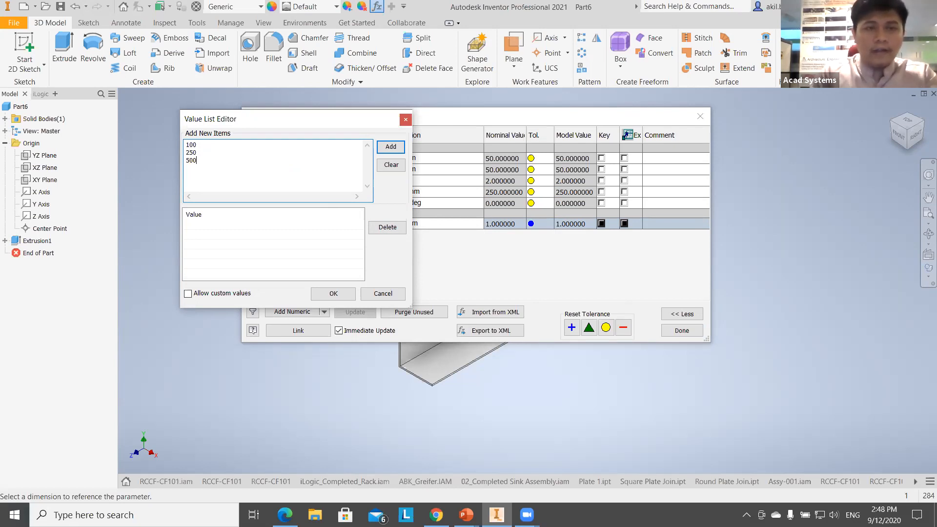
click(389, 151)
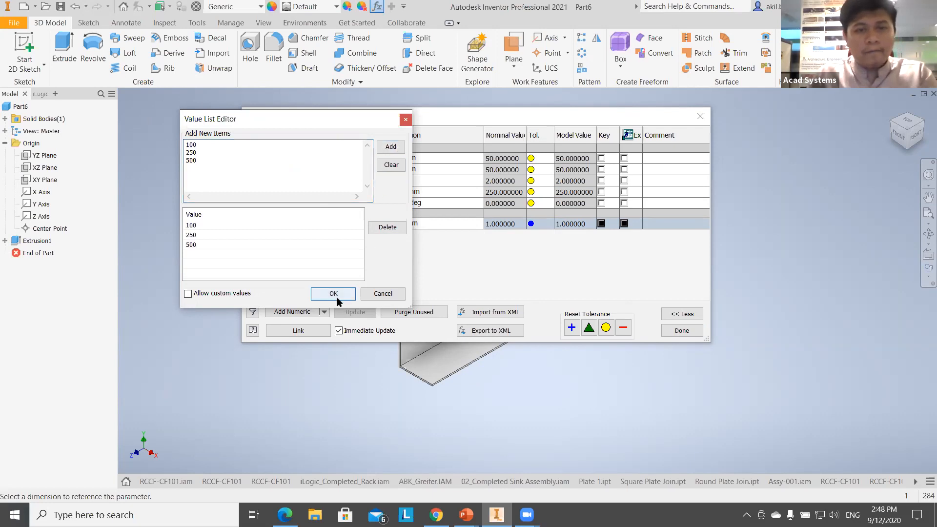
click(334, 295)
- Choose 250 as the value of Length and set the equation of L_mm to Length
click(444, 224)
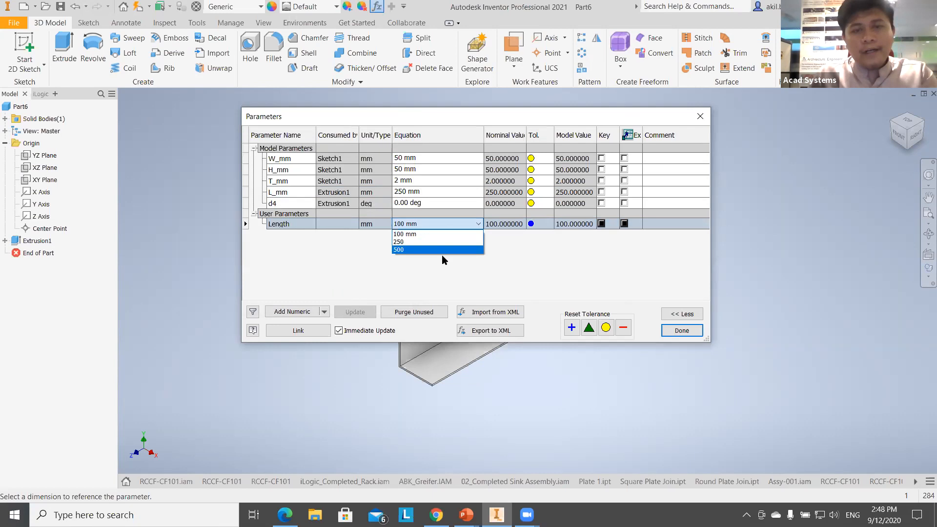
click(435, 241)
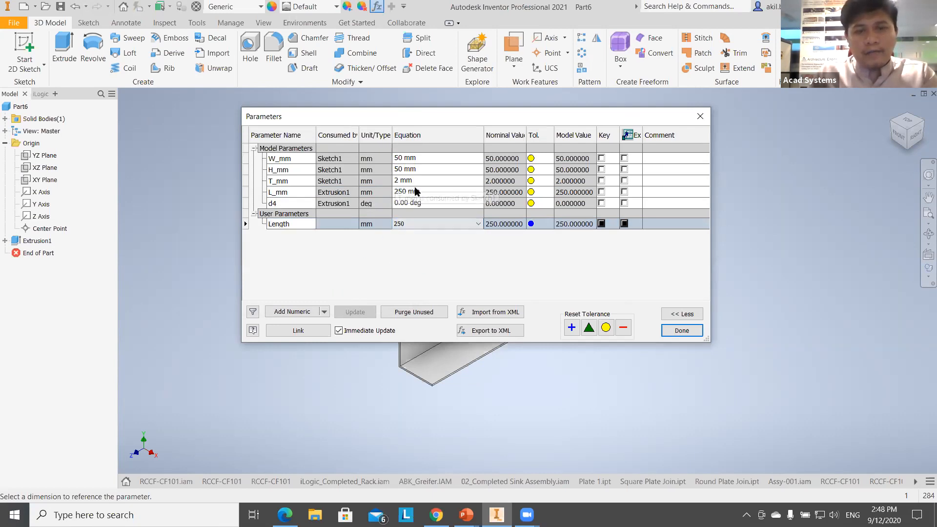
click(300, 224)
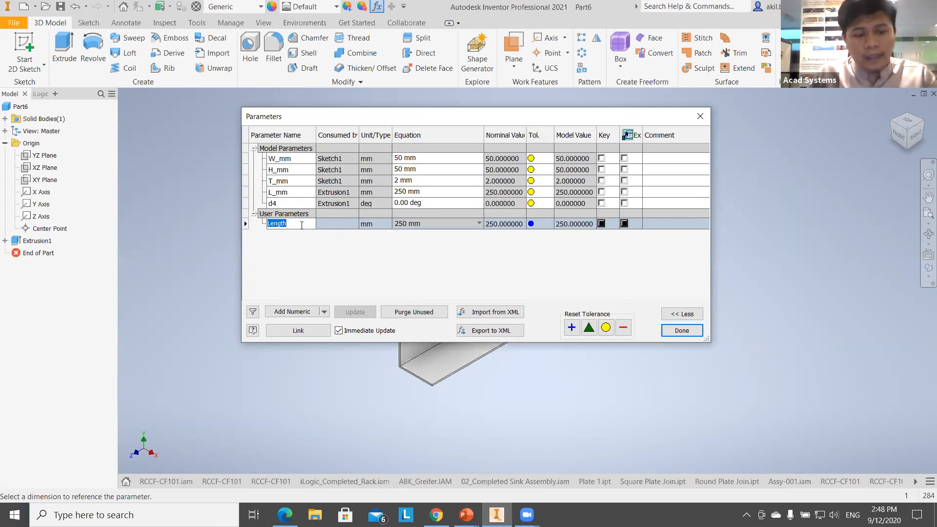
click(430, 192)
text(Length)
key(Return)
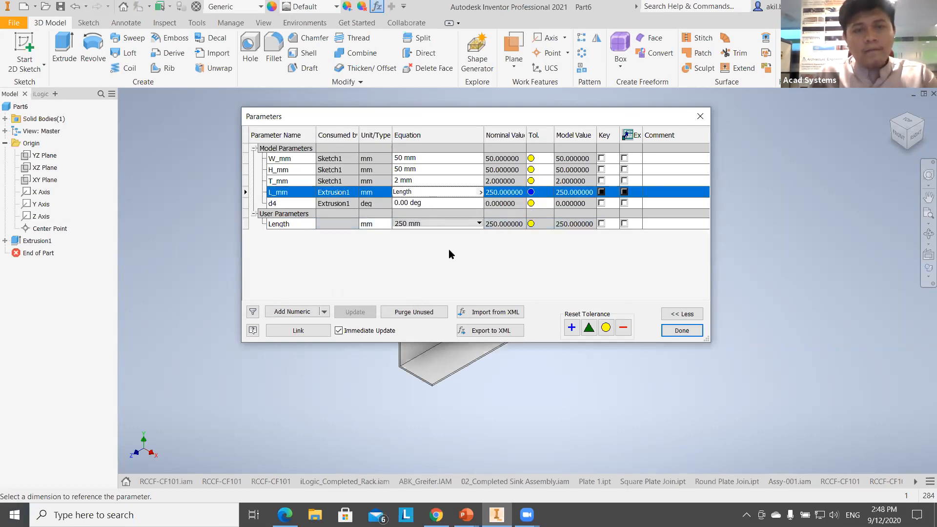
- Test the Length parameter's list values with the model in view, finish on 500, and close the Parameters dialog
drag(480, 117, 199, 128)
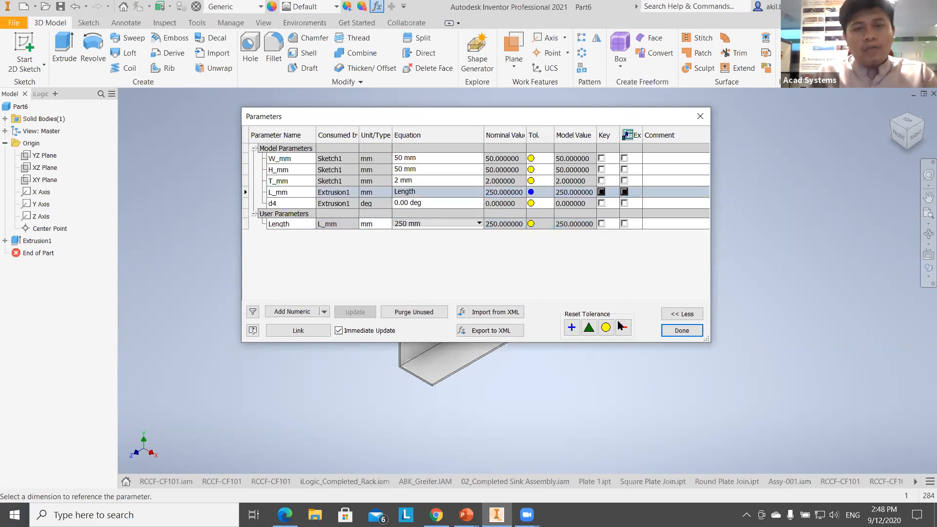
middle_drag(646, 328, 789, 305)
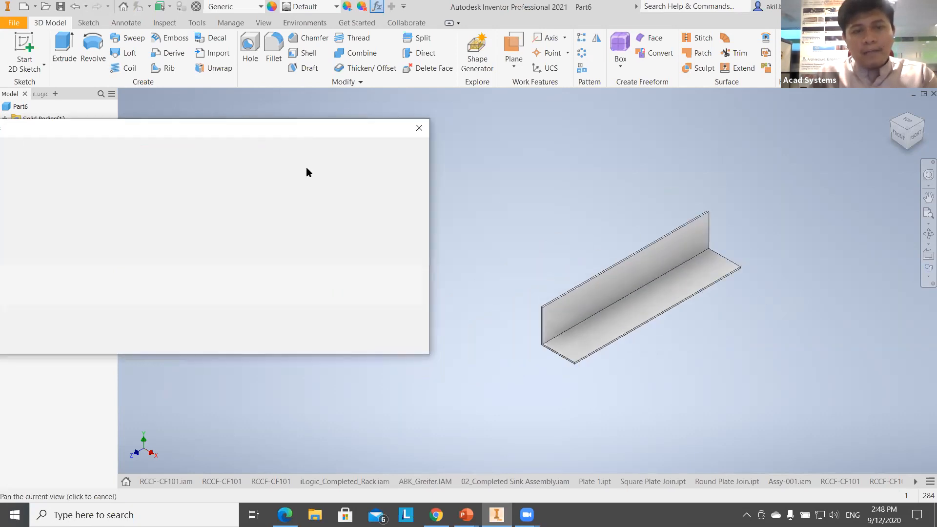
click(247, 218)
click(221, 237)
click(221, 219)
click(219, 227)
click(222, 218)
click(218, 243)
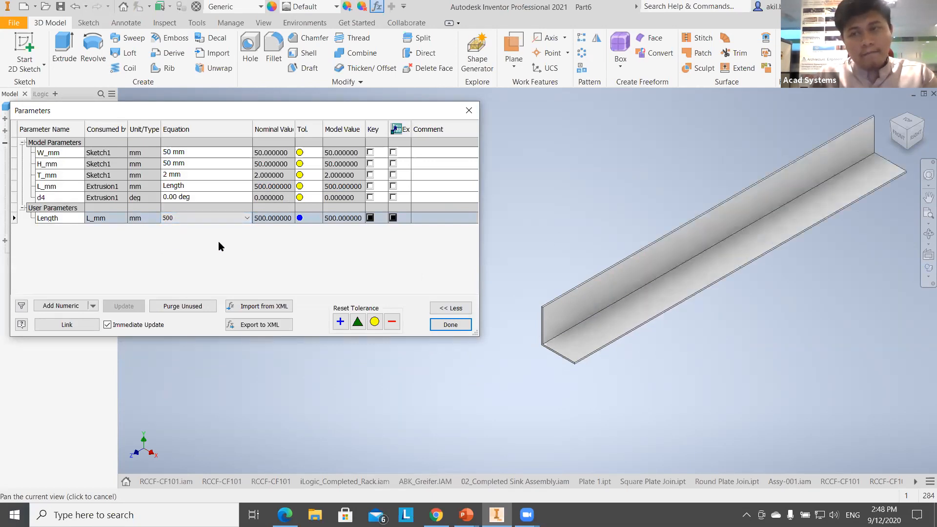
click(446, 329)
- Start a new sketch on the inner face of the bracket's vertical leg
scroll(584, 377, down, 3)
scroll(596, 373, up, 4)
middle_drag(488, 405, 401, 419)
scroll(391, 347, down, 4)
scroll(396, 338, up, 5)
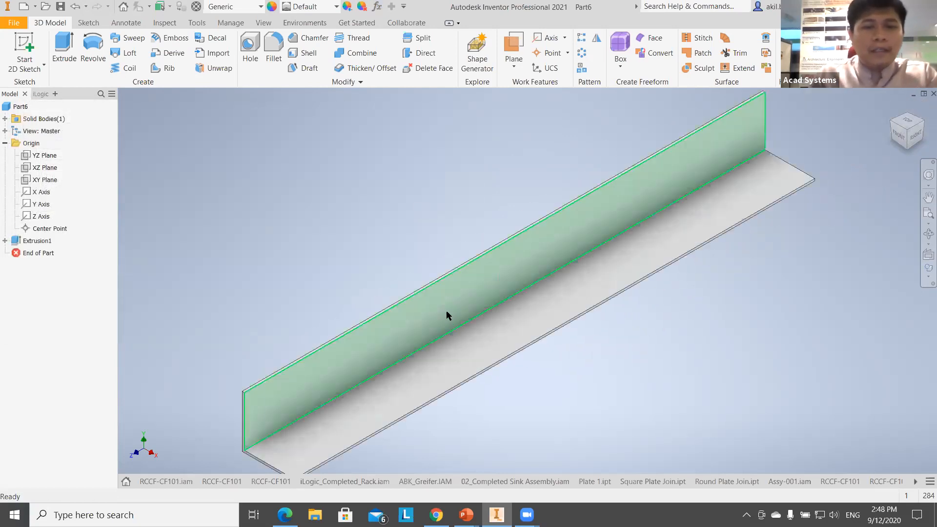
right_click(545, 225)
click(548, 264)
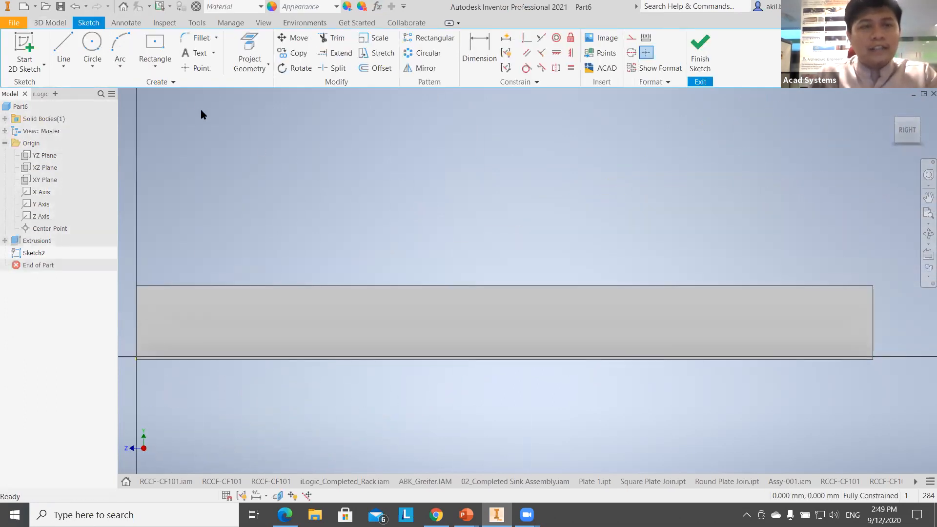
- Draw a center-point slot on the midpoint of the vertical leg's upper edge, with 115 mm from center to arc center and 35 mm width
click(154, 64)
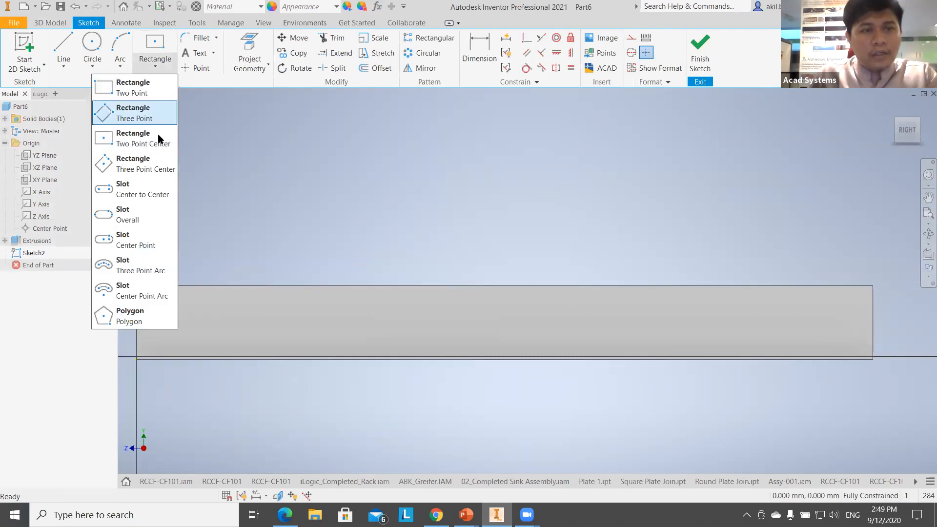
click(141, 241)
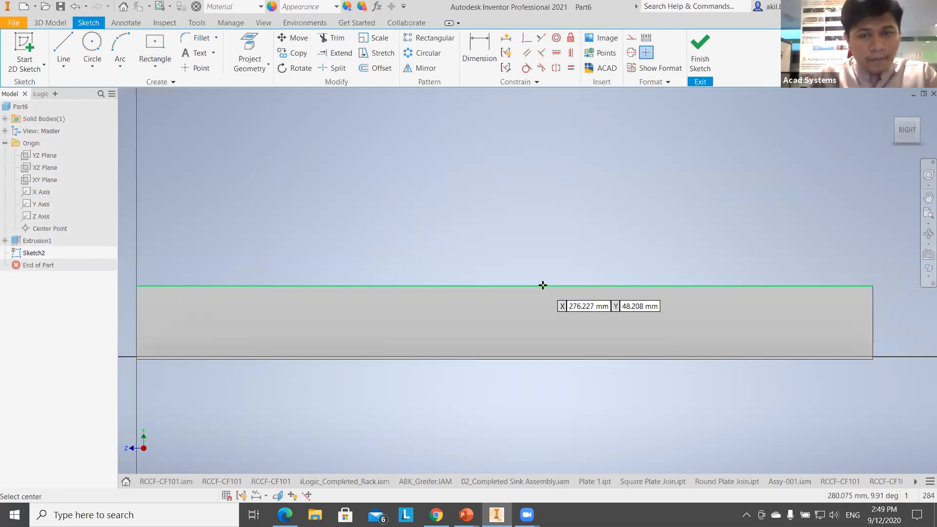
click(503, 285)
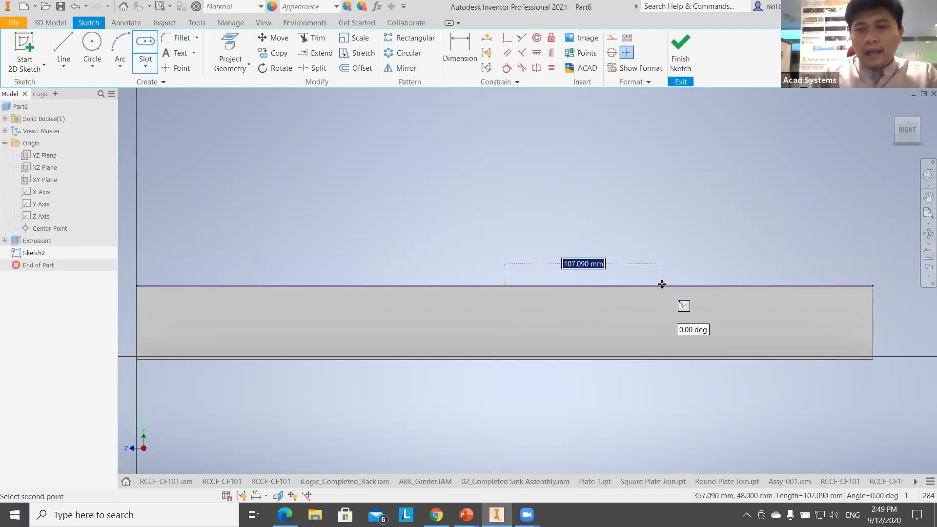
text(1)
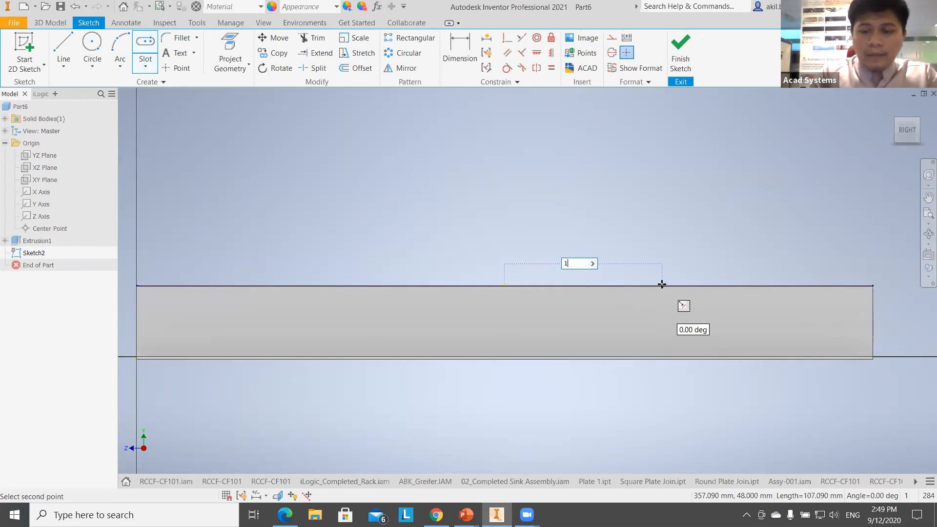
text(15)
key(Return)
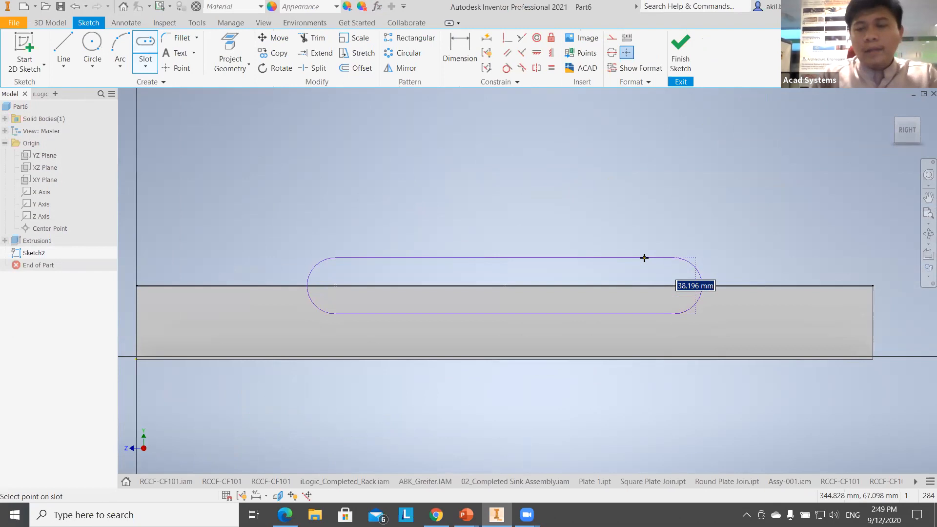
text(35)
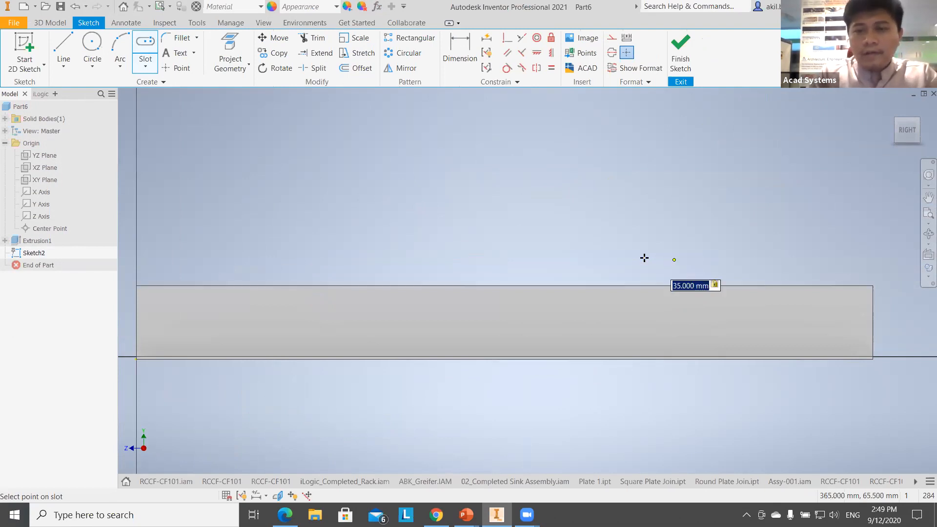
key(Return)
key(Escape)
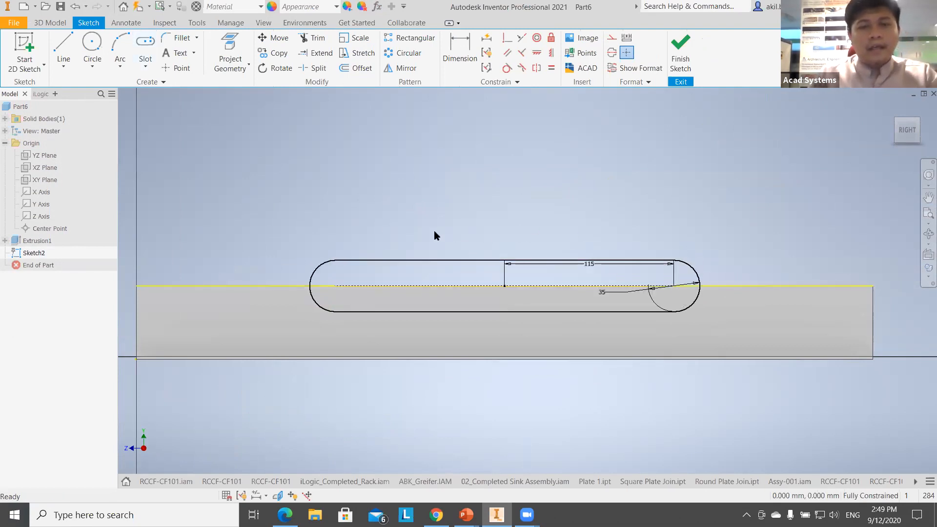
- Convert the projected upper edge of the vertical leg to construction geometry
right_click(209, 287)
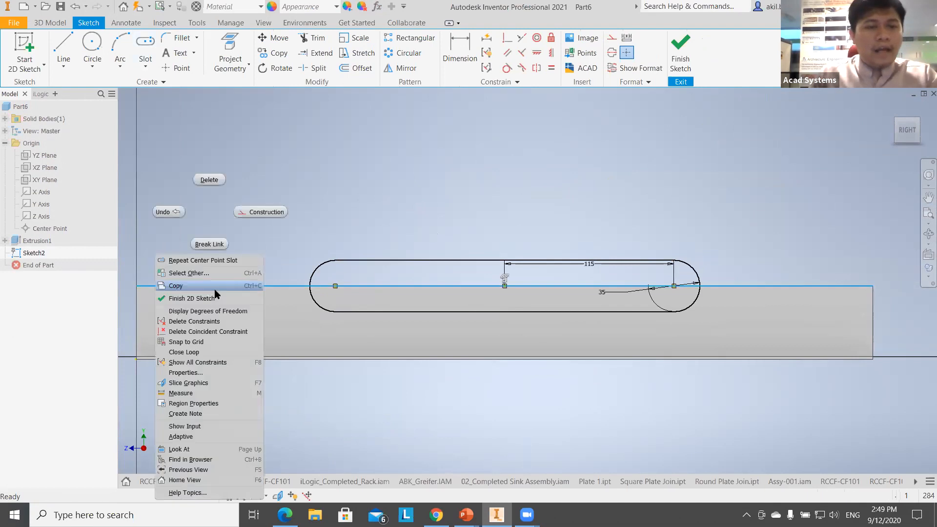
click(269, 215)
click(250, 242)
shift+middle_drag(250, 241, 278, 247)
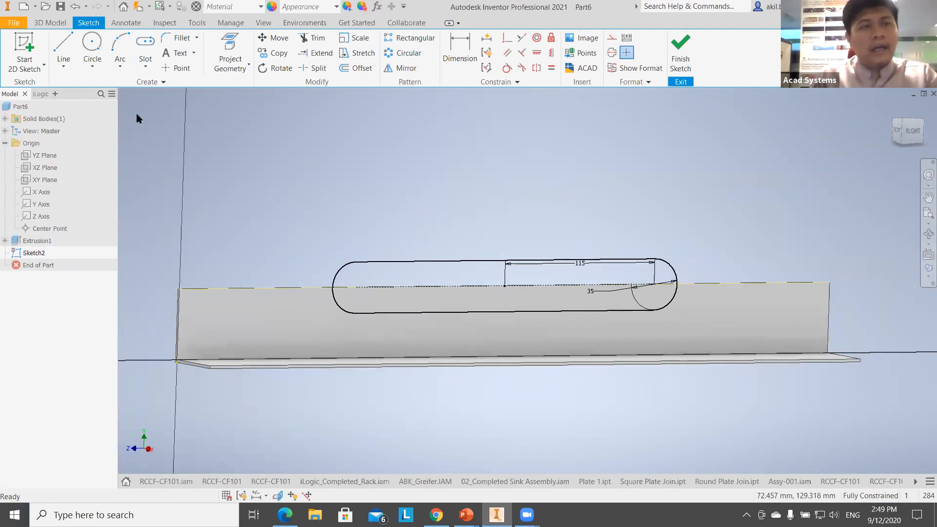
- Extrude the slot profile as a Through All cut in the flipped direction through the vertical leg
click(60, 23)
click(66, 46)
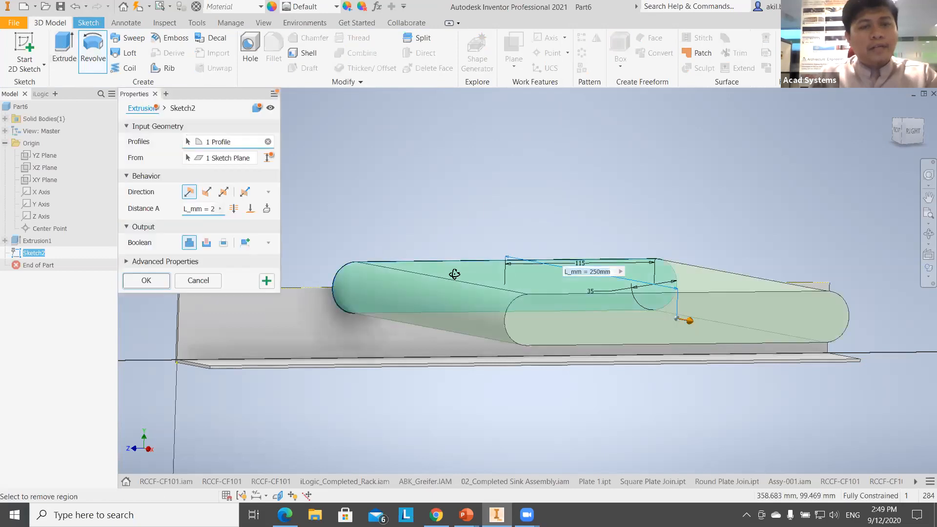
shift+middle_drag(454, 274, 547, 303)
click(207, 191)
click(207, 243)
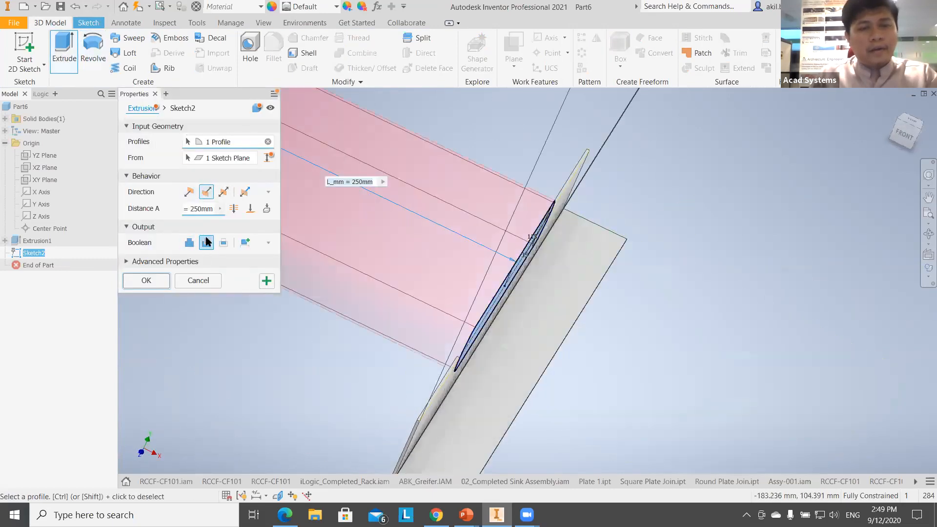
click(251, 209)
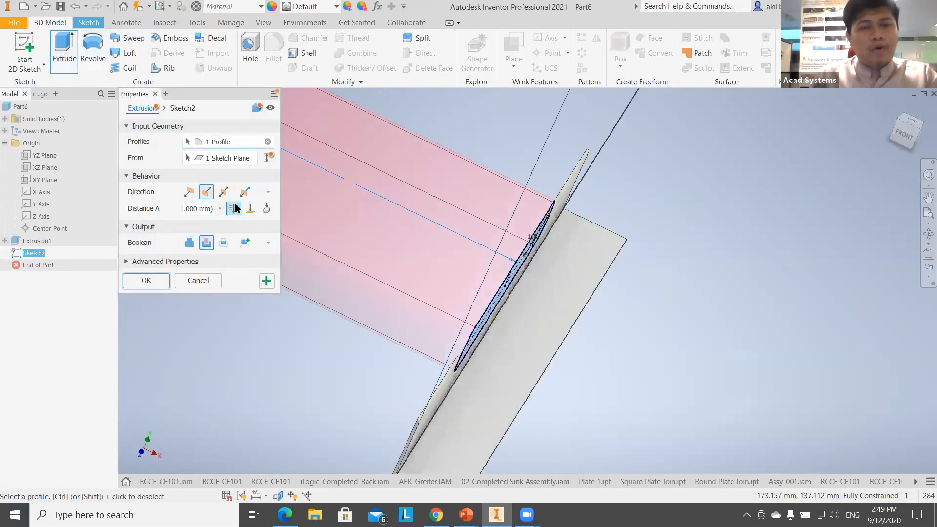
click(151, 277)
shift+middle_drag(323, 332, 236, 290)
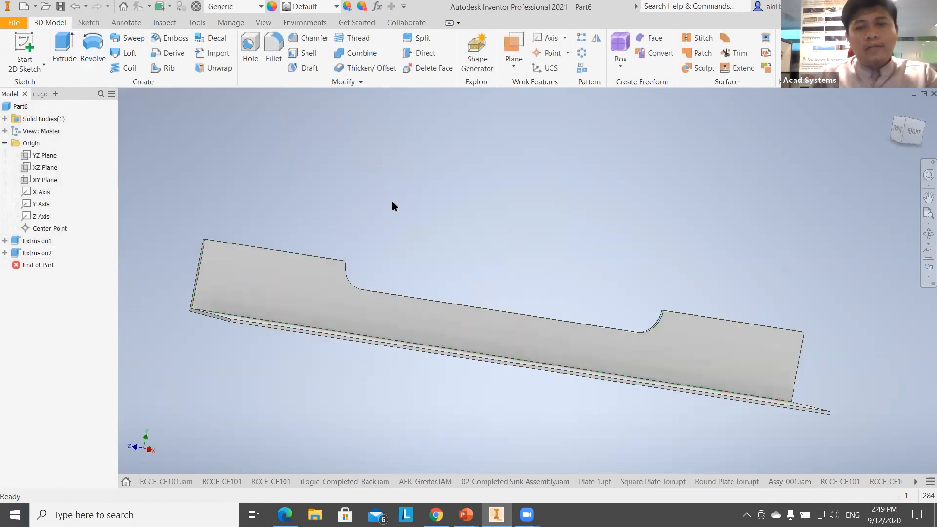
- Start a new sketch on the inner face of the bracket's horizontal leg
shift+middle_drag(423, 288, 466, 358)
right_click(475, 365)
click(487, 401)
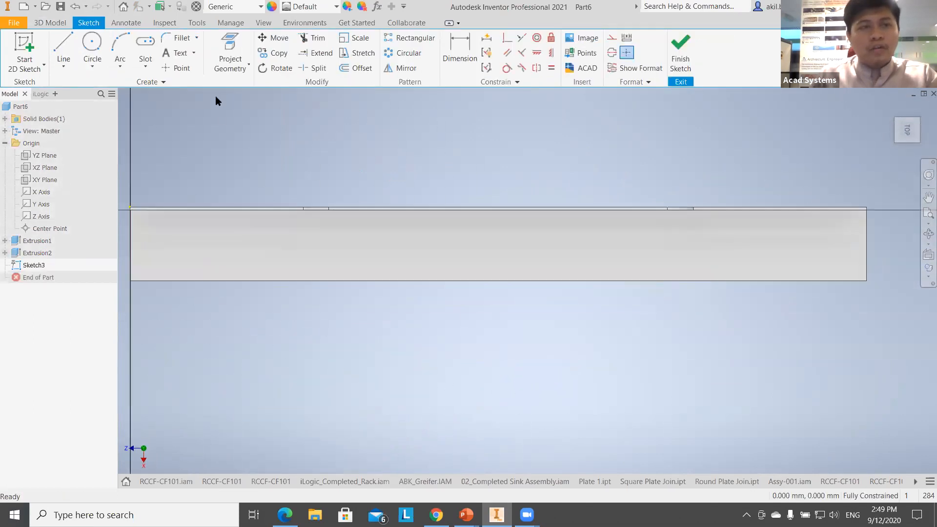
- Draw a center-point slot at the horizontal leg's outer edge midpoint, 115 mm to arc center and 35 mm wide, and make the projected edge construction
click(142, 41)
click(498, 281)
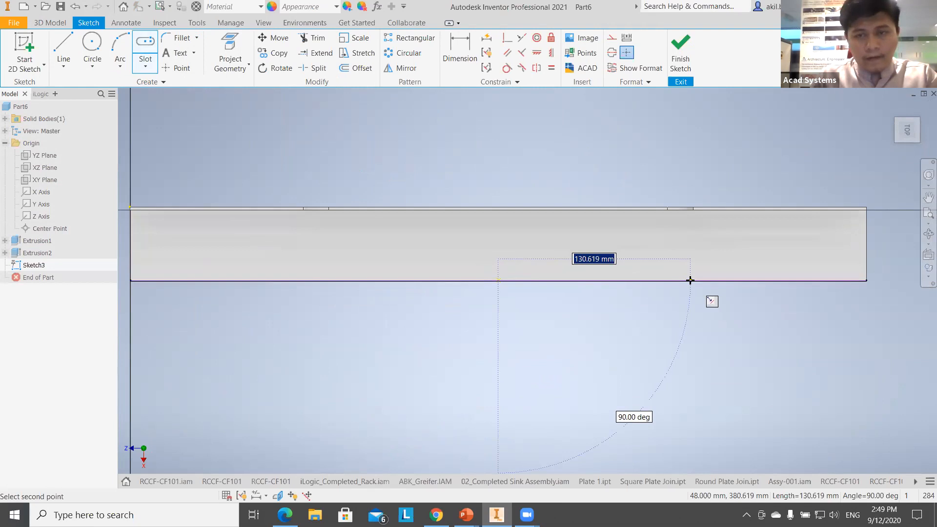
text(11)
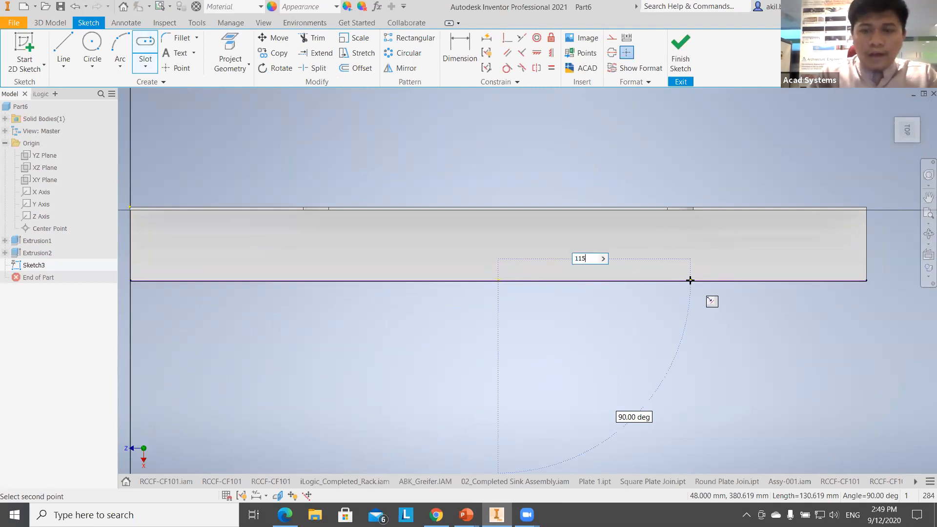
text(5)
key(Return)
text(35)
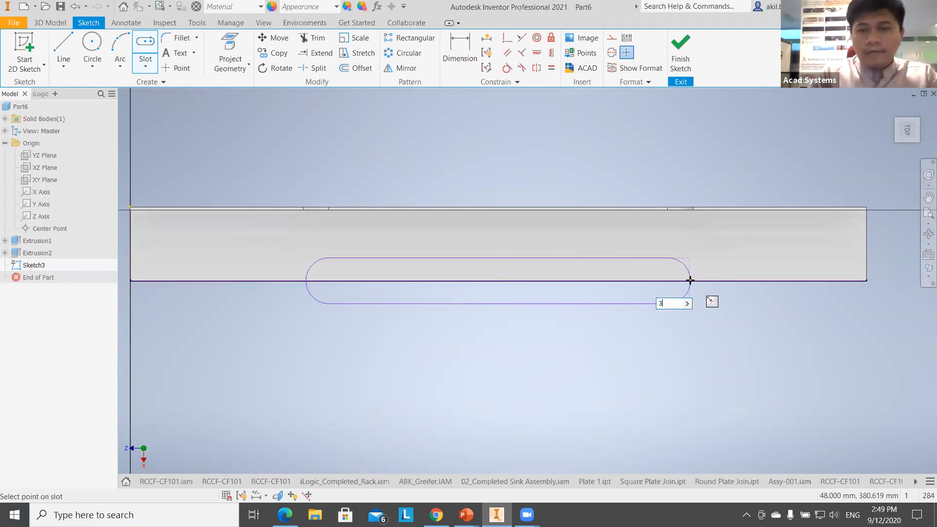
key(Return)
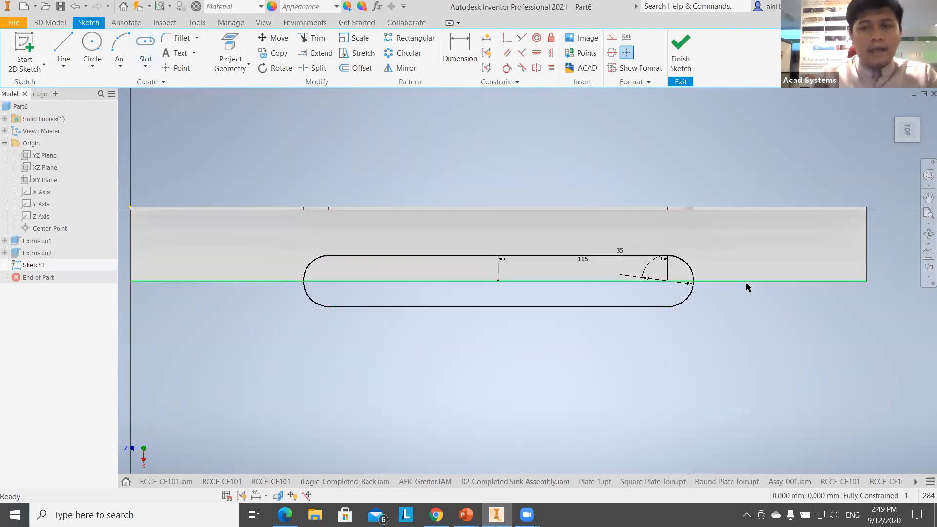
right_click(746, 282)
click(809, 217)
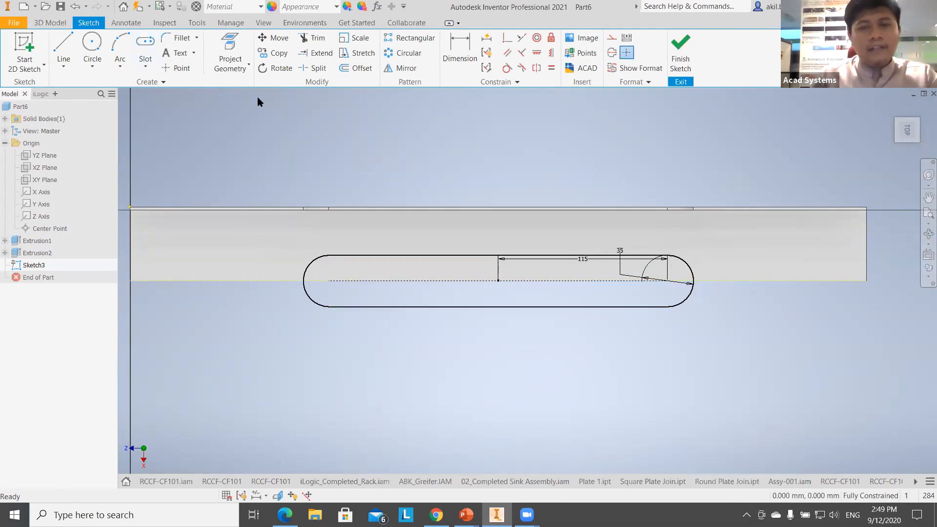
- Try to extrude the horizontal leg's slot profile as a Through All cut in the flipped direction
click(49, 23)
click(64, 52)
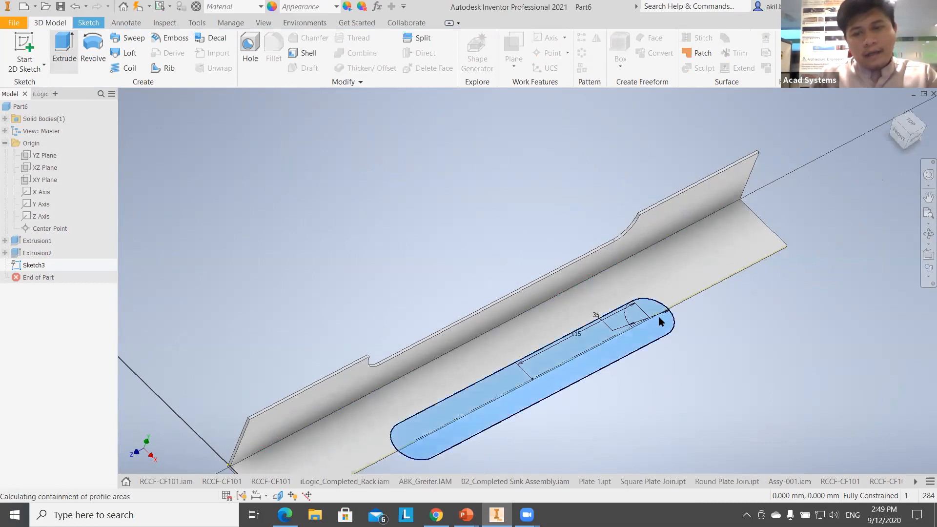
click(207, 192)
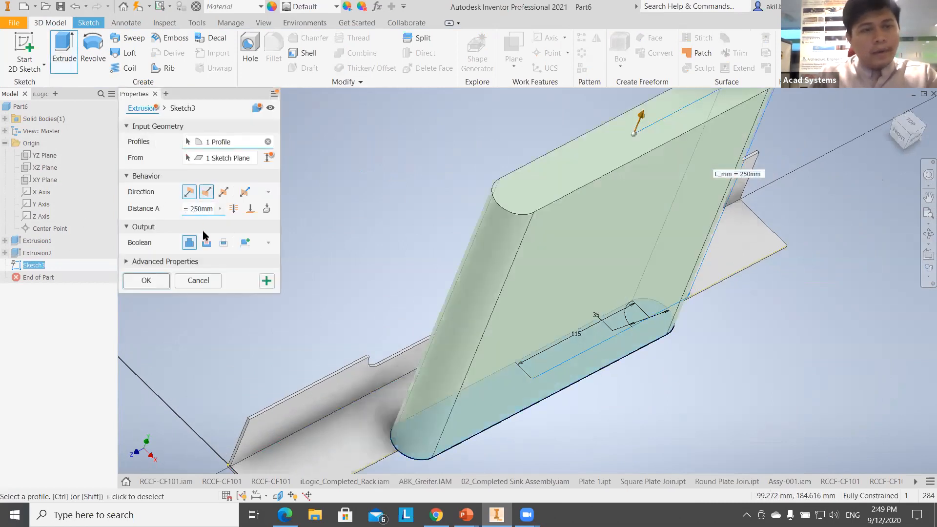
click(206, 243)
click(249, 207)
click(234, 208)
click(159, 287)
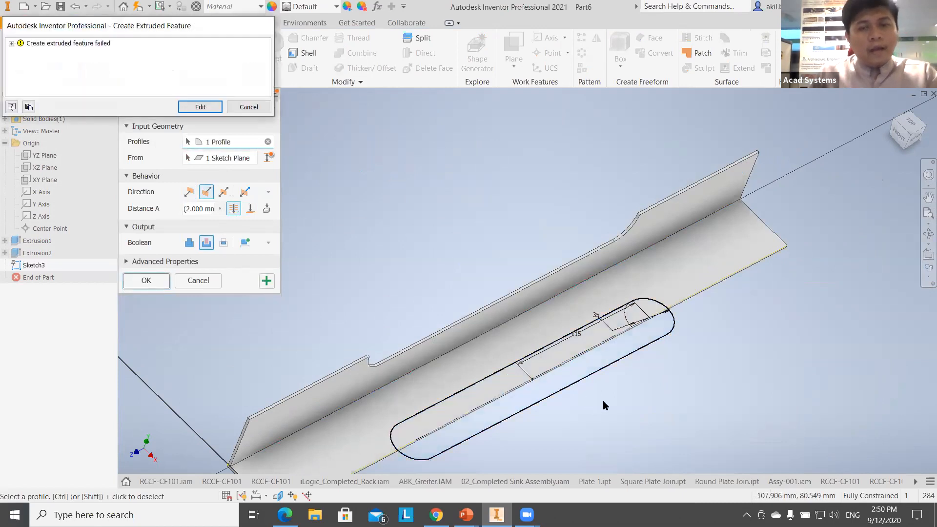
click(210, 109)
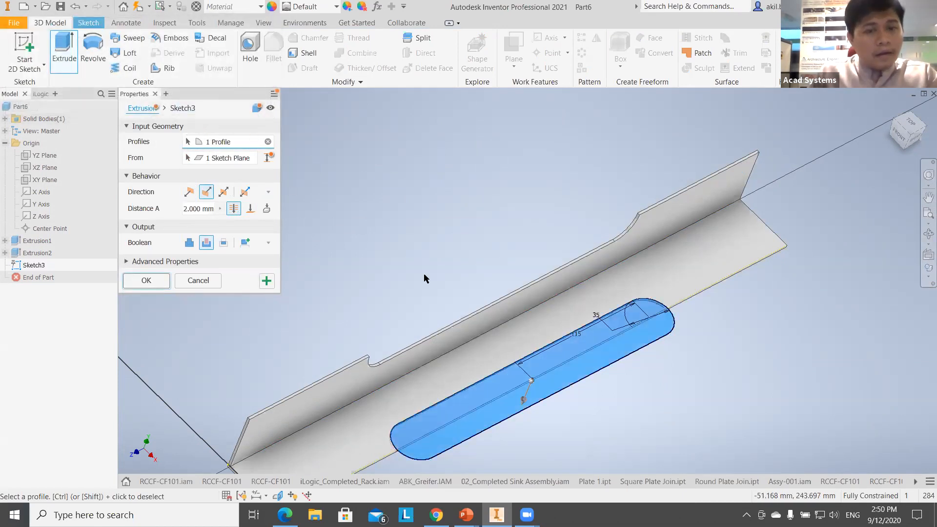
shift+middle_drag(628, 419, 629, 397)
click(146, 281)
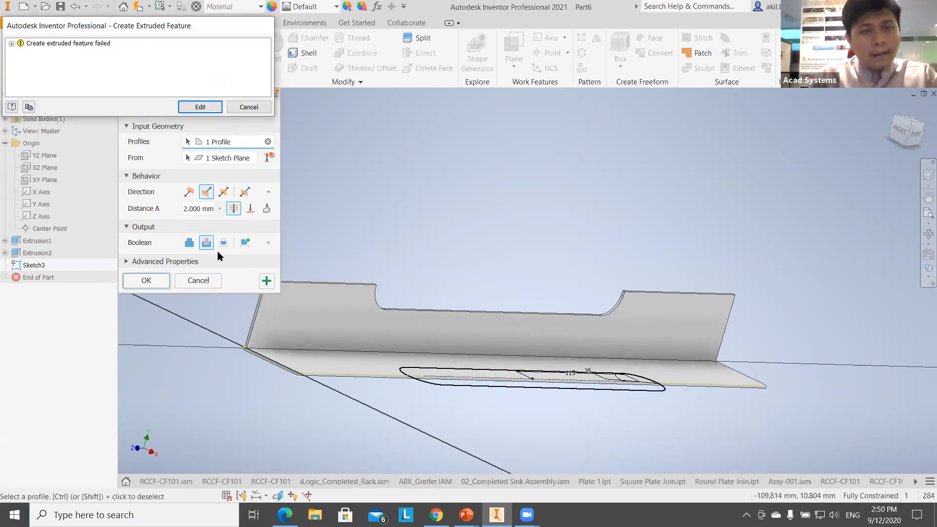
key(Return)
- Restart the Extrude and cut the slot profile through the horizontal leg in the flipped direction, then return to the home view
click(64, 52)
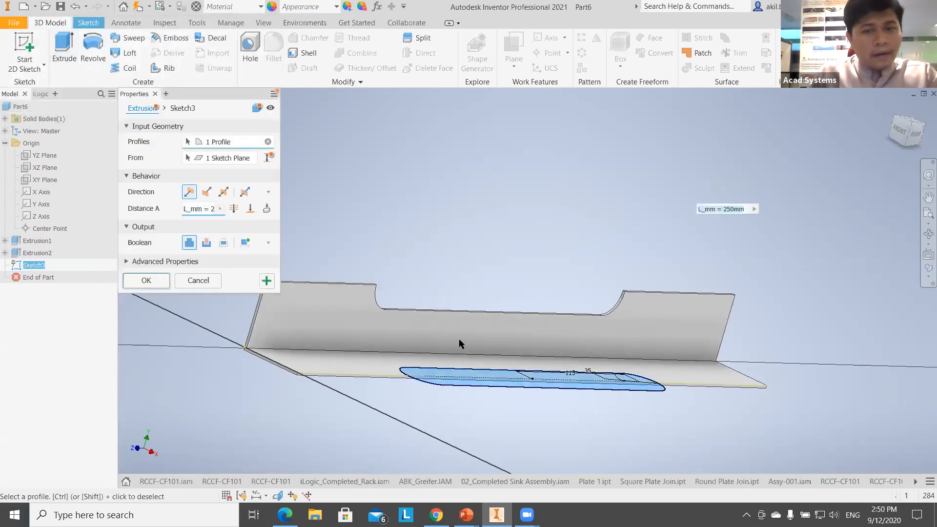
click(206, 192)
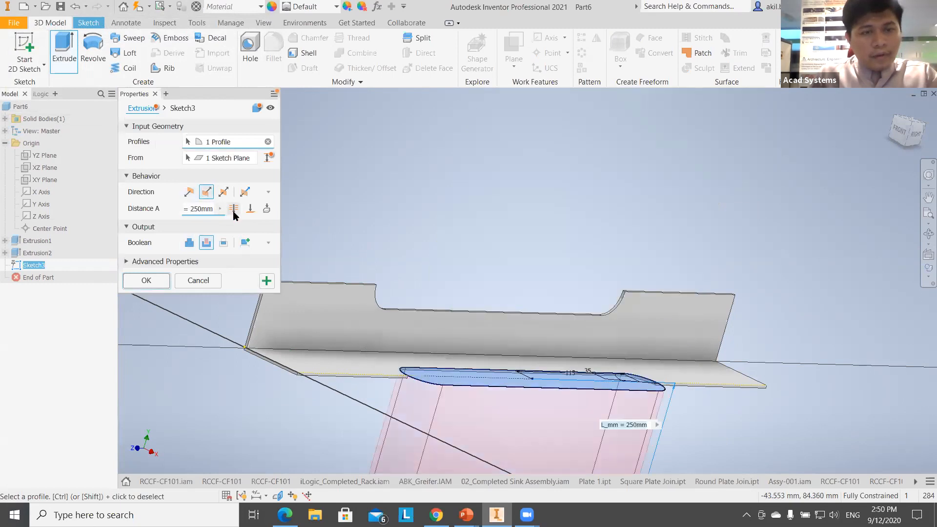
click(149, 279)
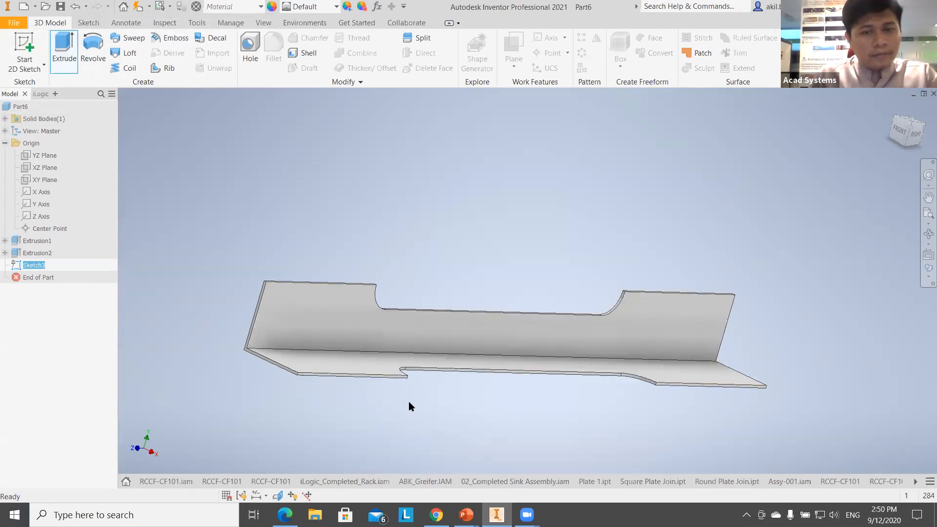
shift+middle_drag(471, 413, 477, 442)
click(893, 108)
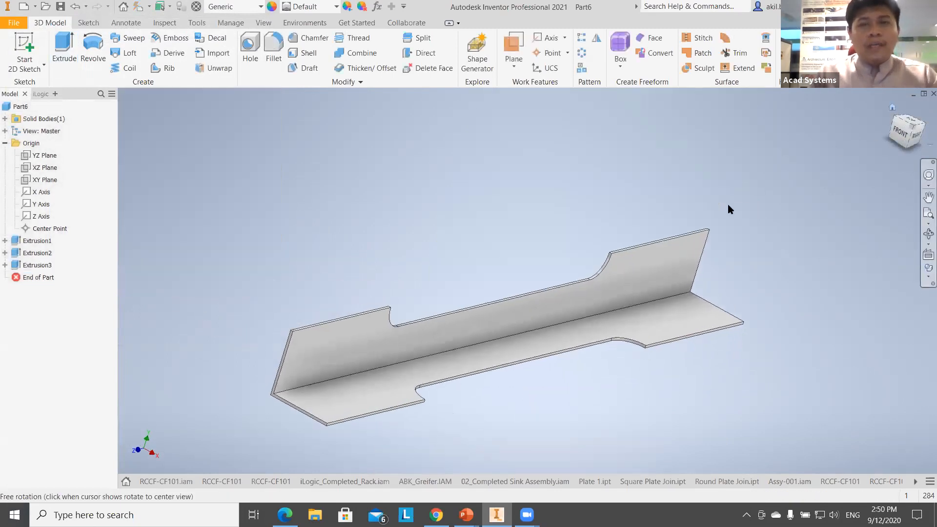
drag(682, 254, 702, 266)
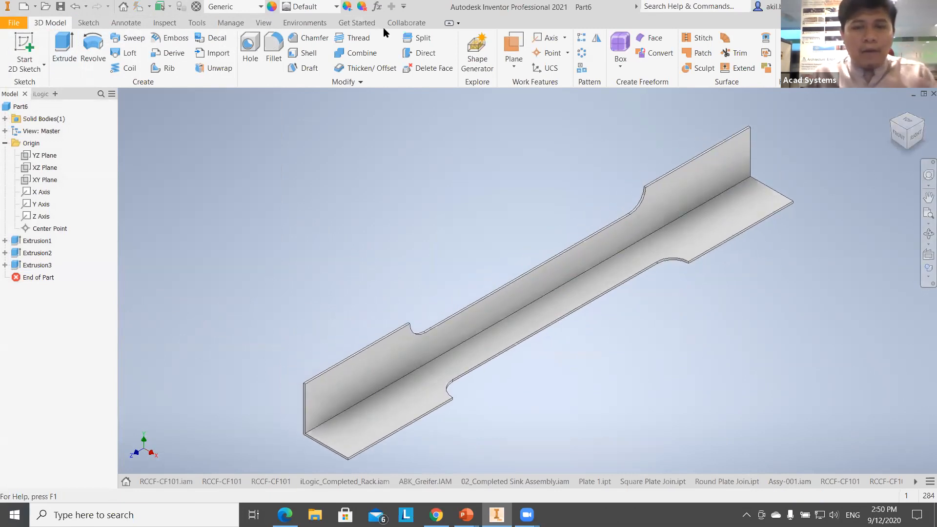
middle_drag(407, 224, 423, 217)
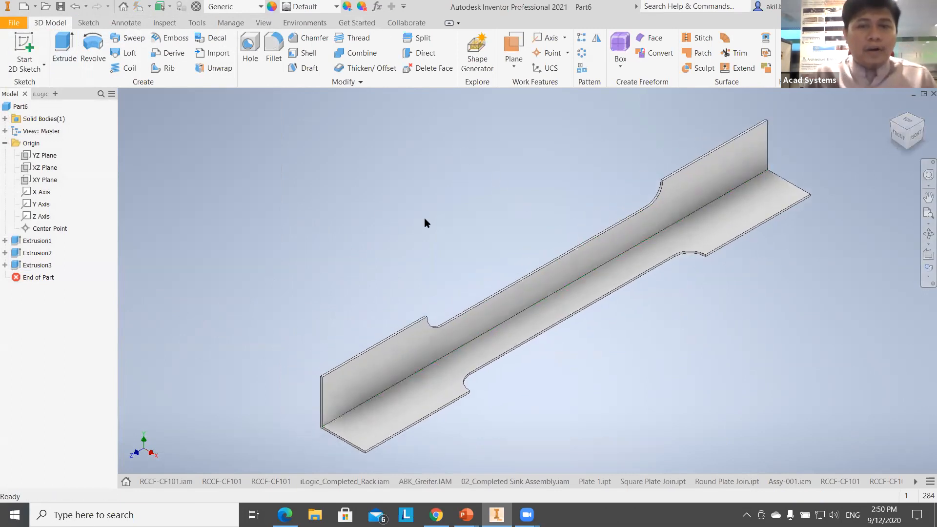
- Test the slotted bracket in the Parameters dialog by setting Length to 250 and finally to 100
click(379, 7)
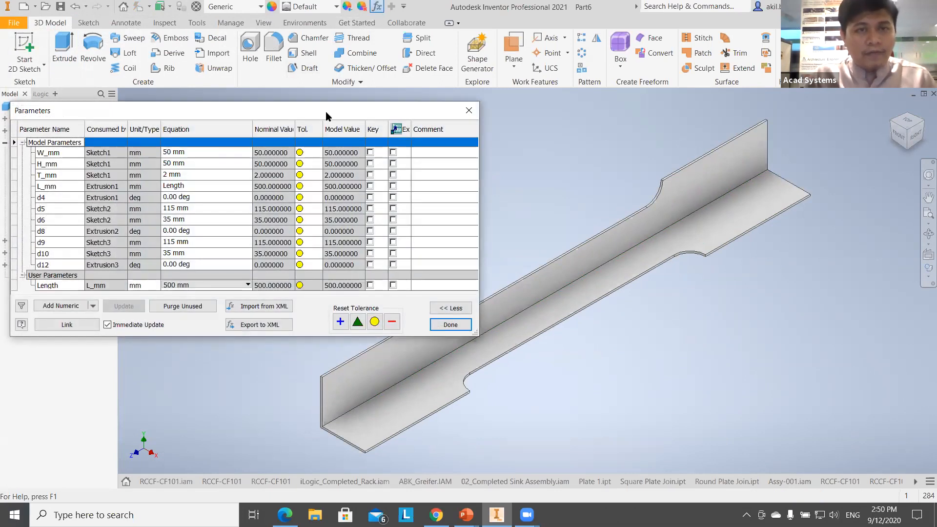
click(222, 258)
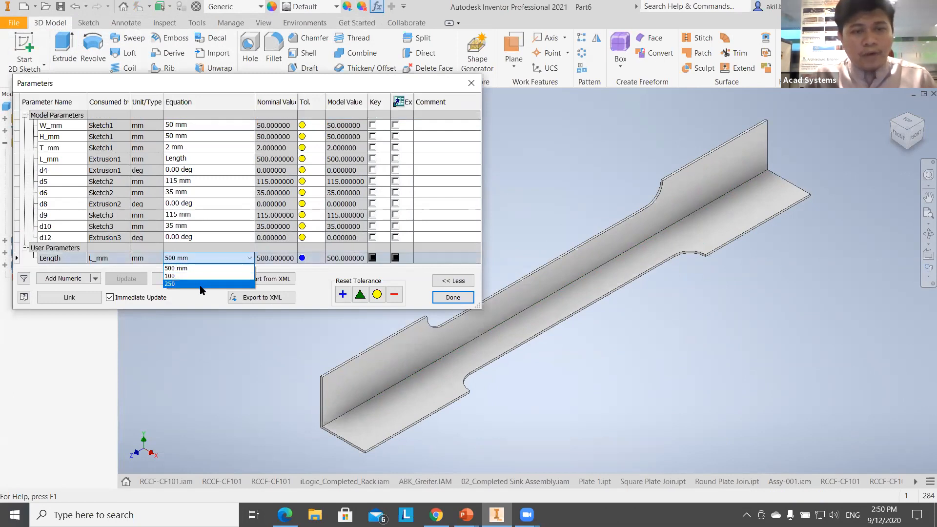
click(200, 286)
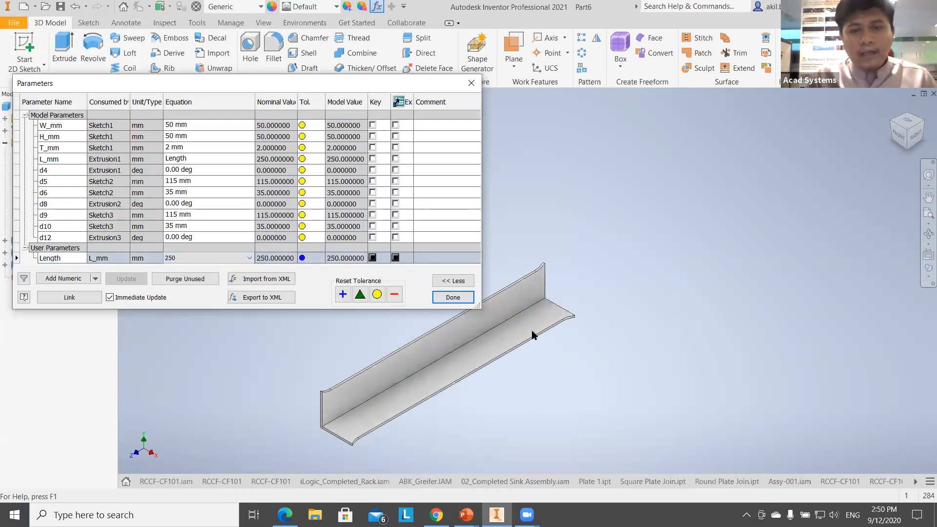
click(226, 257)
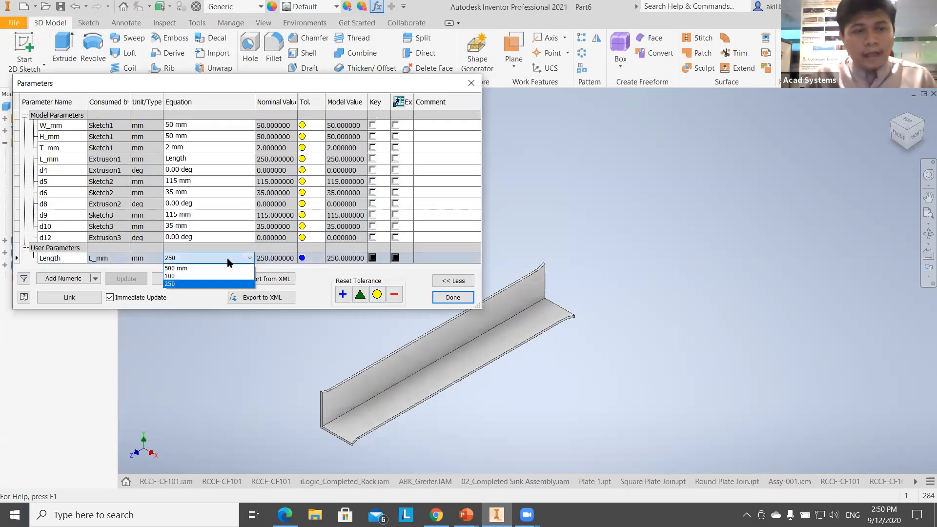
click(204, 275)
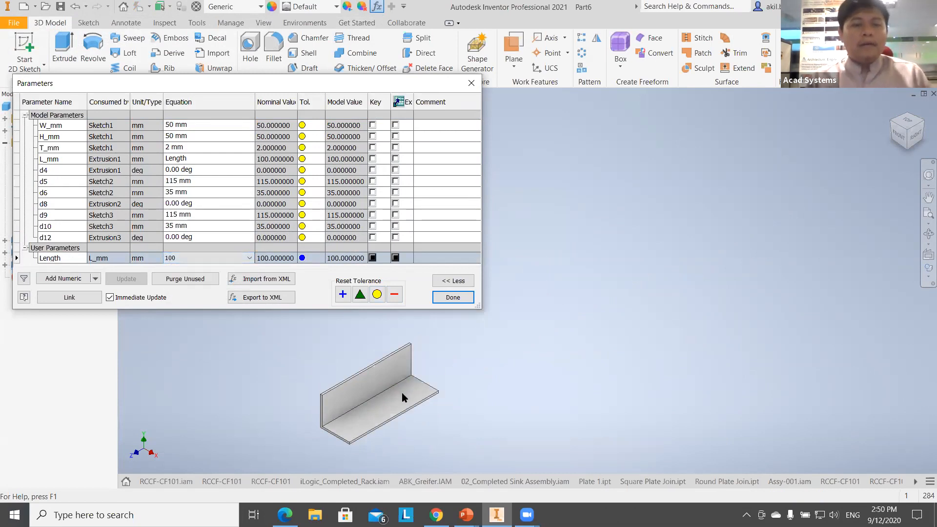
- Inspect the 100 mm bracket up close and set the Length parameter to 500 mm to check the slot cuts
middle_drag(373, 433, 617, 349)
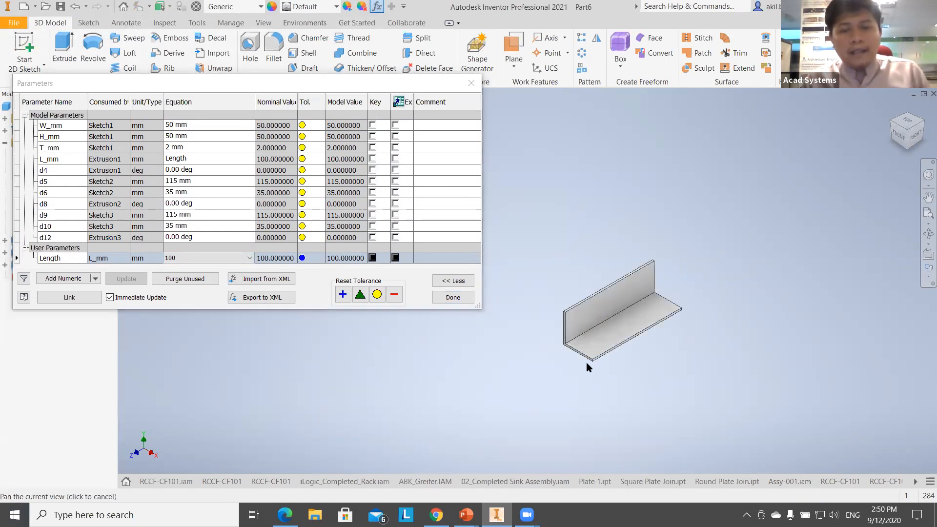
scroll(579, 359, up, 6)
middle_drag(531, 239, 596, 402)
scroll(586, 374, down, 3)
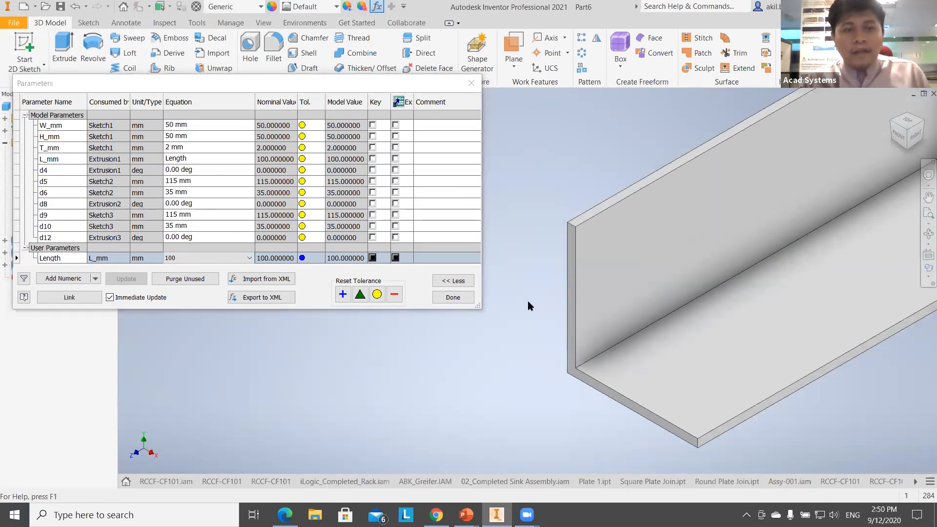
click(175, 257)
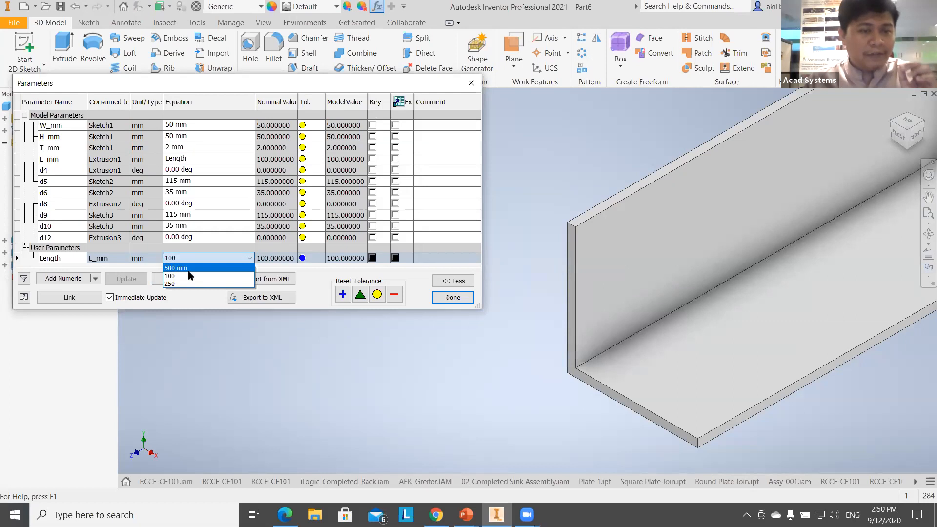
click(193, 284)
scroll(581, 368, down, 5)
middle_drag(607, 379, 530, 421)
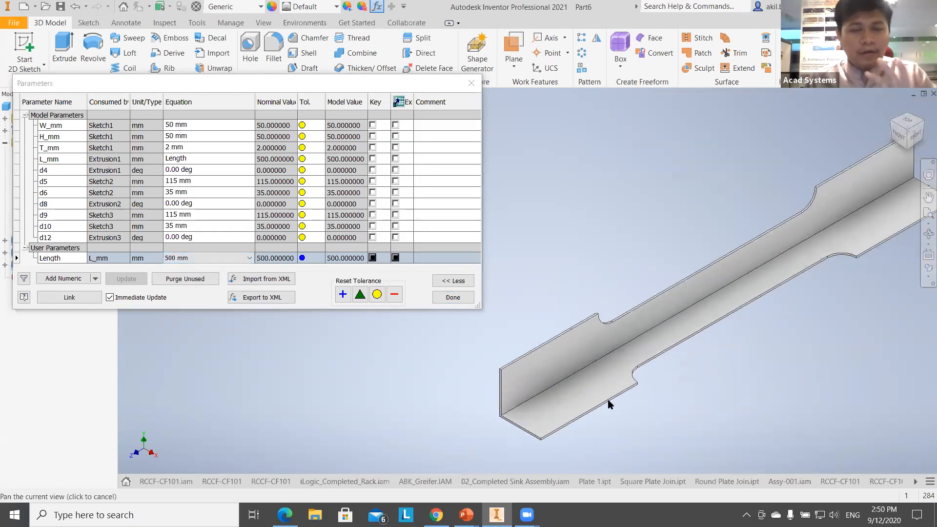
- Set the horizontal leg slot's arc-center distance parameter d9 to Length / 2, and change its divisor to 4
click(203, 212)
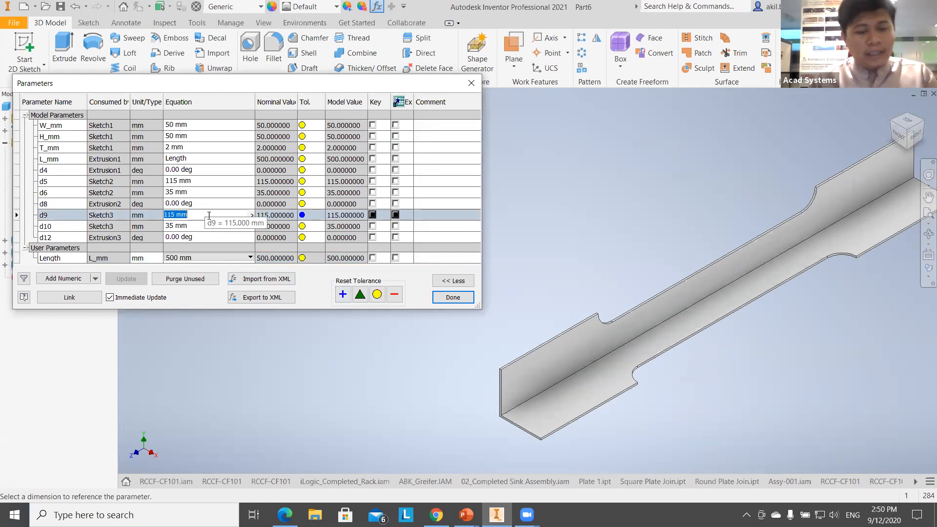
text(Length /2)
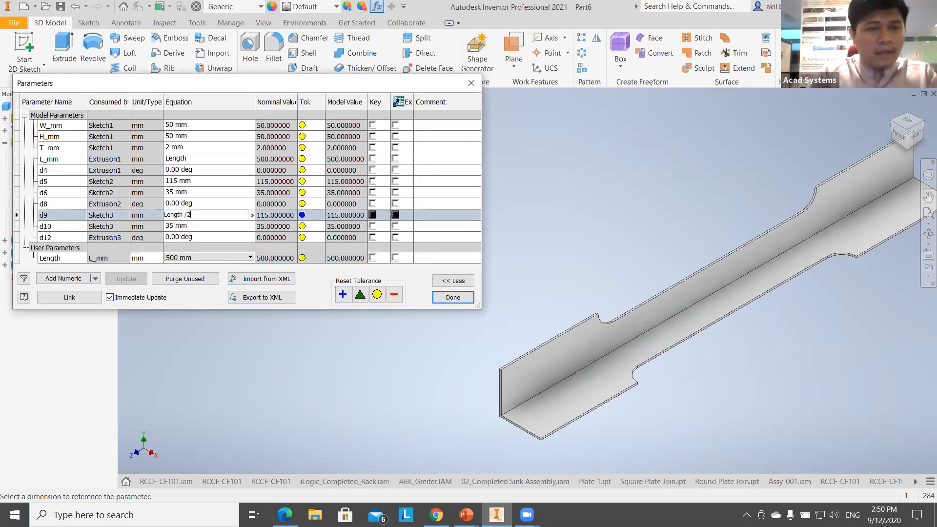
key(Return)
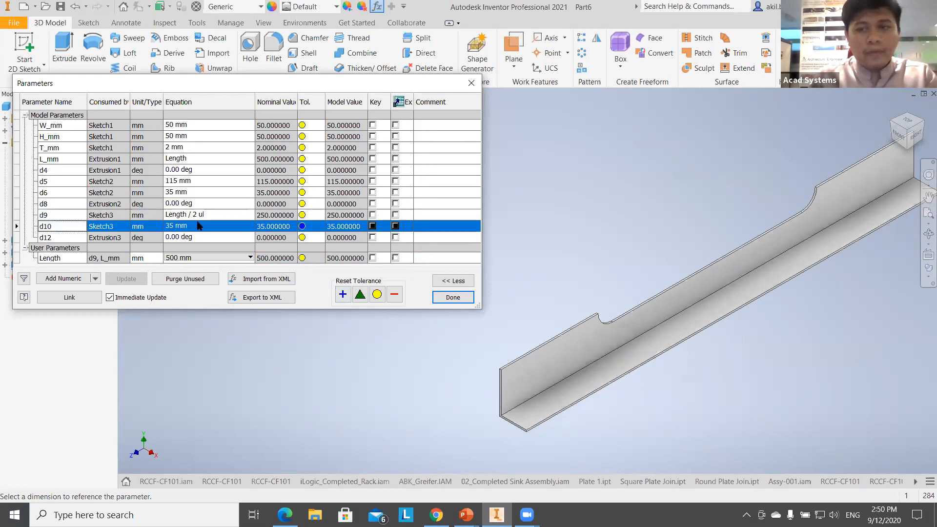
click(192, 215)
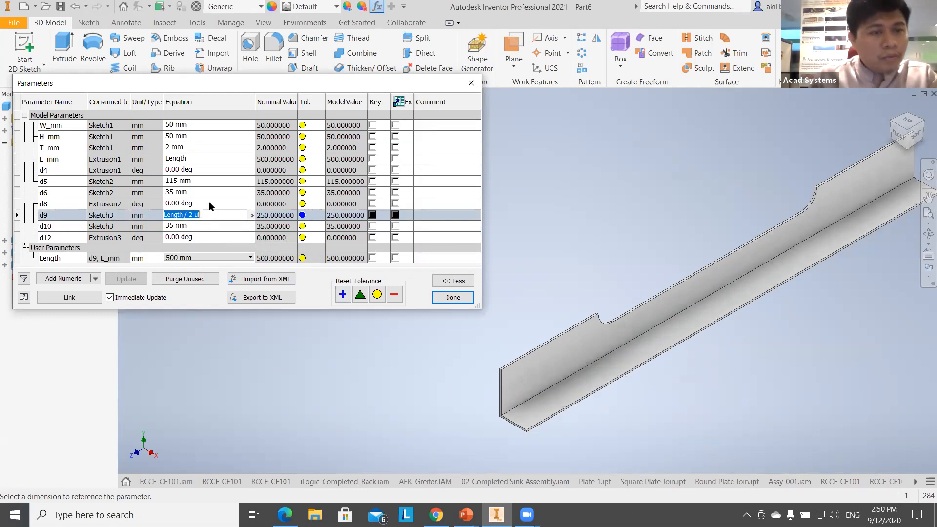
drag(189, 214, 241, 209)
text(4)
key(Return)
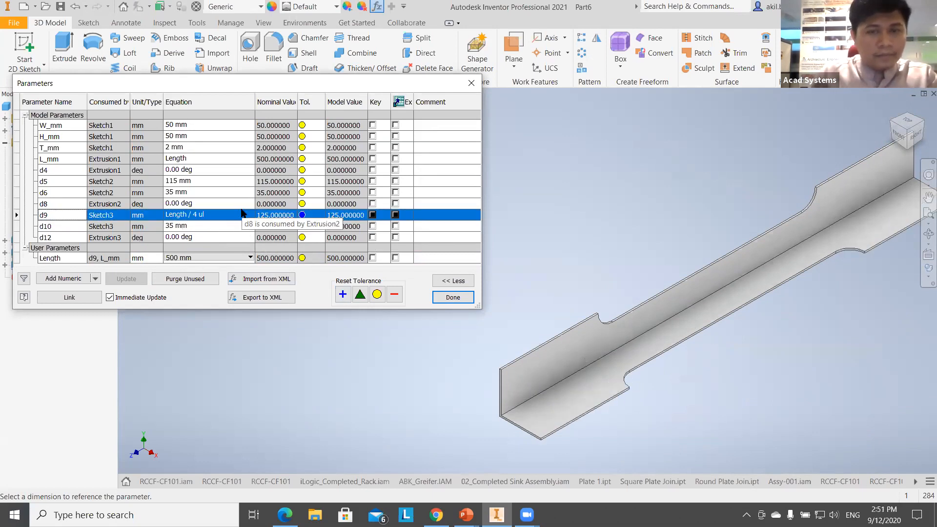
- Copy the Length / 4 equation from parameter d9 into d5, the vertical leg slot's arc-center distance
click(214, 214)
key(ctrl+c)
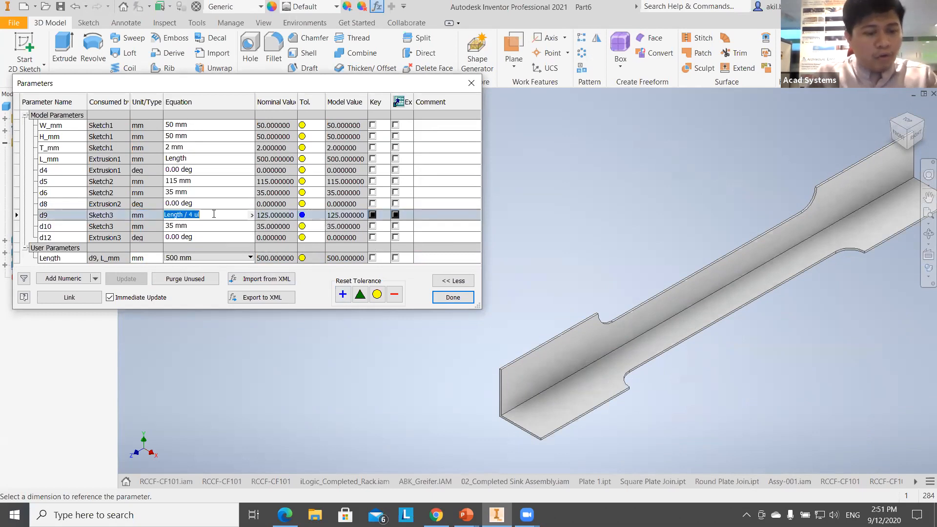
click(205, 182)
key(ctrl+v)
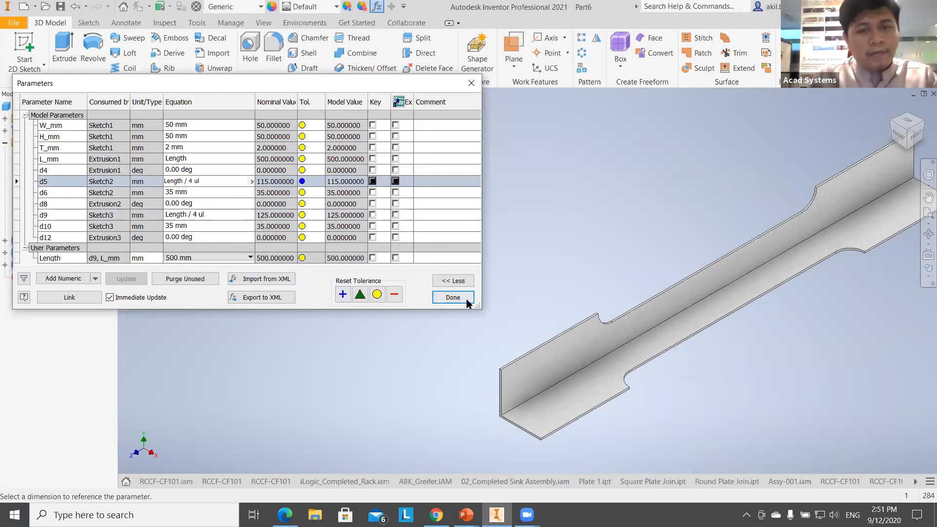
- Test the length-driven slots by setting Length to 250 and then to 100, and inspect the shortened bracket
click(242, 256)
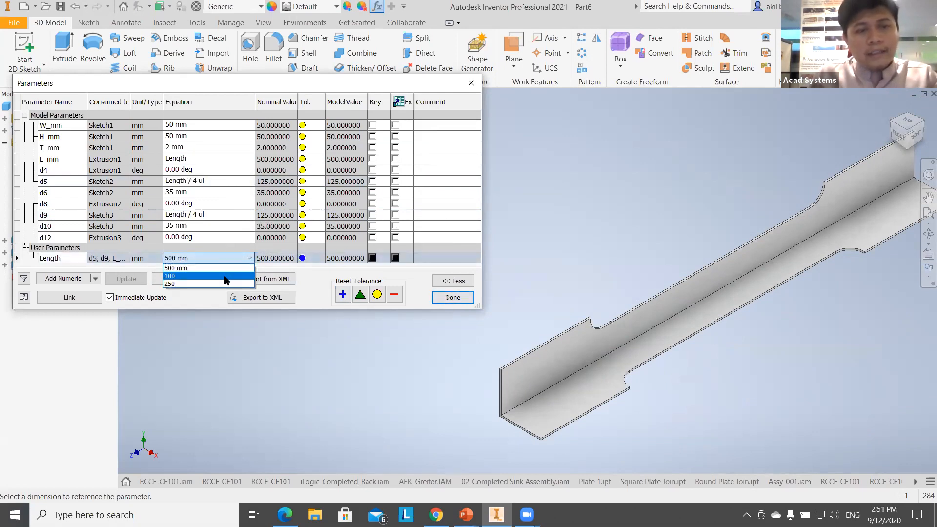
click(215, 284)
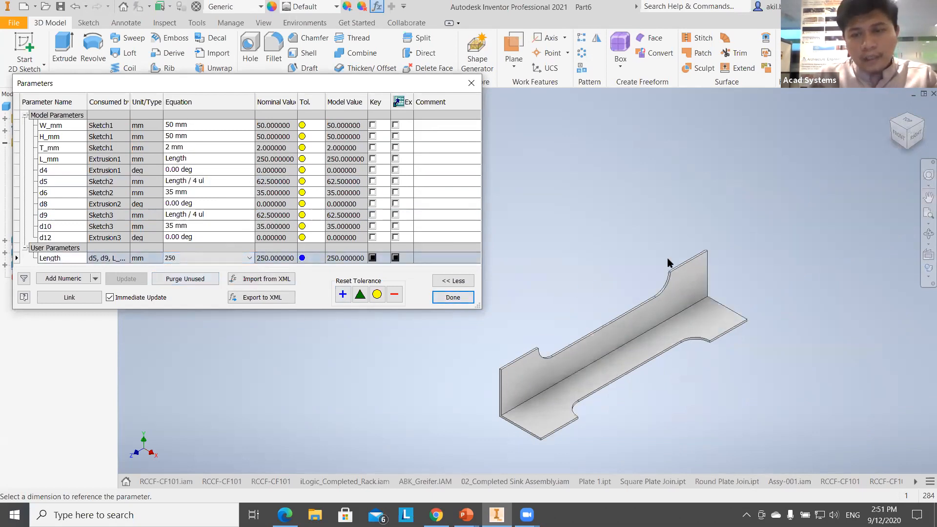
click(239, 257)
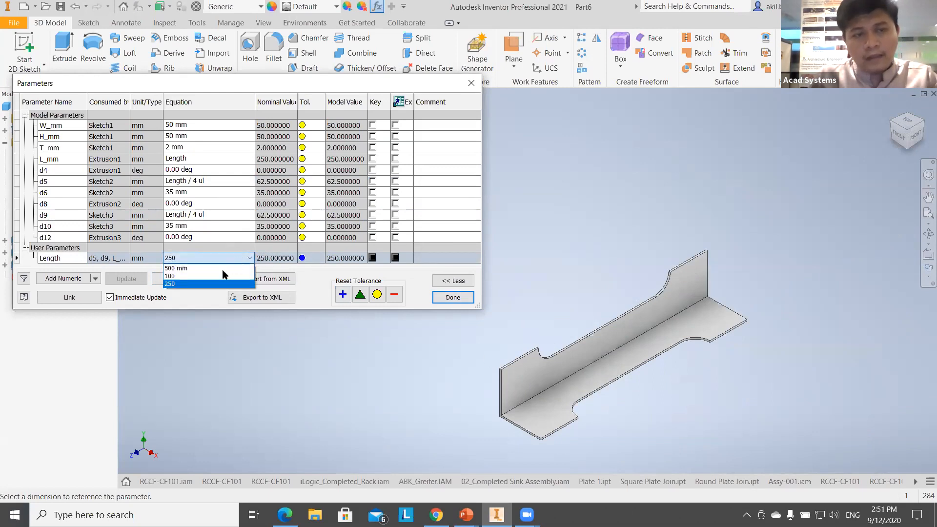
click(219, 276)
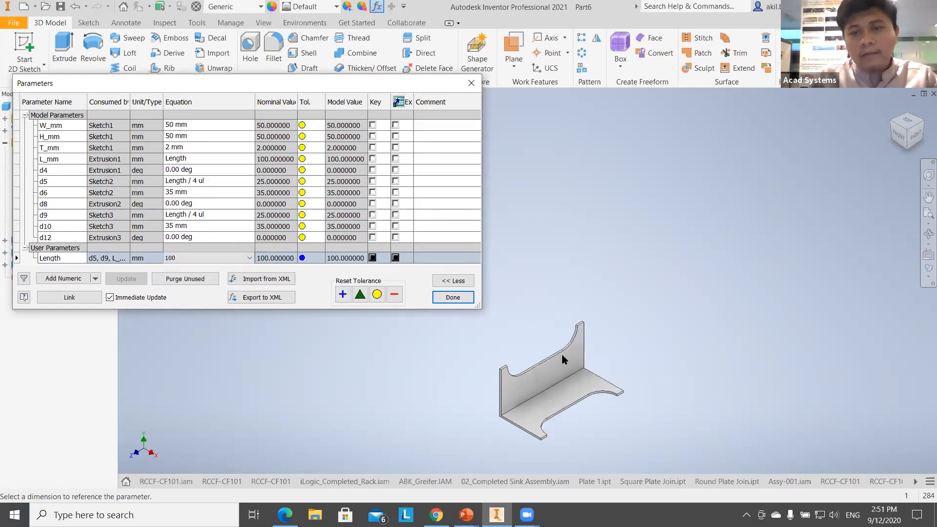
scroll(541, 446, up, 5)
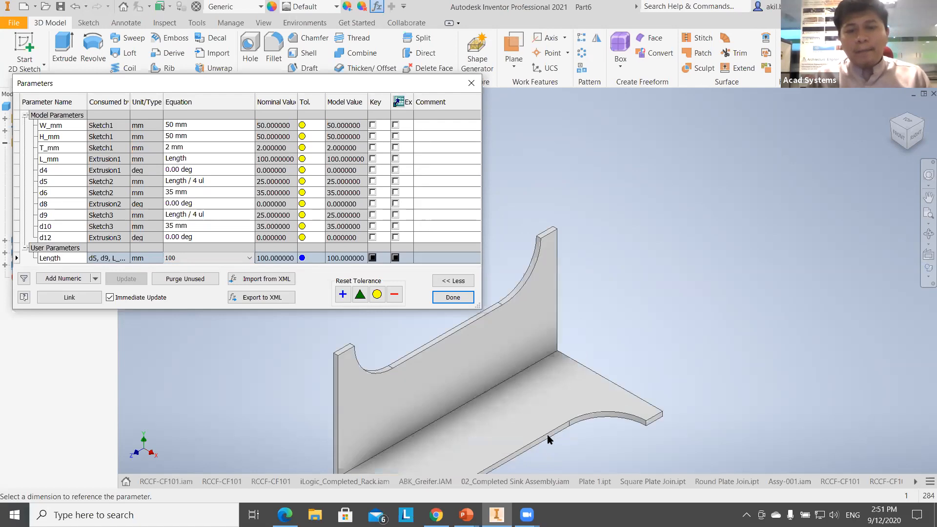
middle_drag(623, 407, 738, 409)
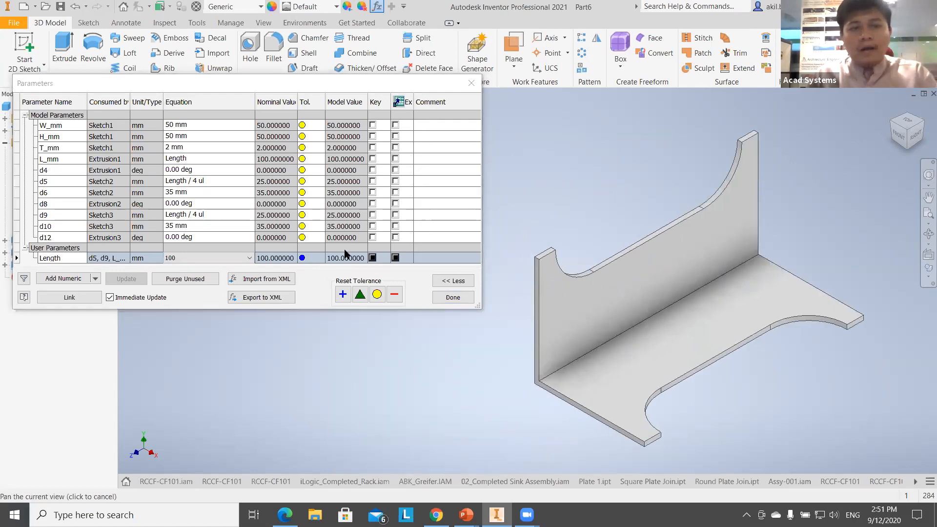
- Set the Length parameter to 250 and close the Parameters dialog
click(249, 257)
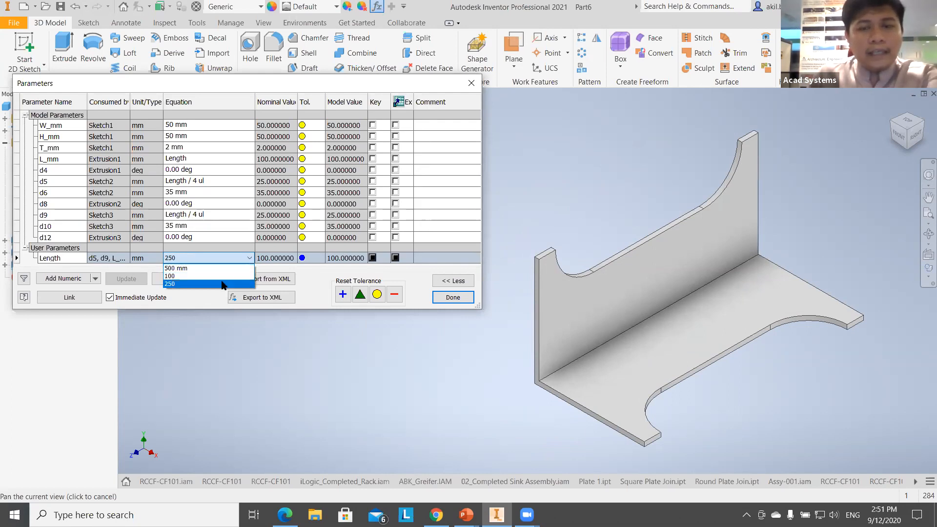
click(225, 284)
click(472, 82)
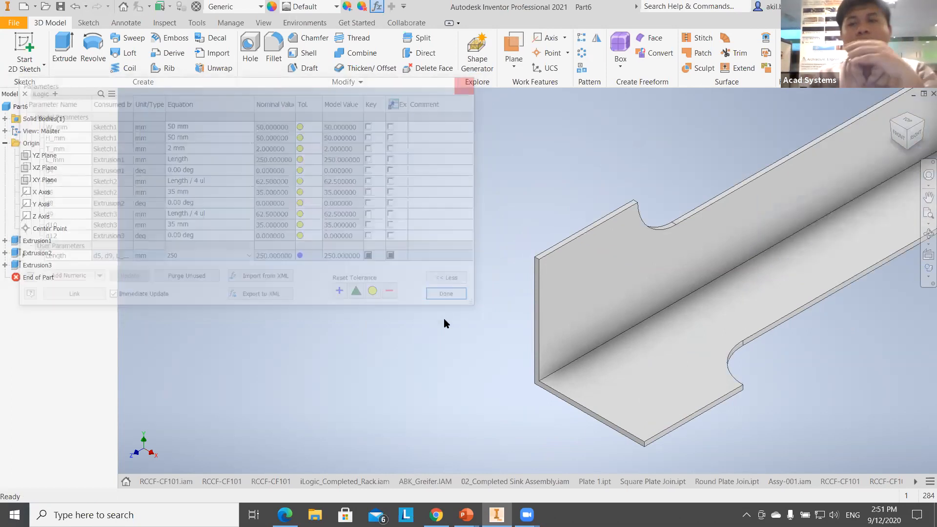
scroll(441, 327, down, 3)
middle_drag(441, 367, 441, 378)
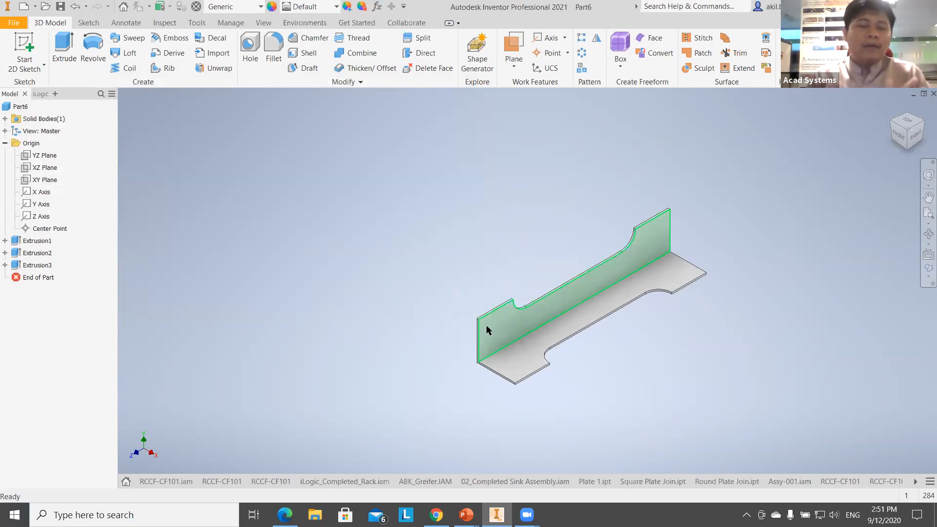
mouse_move(487, 328)
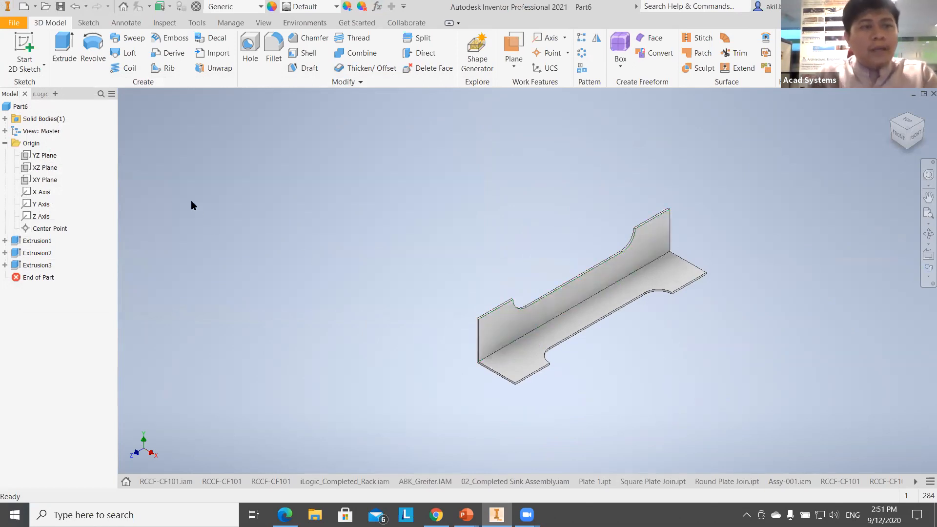
- Display the part's iLogic rules in a widened browser and add a new rule named Cut
click(39, 94)
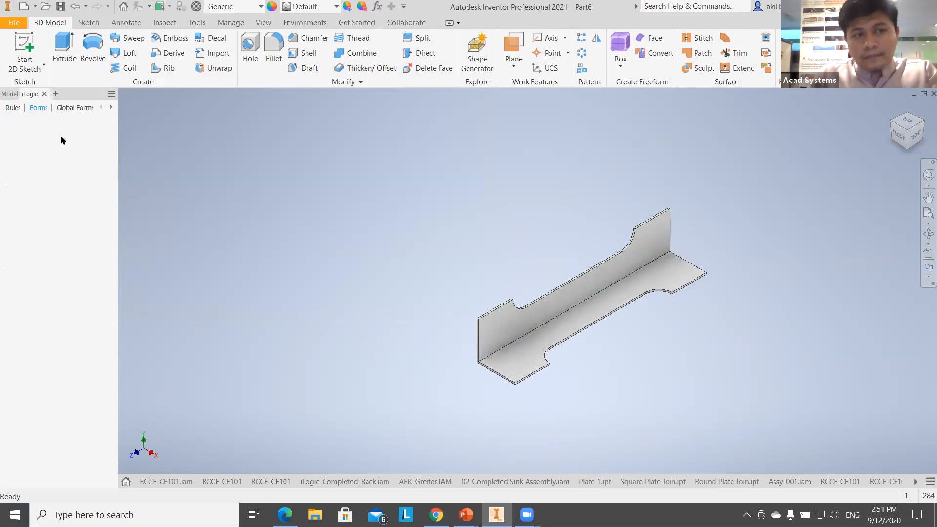
drag(117, 103, 184, 100)
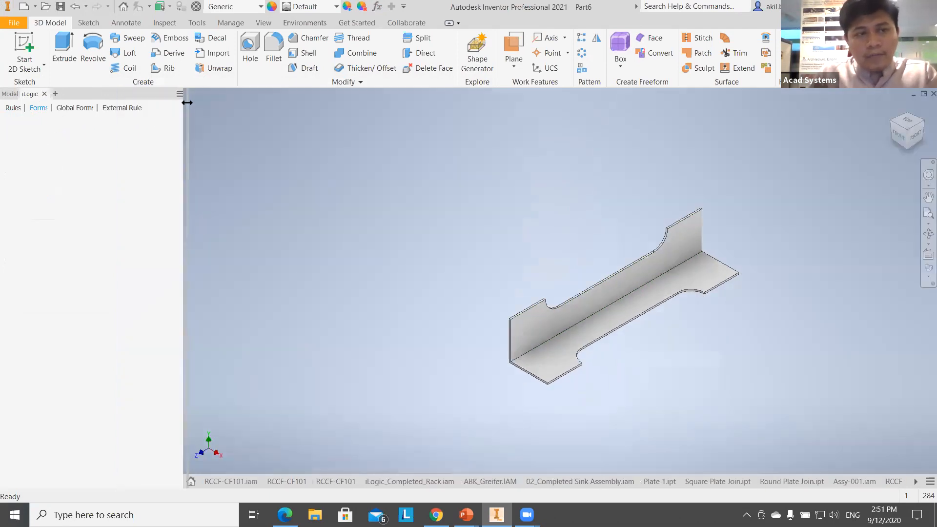
click(18, 108)
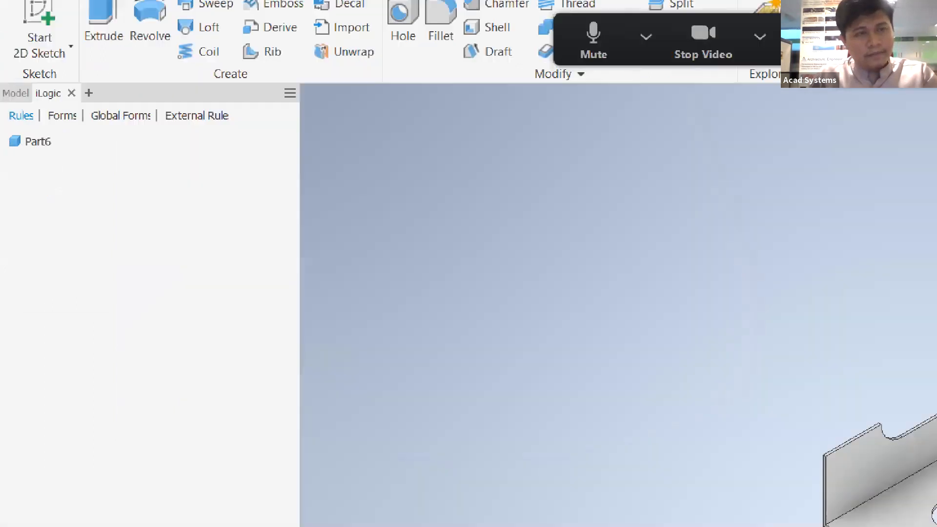
drag(9, 126, 73, 124)
drag(6, 153, 46, 156)
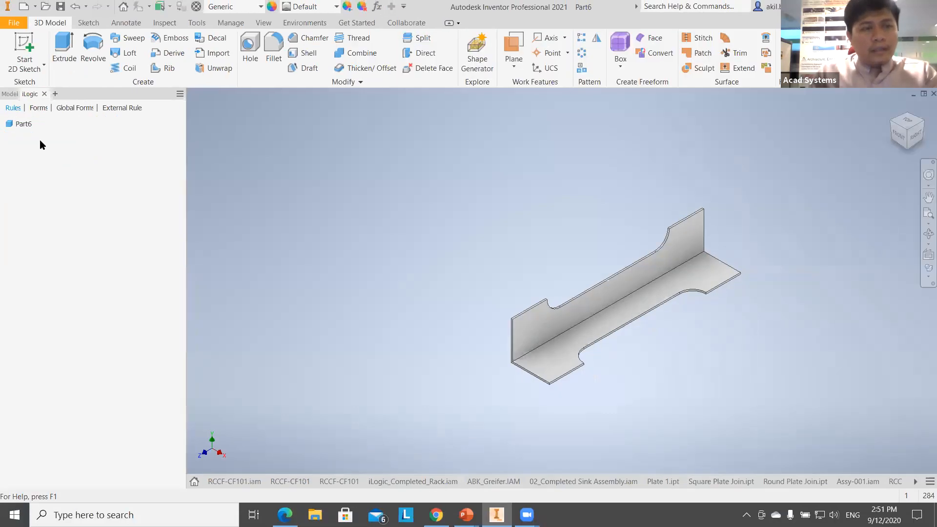
right_click(63, 183)
click(92, 197)
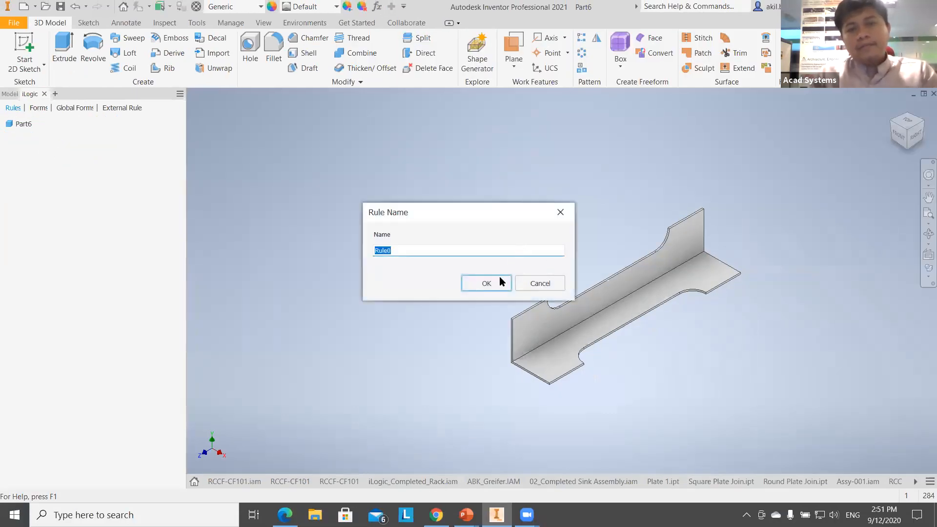
drag(446, 218, 380, 207)
text(Cut)
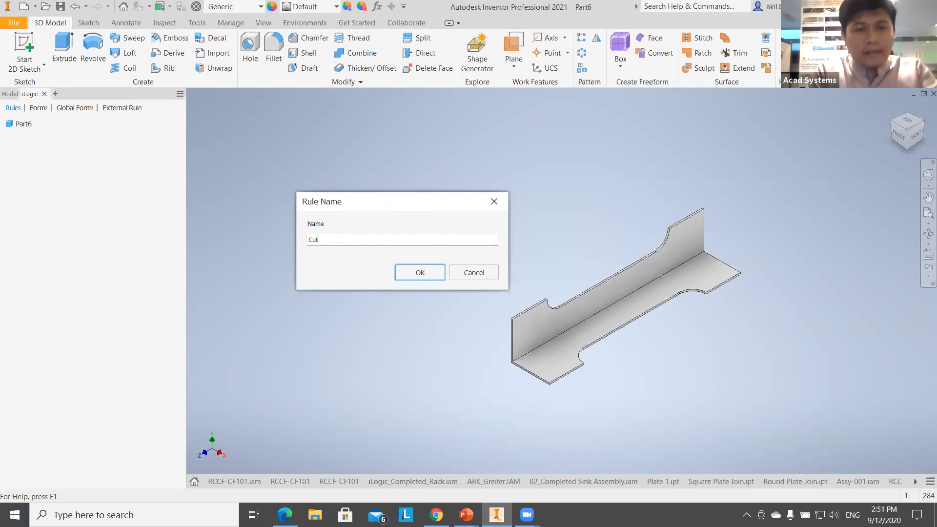
key(Return)
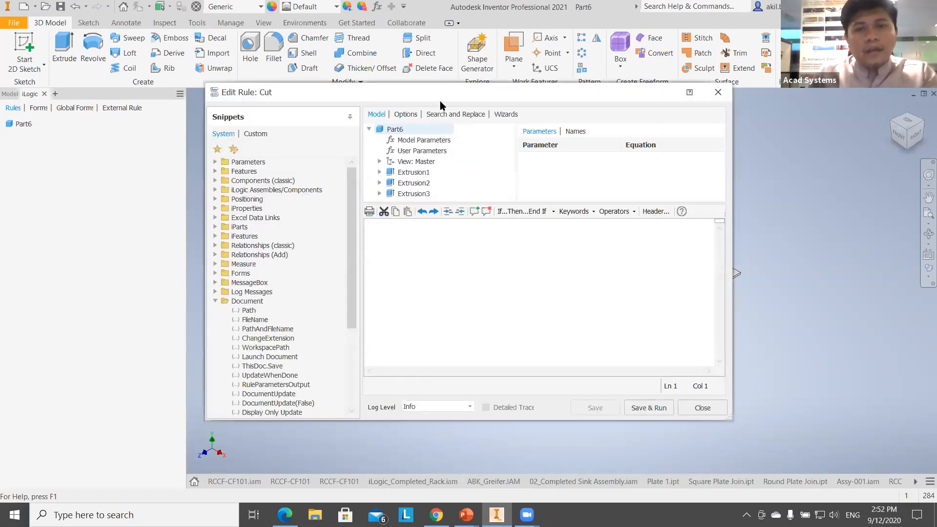
- Insert an If…Then…End If block into the Cut rule and set its condition to Length <= 100 using the user parameter
drag(402, 96, 313, 131)
click(342, 187)
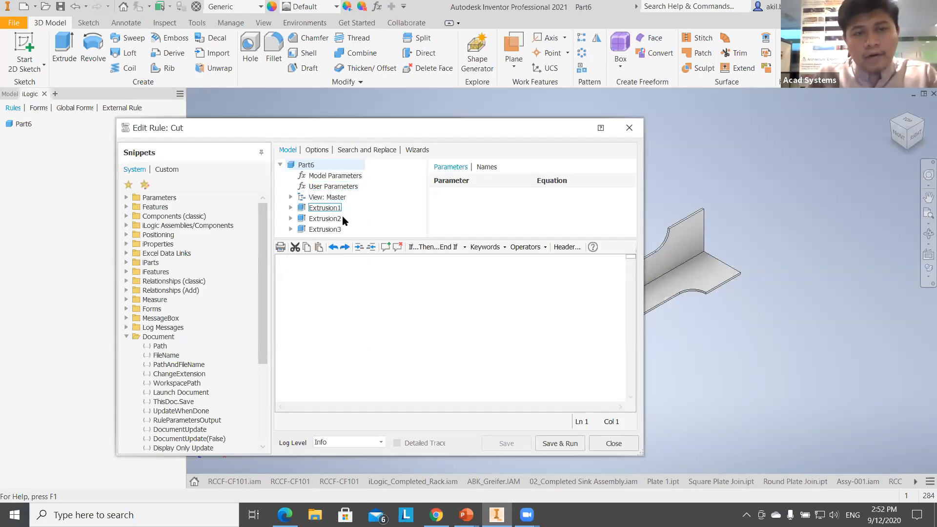
click(428, 248)
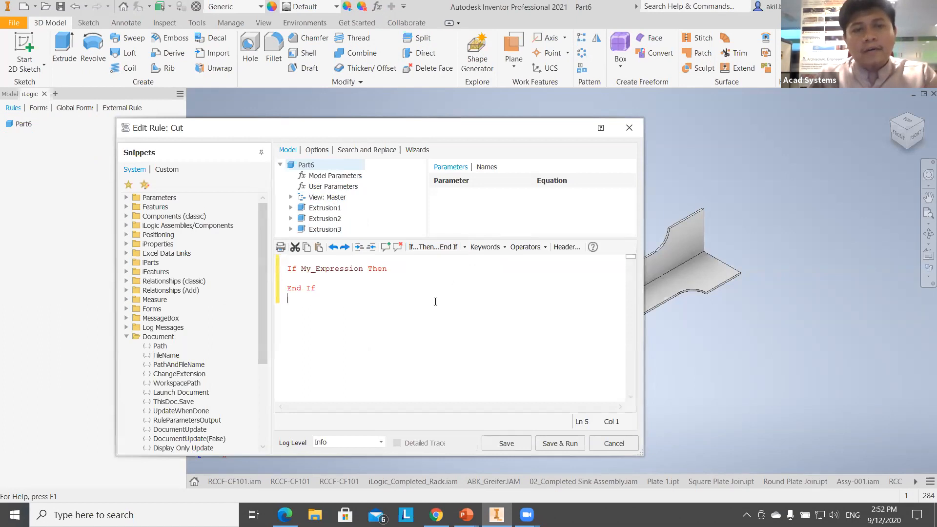
click(348, 270)
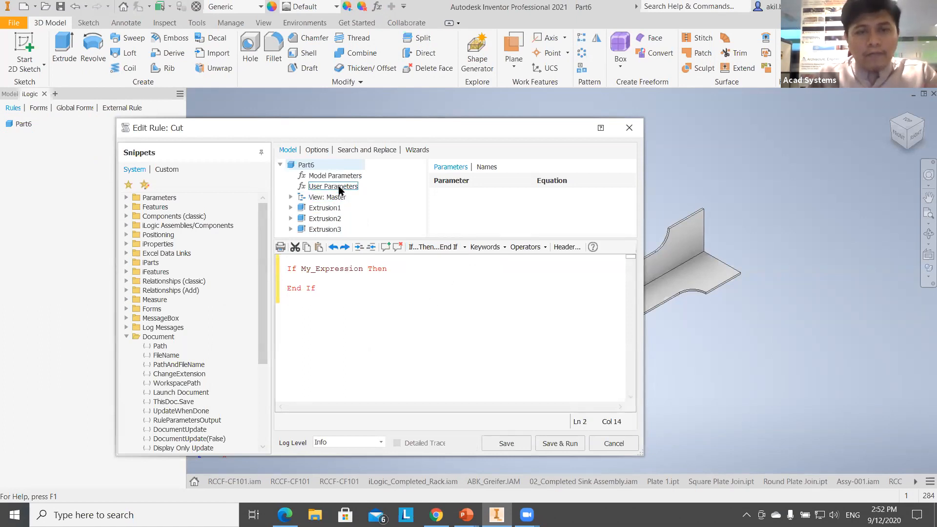
click(337, 186)
double_click(346, 269)
click(346, 269)
double_click(346, 268)
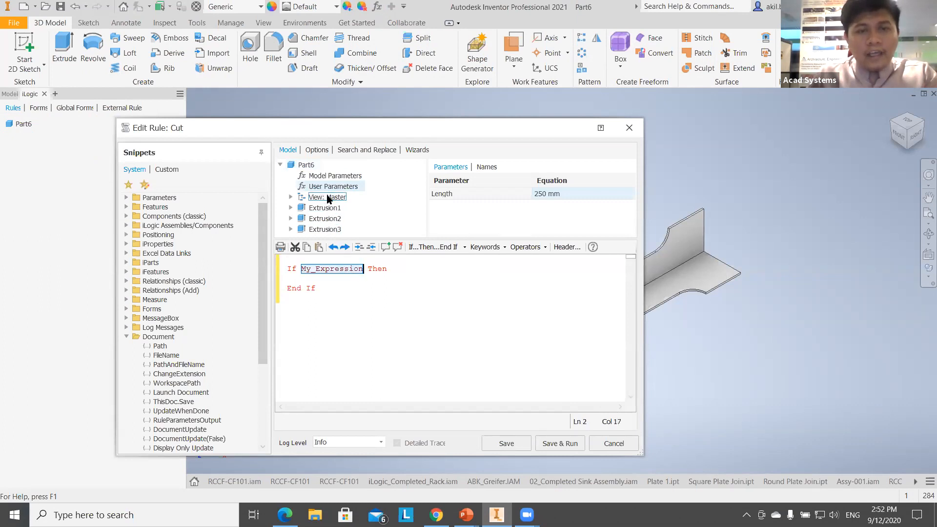
double_click(443, 195)
text(<= 100)
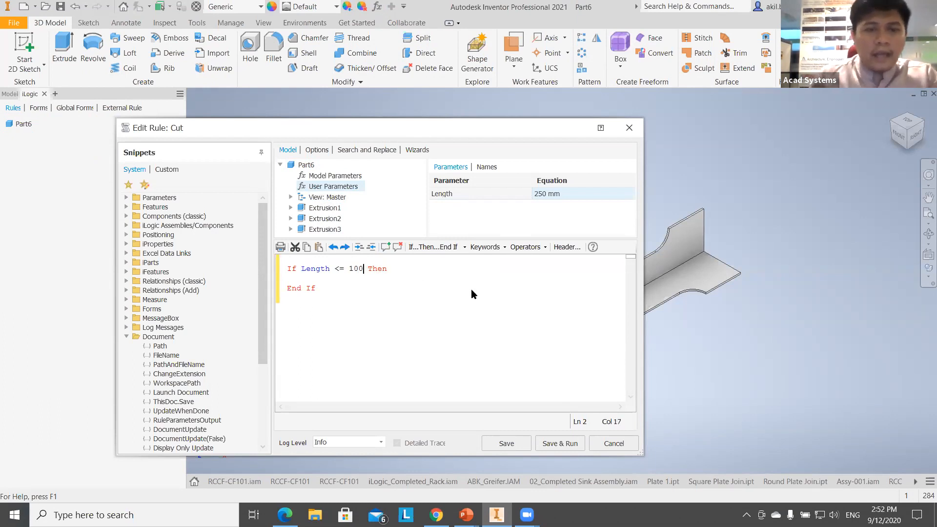
- Insert the captured current states of Extrusion2 and Extrusion3 into the body of the If Length <= 100 block
key(Return)
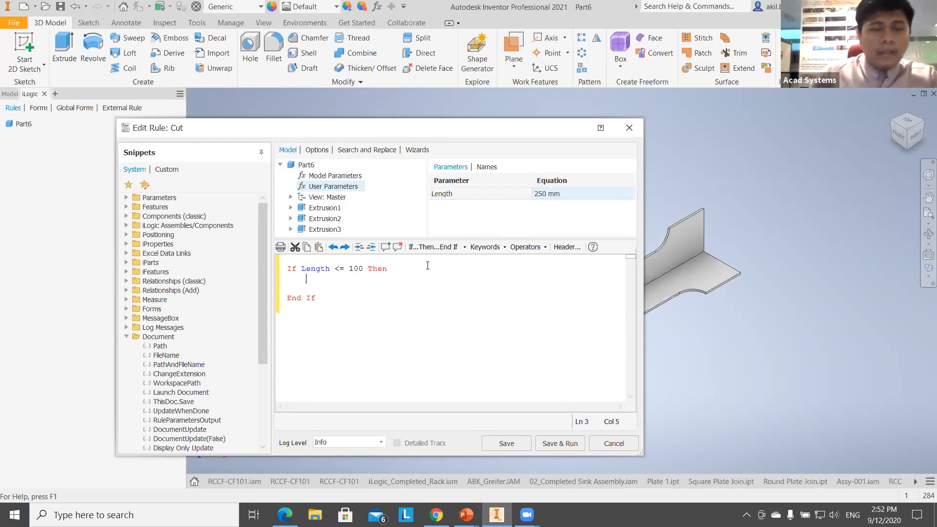
click(323, 219)
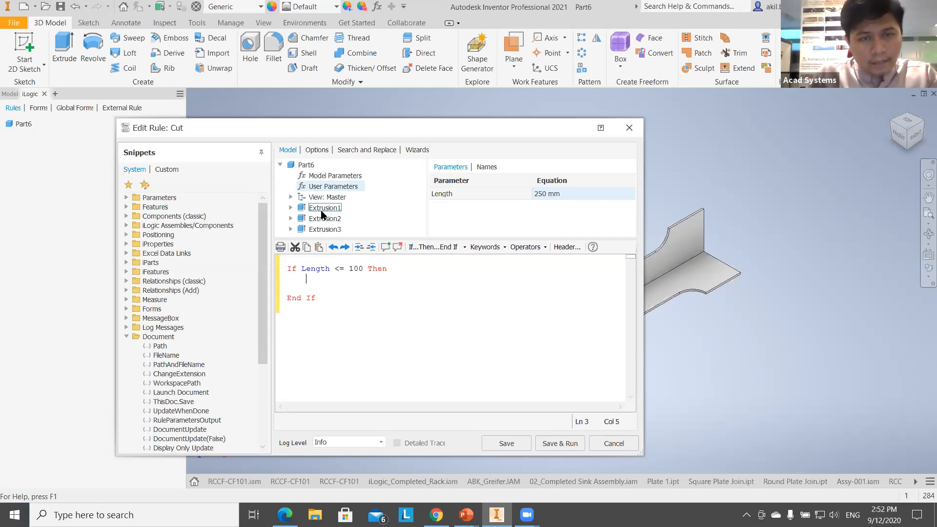
right_click(323, 220)
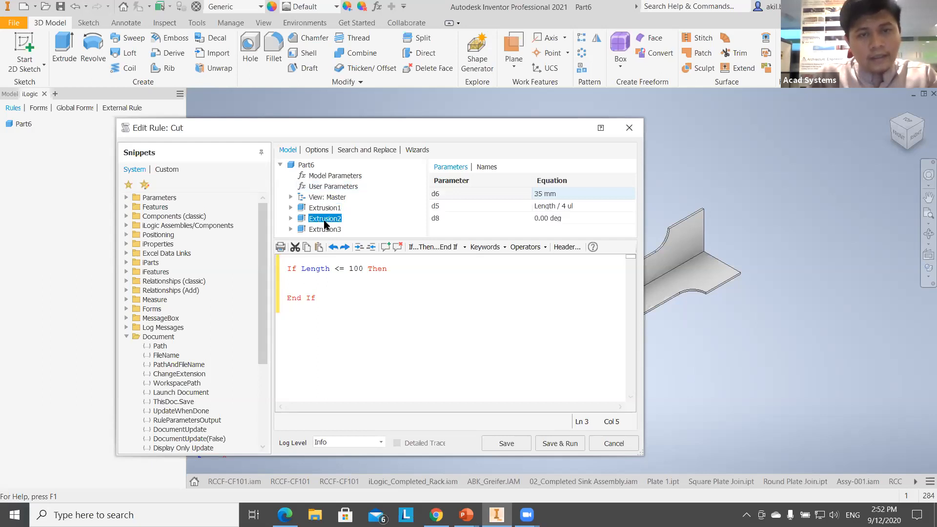
click(371, 228)
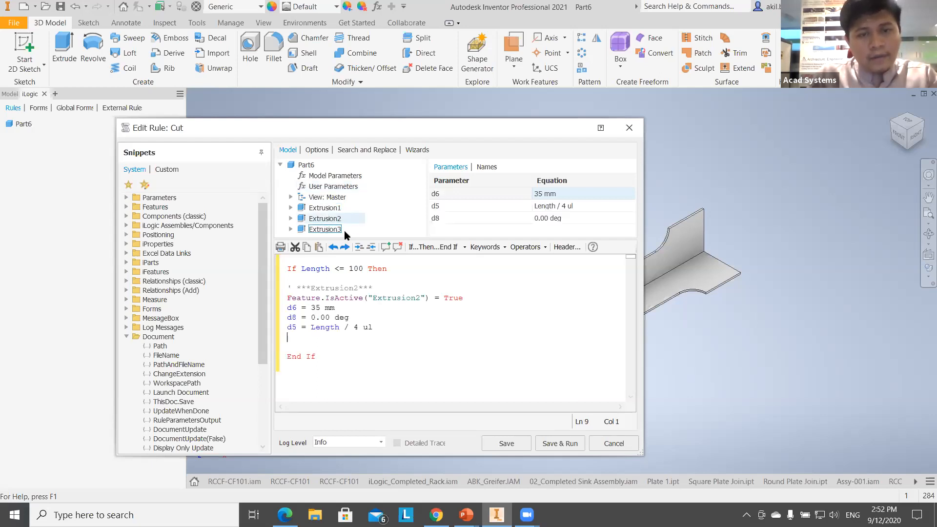
right_click(326, 230)
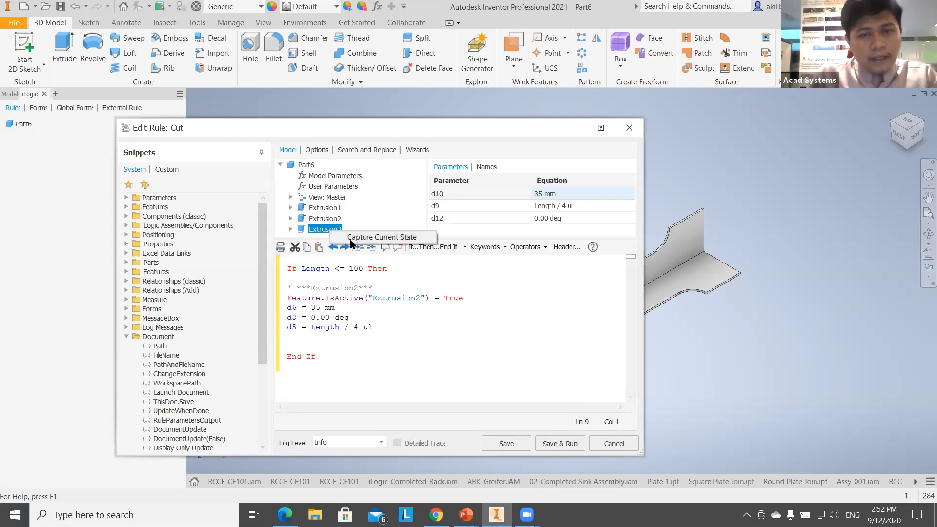
click(371, 237)
- Delete the captured dimension lines (d6, d8, d5, d10, d12, d9), keeping the Feature.IsActive statements of Extrusion2 and Extrusion3
drag(383, 289, 339, 288)
drag(377, 320, 288, 308)
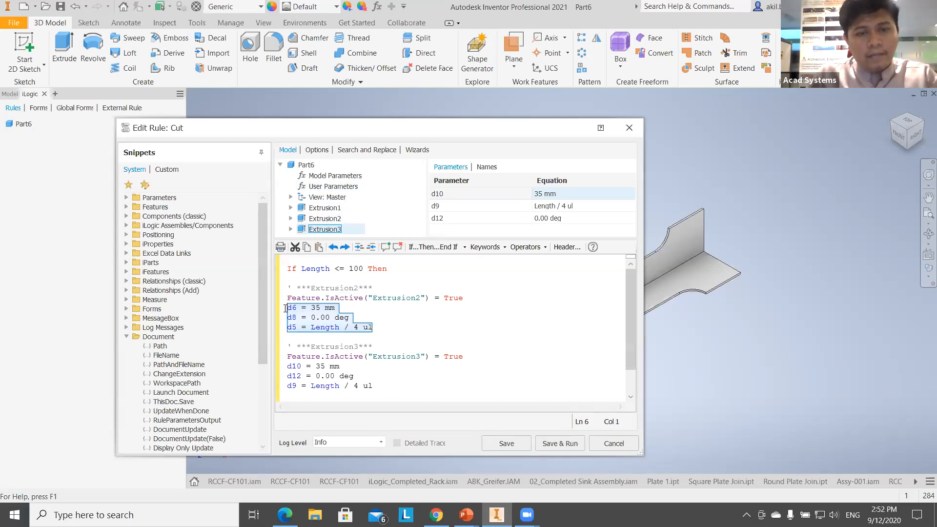
key(Delete)
key(Delete)
key(Delete)
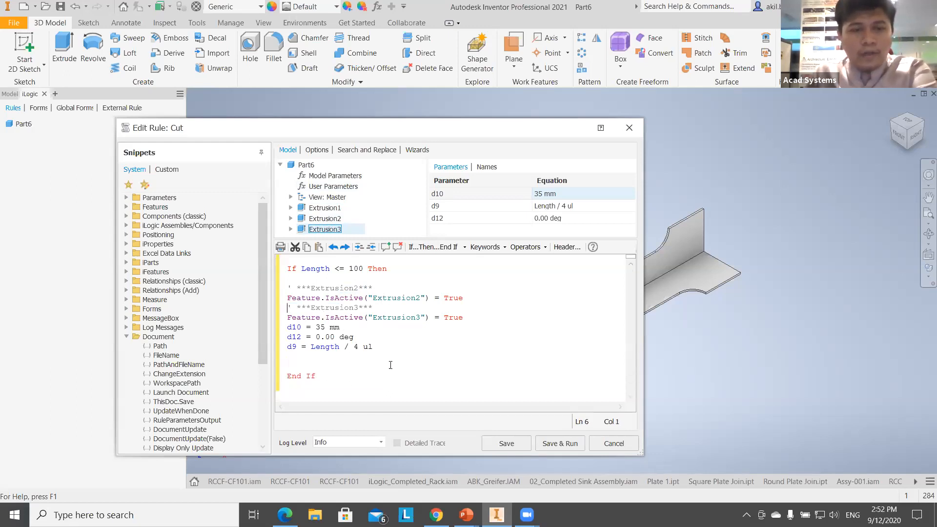
drag(379, 344, 289, 326)
key(Delete)
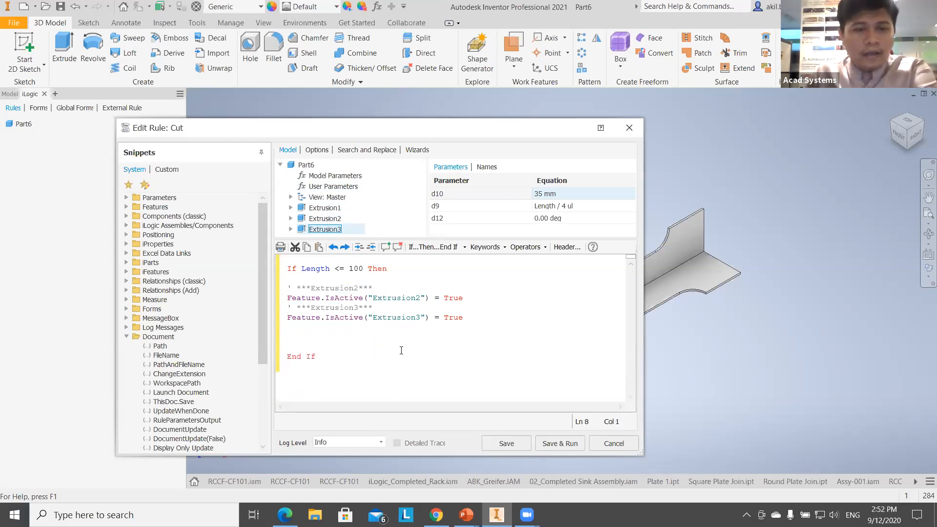
key(Delete)
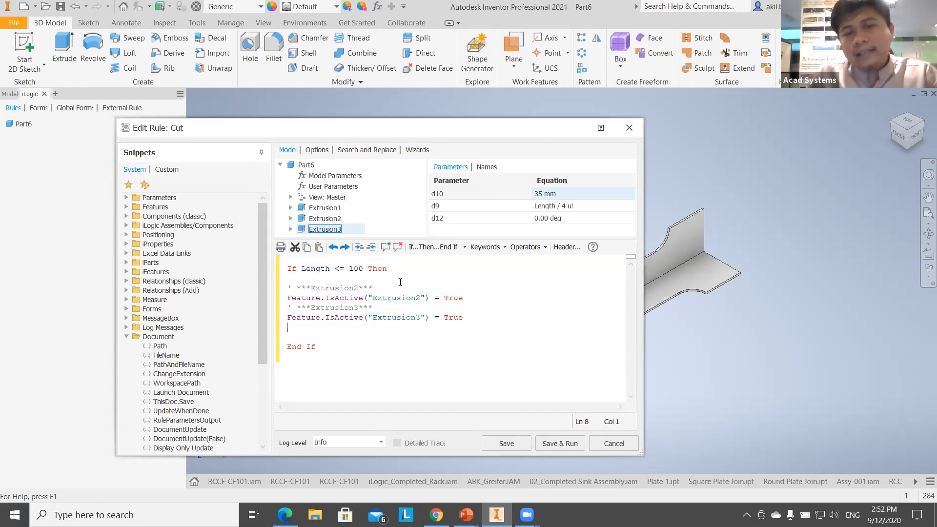
- Set Feature.IsActive to False for both Extrusion2 and Extrusion3 in the If block
drag(465, 298, 445, 300)
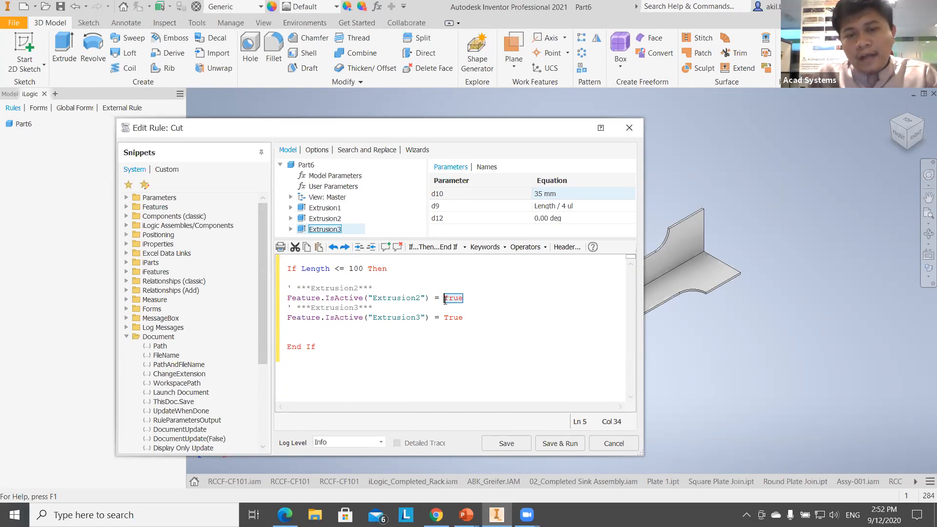
text(False)
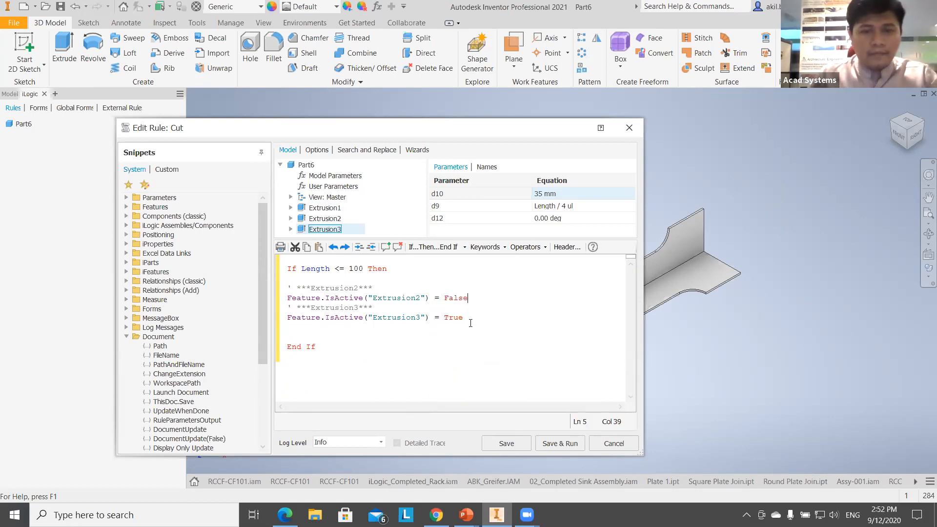
mouse_move(466, 322)
mouse_down()
mouse_move(444, 320)
mouse_move(465, 324)
mouse_up()
text(El)
key(BackSpace)
key(BackSpace)
key(BackSpace)
key(BackSpace)
key(BackSpace)
key(BackSpace)
key(BackSpace)
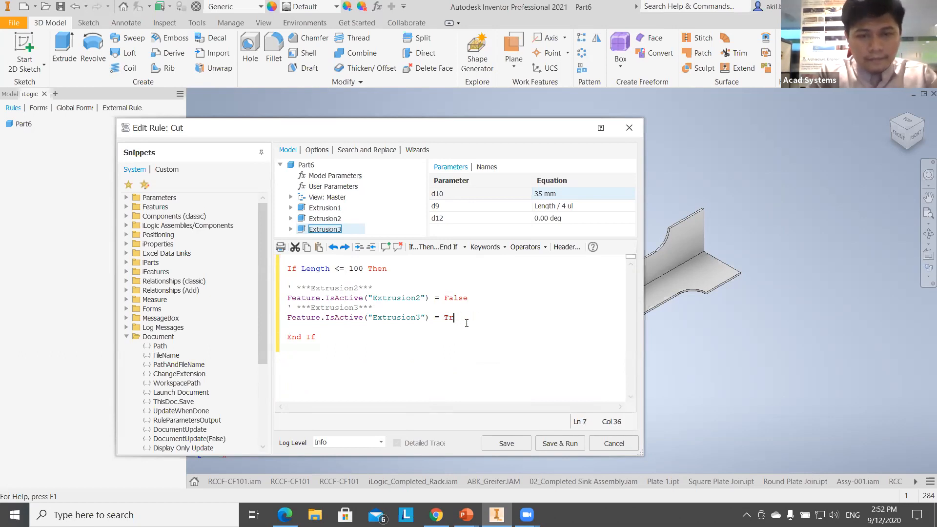
text(Fals)
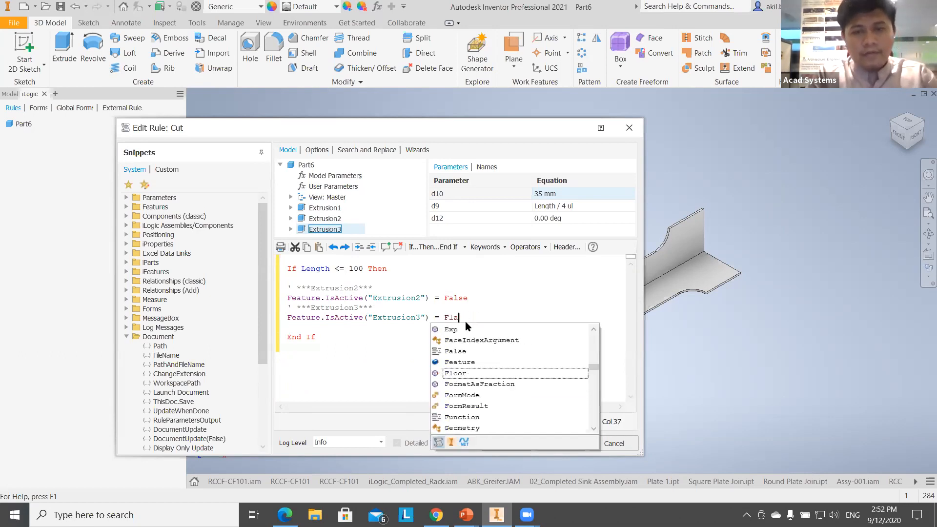
text(e)
key(Escape)
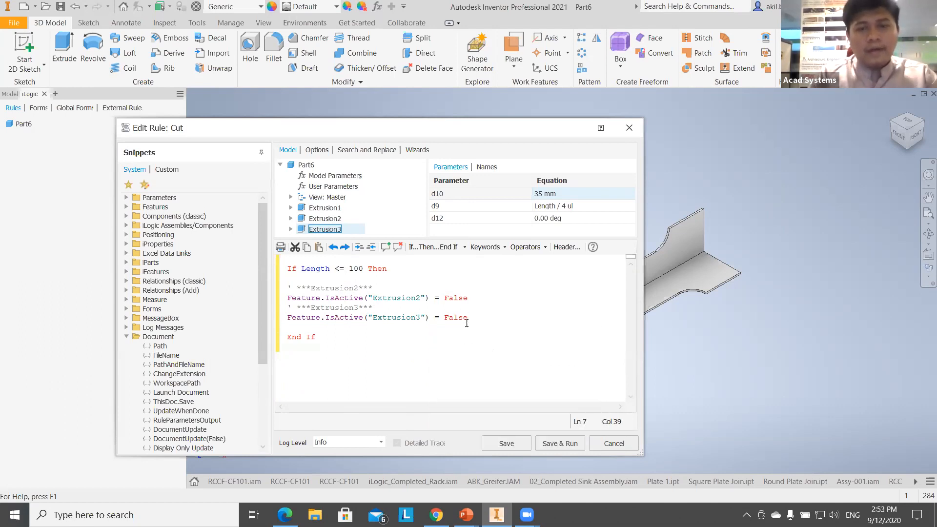
- Remove the Extrusion2 and Extrusion3 comment lines from the rule code
drag(377, 284, 288, 286)
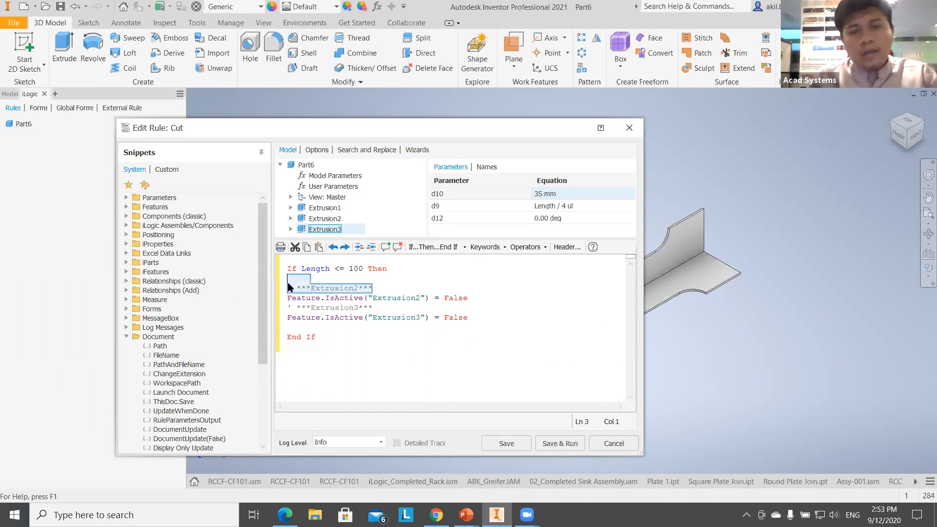
key(Delete)
drag(376, 298, 287, 299)
key(Delete)
key(Delete)
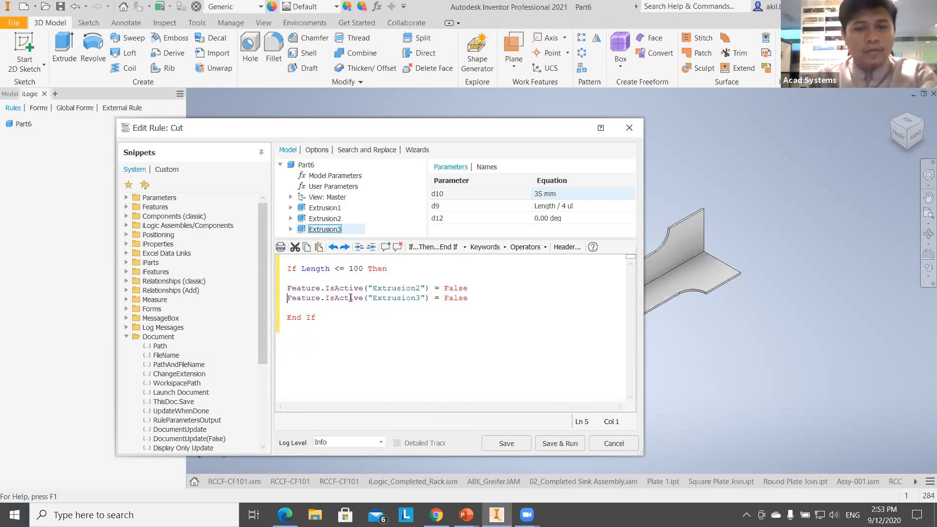
- Copy the If condition with its two Feature.IsActive lines and paste it after a new Else to form an ElseIf branch
drag(482, 301, 282, 267)
key(ctrl+c)
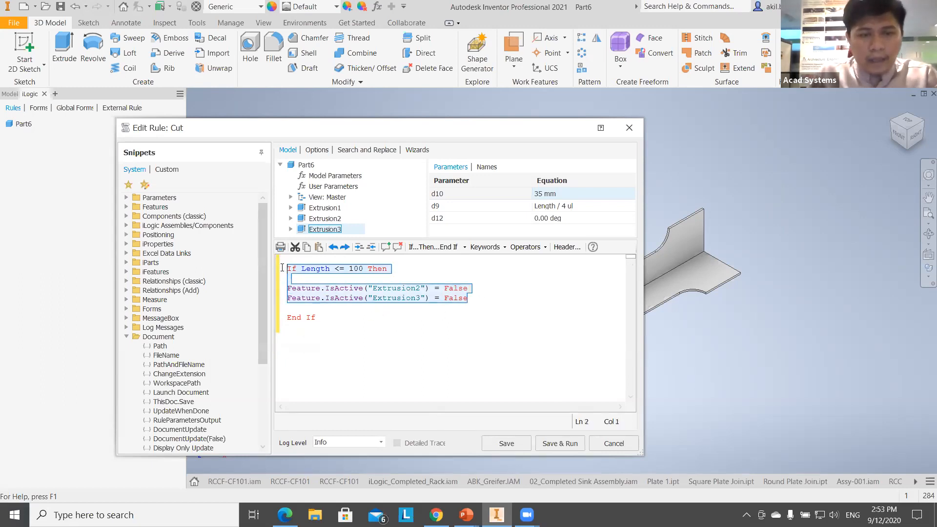
click(498, 299)
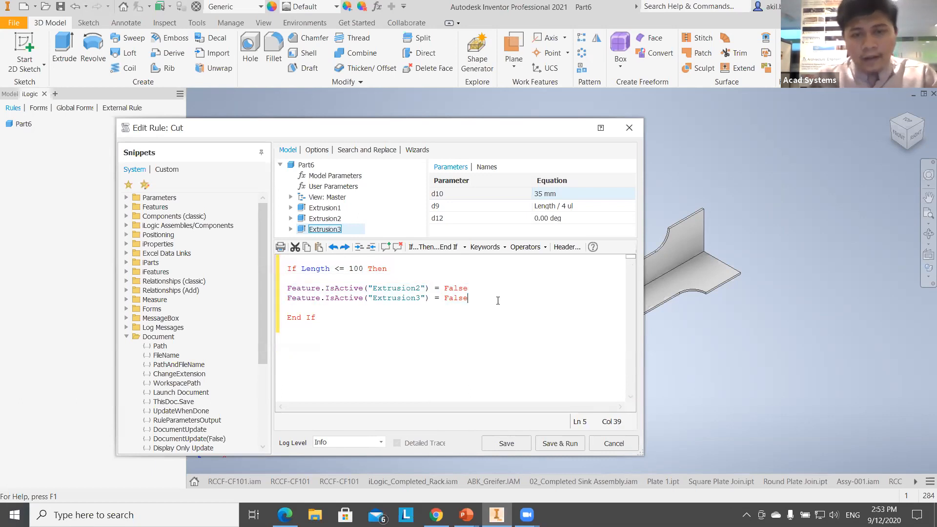
key(Return)
key(Return)
text(Else)
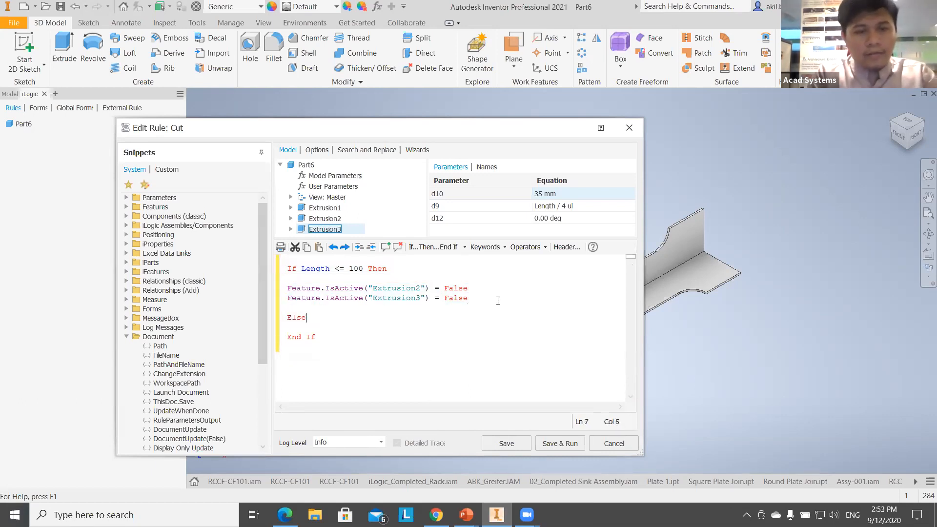
key(ctrl+v)
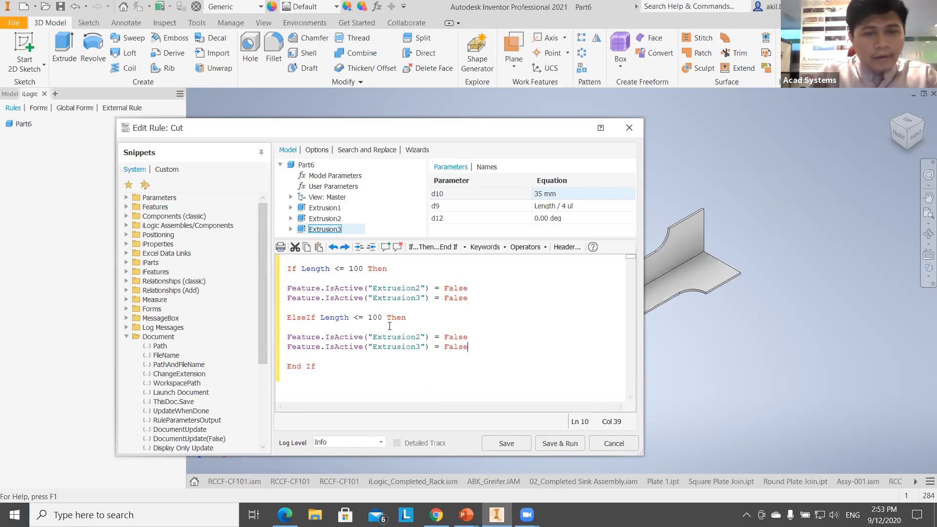
- Change the ElseIf condition to Length > 101
click(363, 317)
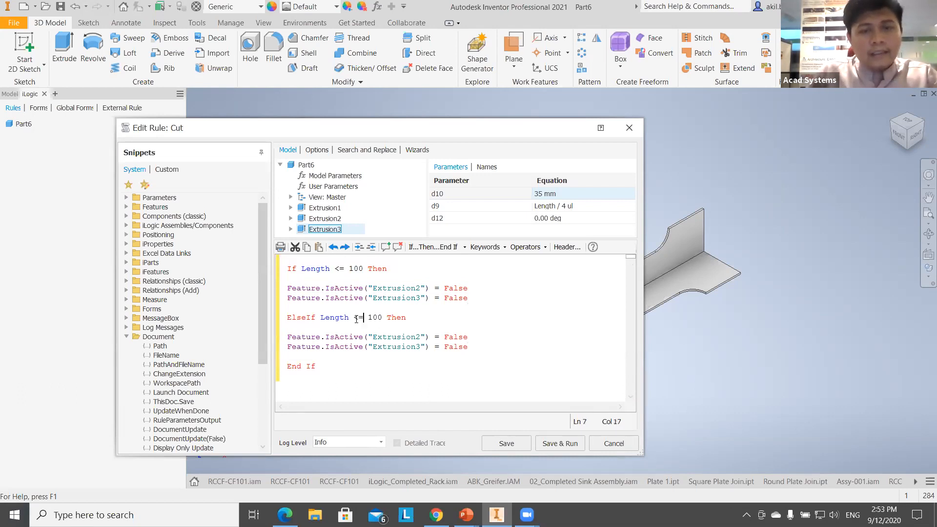
drag(363, 318, 354, 318)
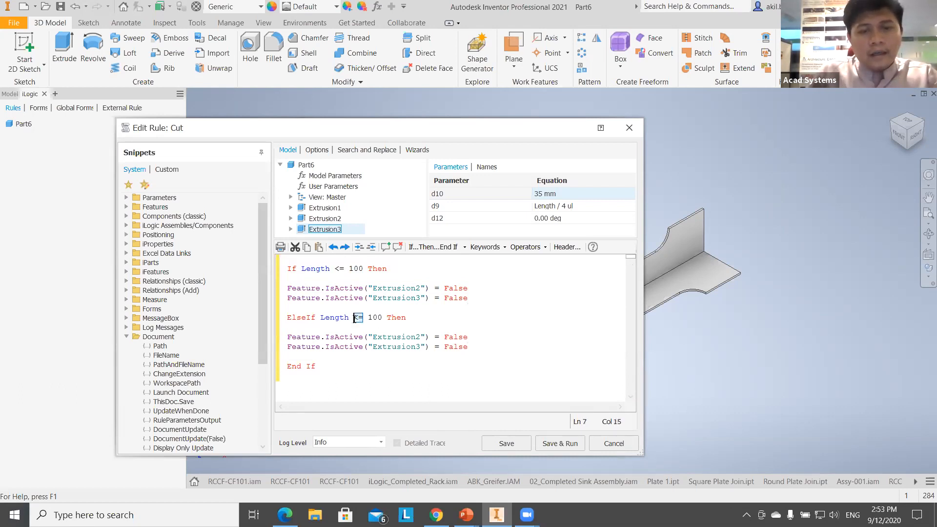
text(>)
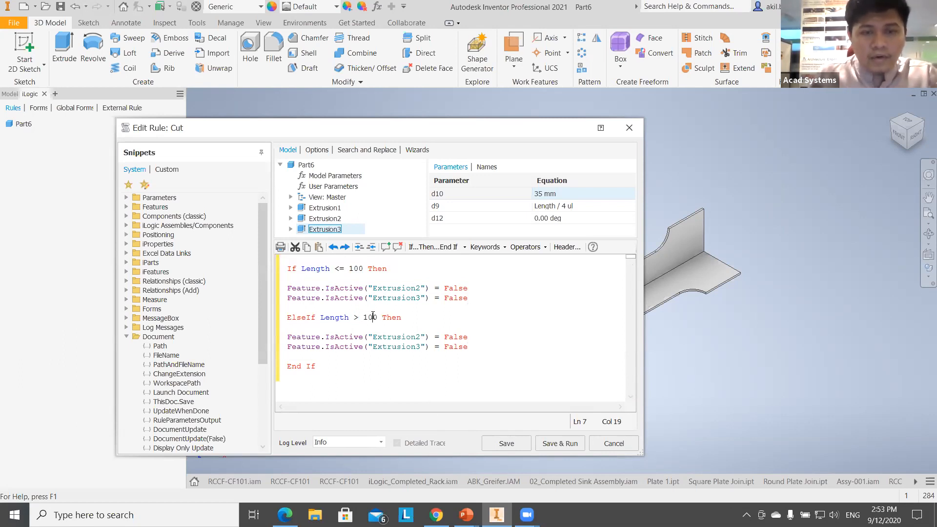
key(Delete)
text(1)
- Set Feature.IsActive to True for Extrusion2 and Extrusion3 in the ElseIf branch, and save and run the rule
drag(472, 337, 445, 336)
text(Tru)
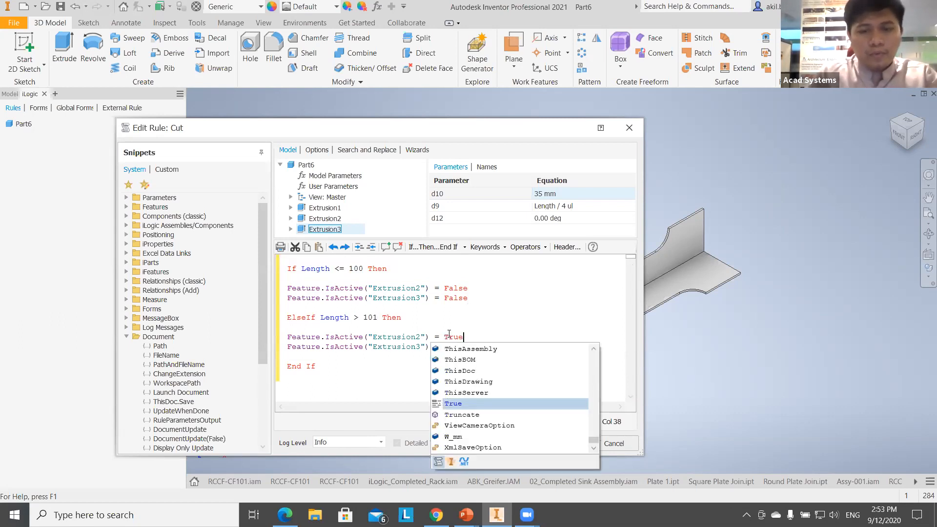
key(Tab)
drag(470, 348, 444, 347)
text(Ture)
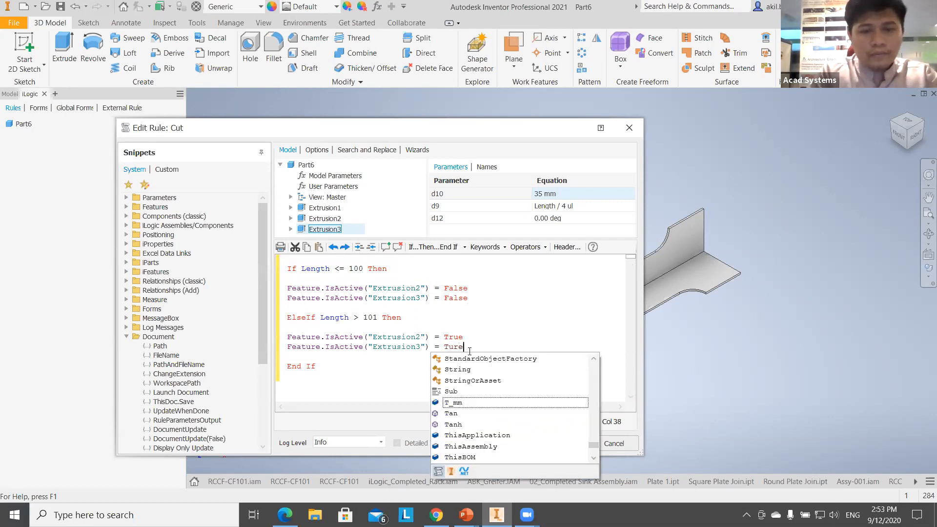
key(BackSpace)
key(BackSpace)
key(BackSpace)
text(rue)
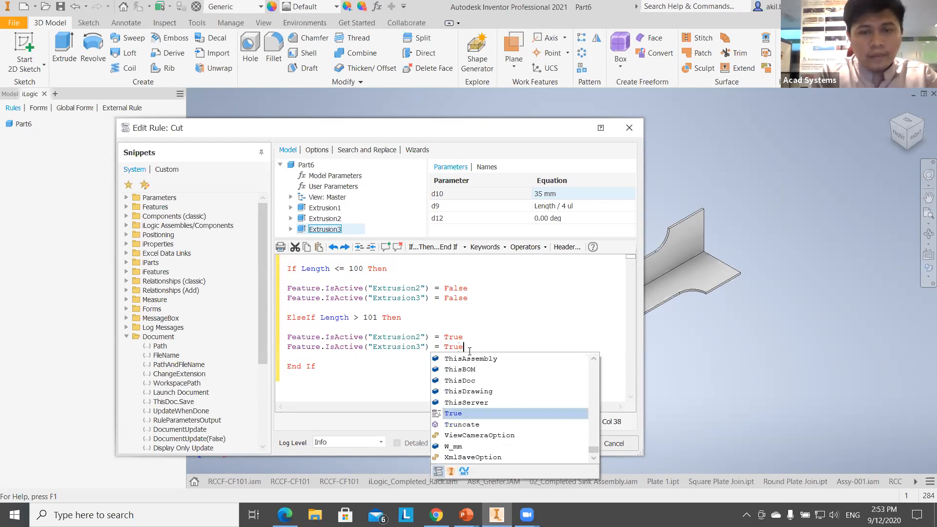
key(Tab)
click(571, 445)
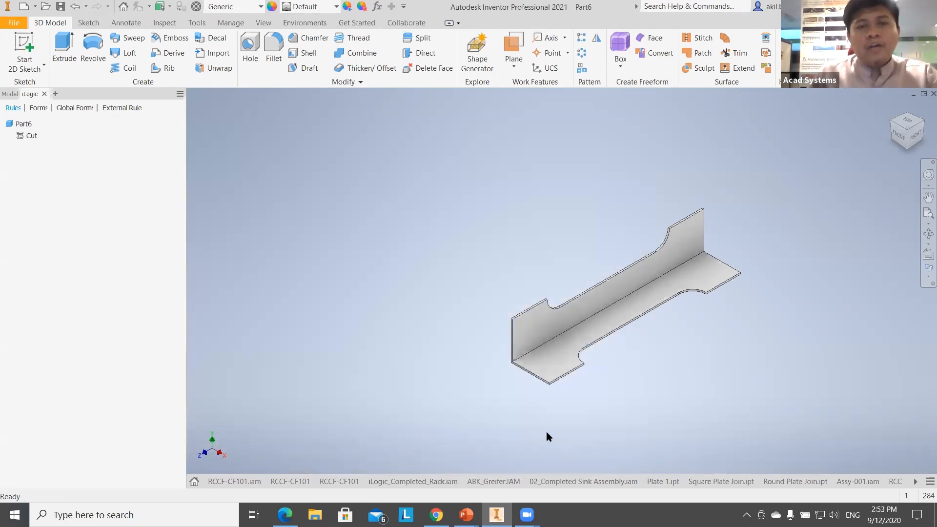
- Test the rule in the part's parameters by setting the Length user parameter to 500 and back down to 100 mm
click(377, 7)
click(196, 258)
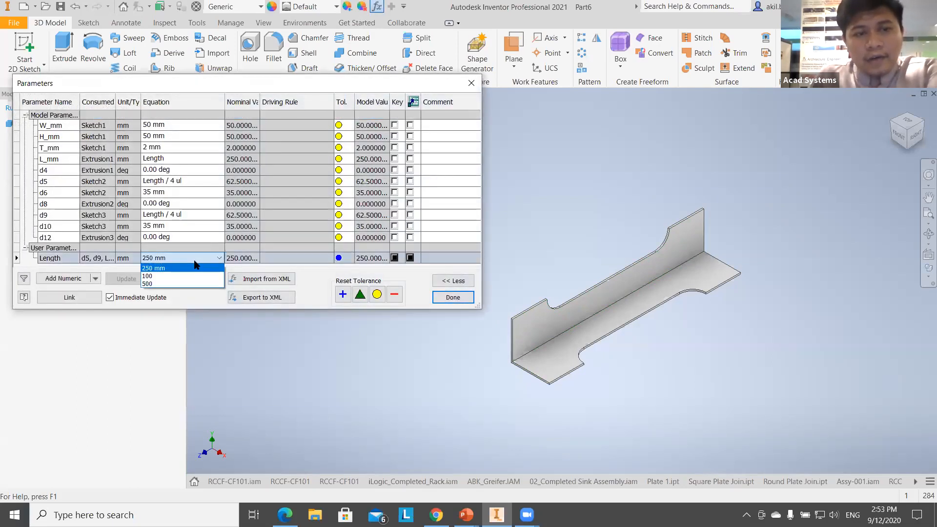
click(182, 283)
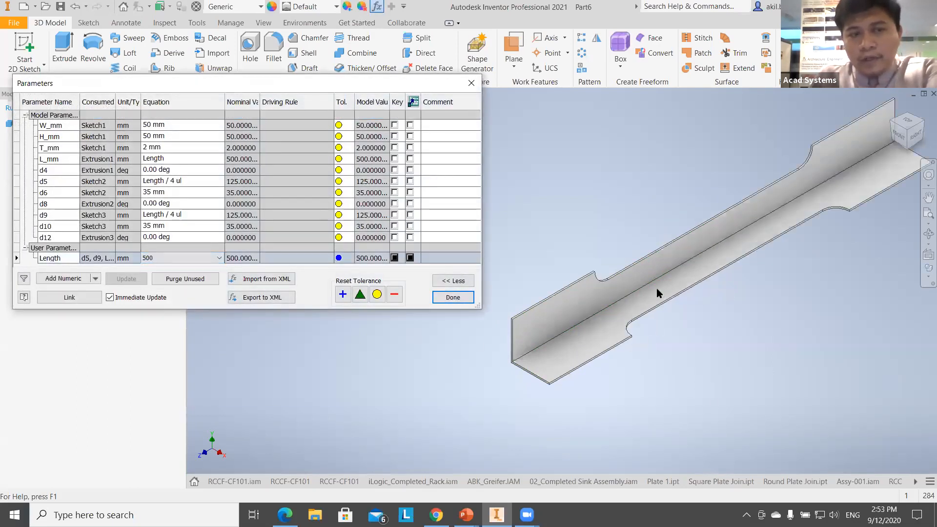
click(210, 258)
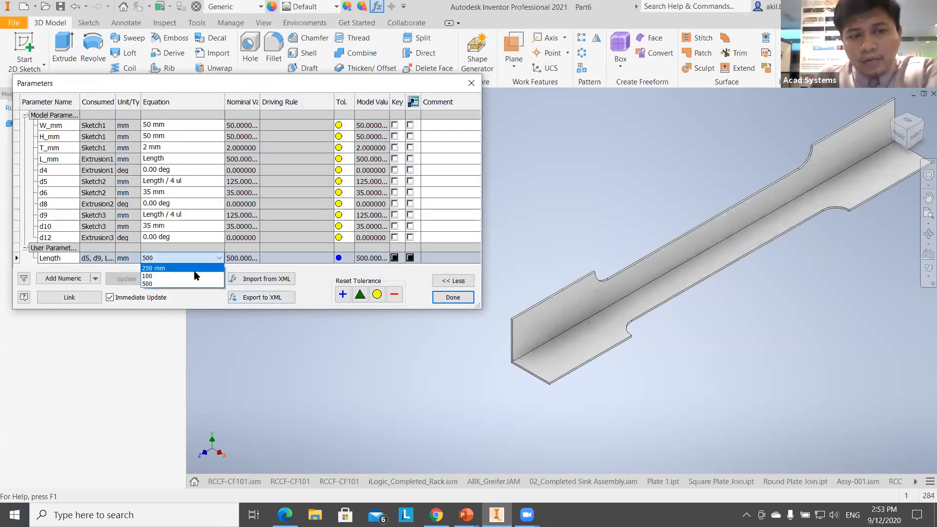
click(195, 275)
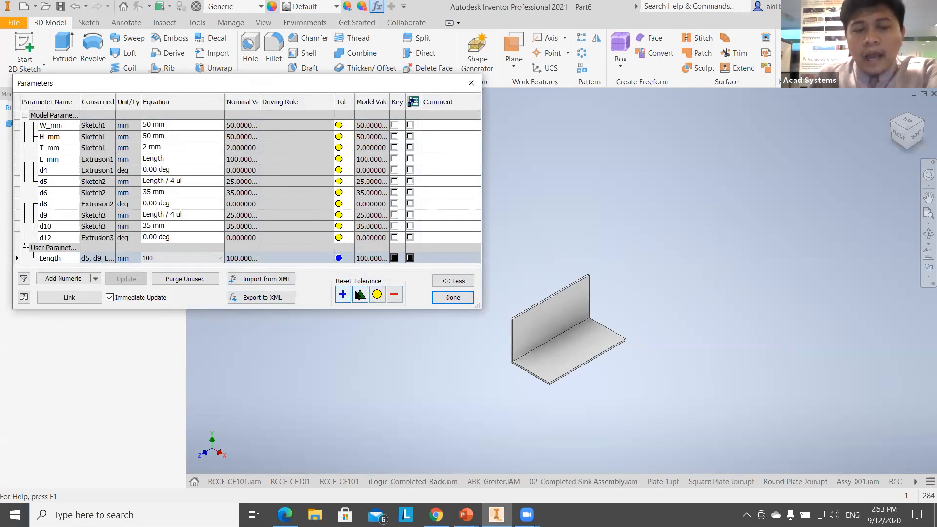
click(209, 256)
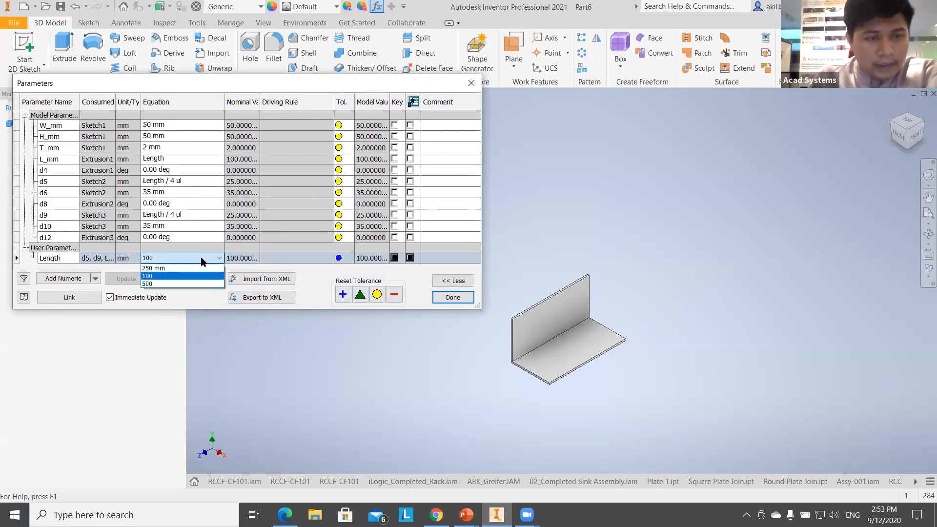
click(180, 275)
- Allow custom values in the Length parameter's multi-value list and close the parameters
right_click(156, 264)
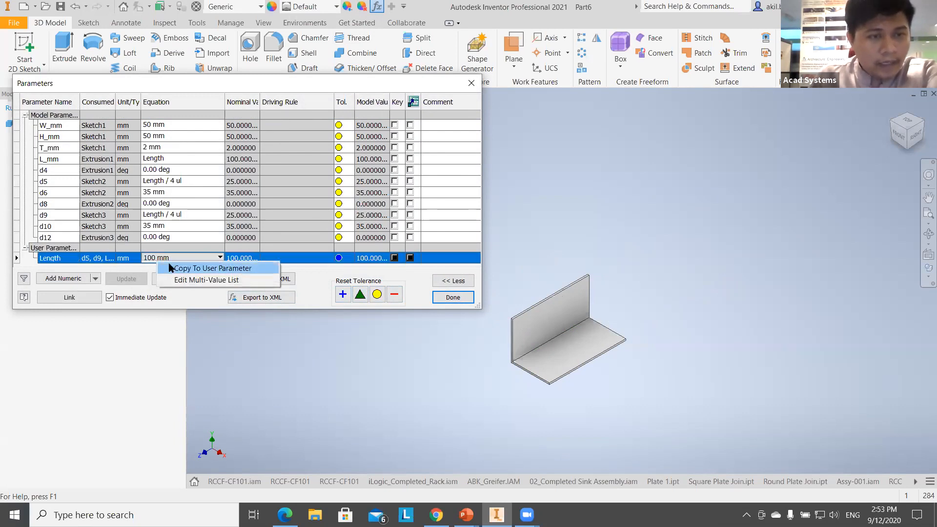
click(168, 278)
click(189, 295)
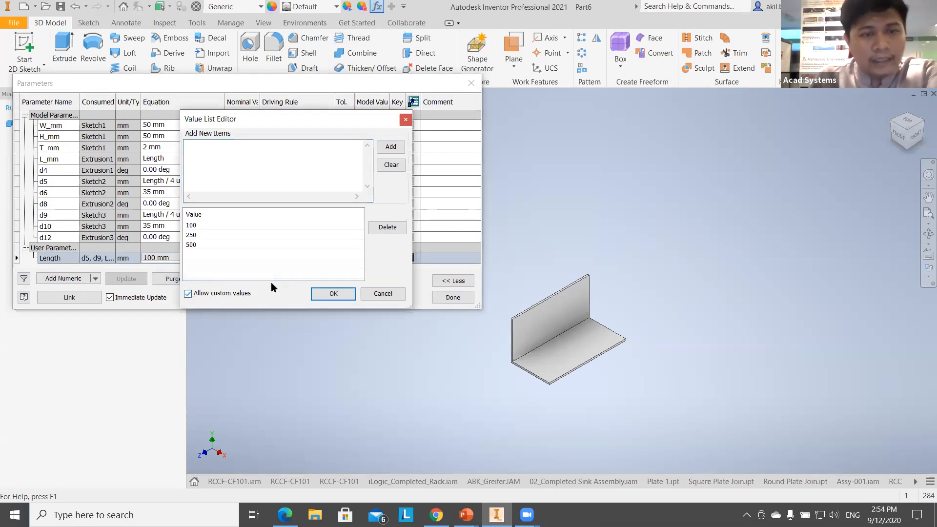
click(332, 293)
click(471, 83)
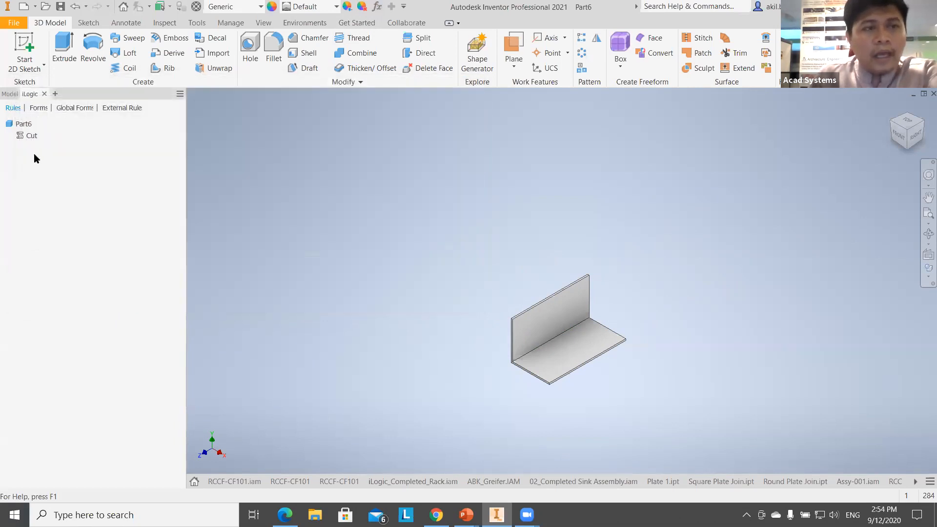
- Edit the Cut rule so its conditions read Length <= 225 and Length > 226, and save and run it
right_click(32, 135)
click(52, 151)
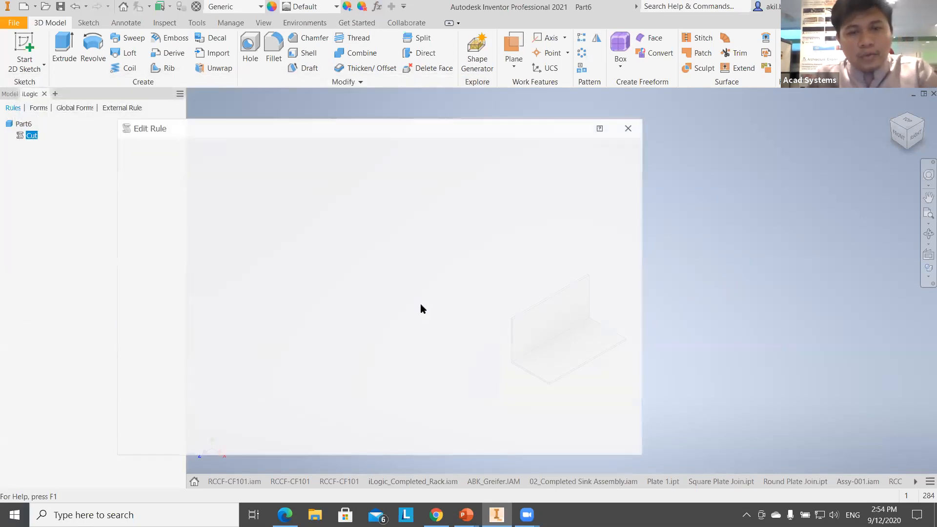
drag(363, 269, 351, 266)
text(225 Then)
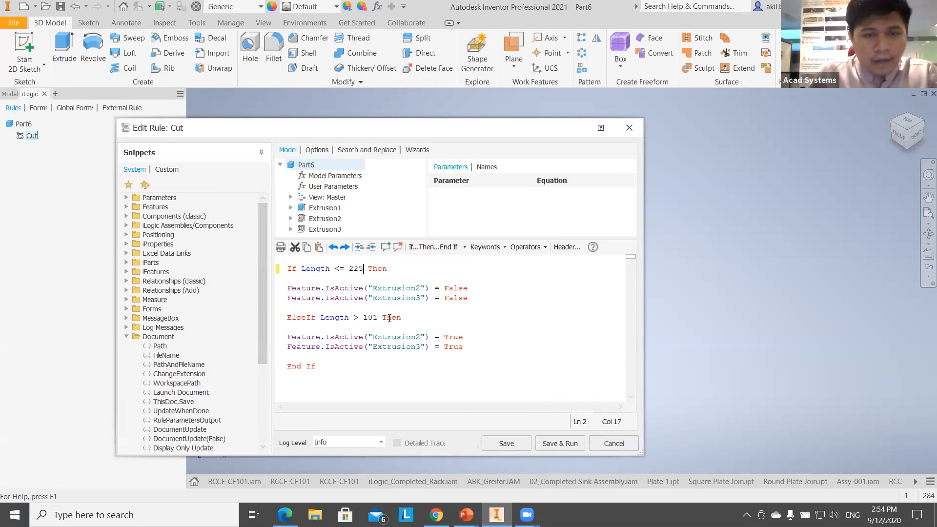
drag(375, 316, 361, 318)
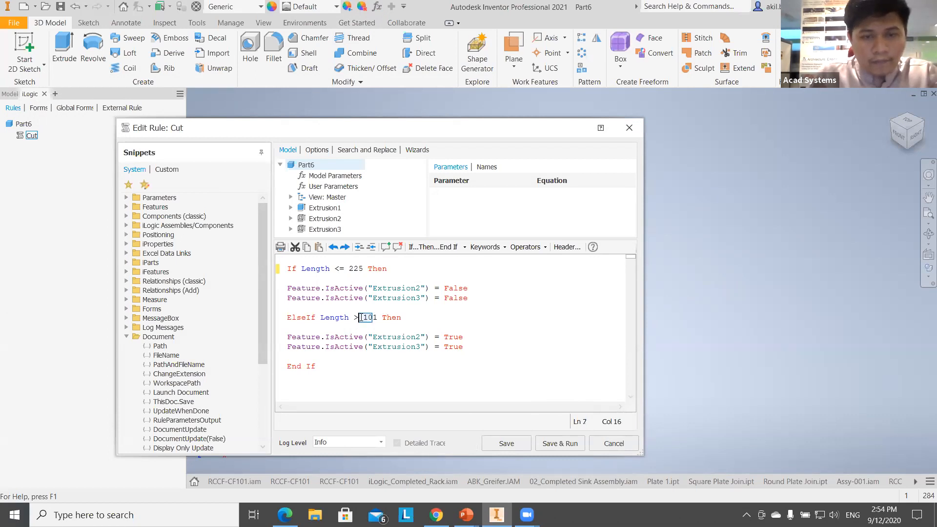
key(BackSpace)
text(226)
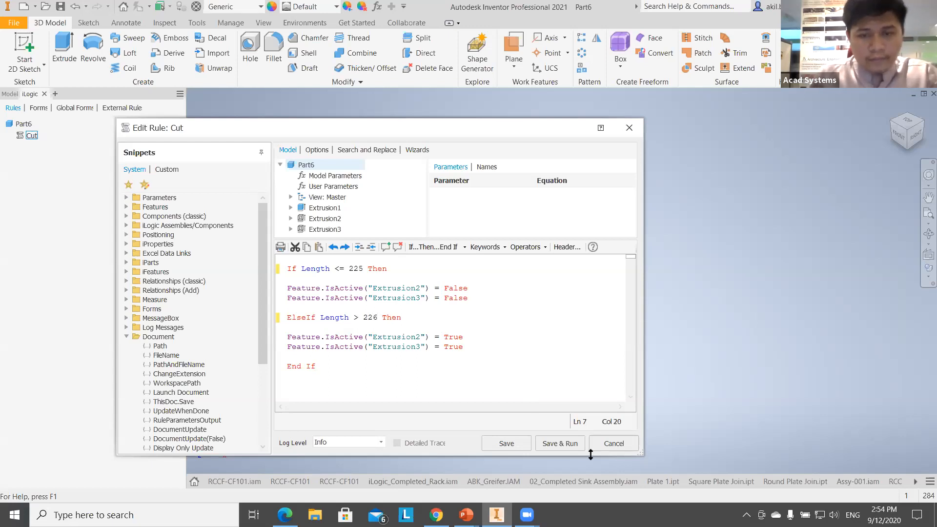
click(561, 443)
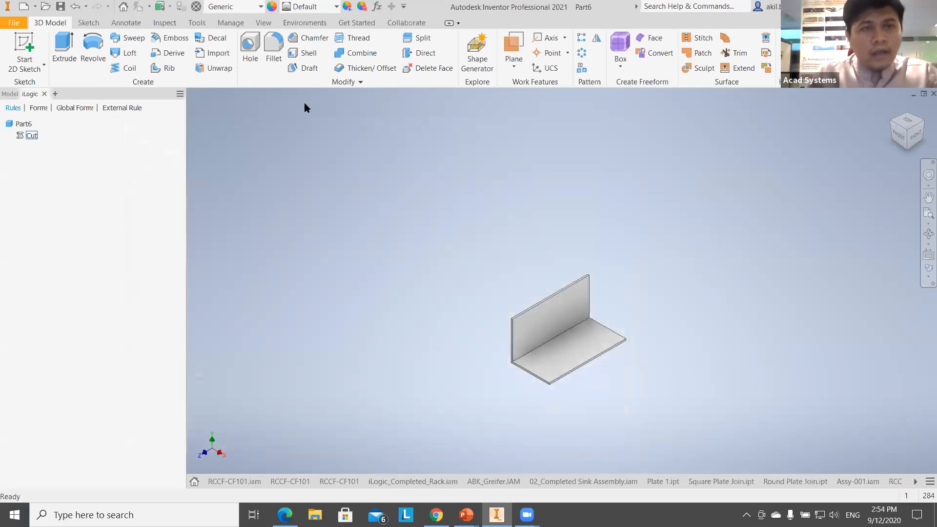
- Test the rule in the part's parameters by setting the Length user parameter to 227 mm and back down to 224 mm
click(377, 6)
click(221, 259)
click(194, 253)
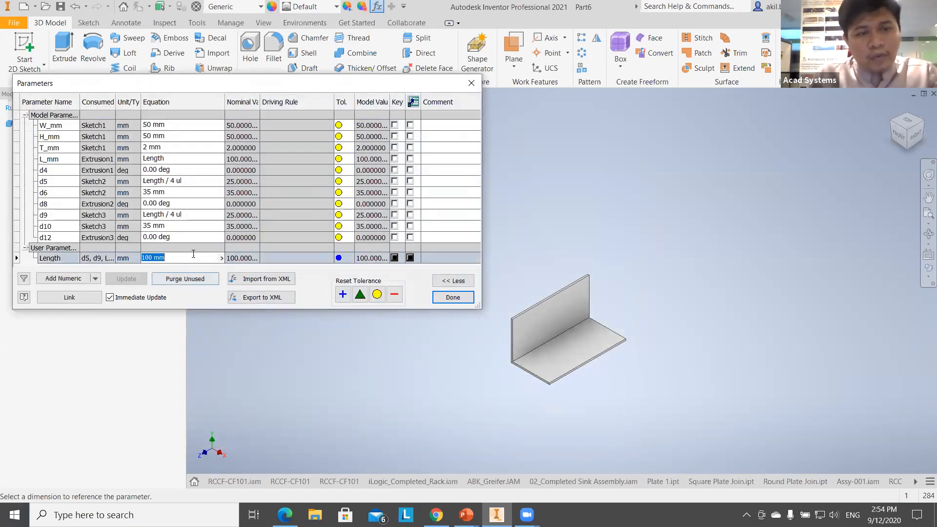
text(227)
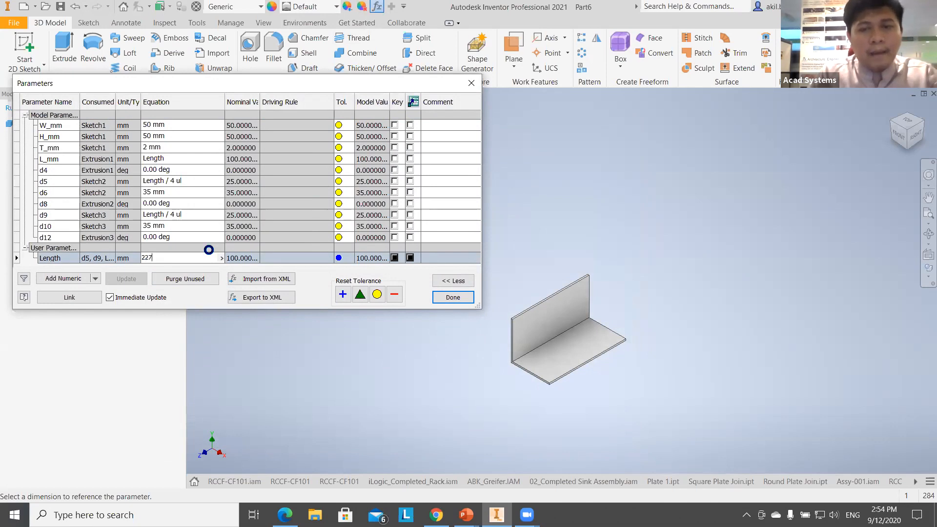
key(Return)
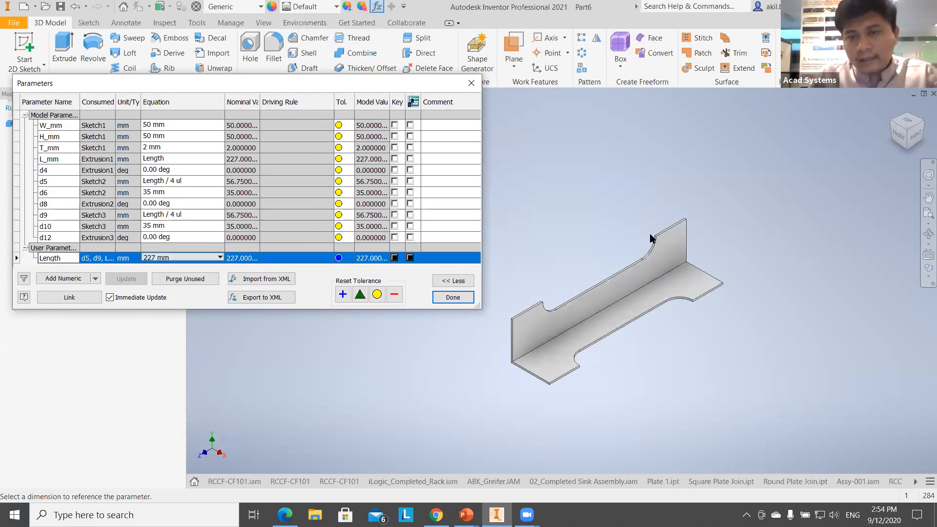
click(220, 257)
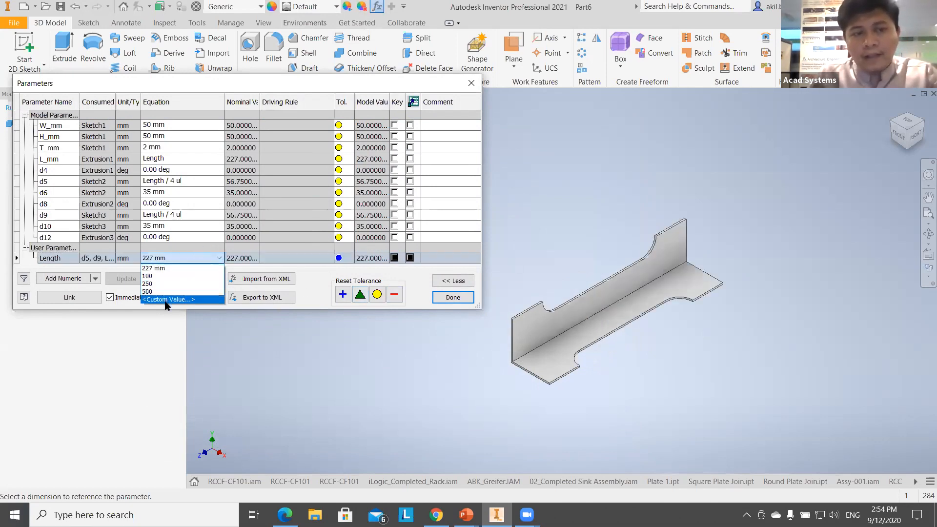
click(177, 276)
text(224)
key(Return)
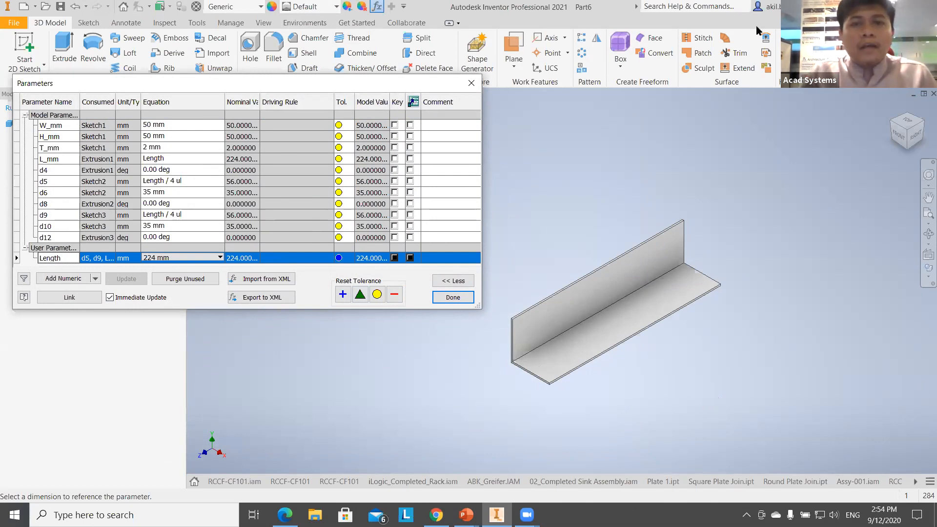
click(453, 298)
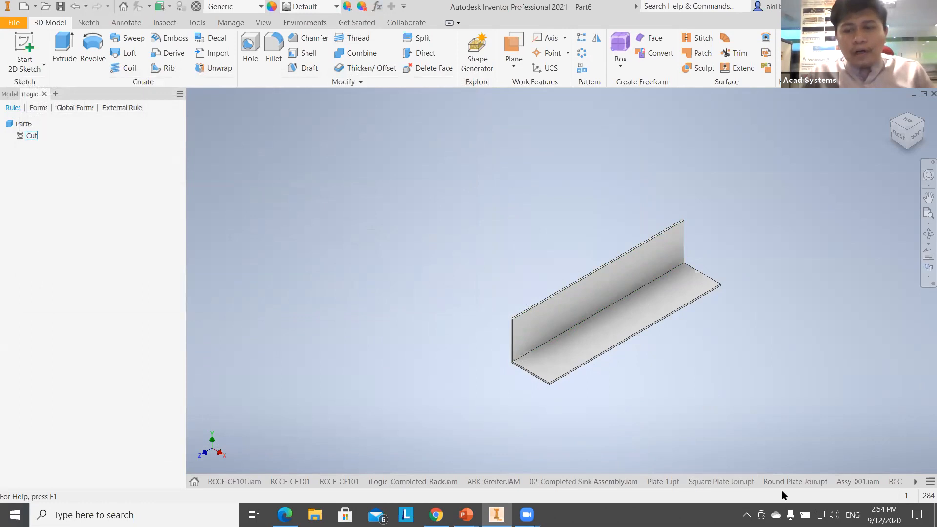
- Switch to the Assy-001.iam assembly and open its iLogic form Form 1
click(858, 482)
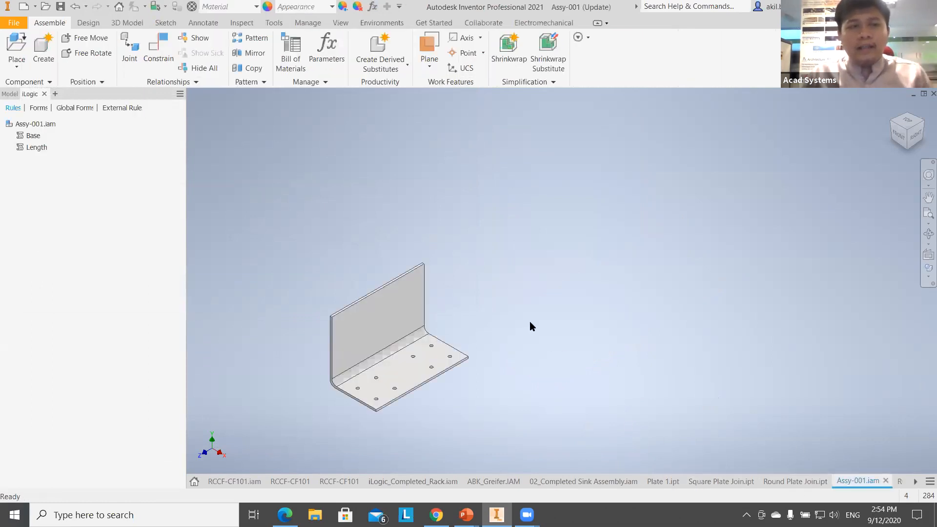
middle_drag(465, 305, 604, 269)
click(43, 111)
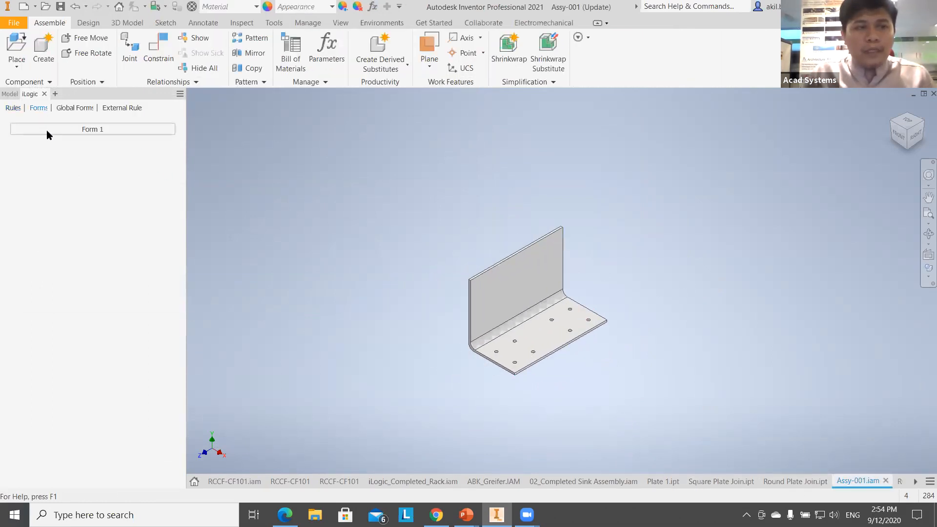
click(46, 130)
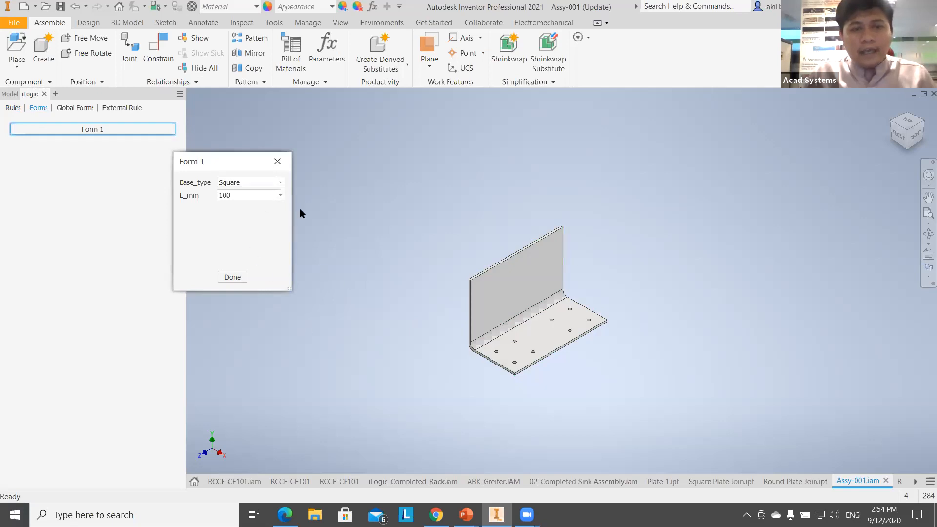
- Switch Base_type in the form between Square and Round, finish on Round, and close the form
click(280, 182)
click(259, 195)
click(280, 182)
click(266, 204)
click(274, 184)
click(266, 192)
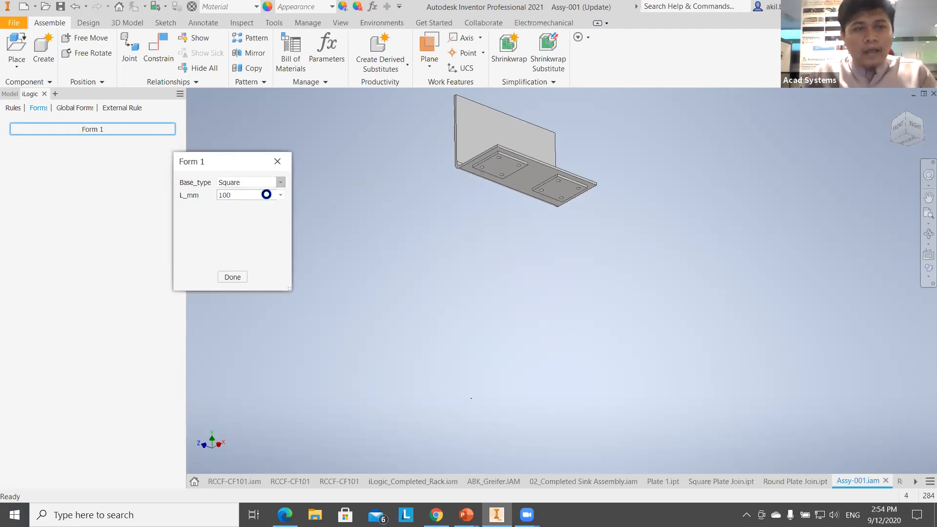
click(10, 94)
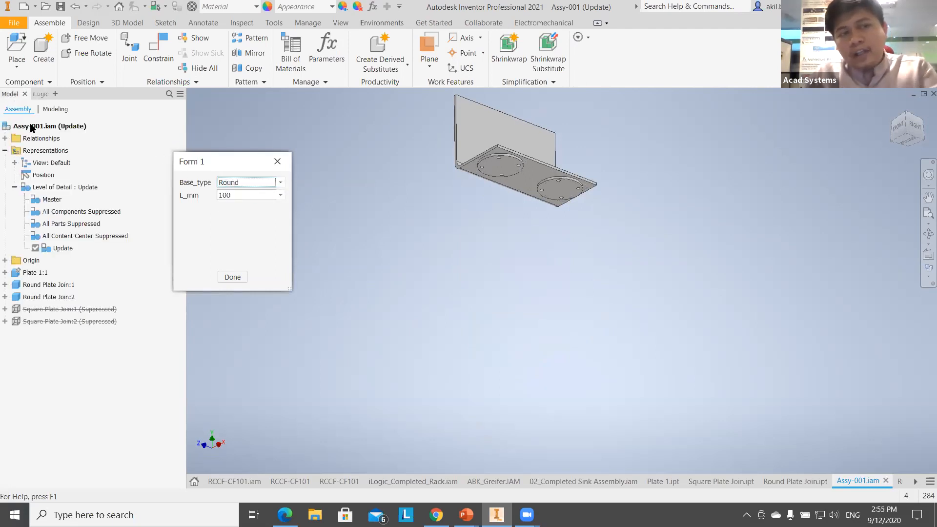
click(285, 167)
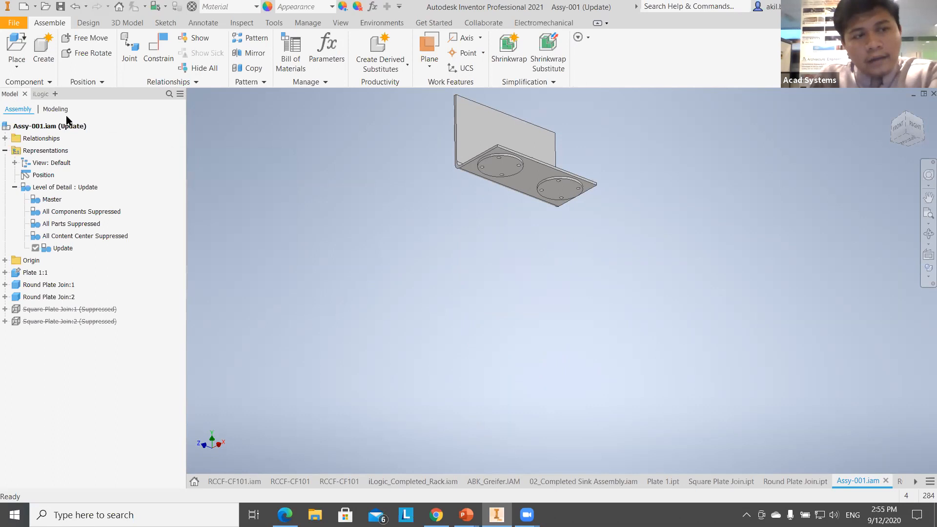
- Examine Plate 1, the two Round Plate Join components and the two Square Plate Join components in the assembly's model tree
click(36, 274)
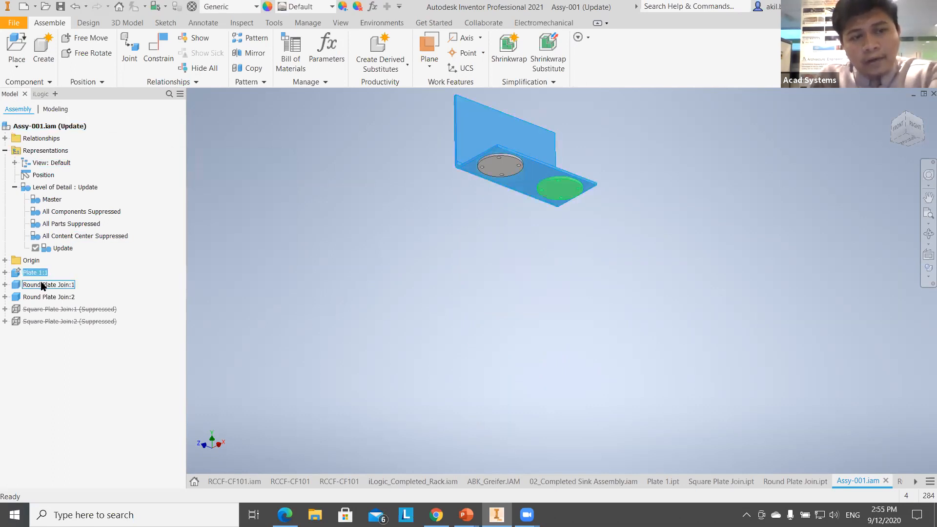
click(44, 285)
click(47, 298)
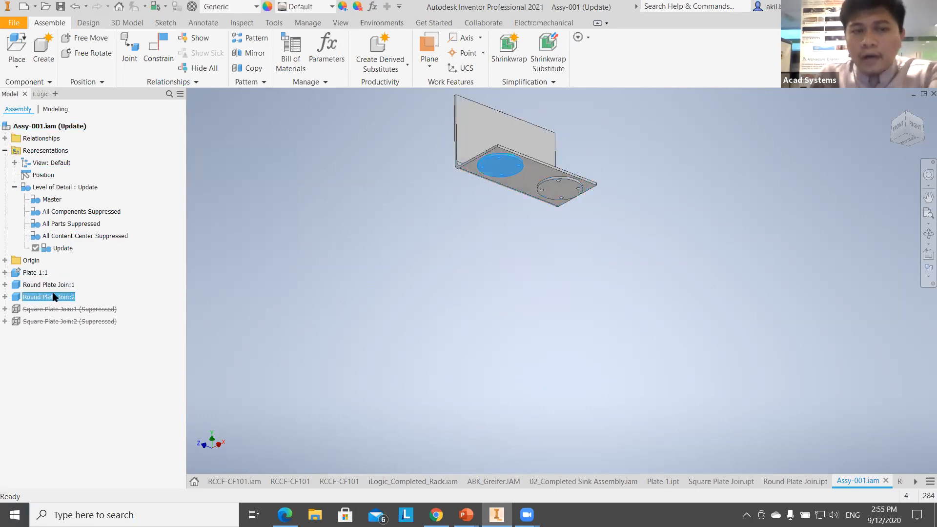
click(69, 310)
click(72, 322)
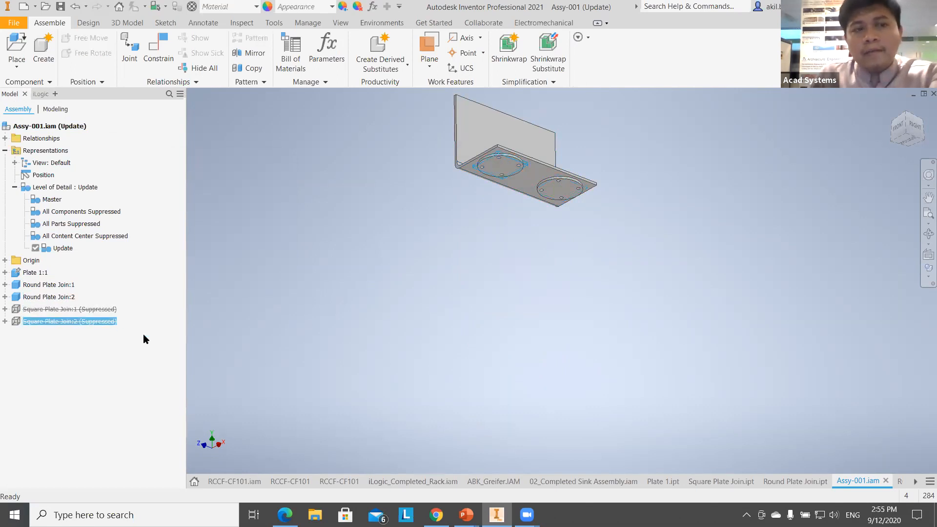
- Delete the iLogic rule Base from the assembly
click(39, 94)
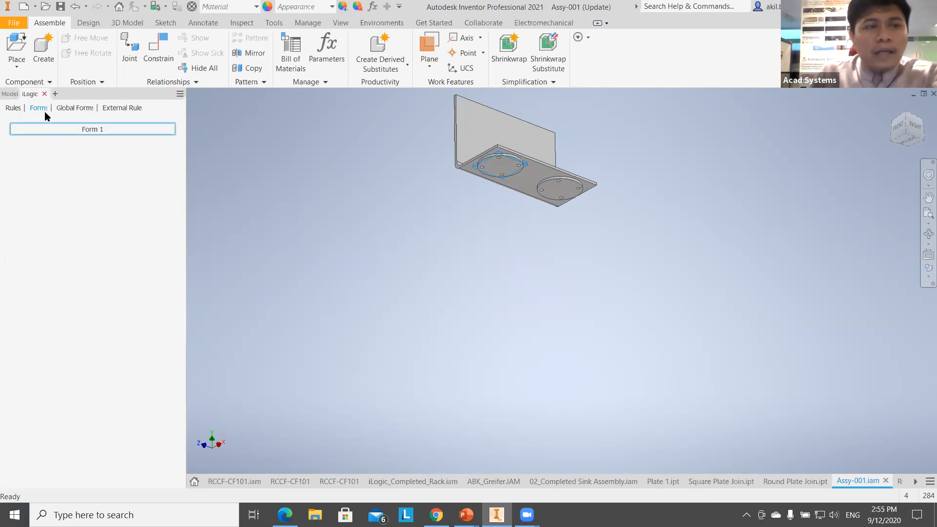
click(13, 108)
right_click(34, 138)
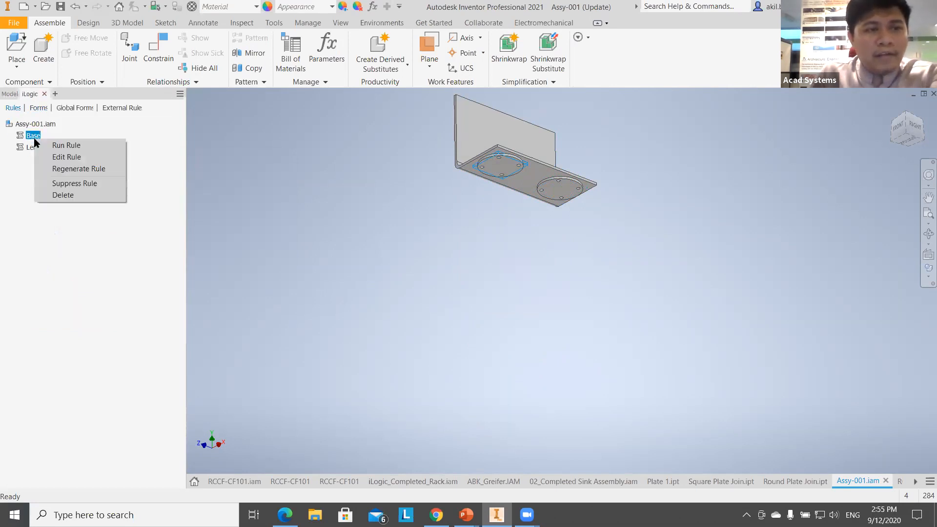
click(63, 195)
click(445, 274)
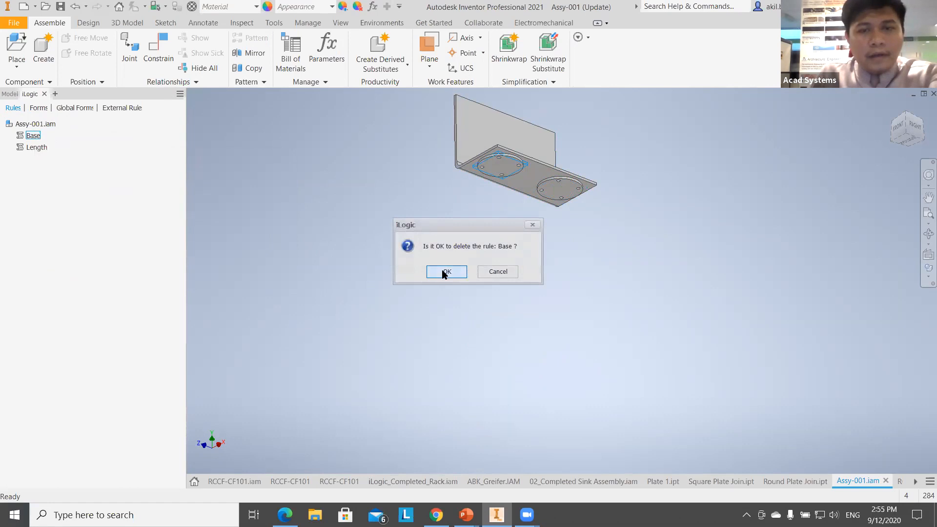
- Activate the assembly's Master level of detail and save the files that the switch closes
click(14, 93)
double_click(52, 199)
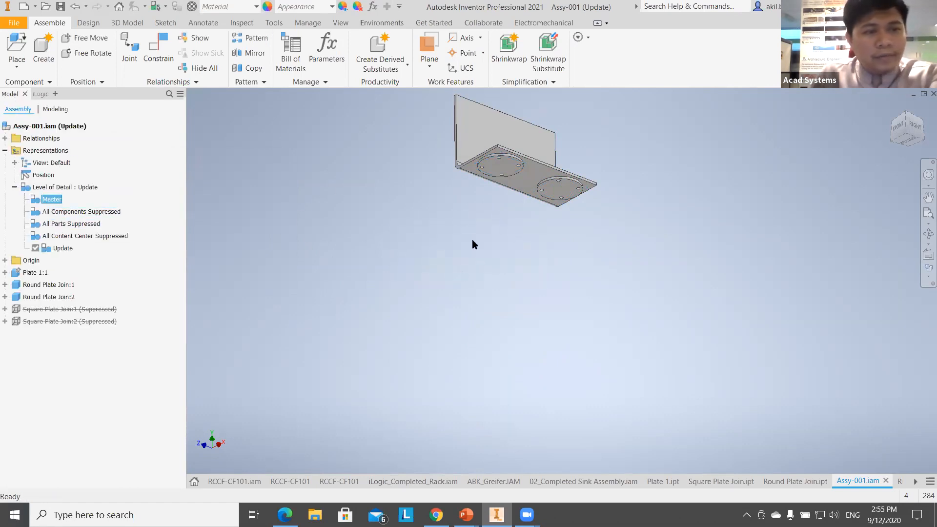
click(404, 273)
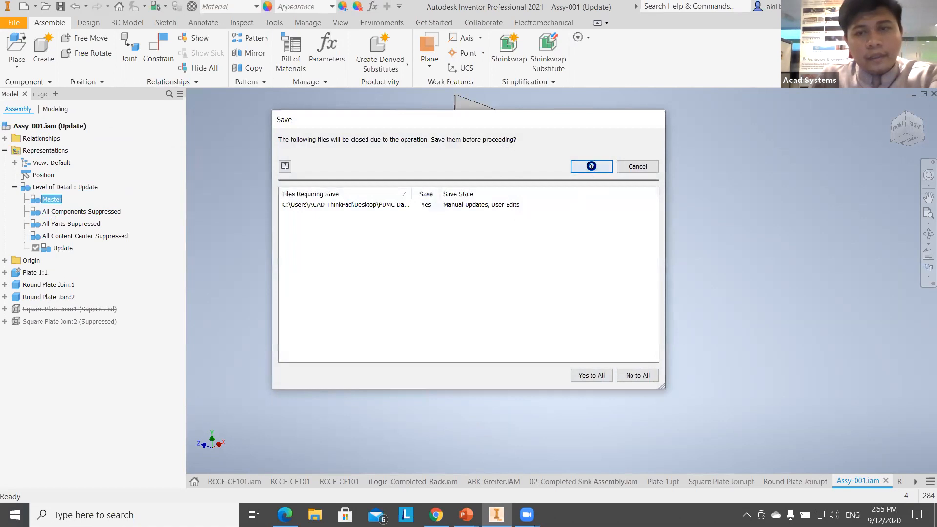
click(593, 166)
scroll(523, 177, up, 5)
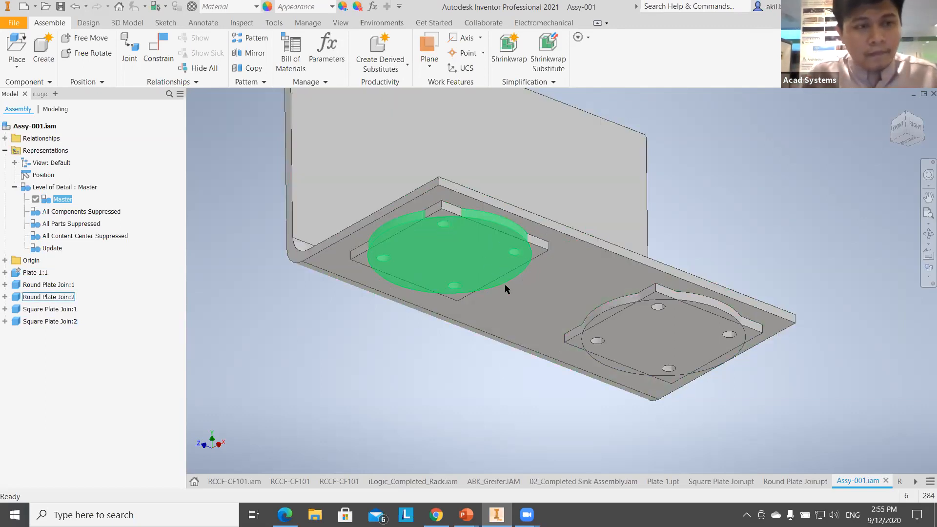
middle_drag(522, 371, 561, 397)
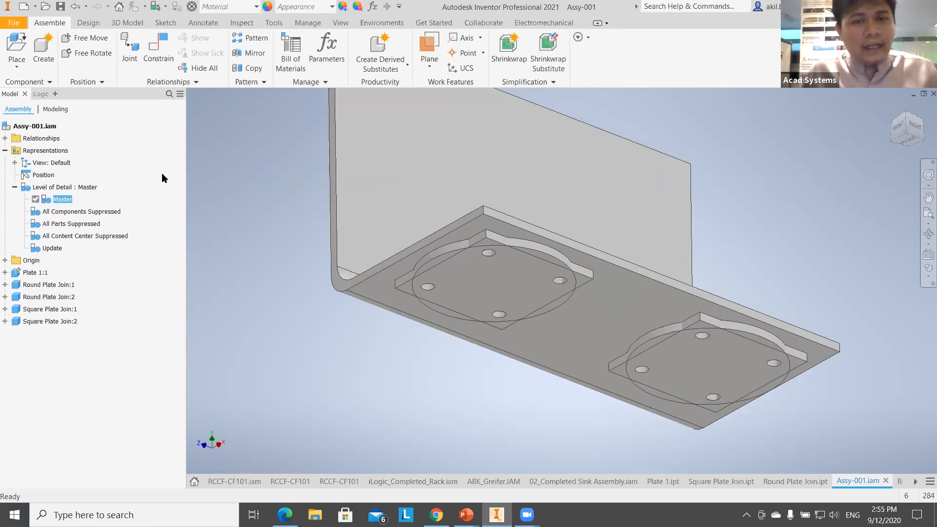
- Add a new iLogic rule named Base to the assembly
click(41, 95)
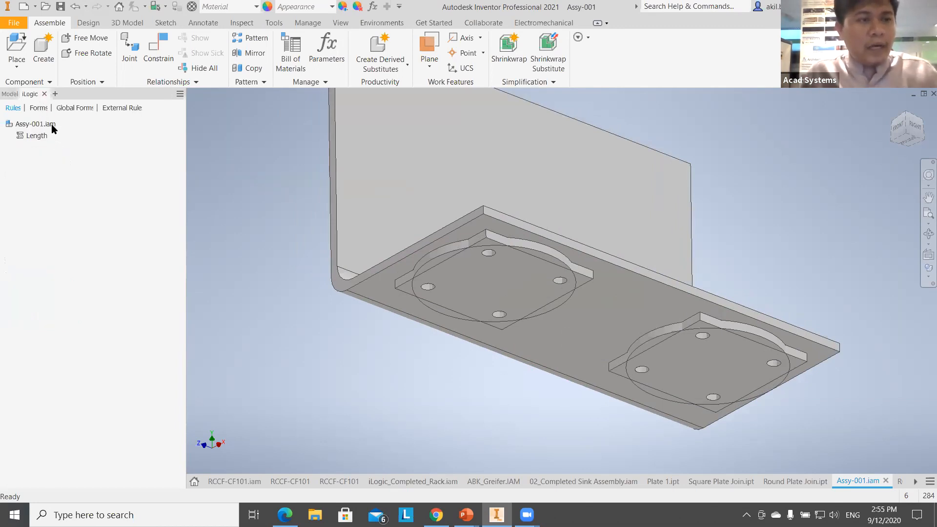
right_click(55, 161)
click(73, 169)
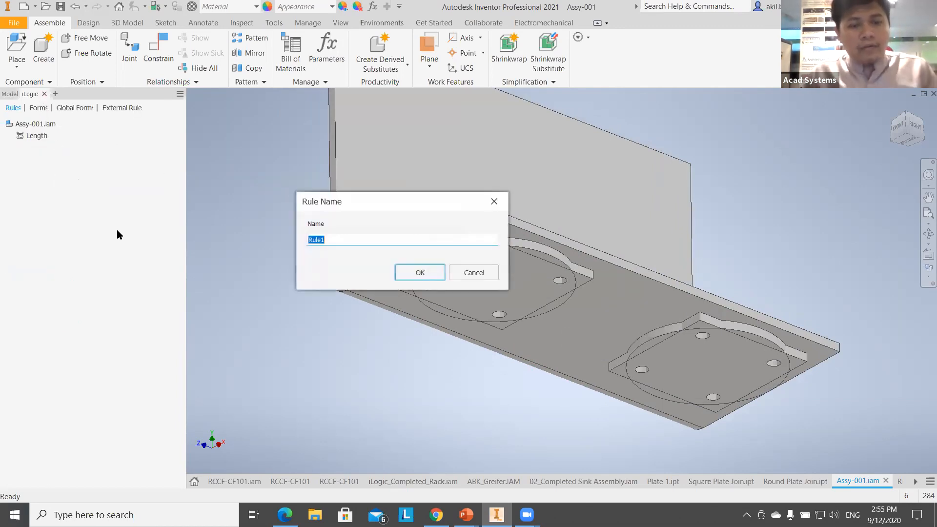
text(Base)
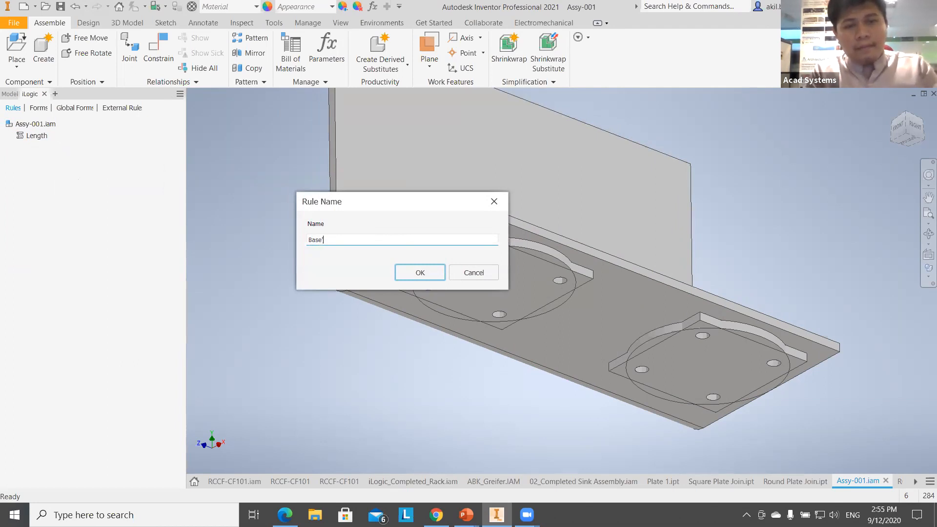
key(Return)
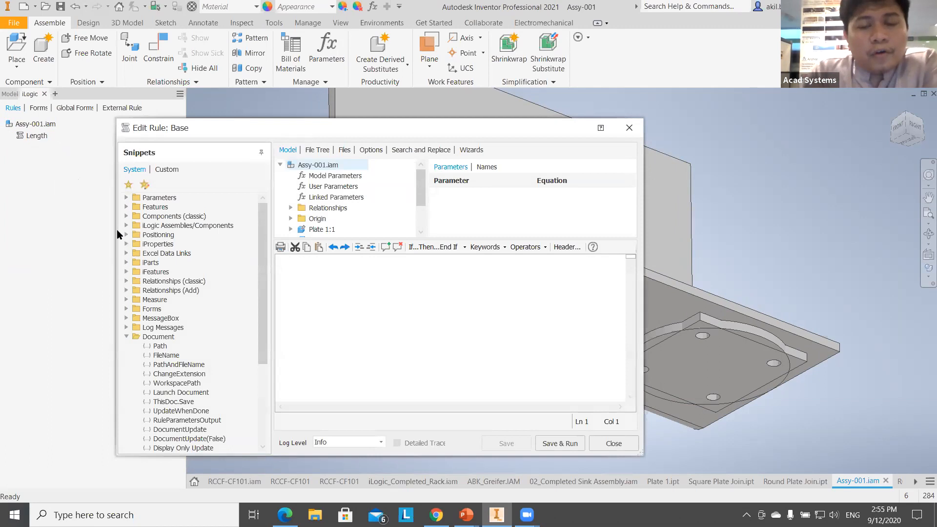
- Insert an If...Then...End If block into the Base rule with the condition Base_type = "Round"
click(334, 186)
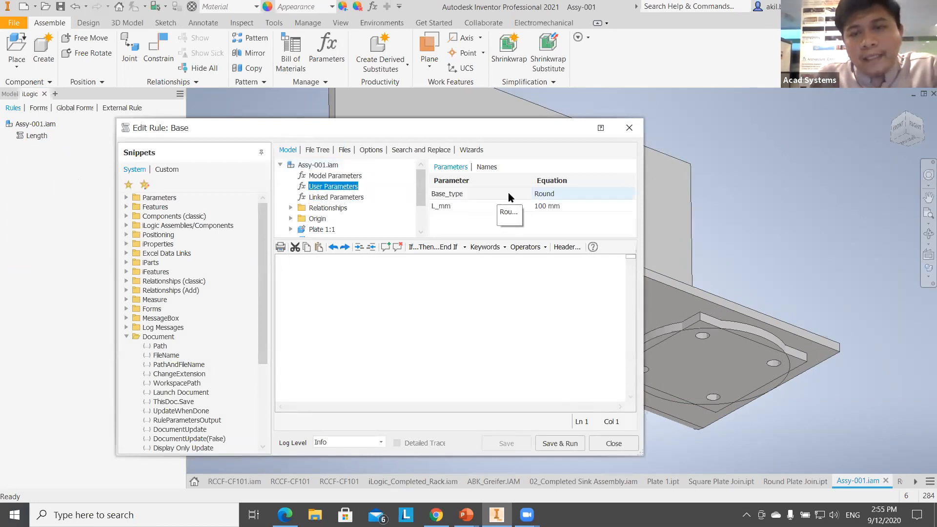
click(440, 250)
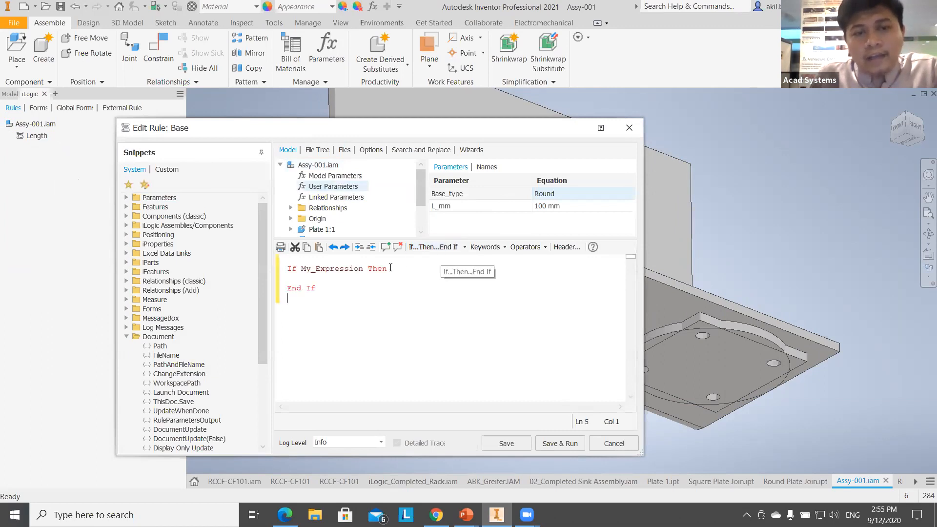
double_click(453, 194)
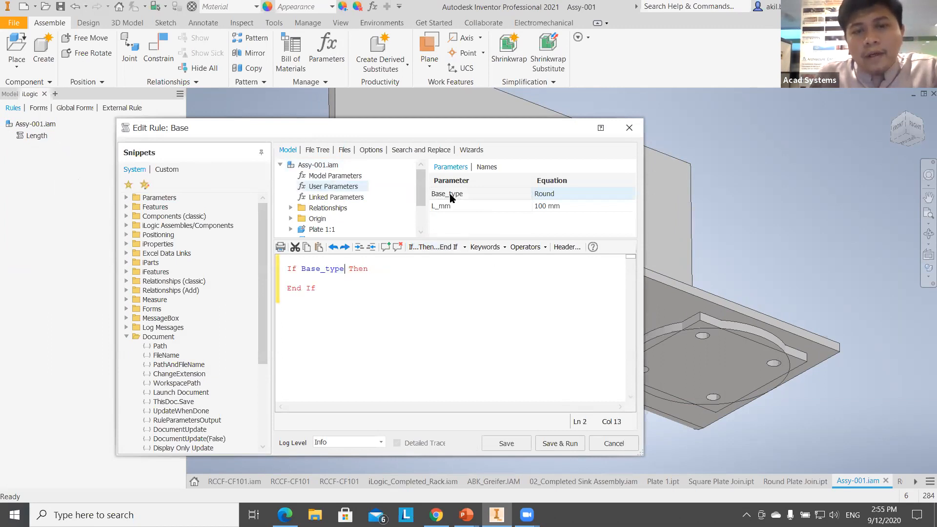
text(= ")
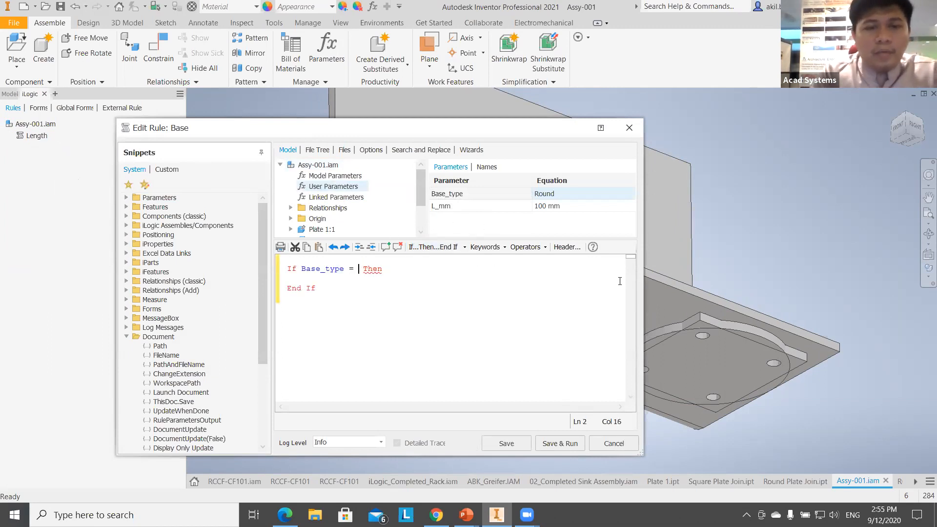
text(Roudn)
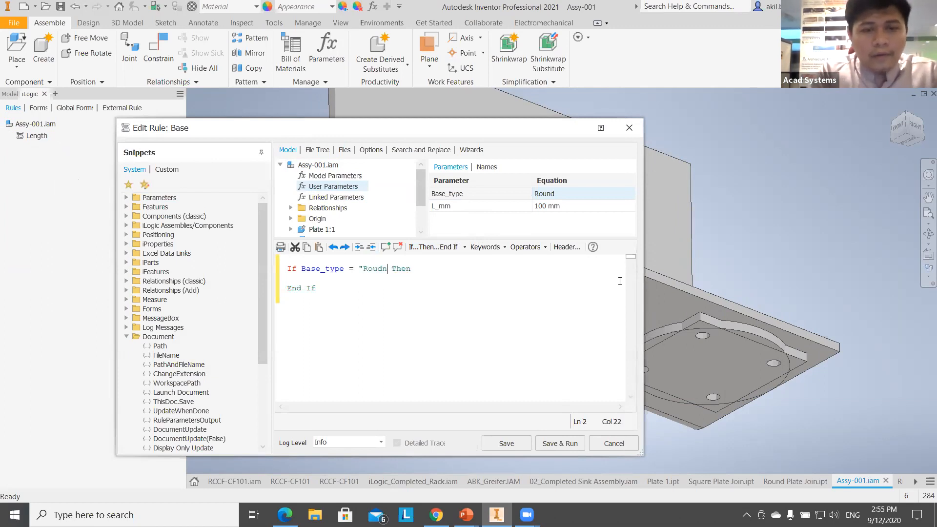
key(BackSpace)
key(BackSpace)
text(nd)
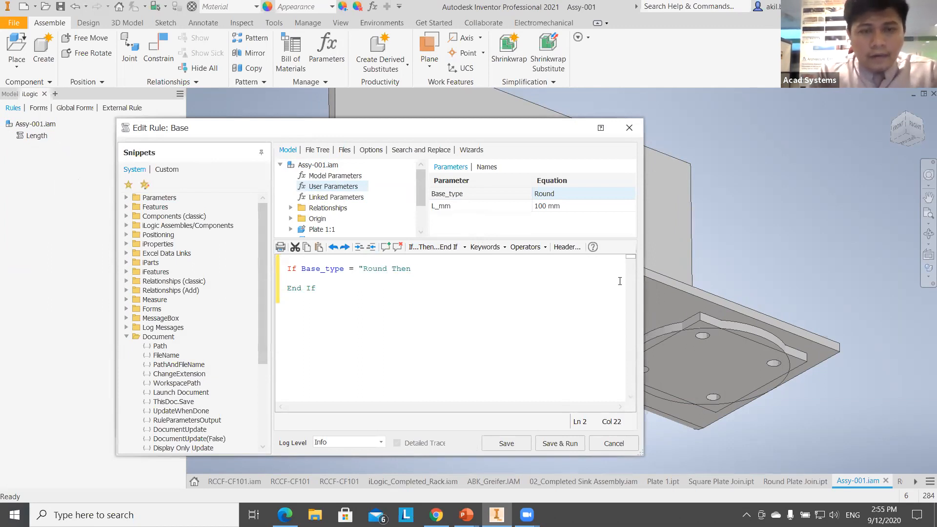
text(" Then)
key(Return)
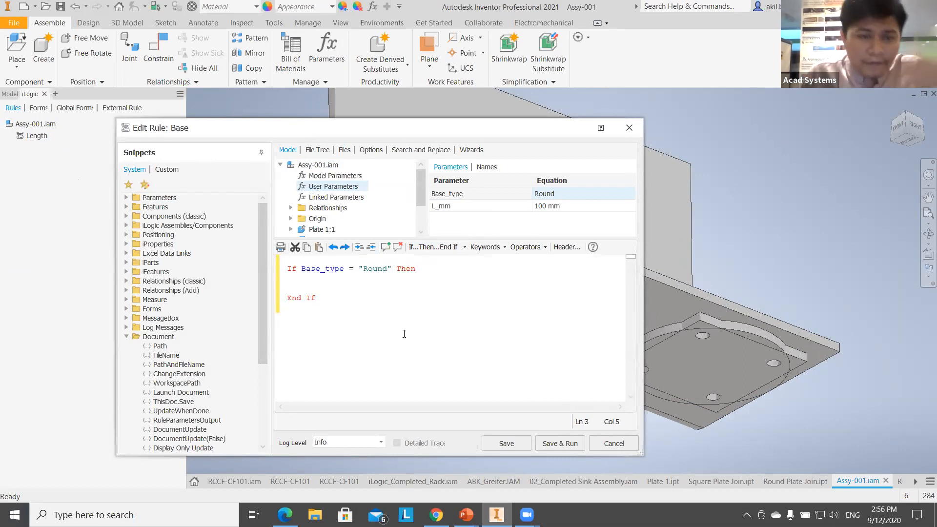
- Capture the current IsActive state of Round Plate Join:1 and Round Plate Join:2 inside the "Round" condition
click(125, 337)
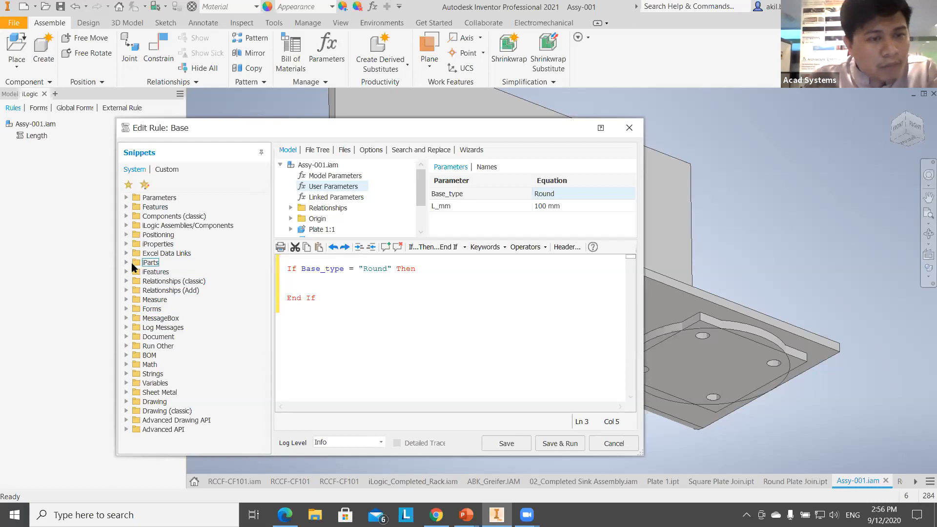
click(125, 215)
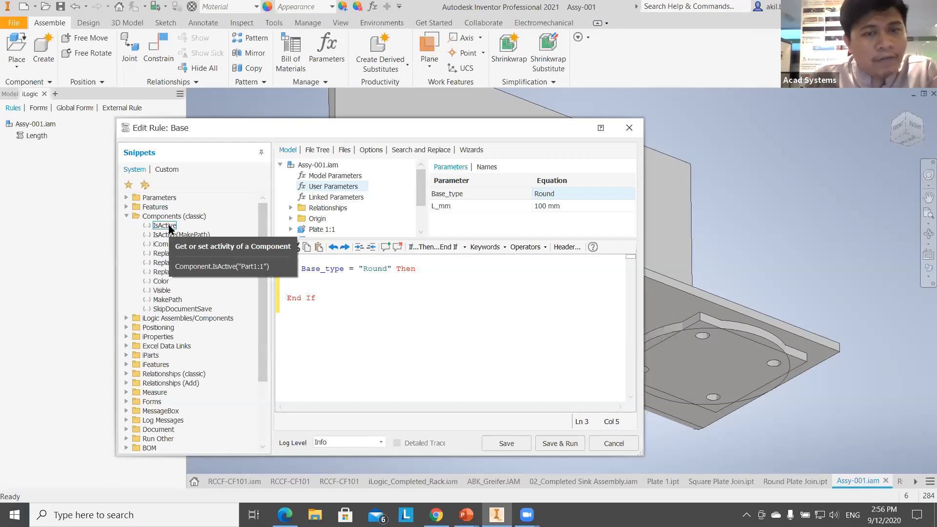
drag(423, 196, 424, 231)
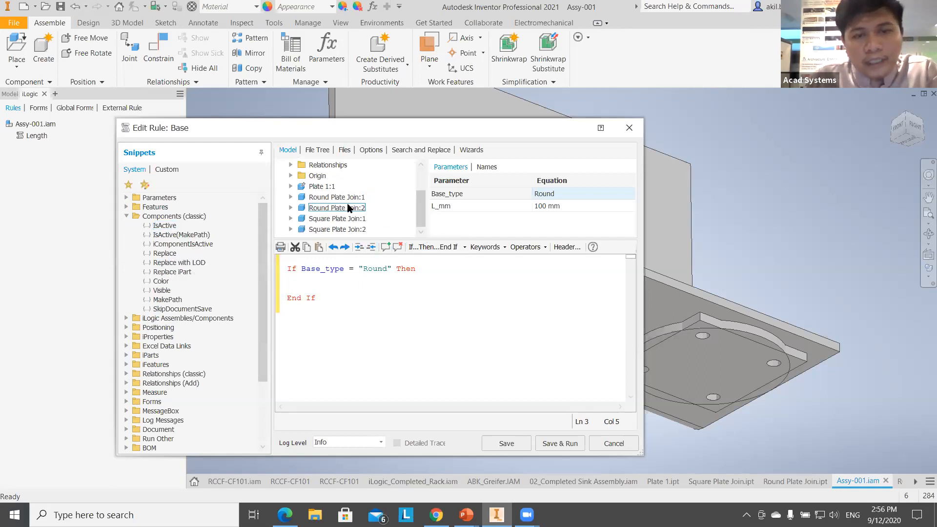
click(337, 197)
right_click(332, 197)
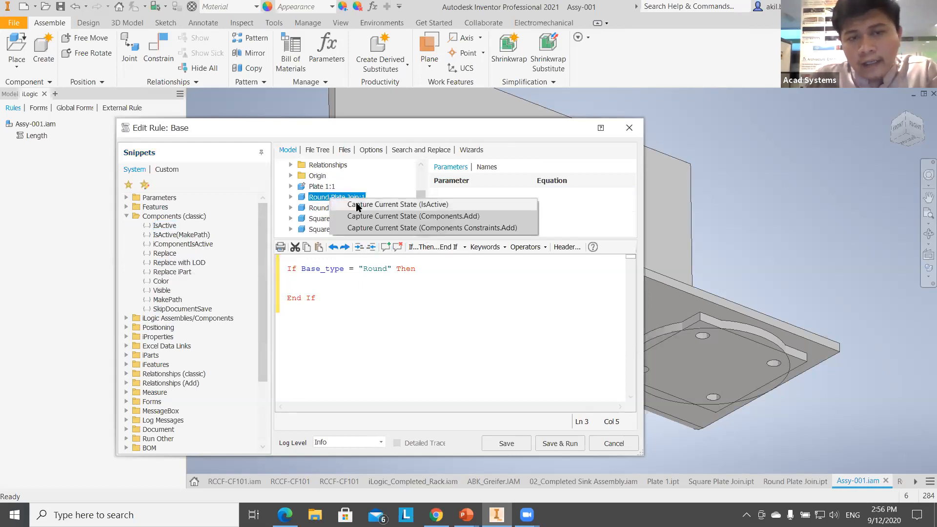
click(356, 204)
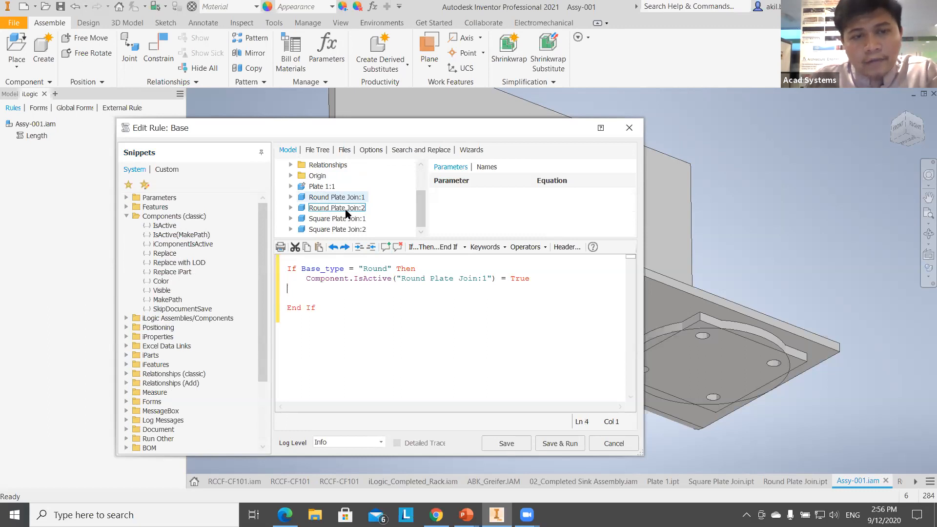
right_click(347, 208)
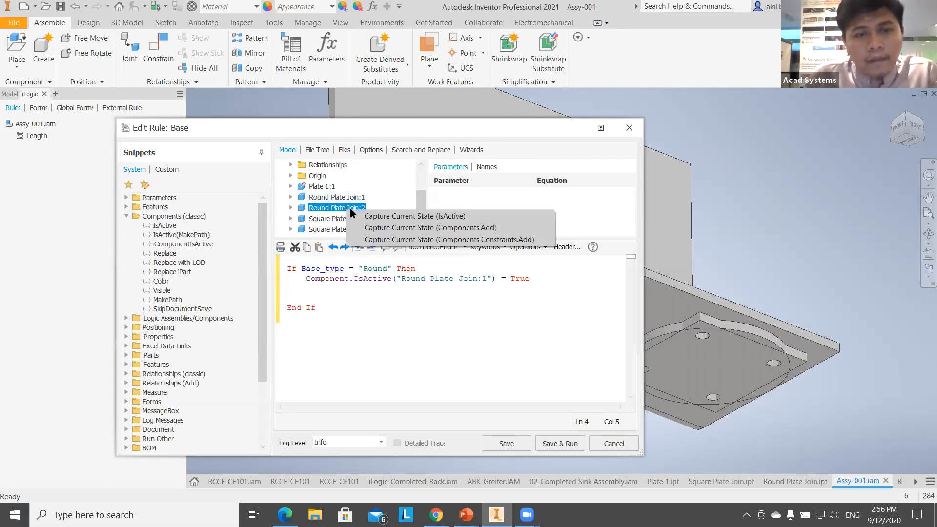
click(358, 214)
- Capture the current IsActive state of Square Plate Join:1 and Square Plate Join:2 below the round plate lines
right_click(345, 220)
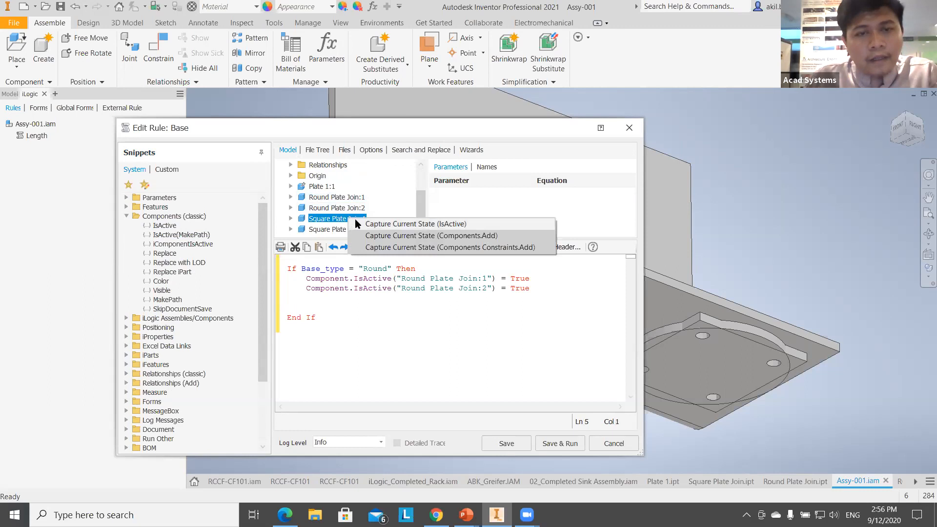
click(313, 300)
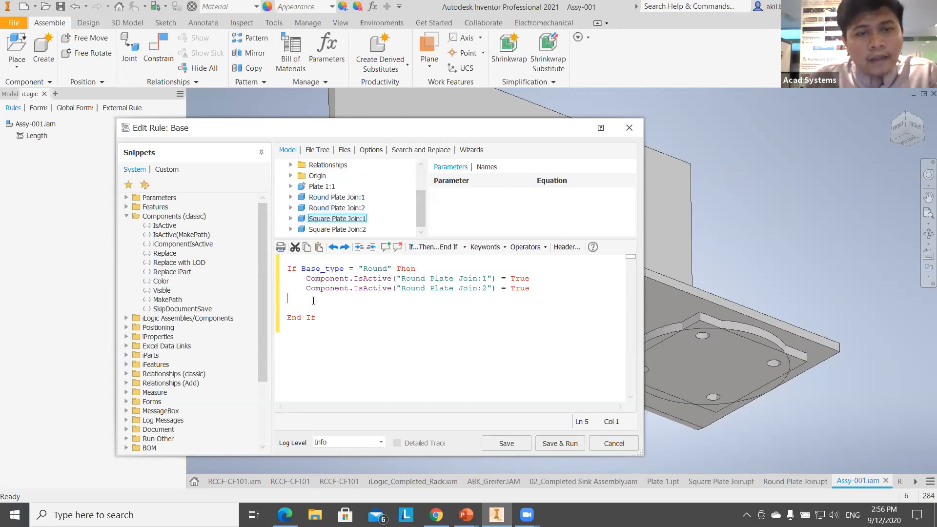
right_click(345, 221)
click(364, 228)
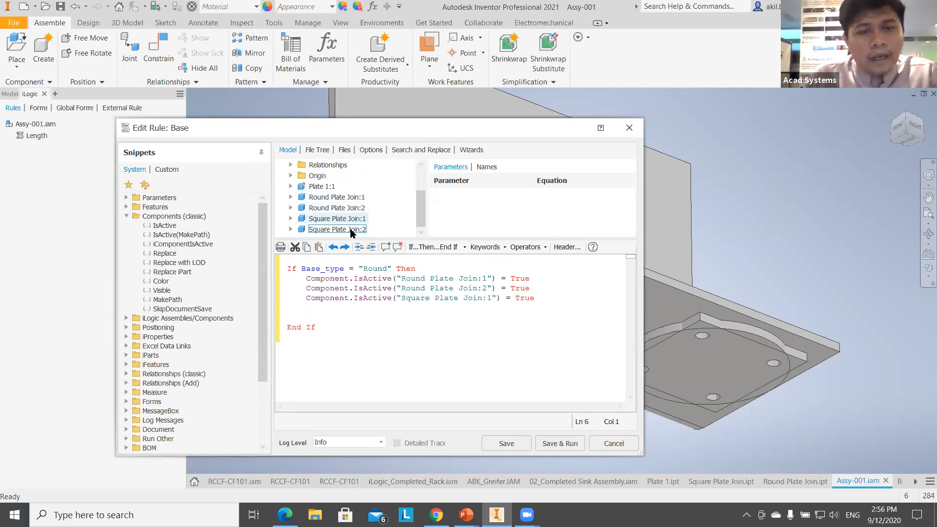
right_click(352, 230)
click(373, 237)
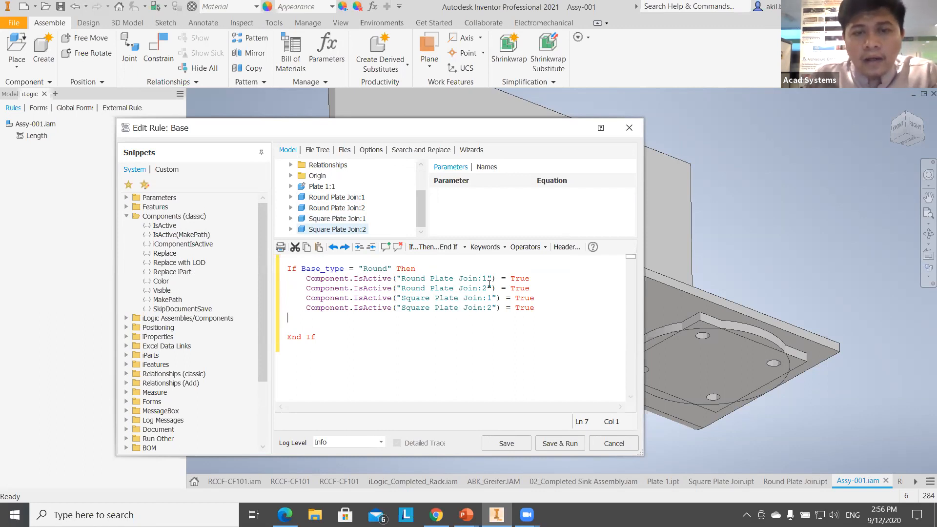
- Set both Square Plate Join components to False in the "Round" condition
drag(535, 298, 515, 297)
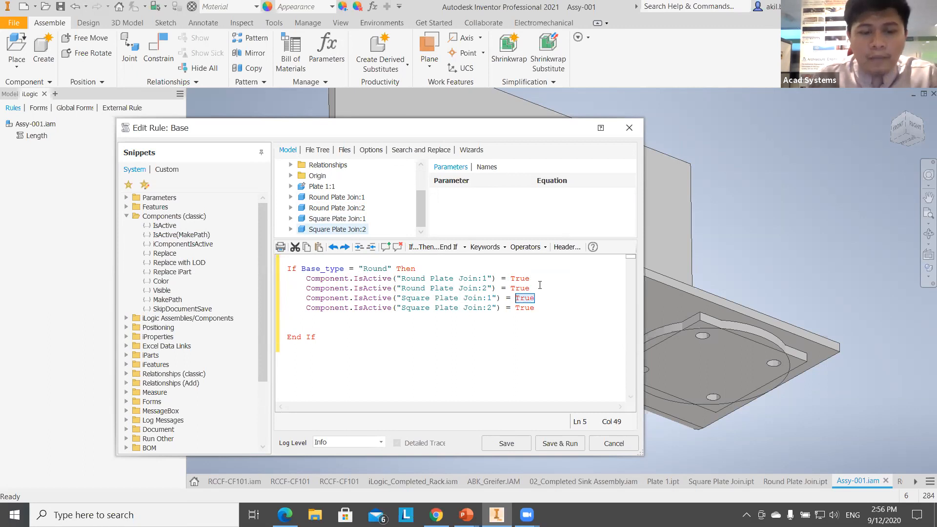
text(False)
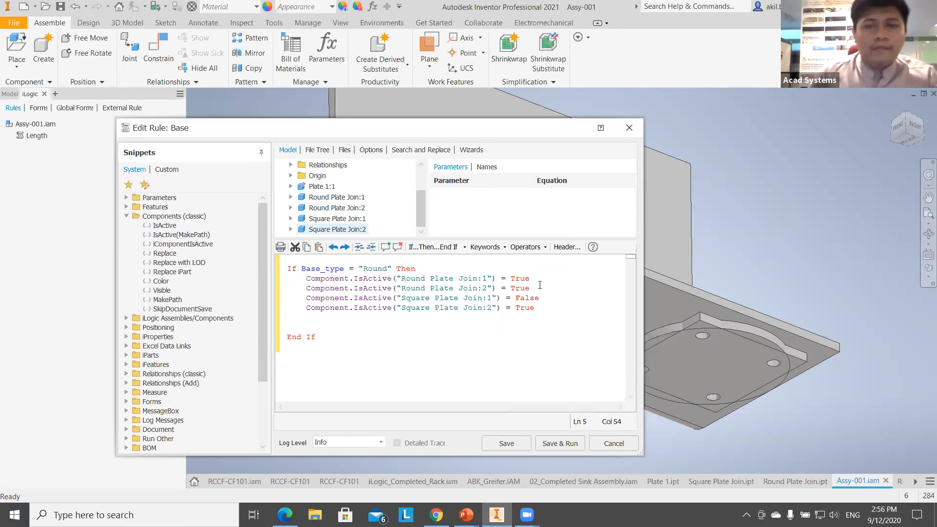
drag(533, 308, 515, 307)
text(False)
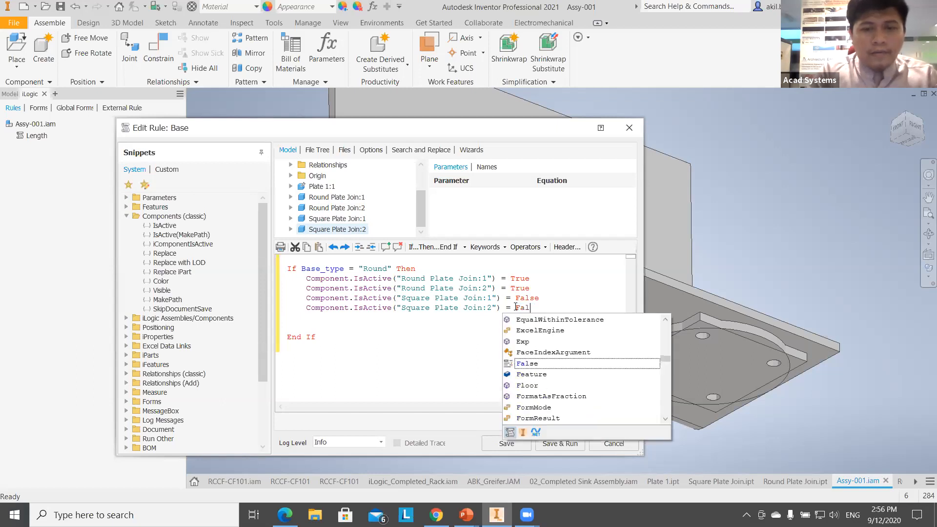
- Add an Else line after the "Round" block and paste a copy of the condition and its four component lines below it
drag(550, 311, 288, 259)
key(ctrl+c)
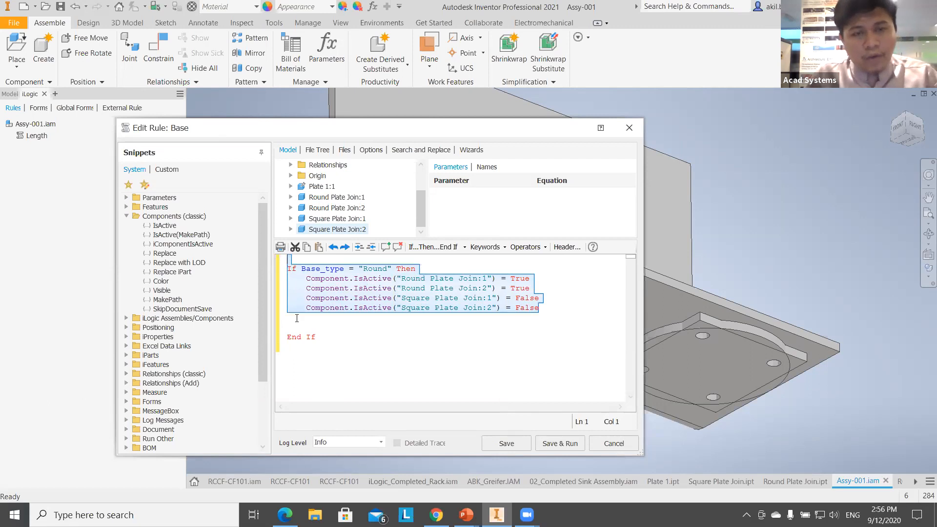
click(298, 319)
text(Else)
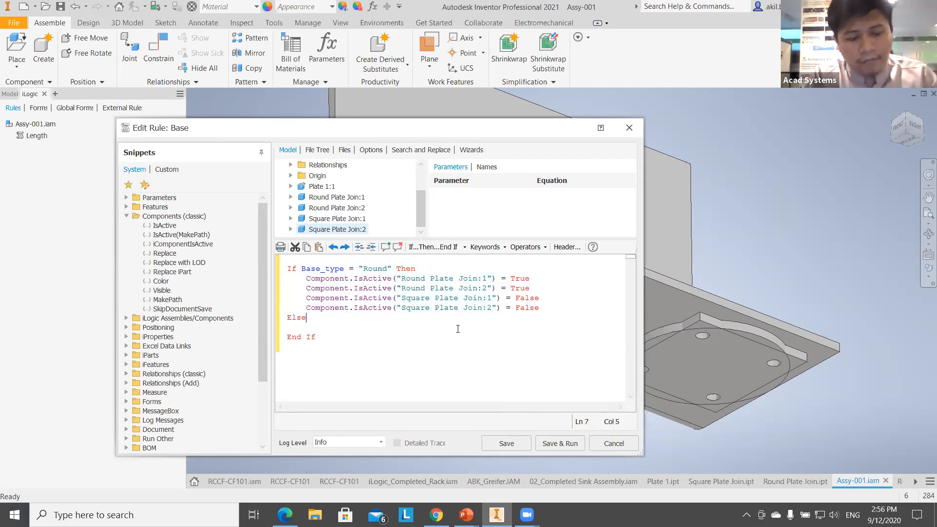
key(ctrl+v)
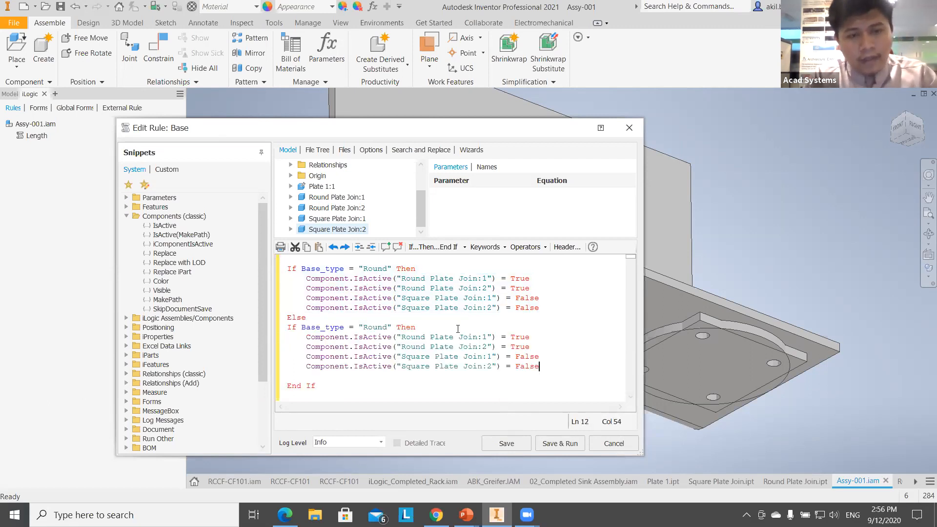
- Join Else with the copied condition to form ElseIf and change its Base_type value to "Square"
click(286, 327)
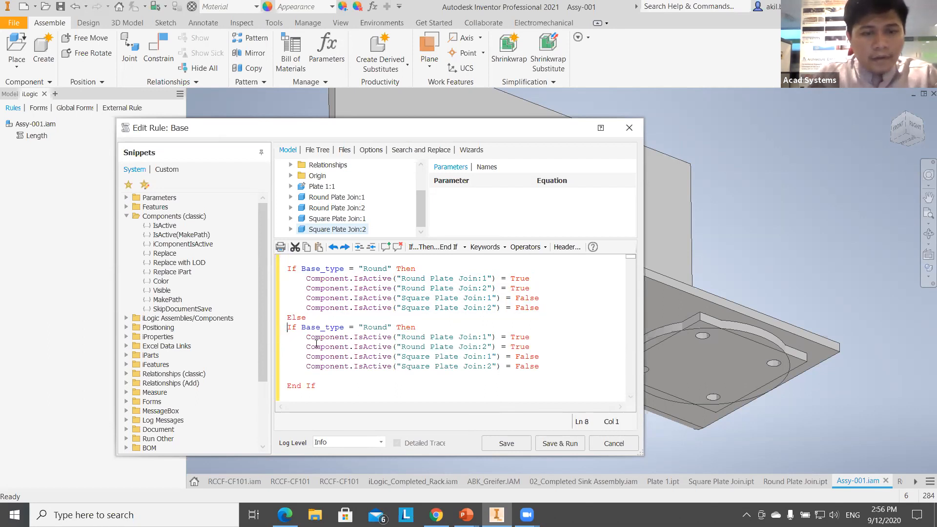
key(BackSpace)
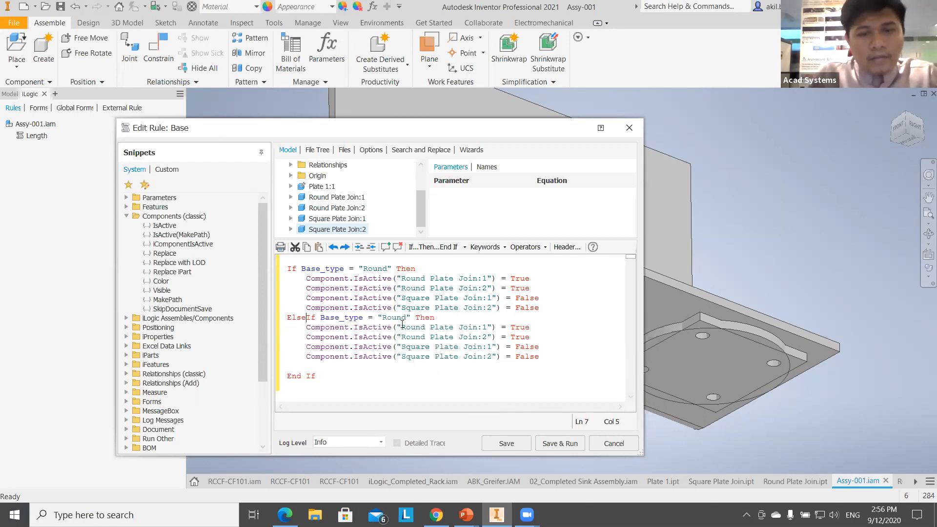
drag(406, 319, 382, 319)
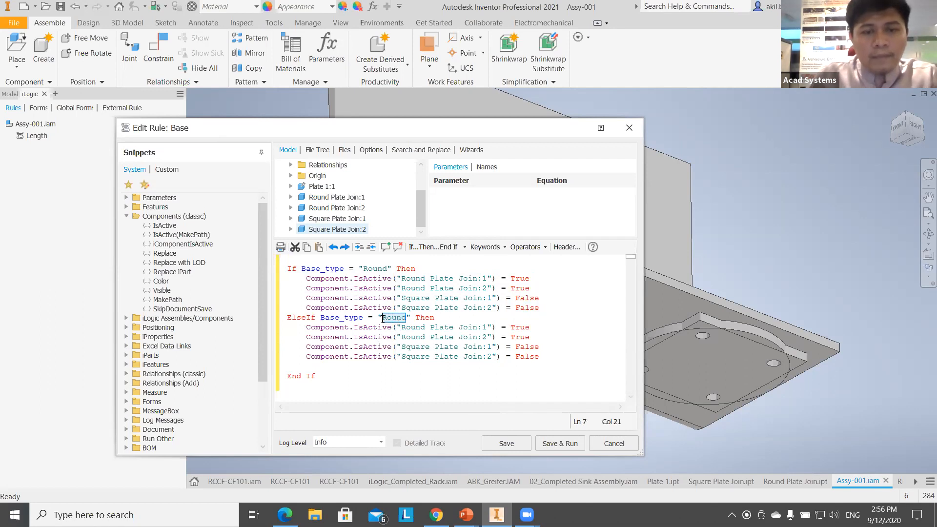
text(S)
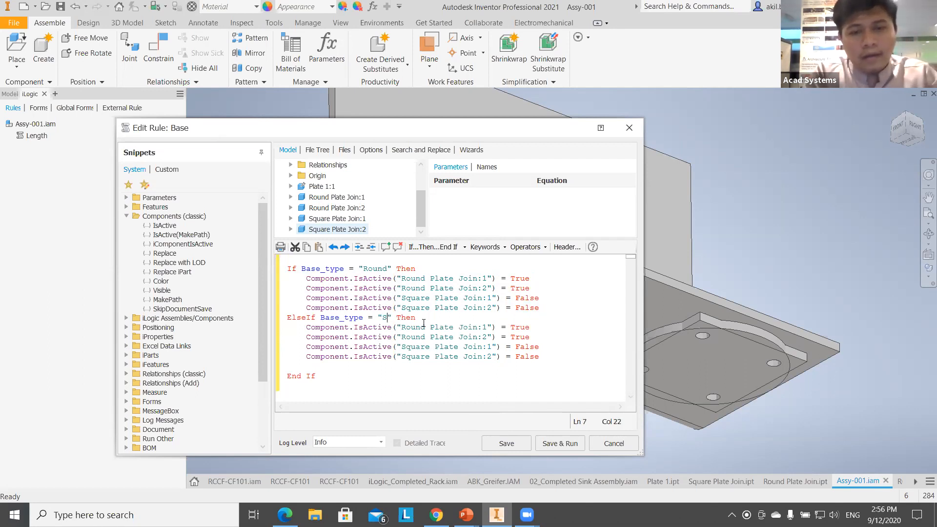
text(quare)
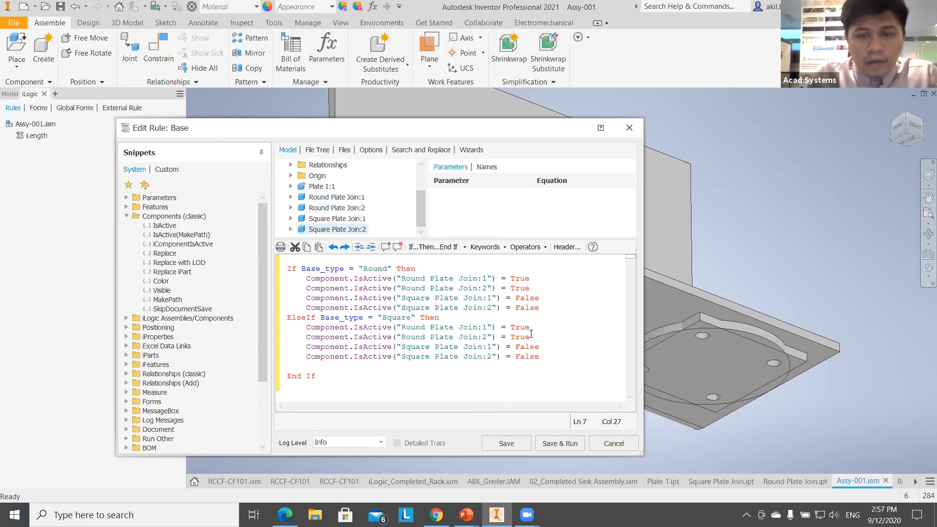
- Set Round Plate Join:1 and Round Plate Join:2 to False in the "Square" branch
drag(531, 328, 512, 328)
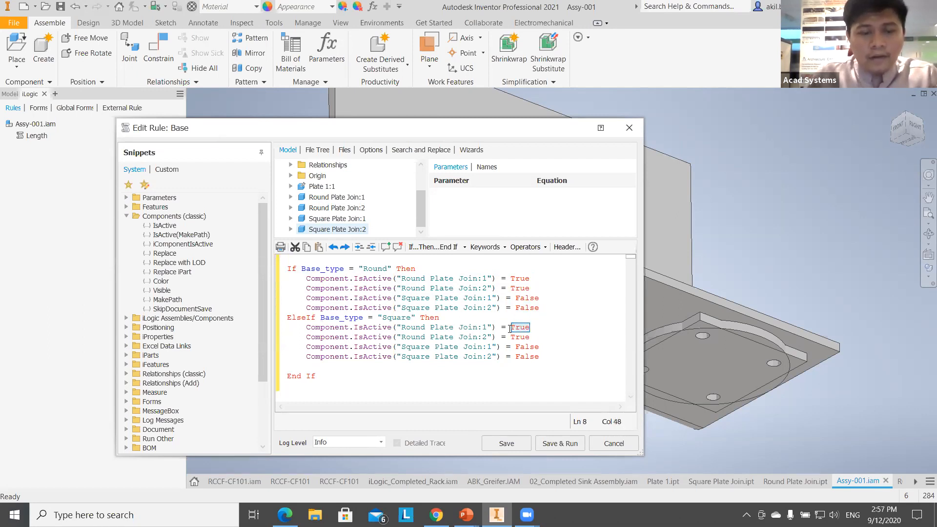
text(Fa)
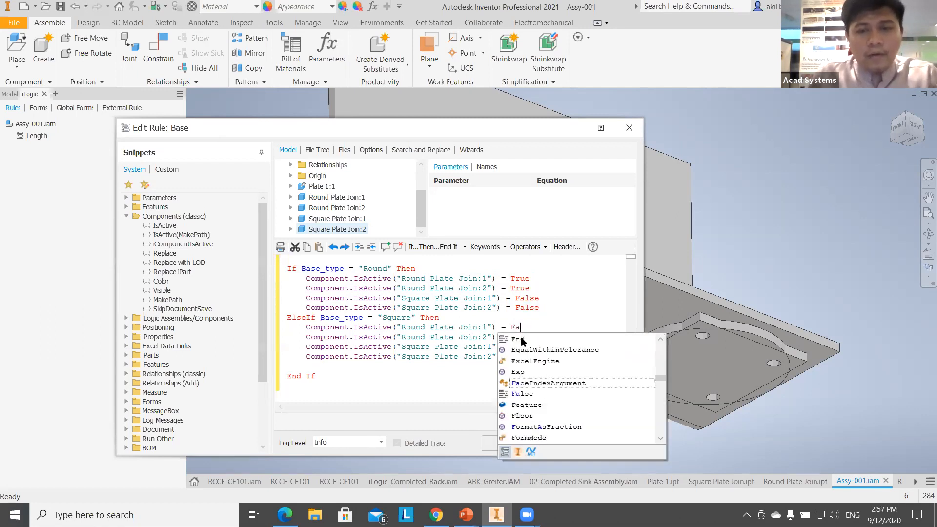
double_click(531, 394)
drag(531, 340, 512, 338)
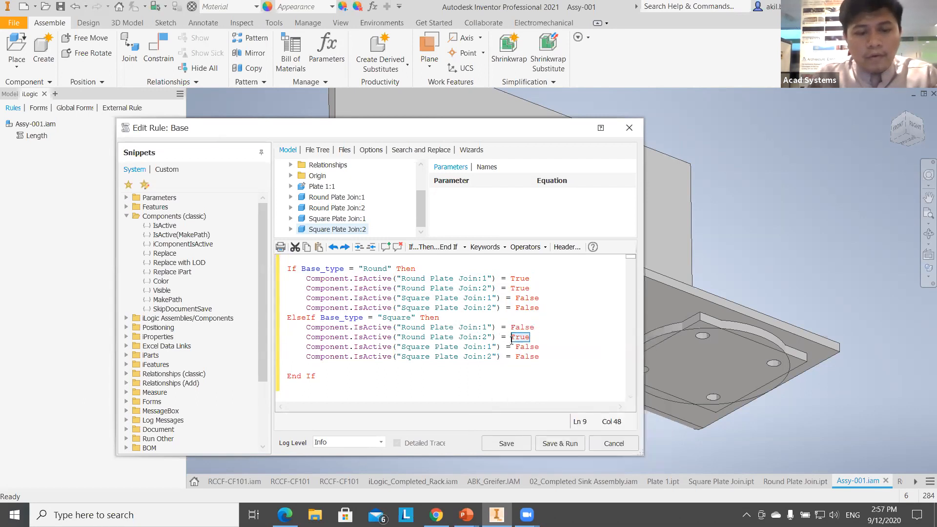
text(fa)
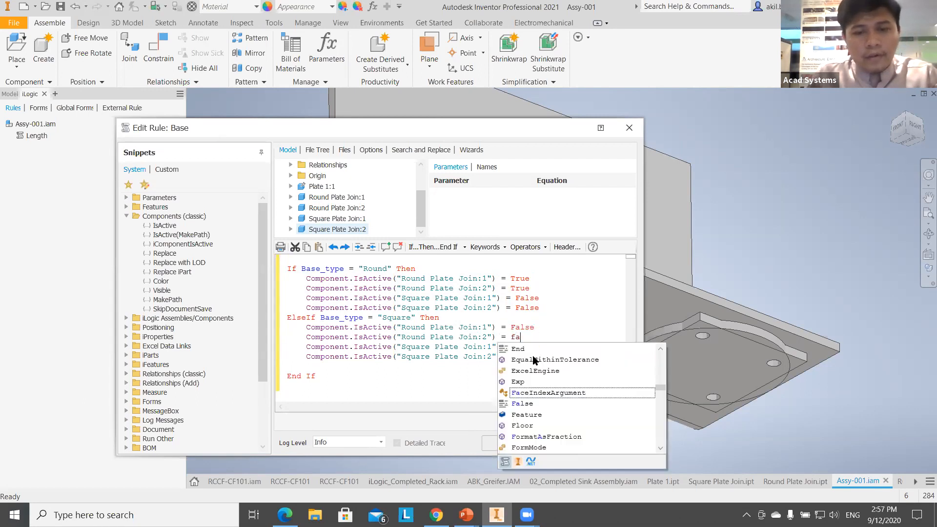
double_click(533, 404)
- Set Square Plate Join:1 and Square Plate Join:2 to True in the "Square" branch
drag(539, 347, 516, 348)
text(tr)
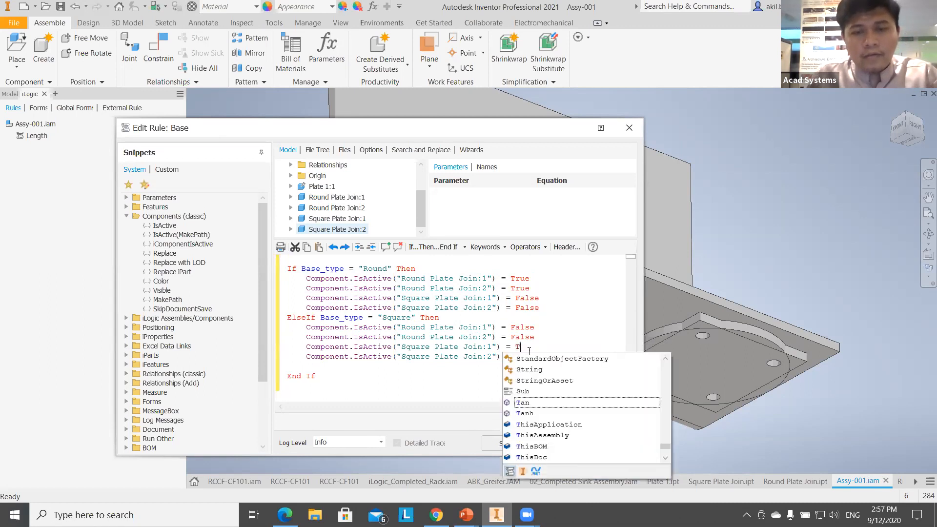
double_click(533, 420)
drag(540, 357, 516, 357)
text(Tr)
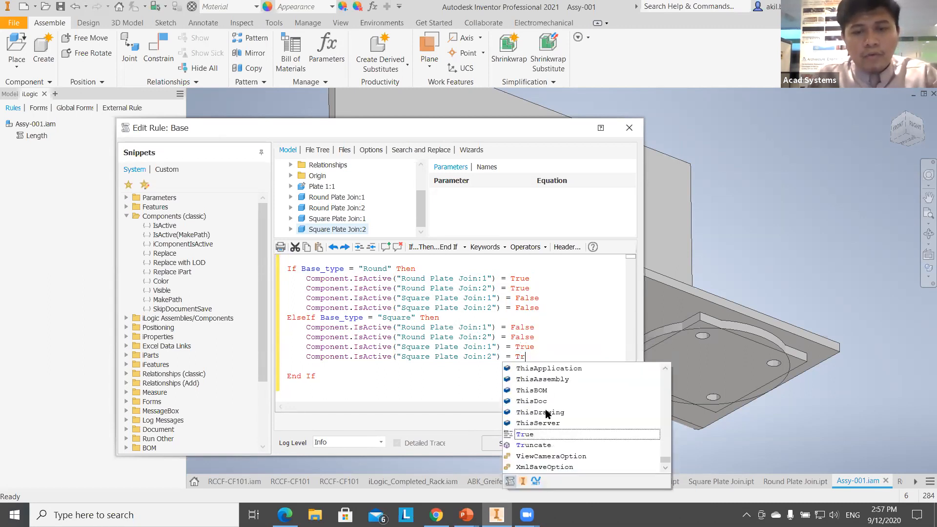
double_click(527, 434)
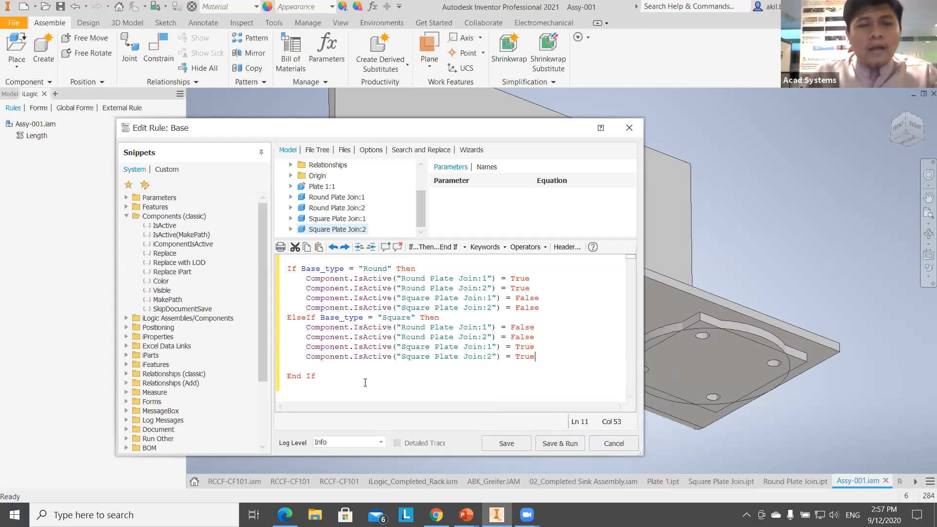
- Copy the Base rule's entire code, save and run the rule, and close the rule editor
drag(365, 382, 270, 261)
key(ctrl+c)
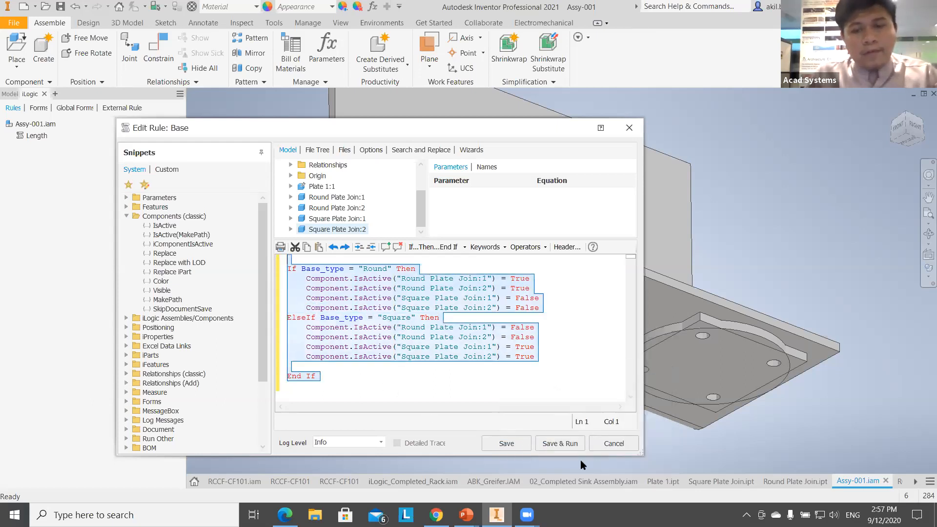
click(564, 442)
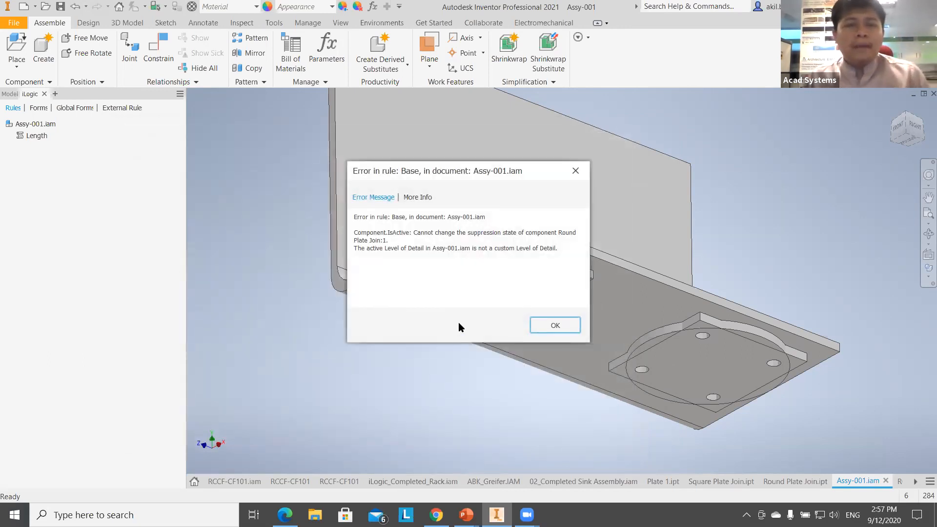
click(550, 327)
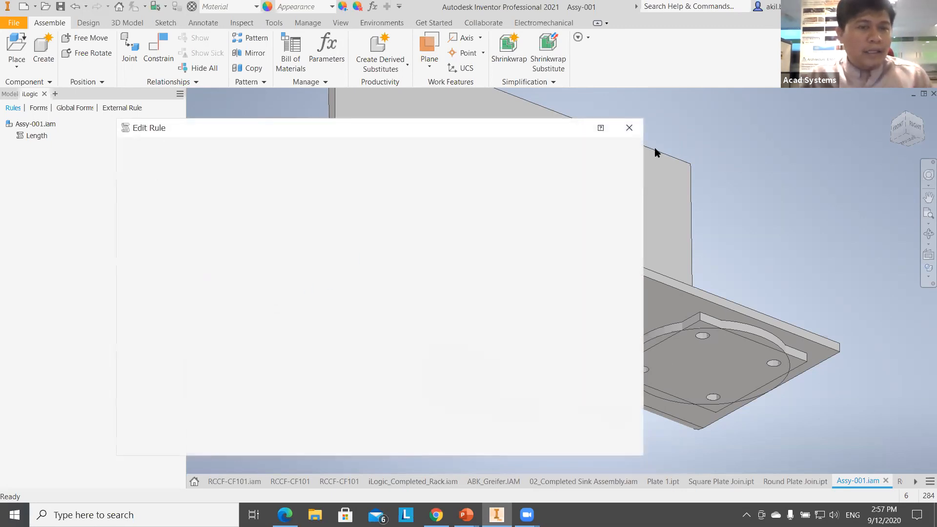
click(629, 128)
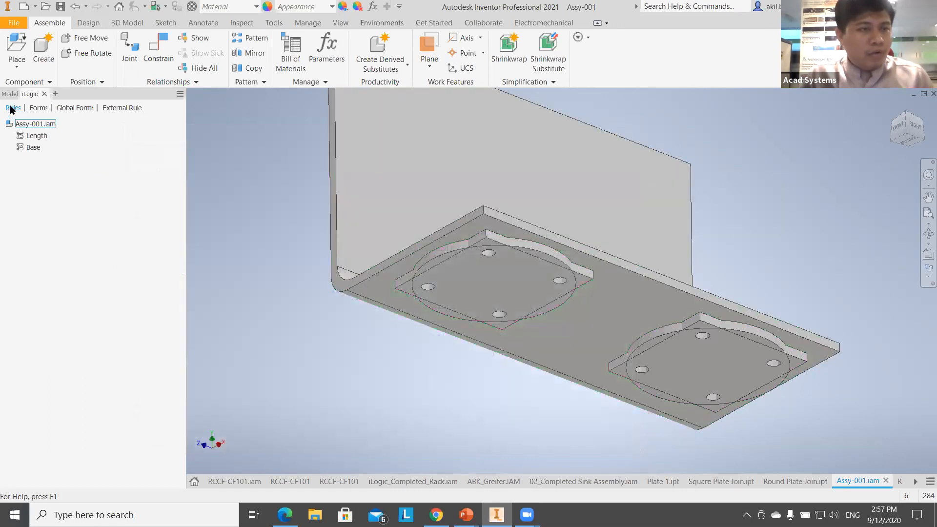
- Create a new level of detail under the assembly's representations
click(9, 94)
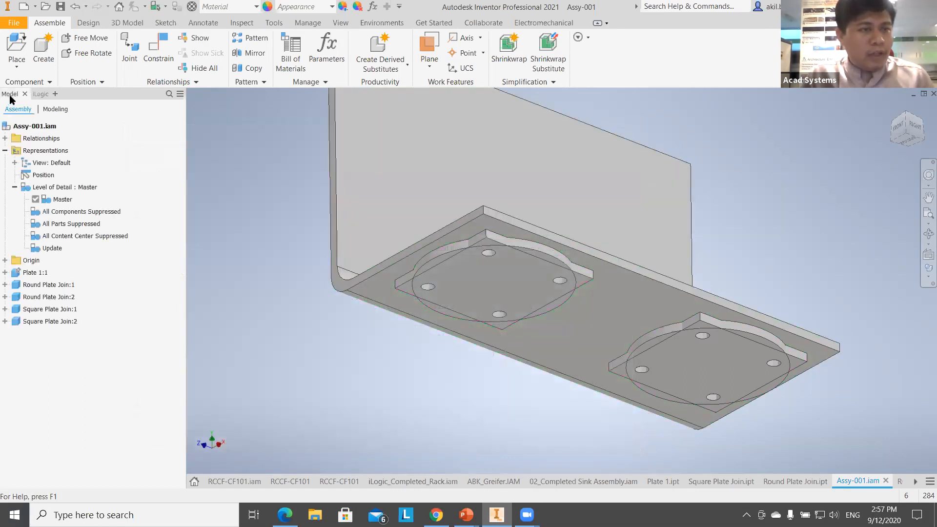
right_click(65, 190)
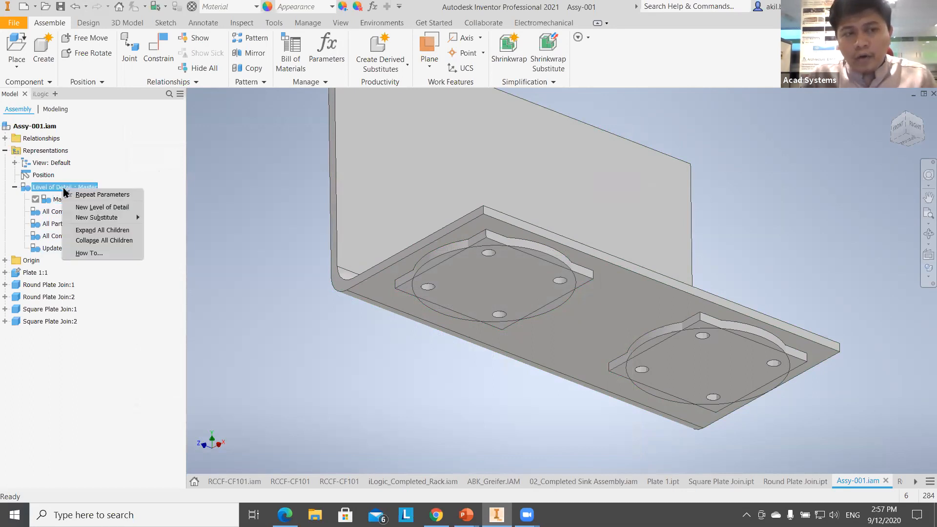
click(97, 207)
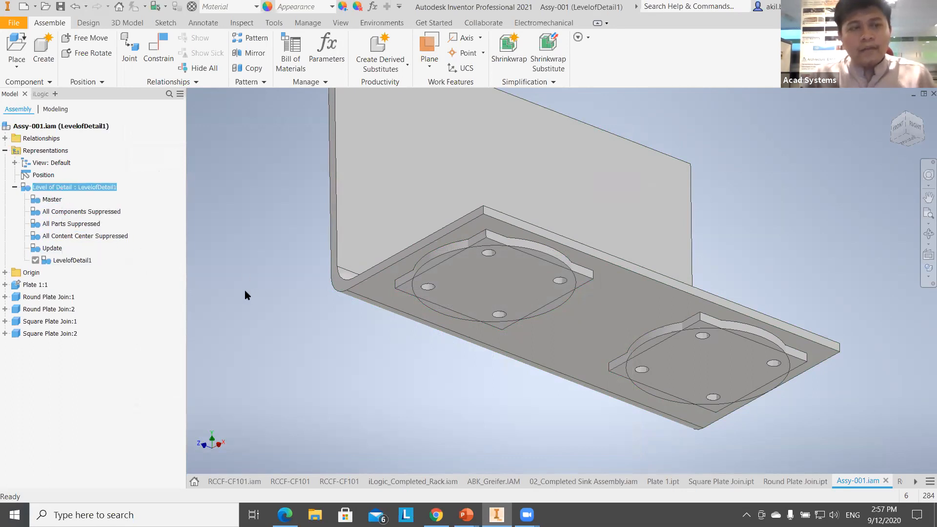
- Rename the new level of detail as "Change Base"
click(85, 260)
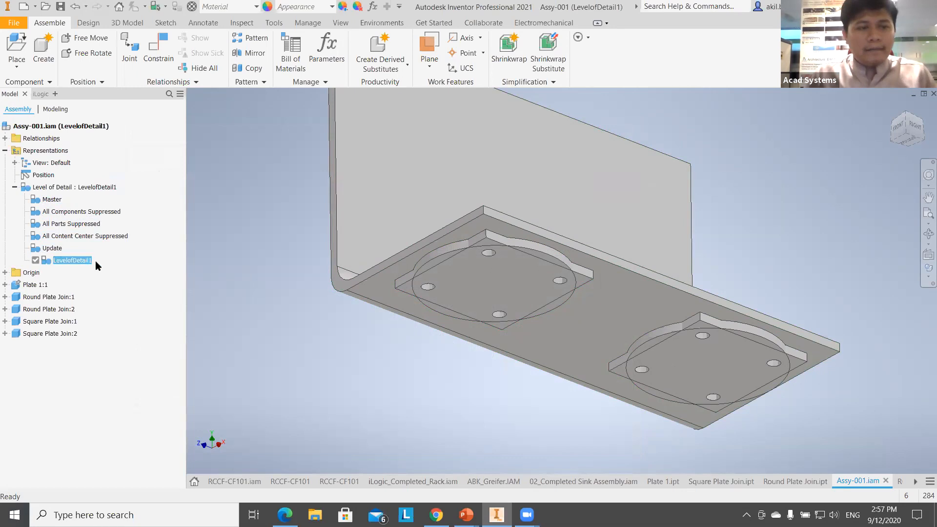
right_click(83, 262)
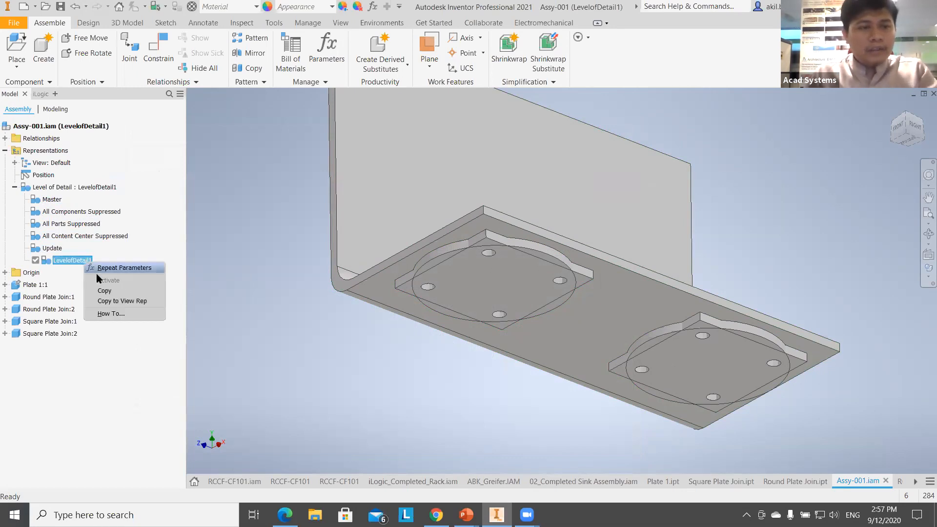
click(72, 261)
text(Cahng)
key(BackSpace)
key(BackSpace)
key(BackSpace)
key(BackSpace)
text(hanf)
key(BackSpace)
text(ge Base)
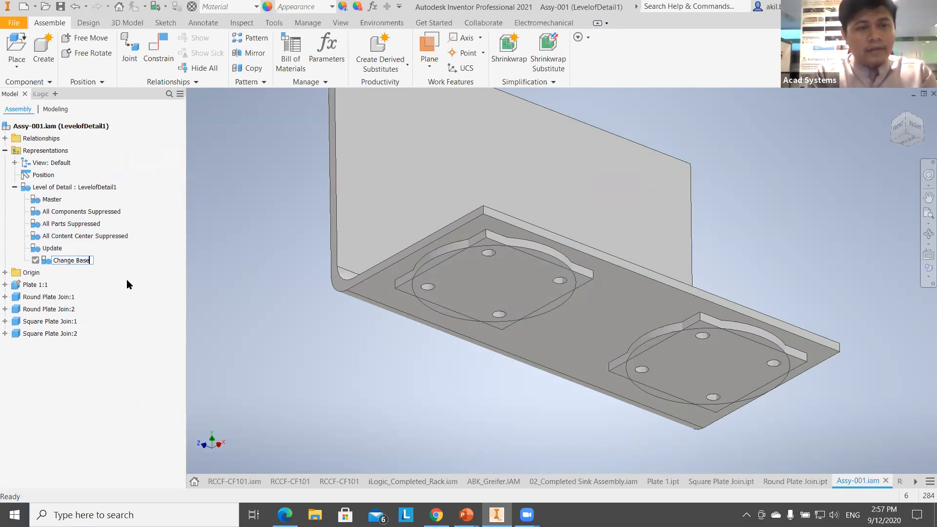
key(Return)
click(65, 261)
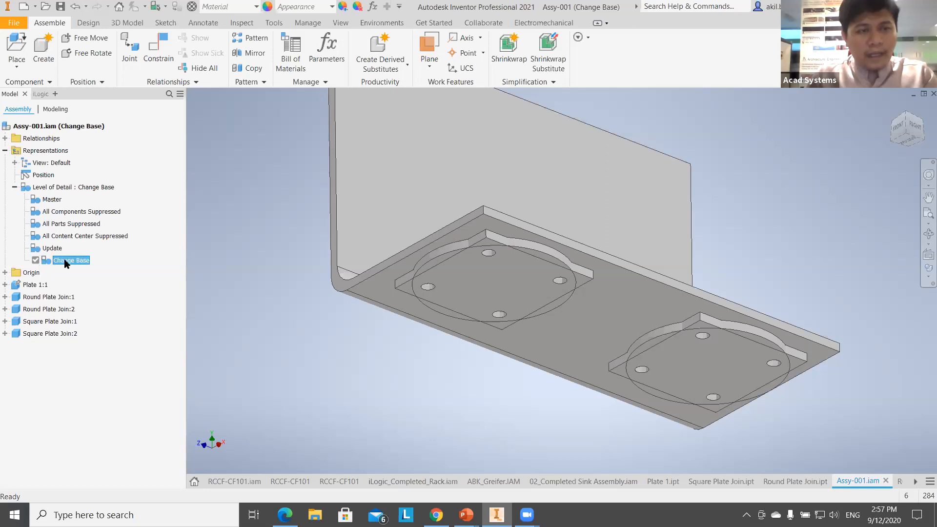
- Reopen the Base rule, replace its code with the copied If/ElseIf block, and save and run it
click(39, 94)
right_click(43, 149)
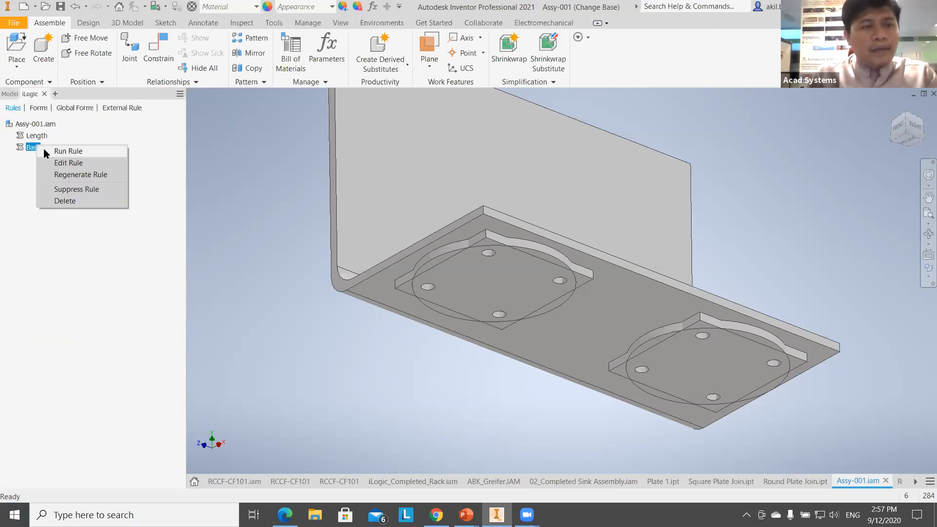
click(66, 163)
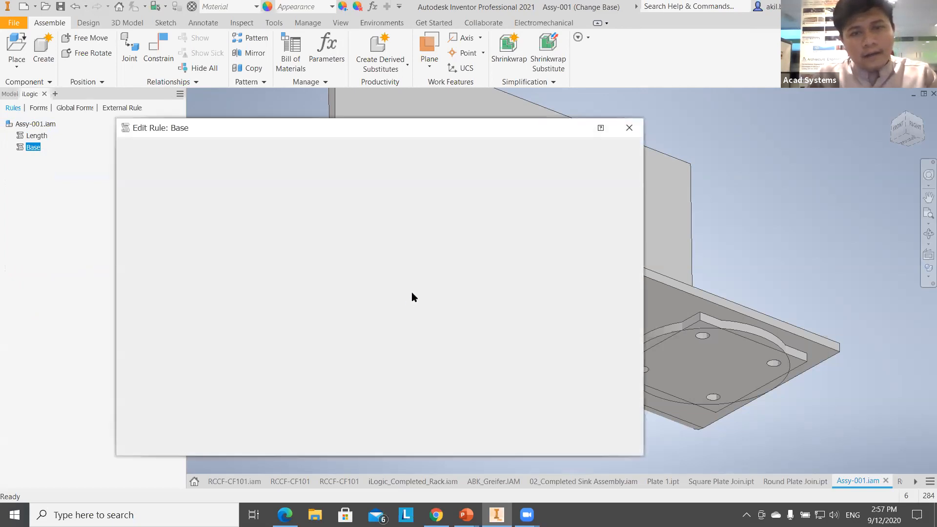
drag(365, 389, 286, 258)
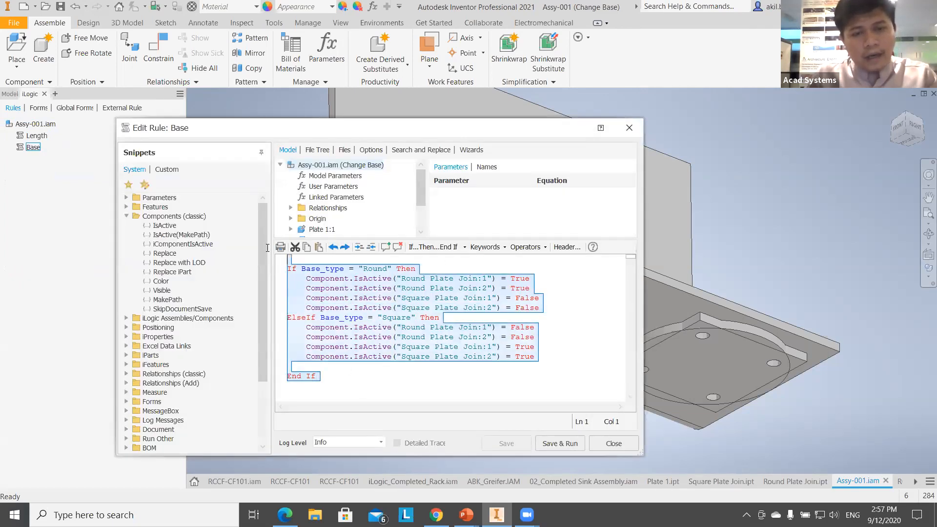
key(ctrl+v)
click(555, 439)
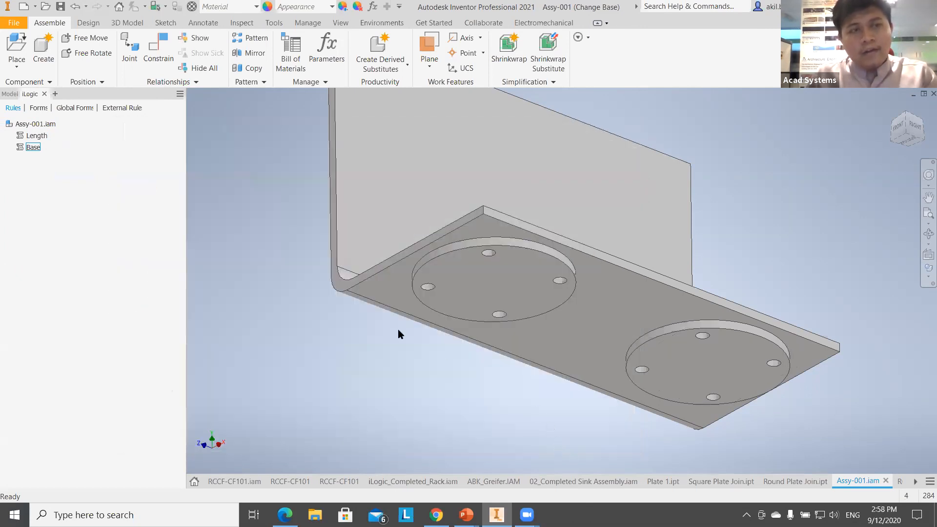
middle_drag(710, 242, 757, 248)
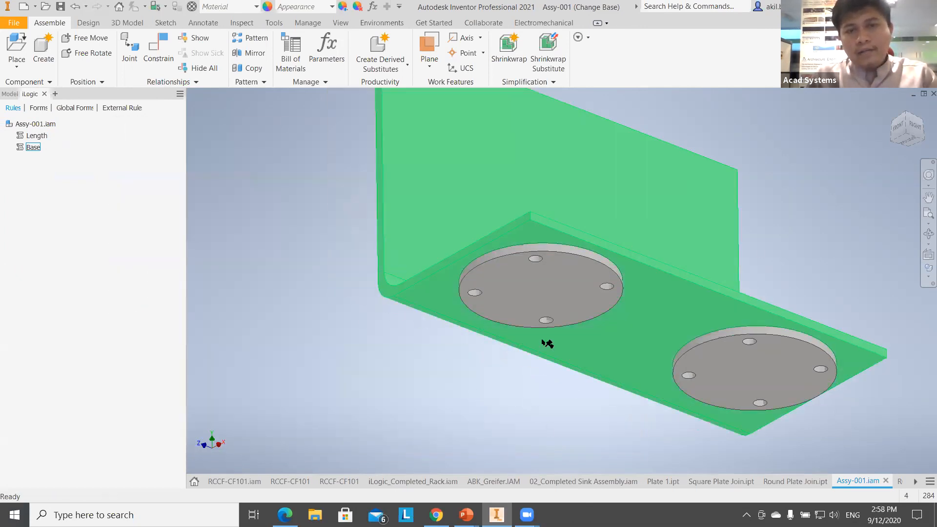
middle_drag(552, 295, 596, 302)
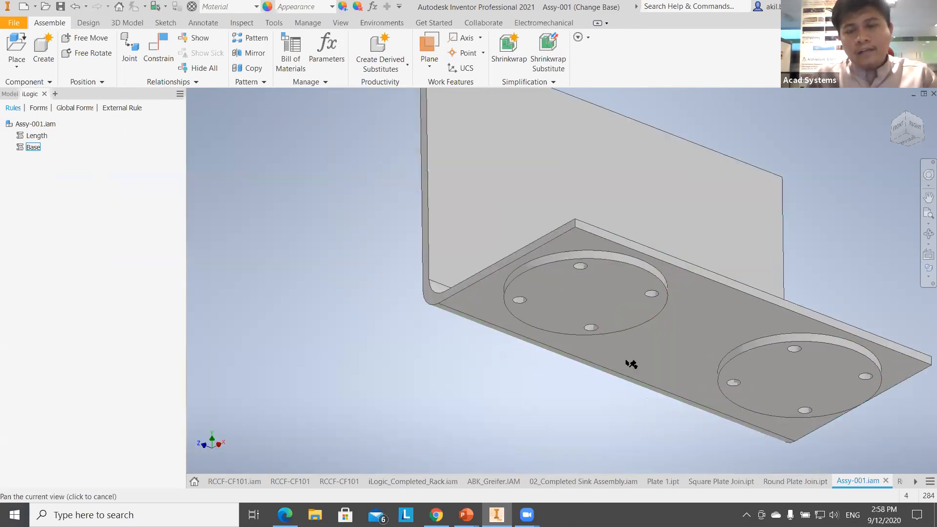
- Test the Base rule by setting the Base_type user parameter to Square and back to Round
click(373, 7)
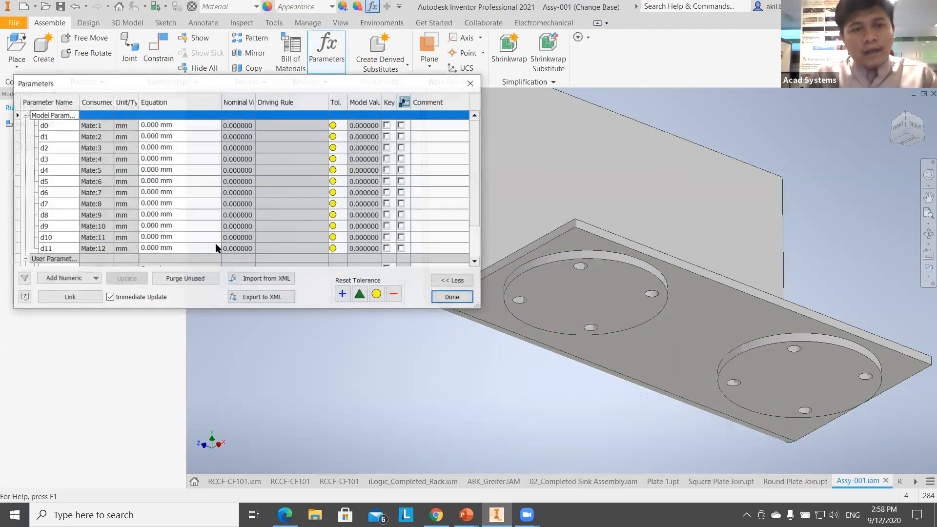
scroll(210, 227, down, 2)
click(215, 226)
click(187, 245)
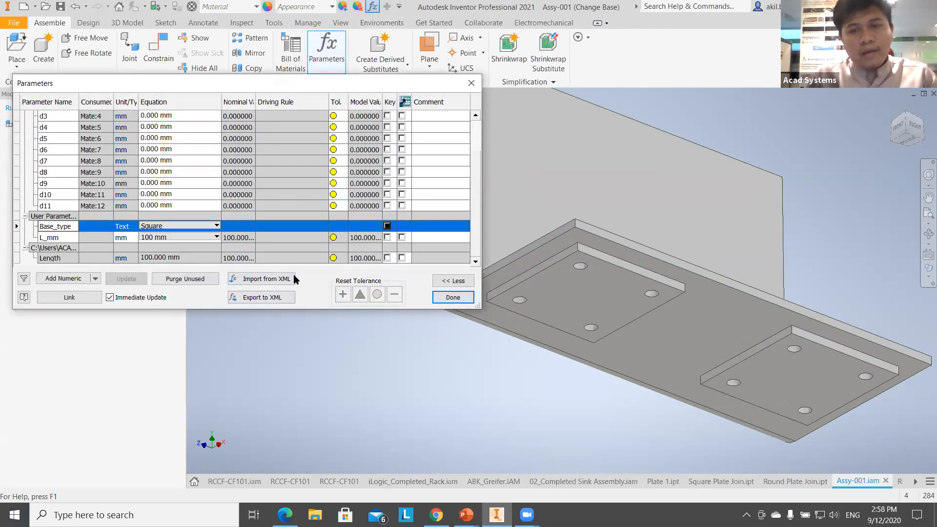
click(212, 224)
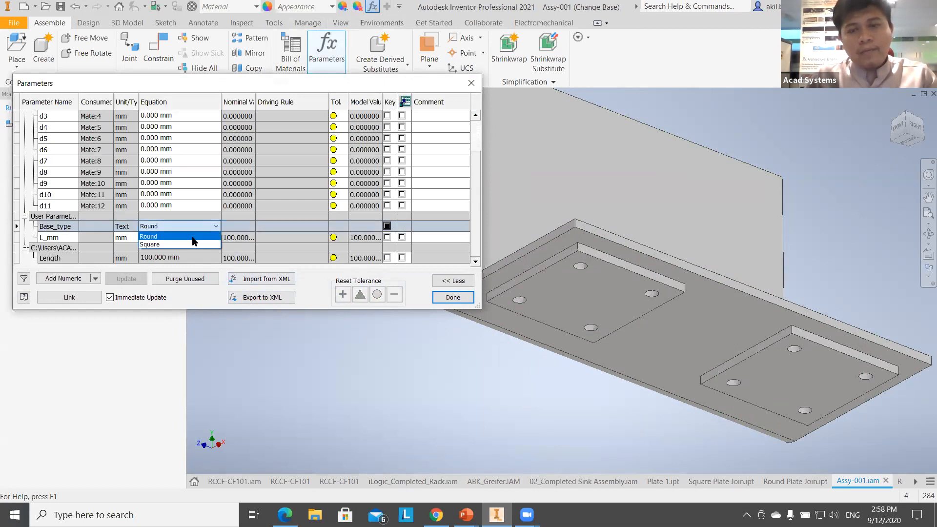
click(194, 238)
- Set the L_mm user parameter to 80 and acknowledge the part length message
click(201, 238)
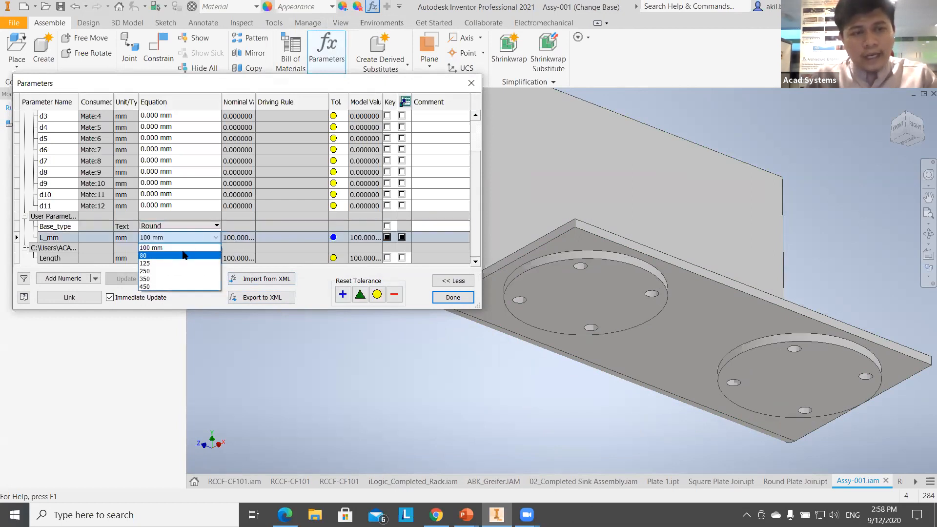
click(182, 256)
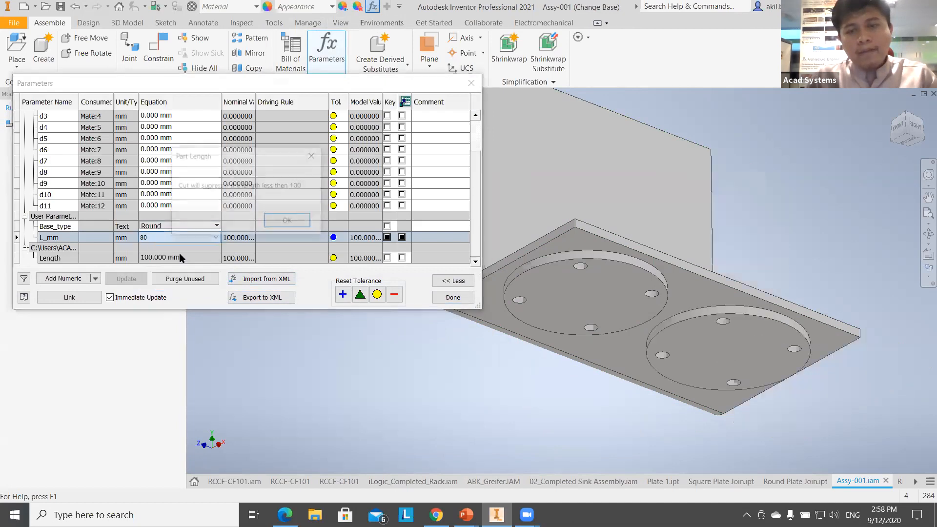
click(294, 223)
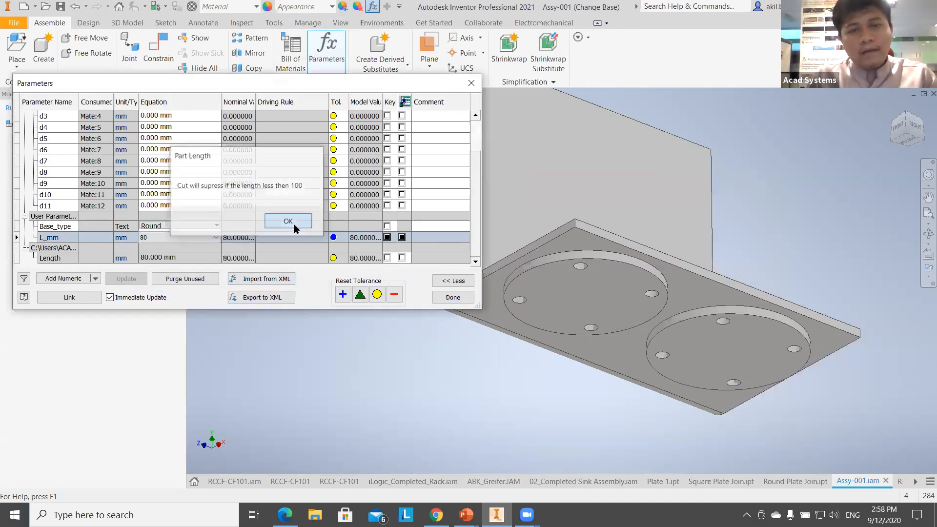
- Set L_mm to 125, dismiss the update error report, and inspect the plate's cuts
click(189, 234)
click(181, 263)
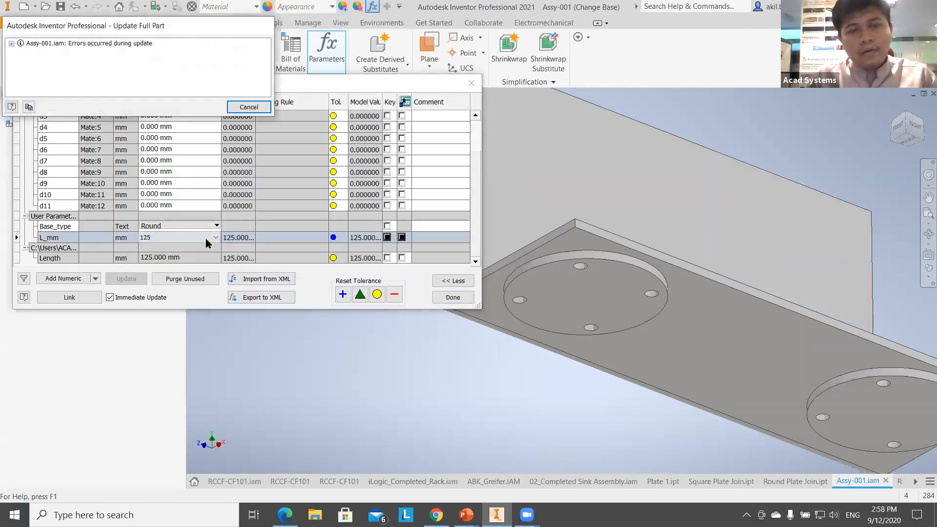
click(246, 104)
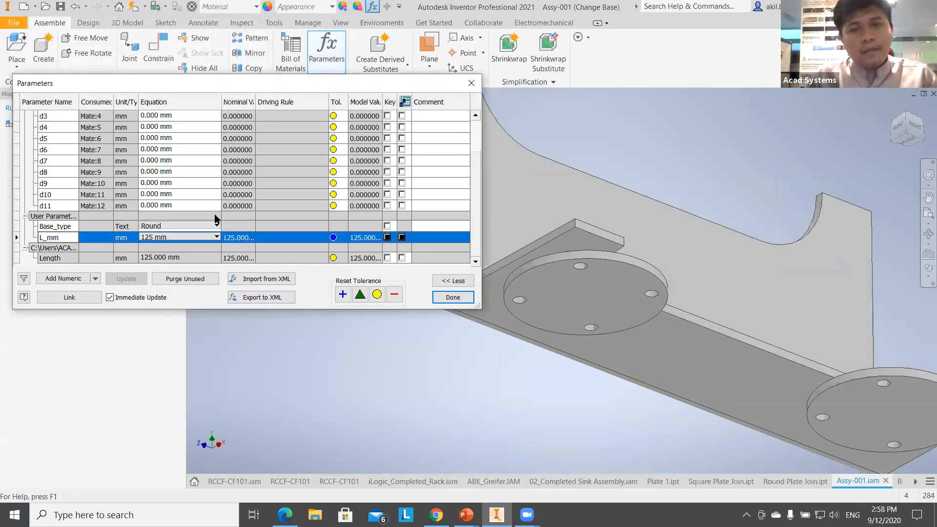
shift+drag(662, 397, 695, 396)
middle_drag(696, 396, 624, 275)
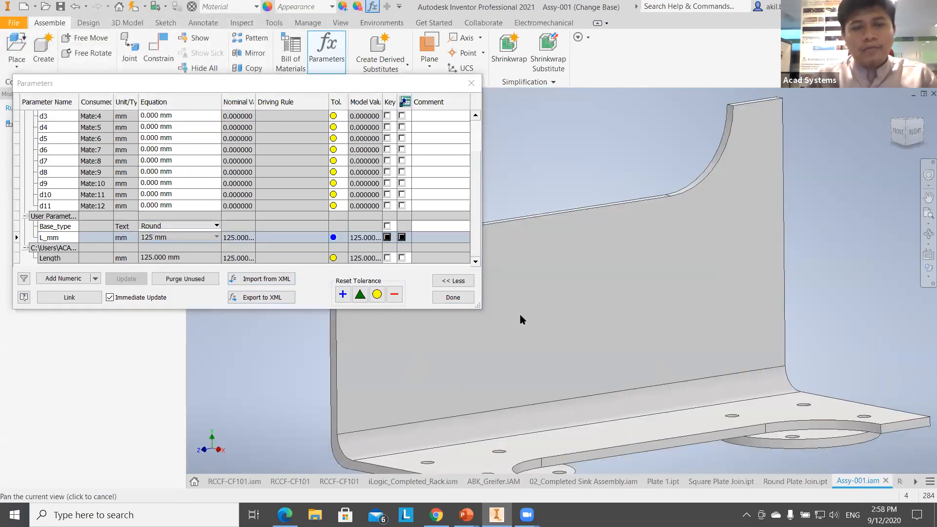
shift+middle_drag(521, 316, 583, 323)
- Set L_mm to 250 mm, check the bracket from below, and set Base_type to Square
click(162, 245)
click(166, 237)
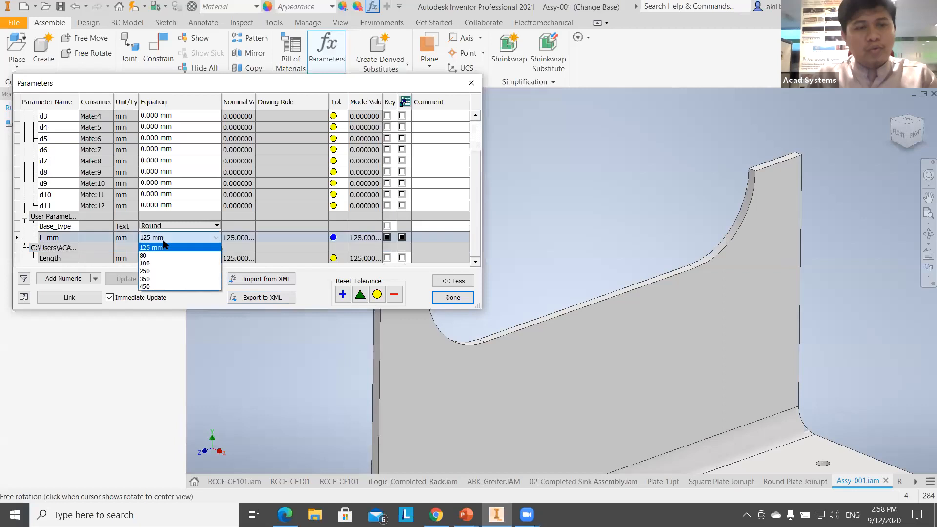
click(158, 272)
scroll(742, 313, down, 7)
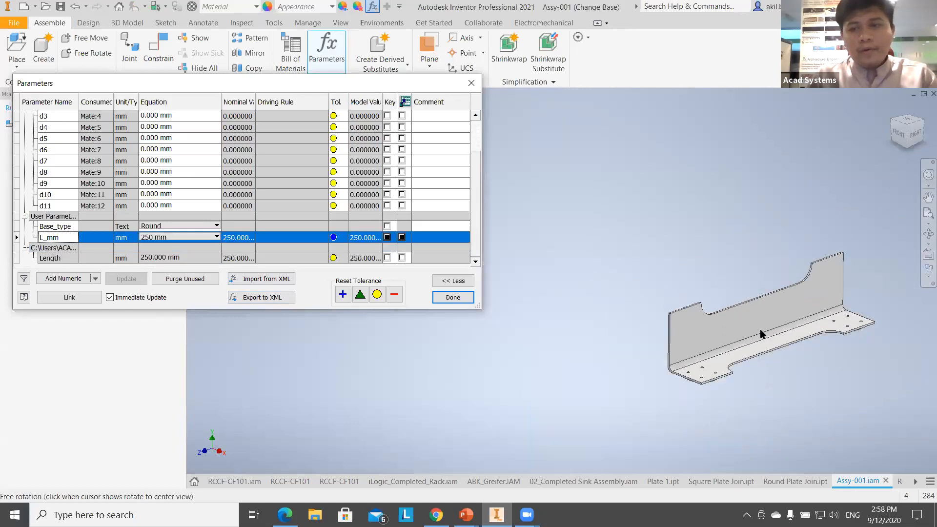
middle_drag(761, 333, 654, 344)
scroll(654, 344, up, 6)
shift+middle_drag(662, 389, 669, 350)
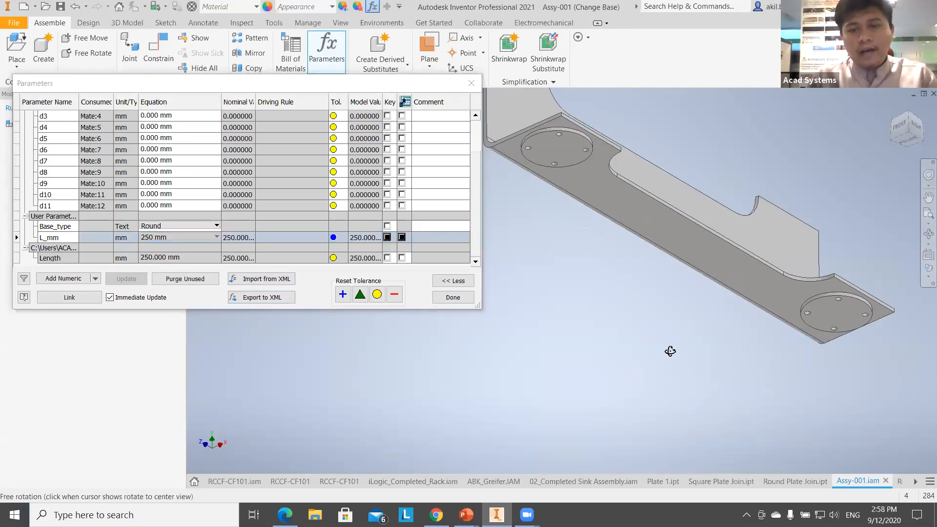
click(198, 226)
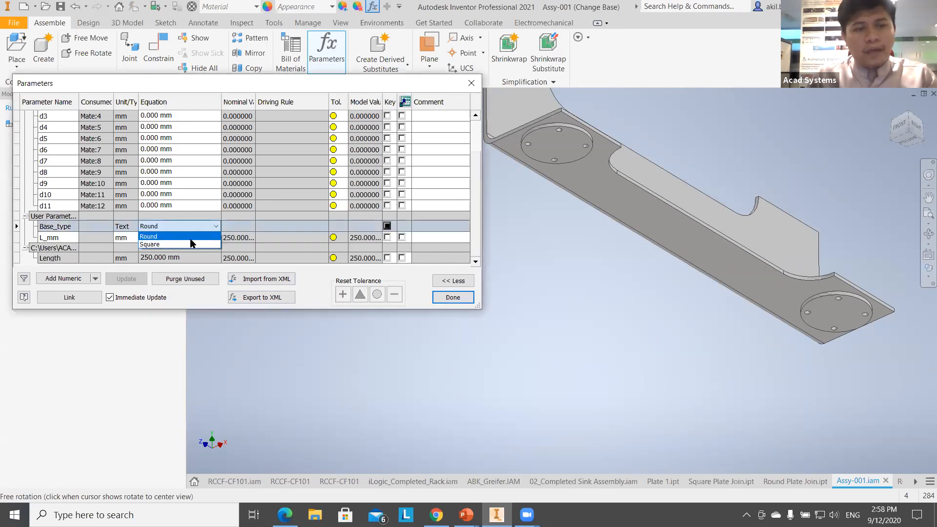
click(183, 243)
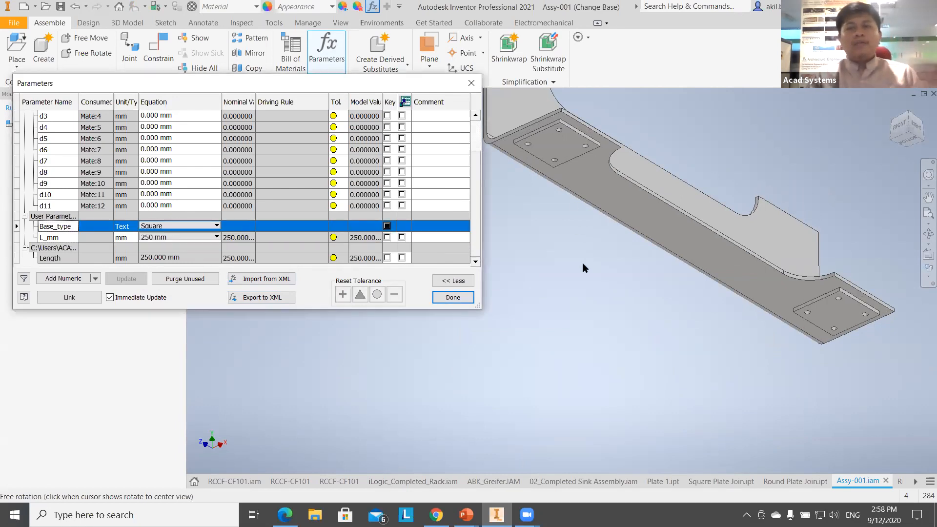
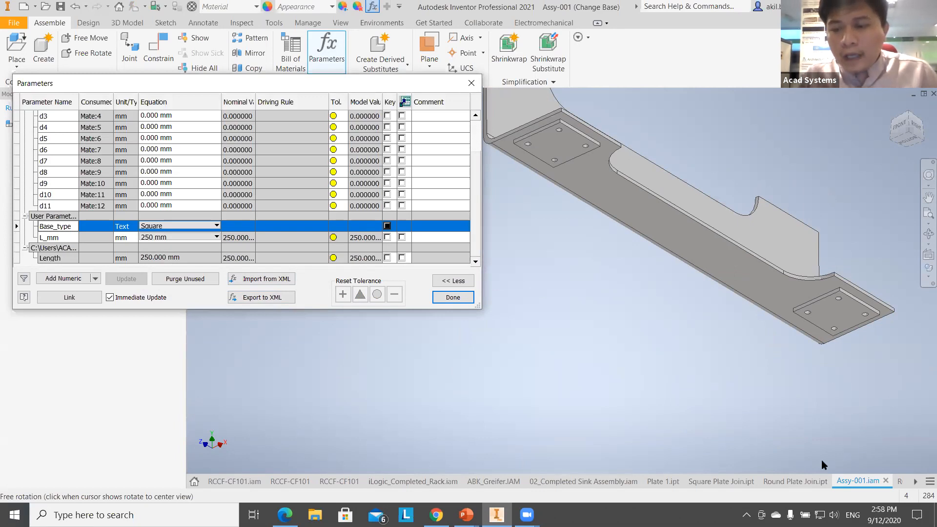
- Tile the open document windows and activate the Part6 document
click(895, 487)
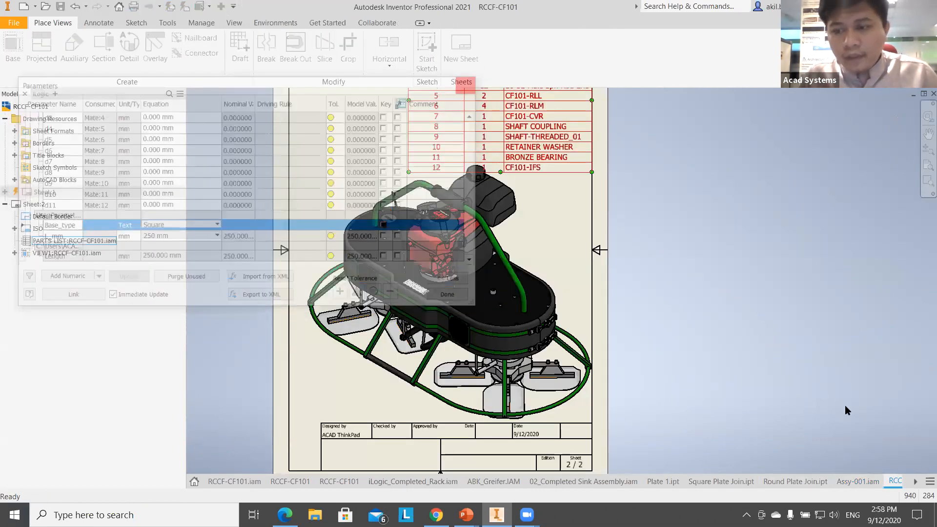
click(916, 482)
click(902, 483)
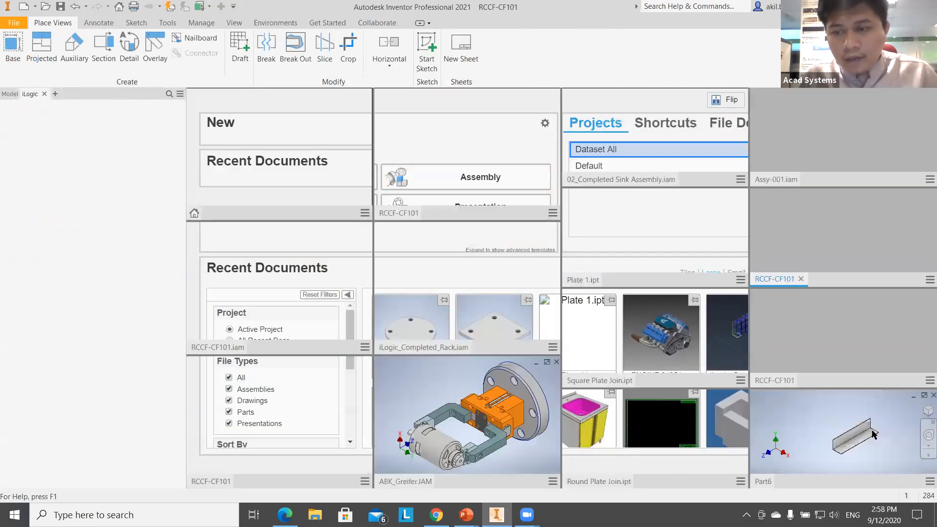
click(873, 431)
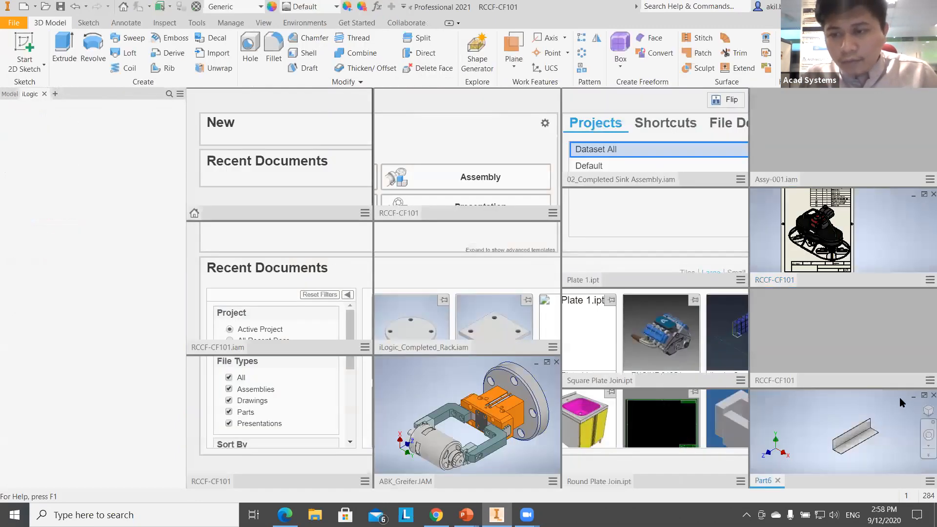
- Maximize the Part6 document and set its Length user parameter to 100 mm
click(924, 395)
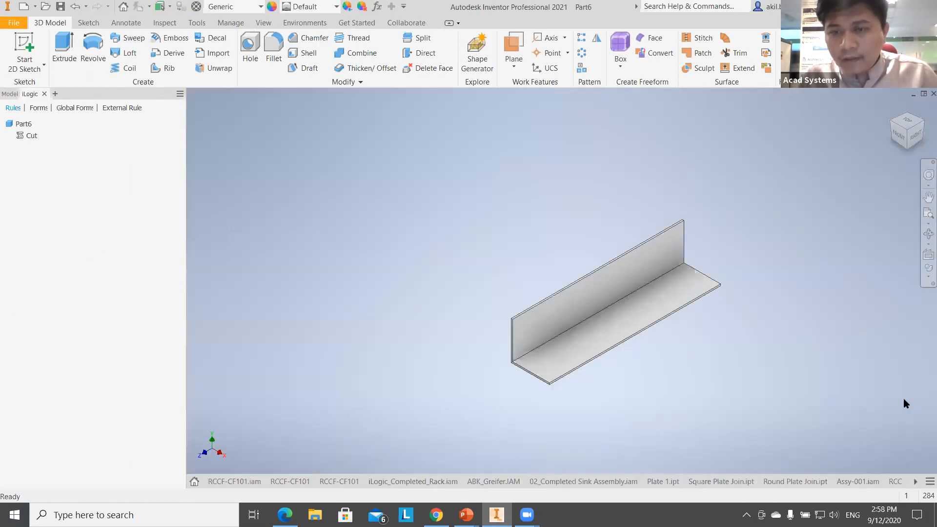
scroll(660, 389, down, 5)
scroll(646, 410, up, 6)
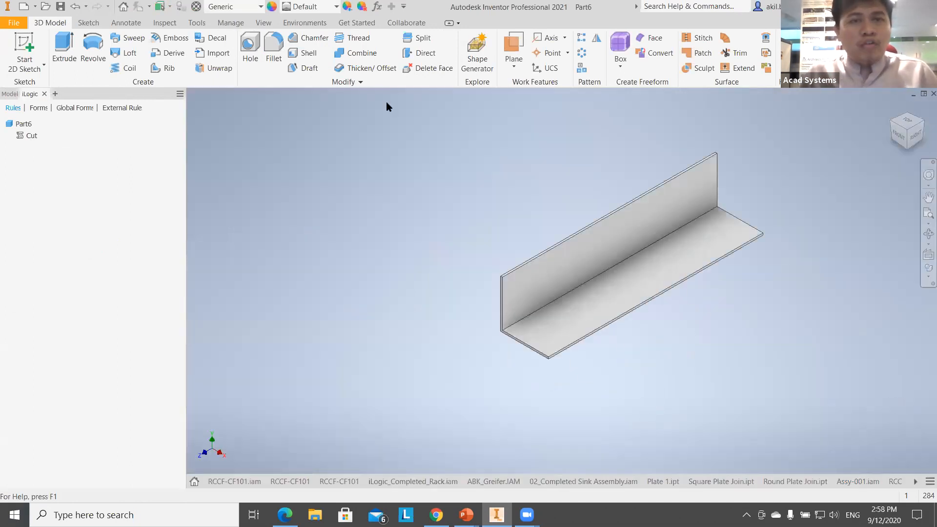
click(379, 6)
click(214, 258)
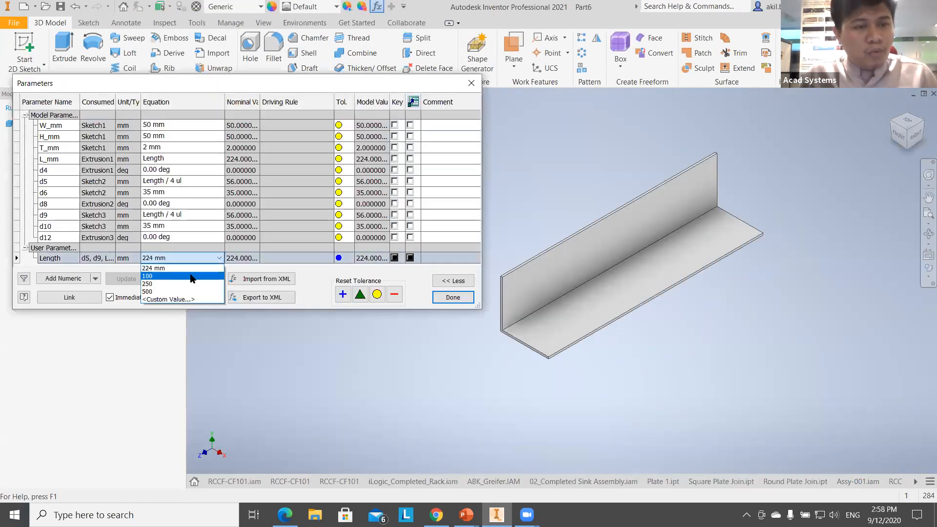
click(189, 276)
- Test the cuts by setting the Length user parameter to 250 mm, followed by 500 mm, and close the parameter table
click(193, 259)
click(186, 283)
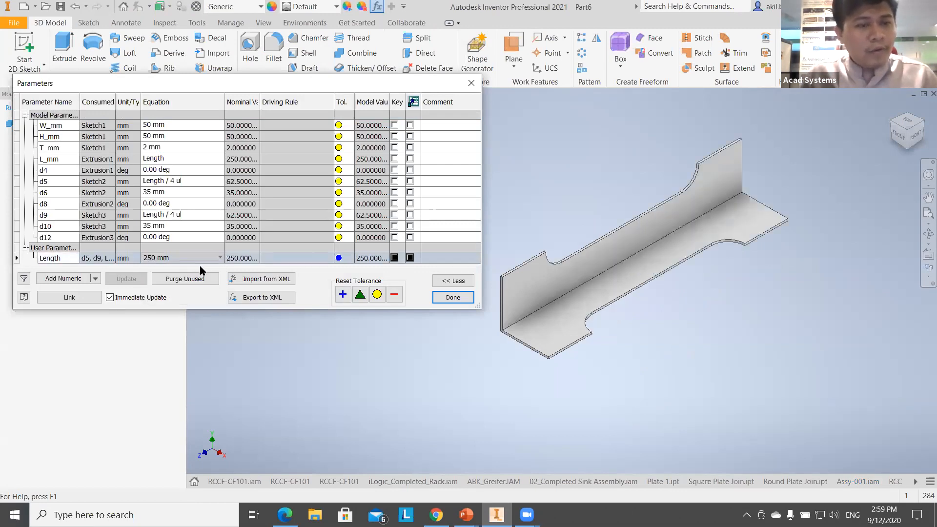
click(201, 259)
click(184, 283)
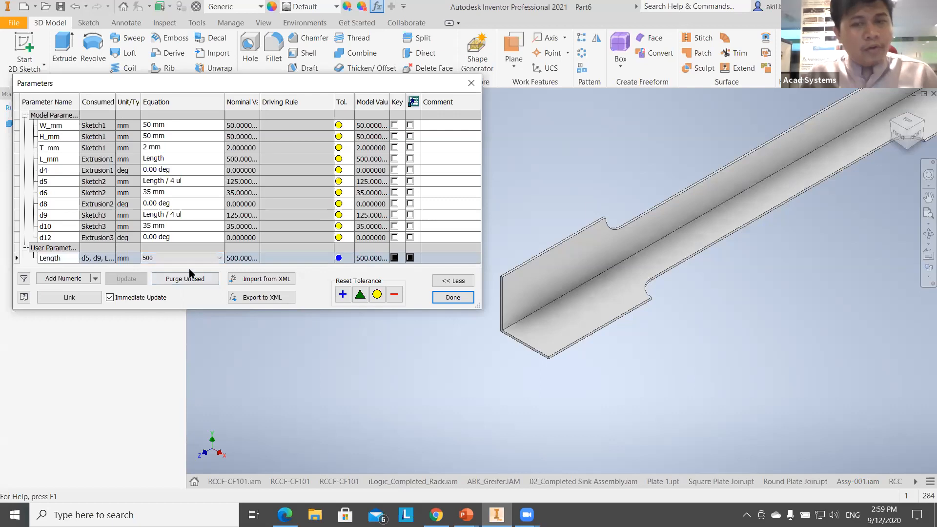
click(471, 83)
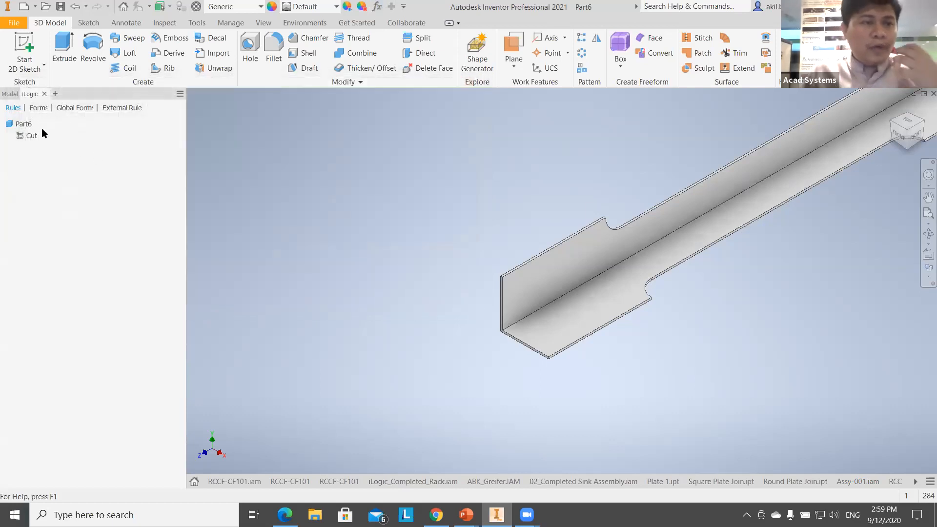
- Open the Cut rule for editing and add an empty line below the statement that deactivates Extrusion3
right_click(31, 137)
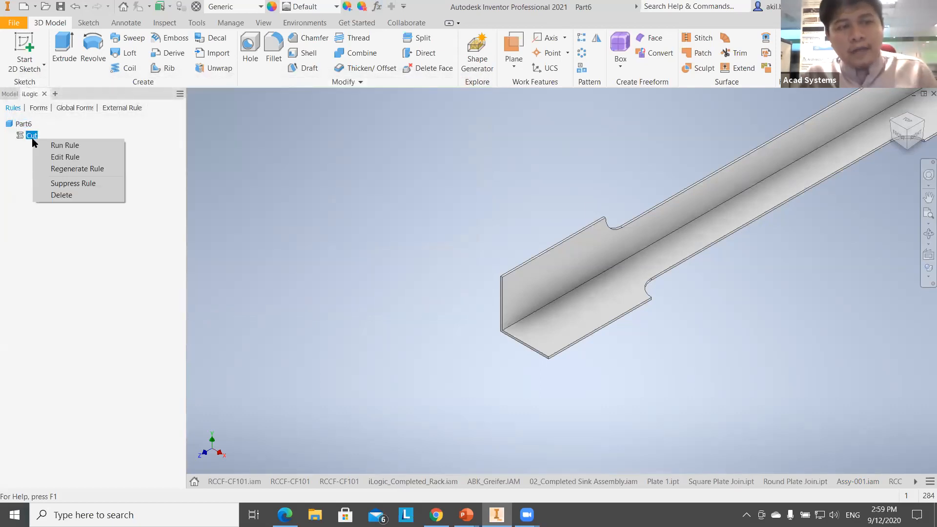
click(65, 157)
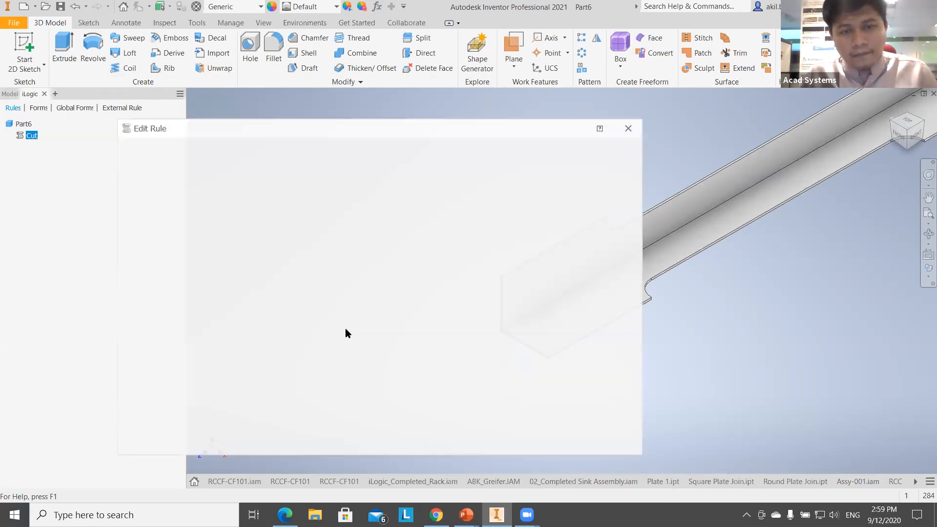
click(474, 347)
click(474, 299)
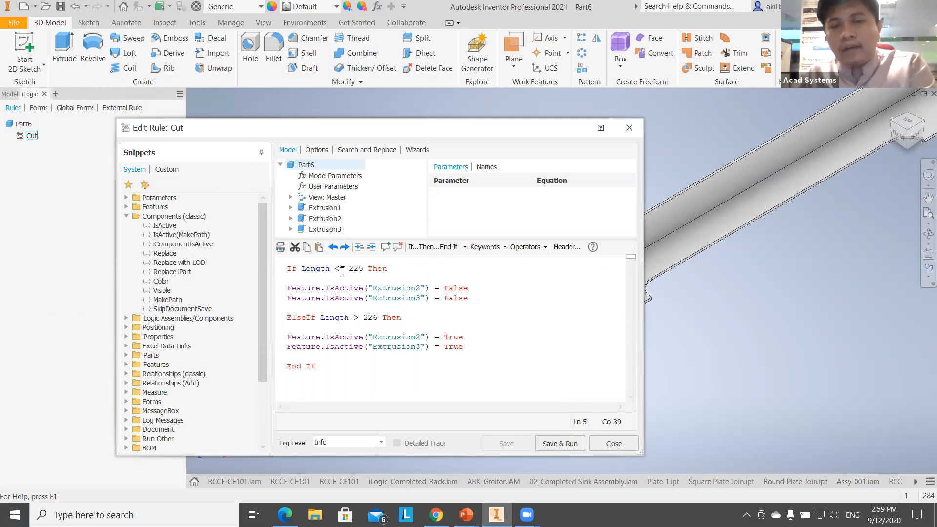
key(Return)
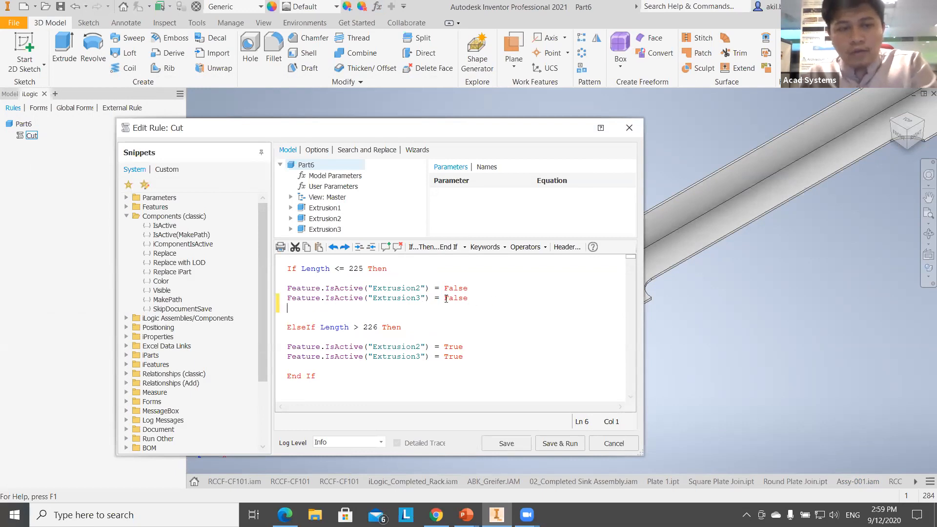
- Insert a MessageBox Show snippet on the empty line with the message text "Your length is less than 225"
click(126, 216)
click(156, 244)
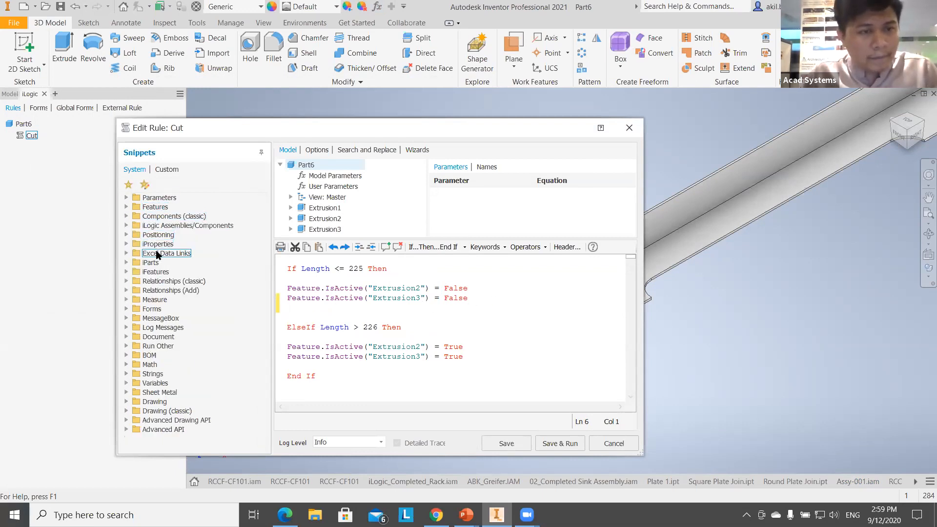
click(137, 318)
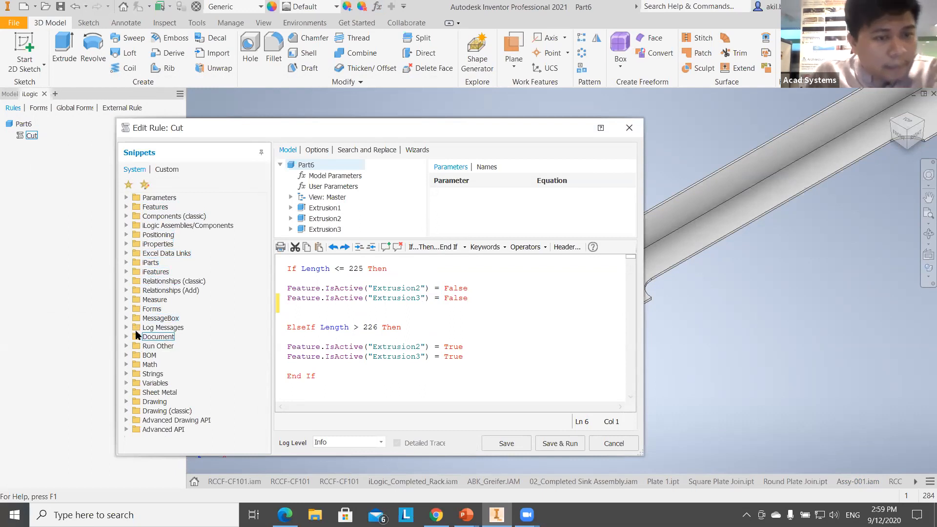
click(127, 319)
double_click(156, 329)
drag(401, 308, 368, 312)
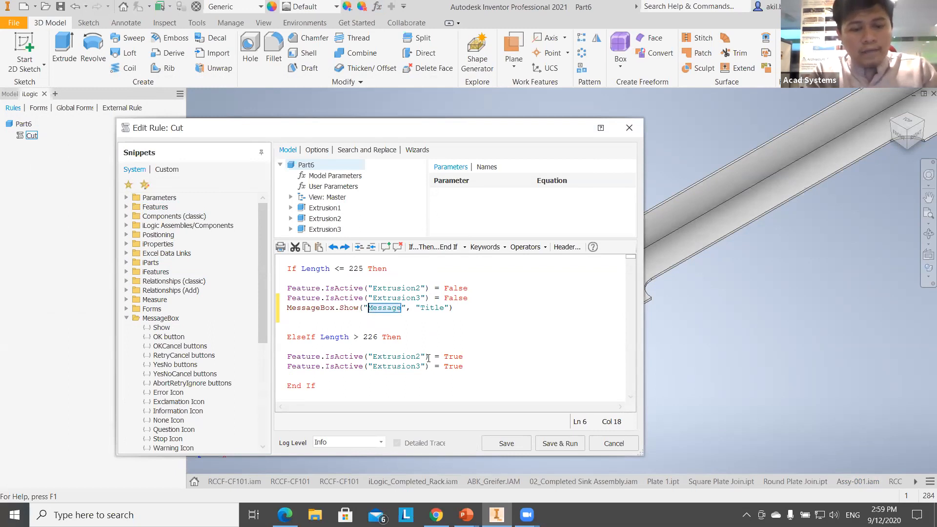
text(Your)
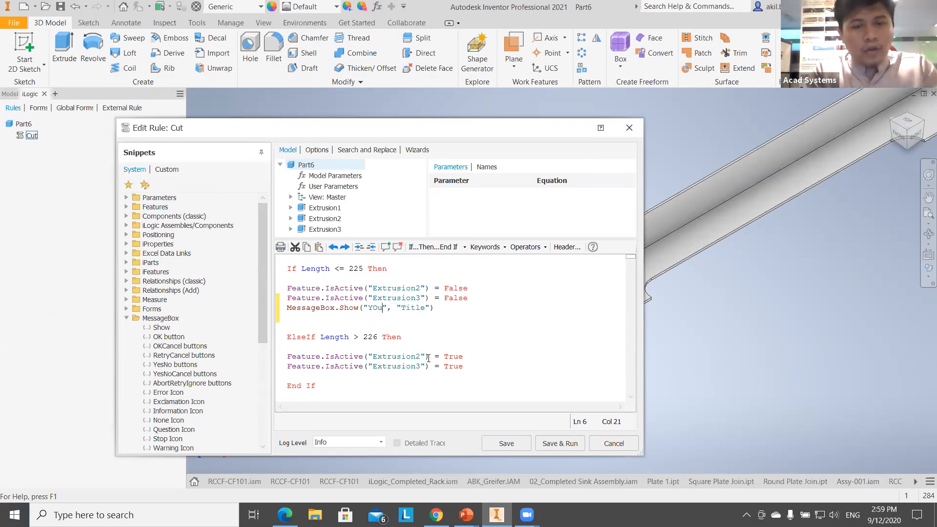
text( length is less than 225)
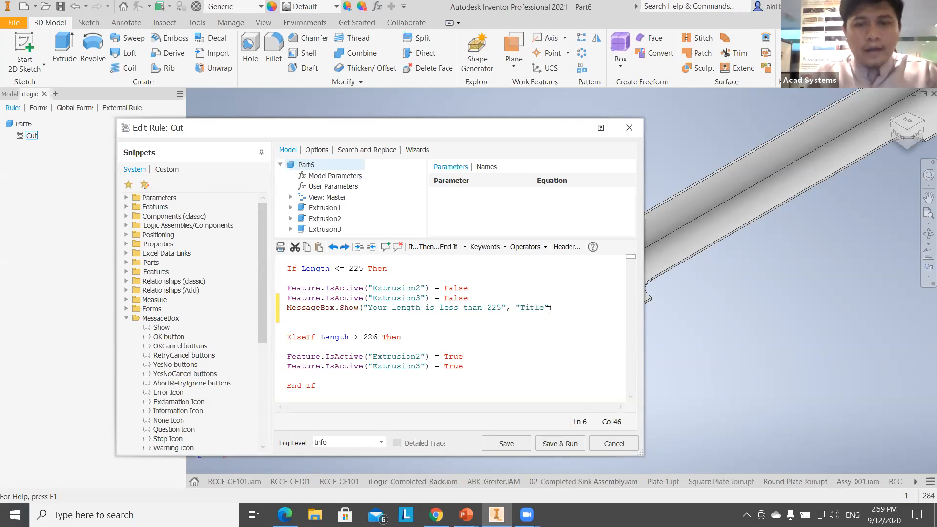
- Replace the message box title with "Warning", try to save and run the rule, and dismiss the compile error report
click(528, 319)
text(Warning)
key(BackSpace)
key(BackSpace)
key(BackSpace)
key(BackSpace)
key(BackSpace)
key(BackSpace)
key(BackSpace)
key(BackSpace)
key(BackSpace)
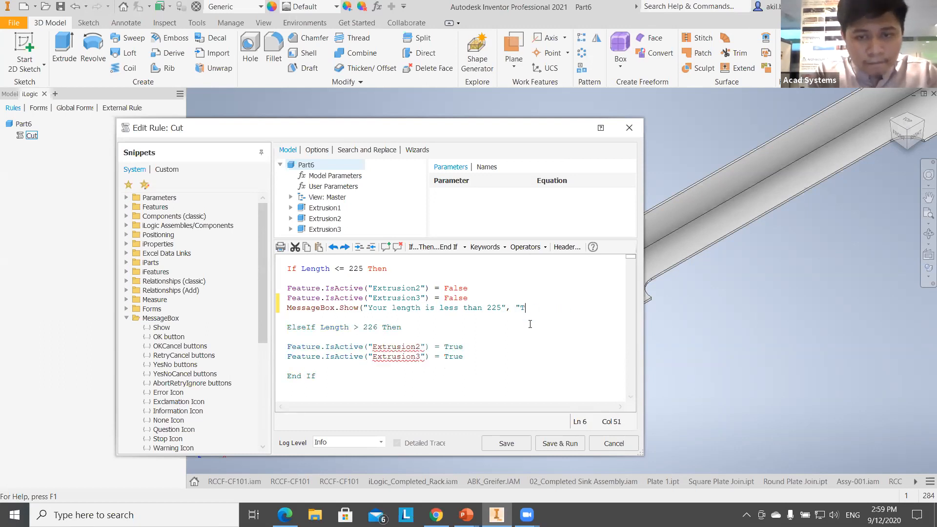
text(Warninf)
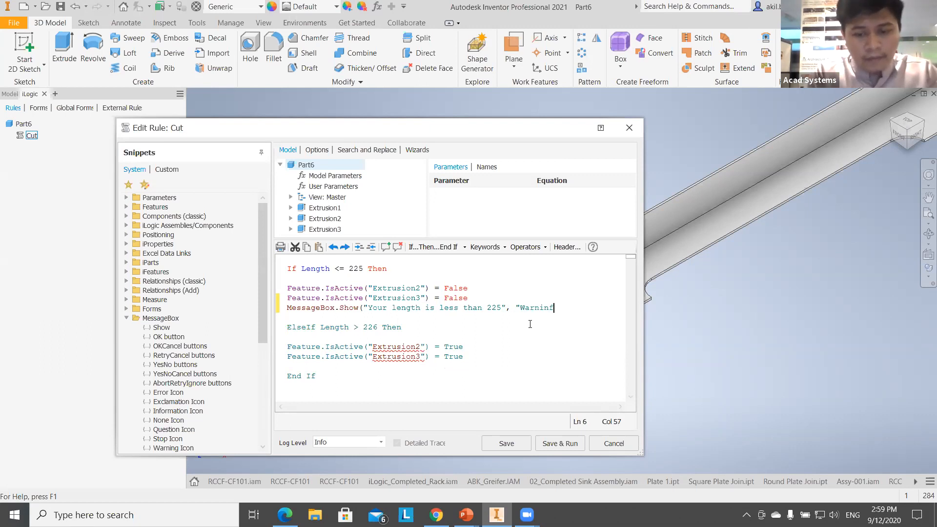
key(BackSpace)
text(g")
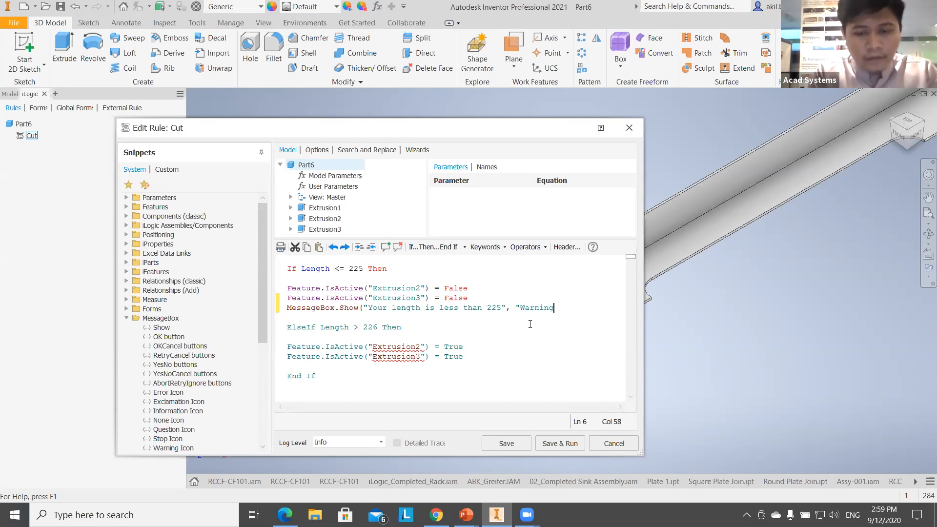
click(543, 321)
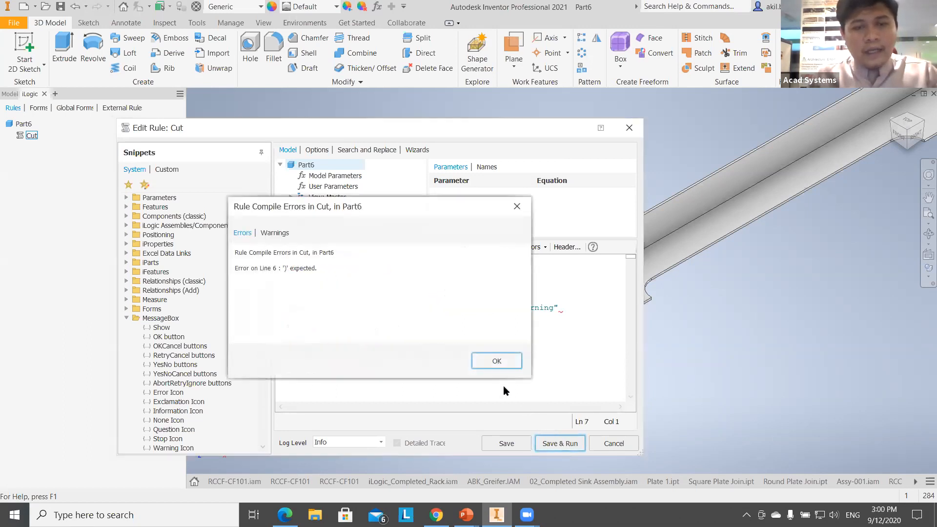
click(496, 361)
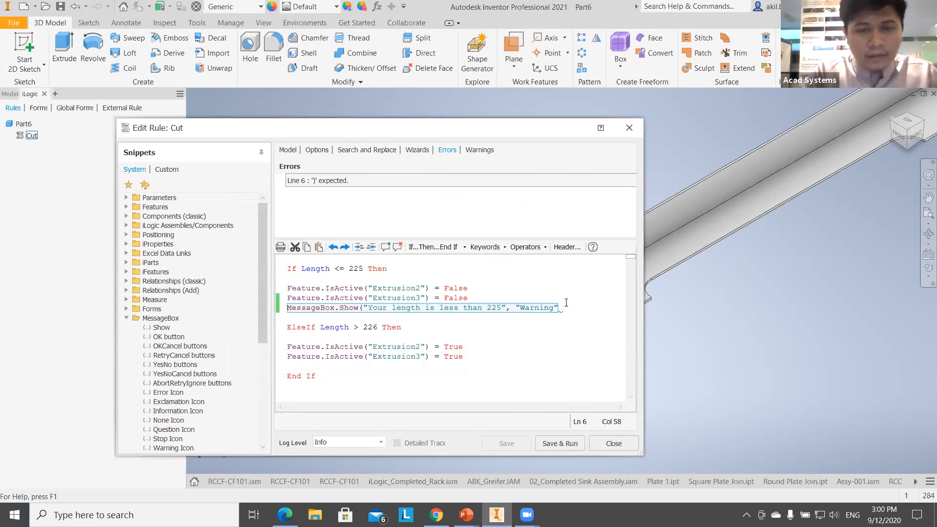
- Delete the faulty MessageBox.Show line from the Cut rule
drag(497, 311, 369, 311)
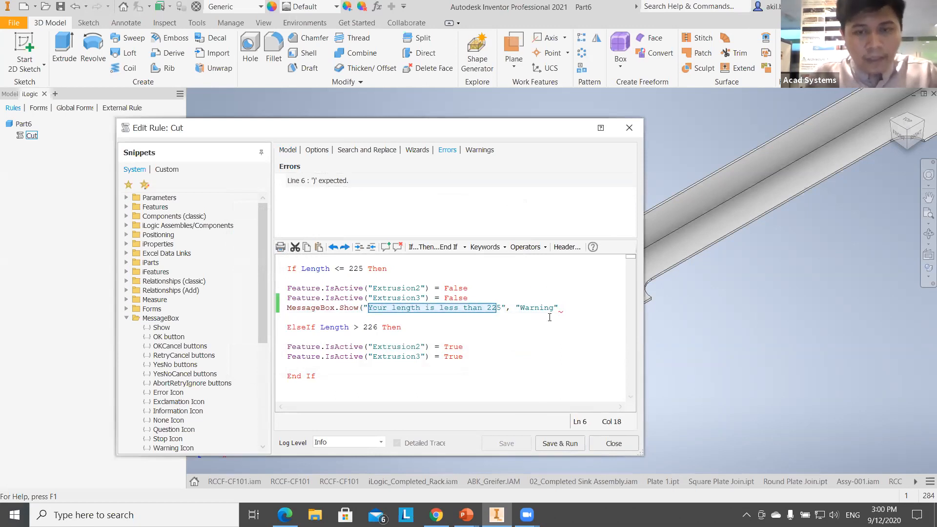
click(308, 313)
drag(293, 315, 288, 310)
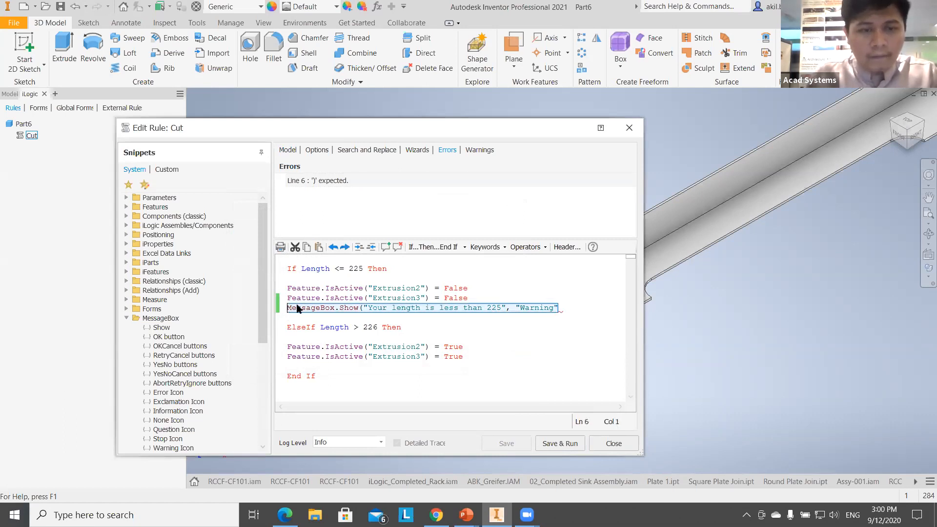
key(Delete)
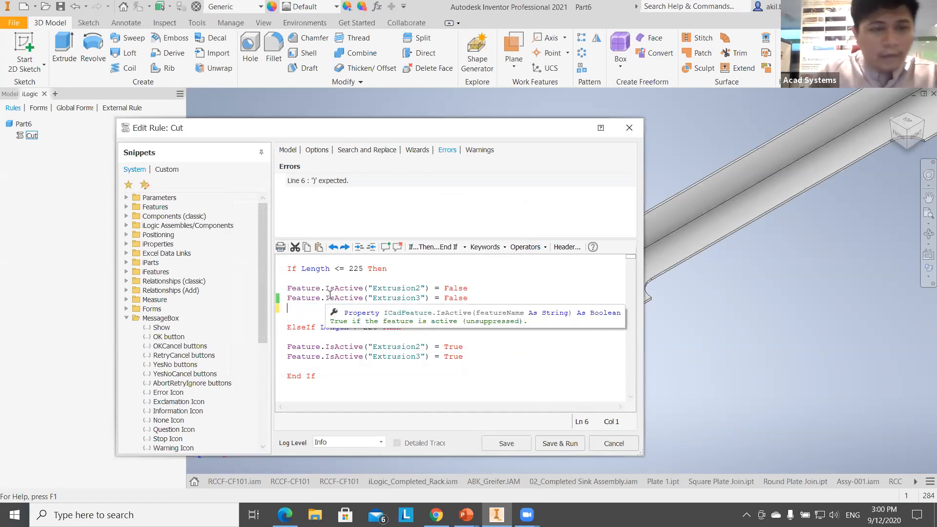
- Insert a fresh MessageBox Show snippet with message "Your length is less than 22" and title "warning", and save and run the rule
double_click(162, 328)
double_click(401, 309)
text(Your length is less than 22)
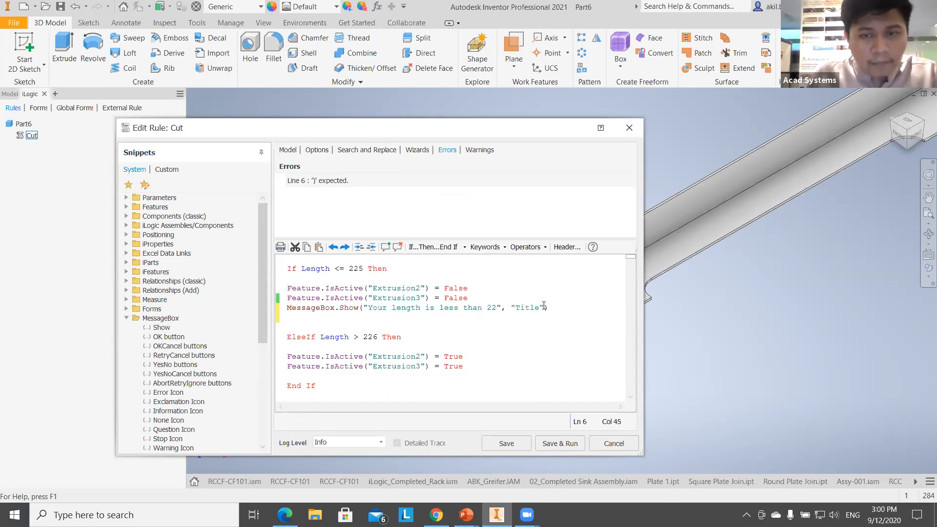
drag(540, 308, 524, 308)
text(warning)
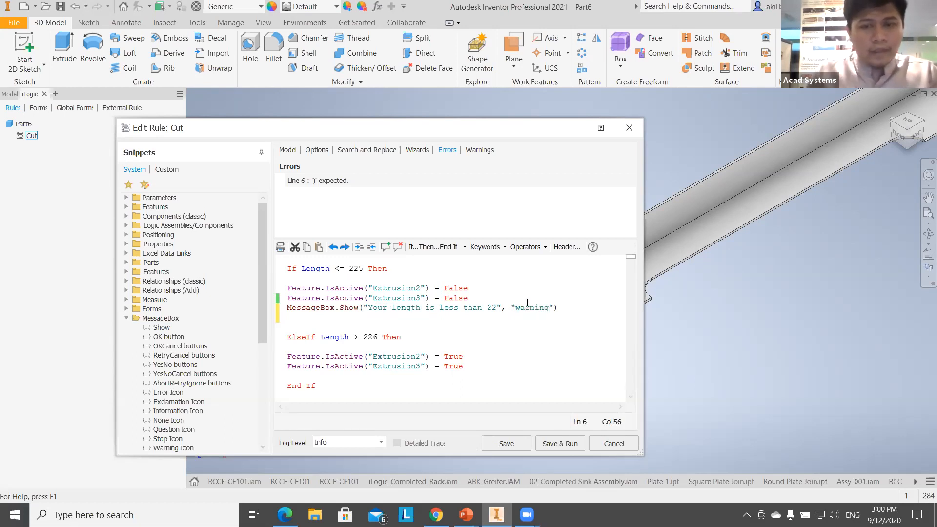
click(560, 444)
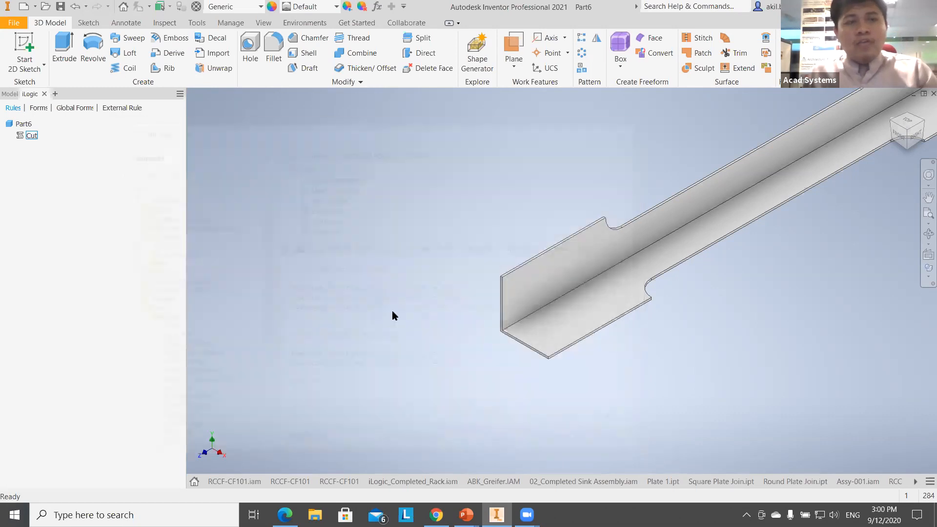
- Set the Length user parameter to a custom value of 750 mm
drag(473, 364, 454, 336)
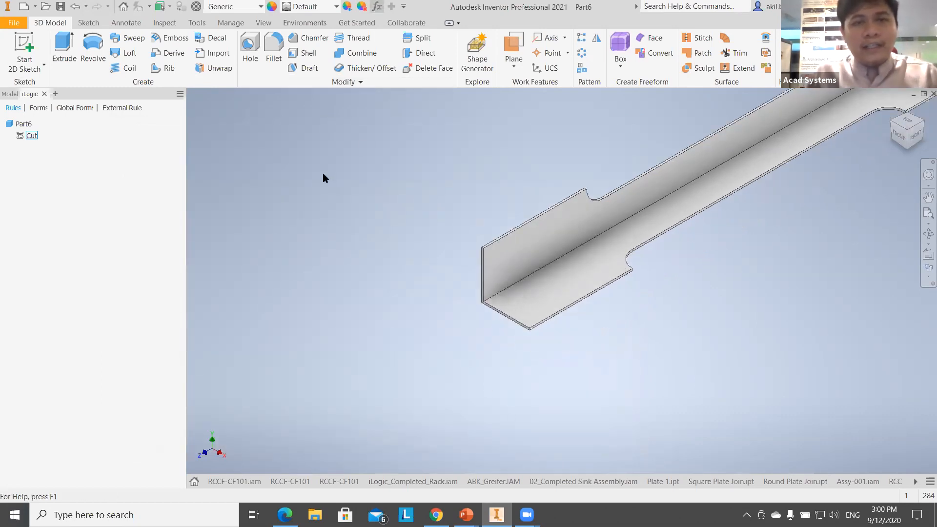
click(377, 6)
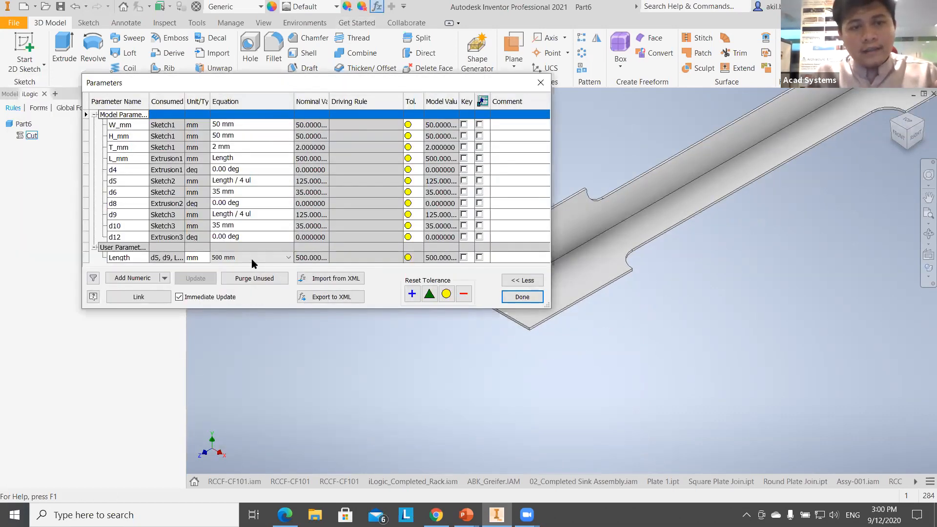
click(251, 258)
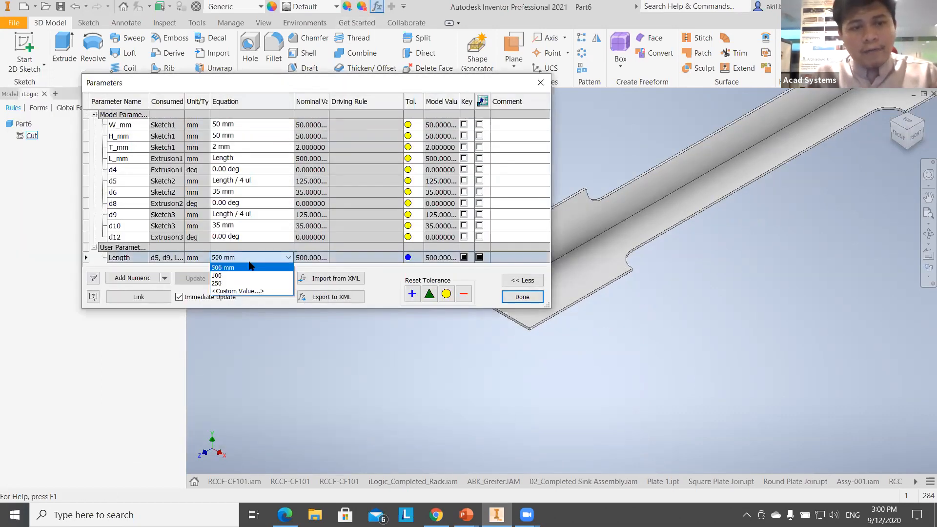
click(243, 291)
text(750)
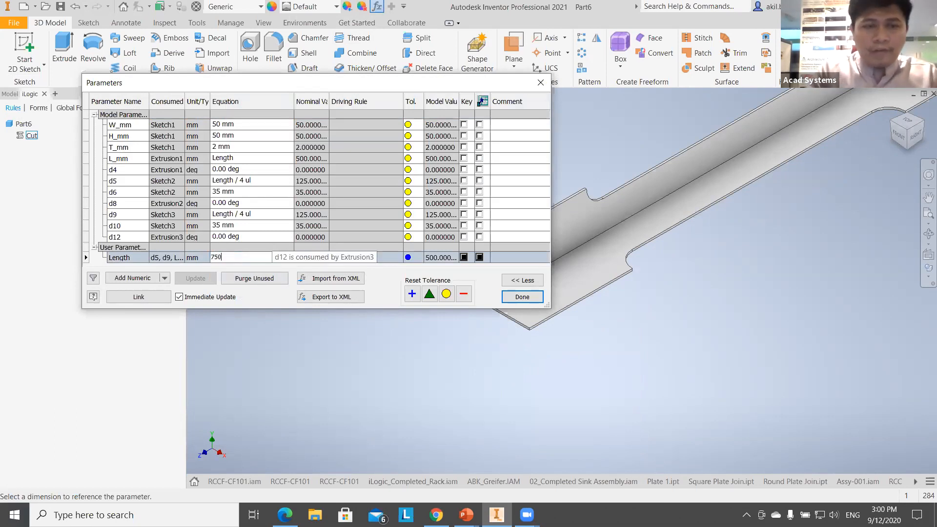
key(Return)
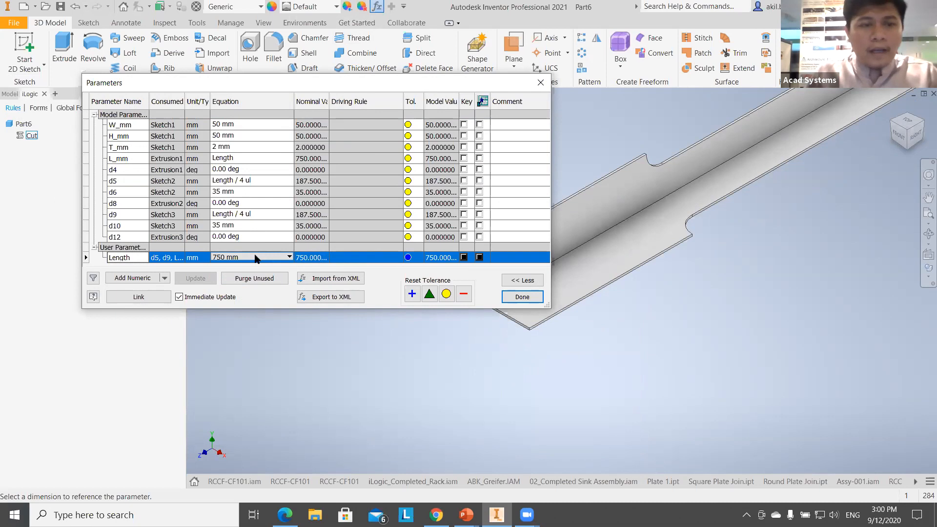
- Set the Length user parameter to a custom value of 170 mm and move the warning message clear of the parameter table
click(255, 257)
click(249, 299)
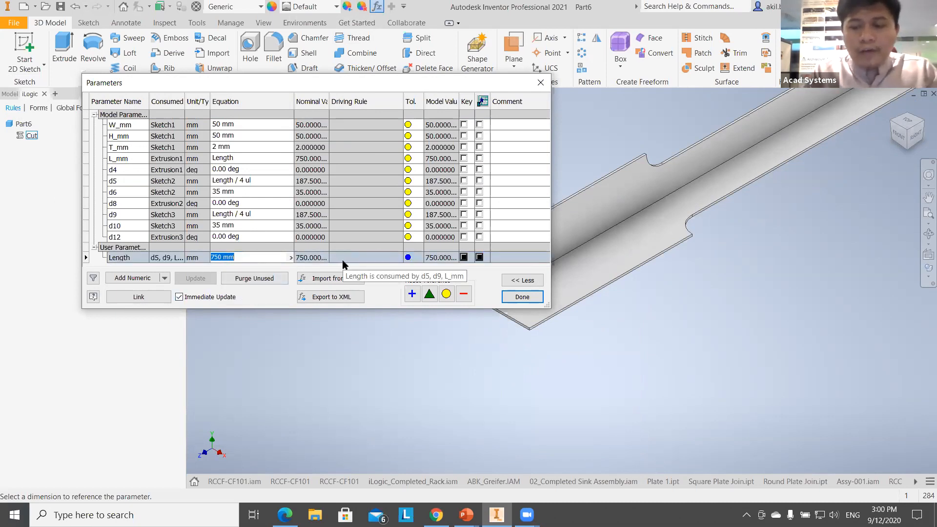
text(170)
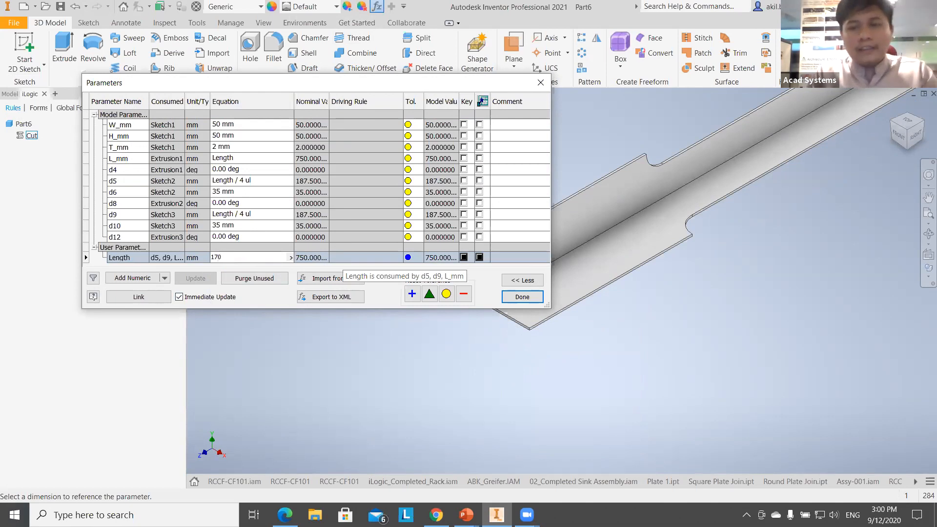
key(Return)
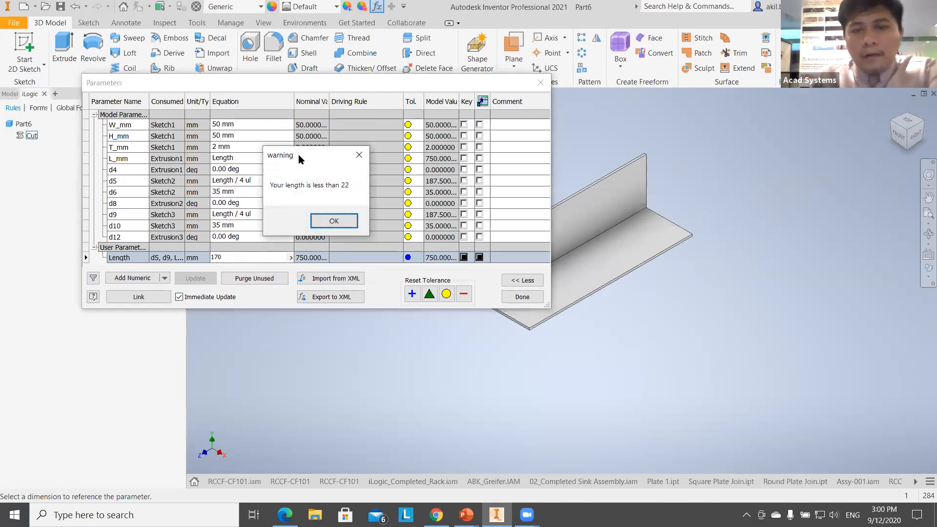
drag(298, 155, 716, 221)
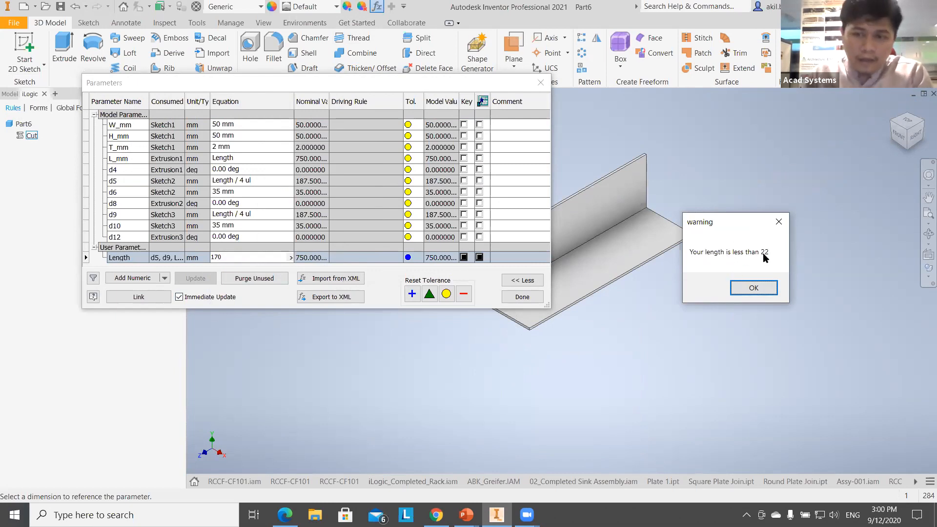
- Close the parameter table, correct the Cut rule's message to "Your length is less than 225", save and run the rule, and dismiss its warning
click(754, 288)
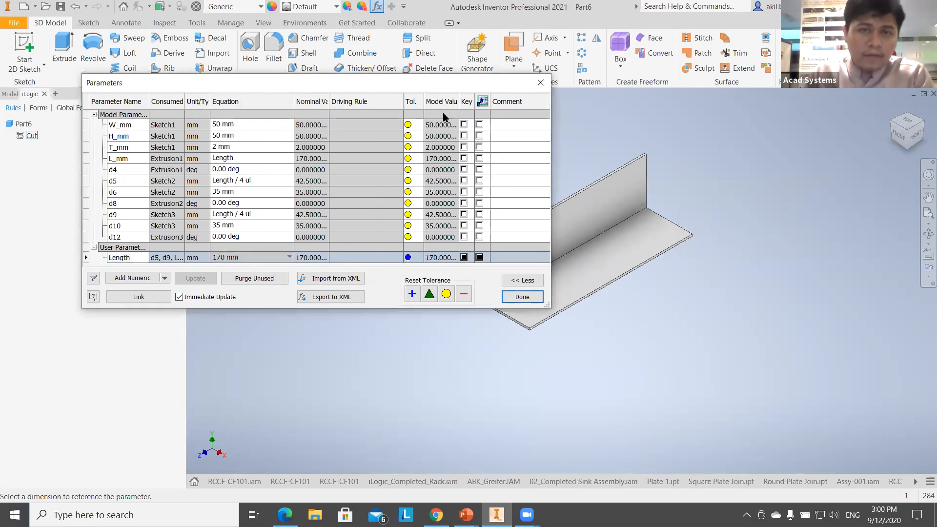
click(540, 83)
right_click(27, 135)
click(49, 153)
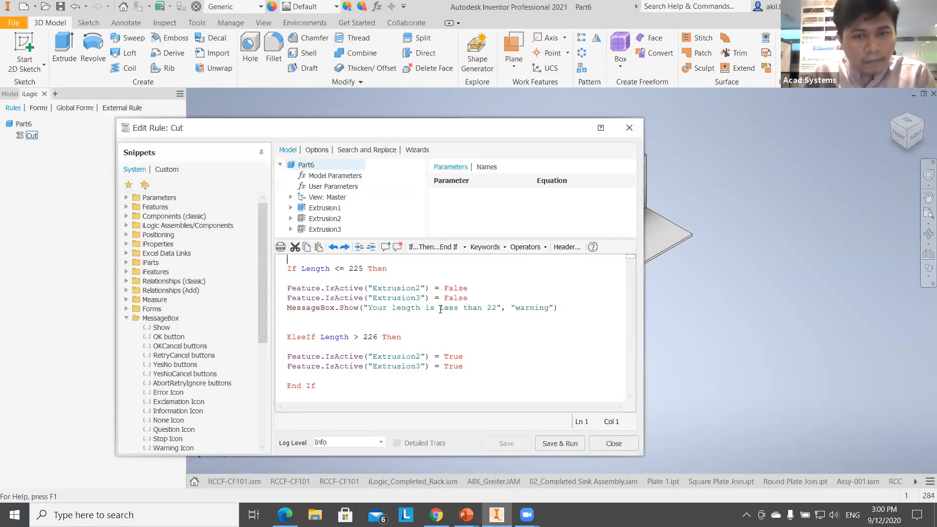
click(498, 309)
text(5)
click(567, 445)
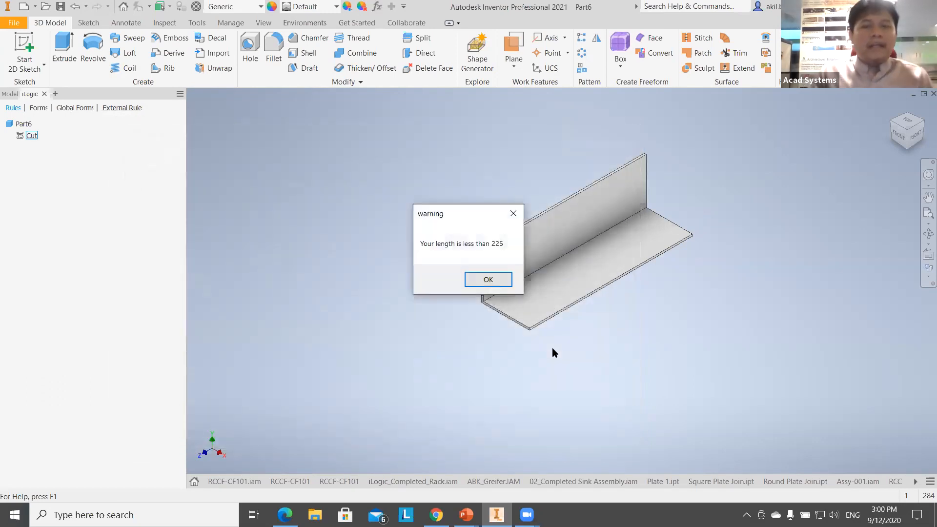
click(488, 279)
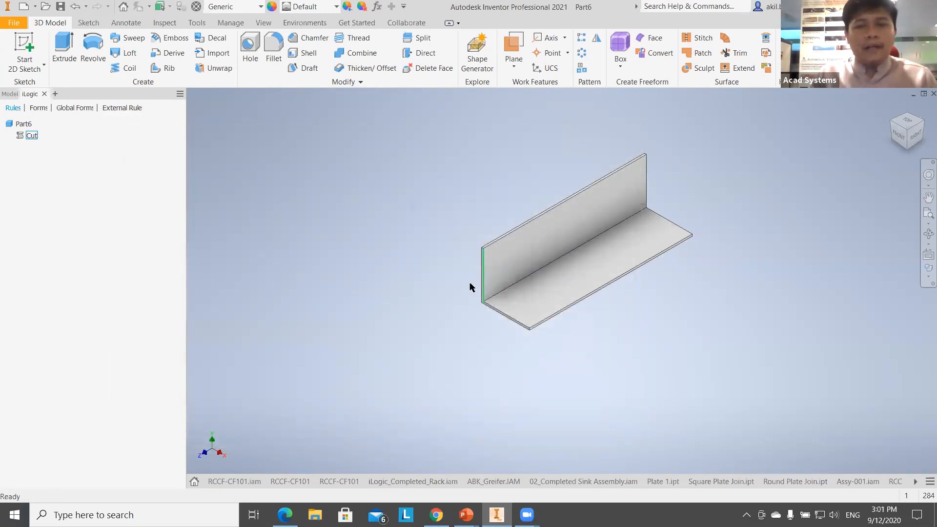
- Test the rule by setting the Length user parameter to the preset 100 and to the preset 250, and close the parameter table
click(376, 7)
click(254, 293)
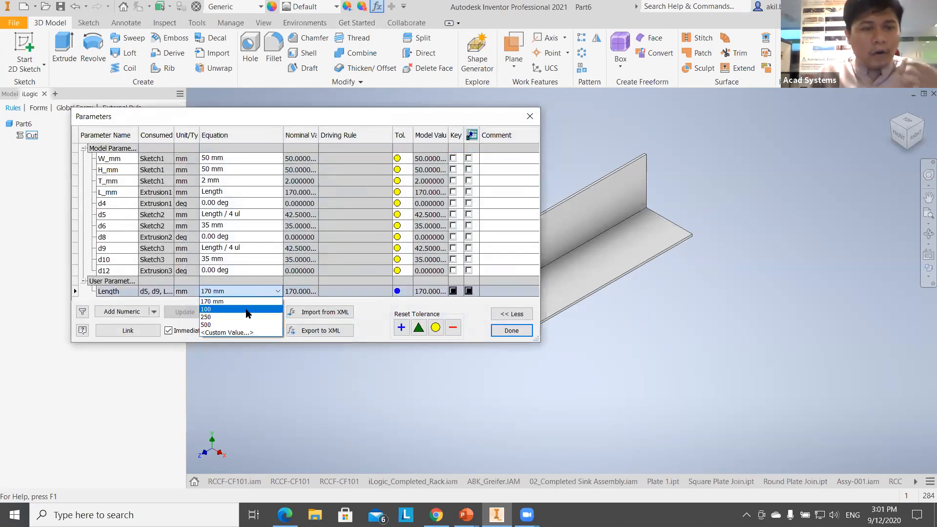
click(247, 309)
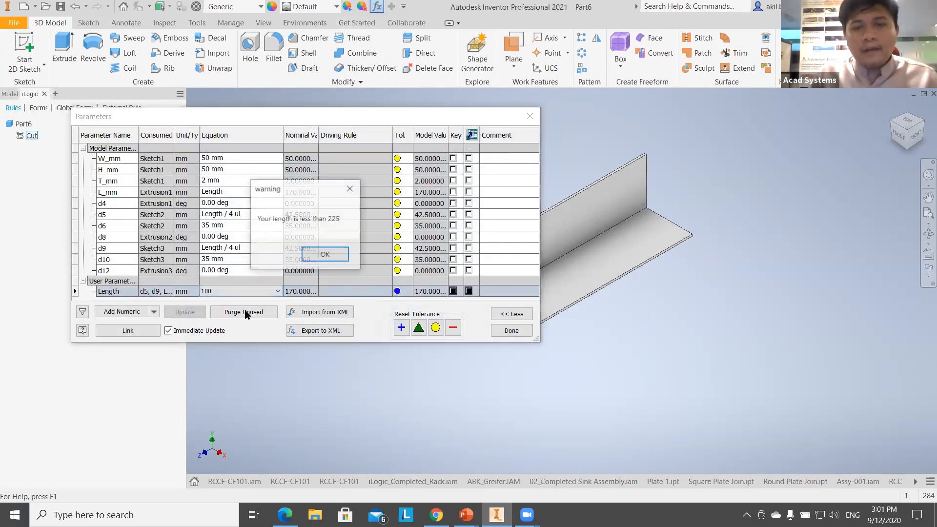
click(324, 260)
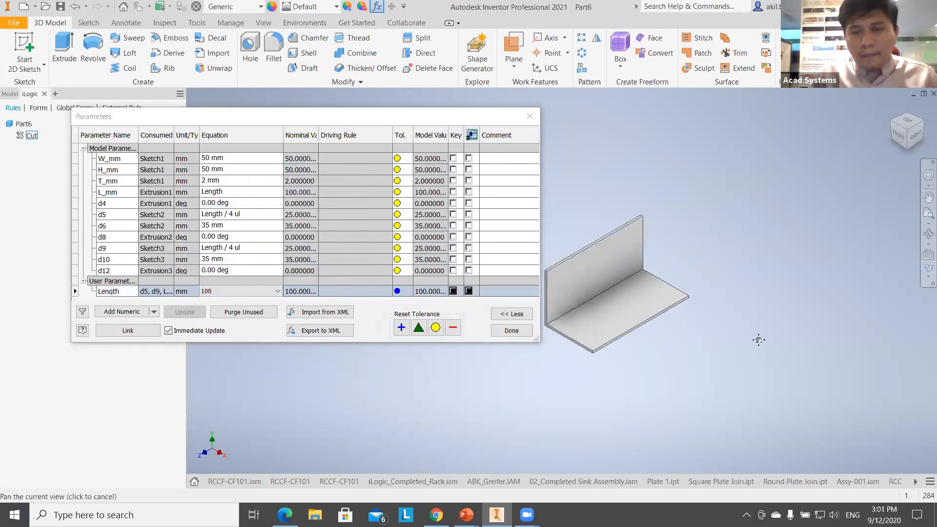
click(235, 293)
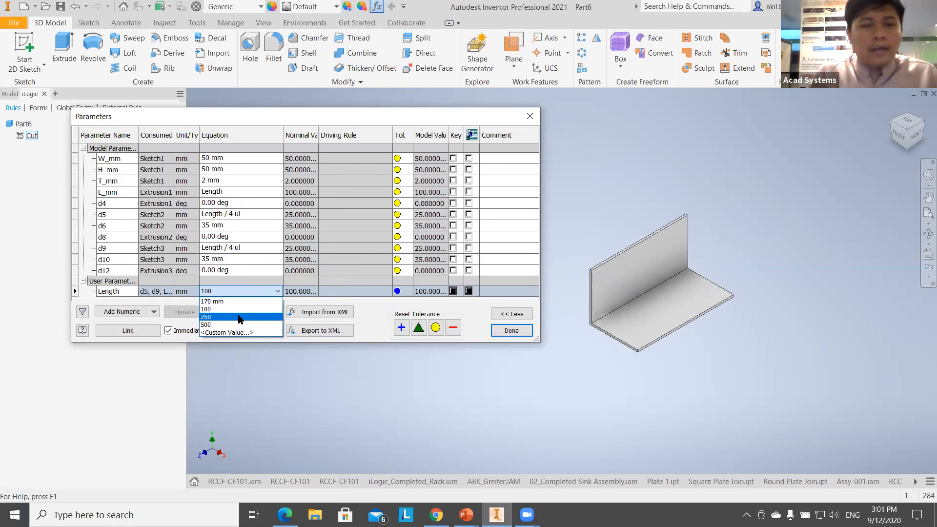
click(243, 311)
click(241, 293)
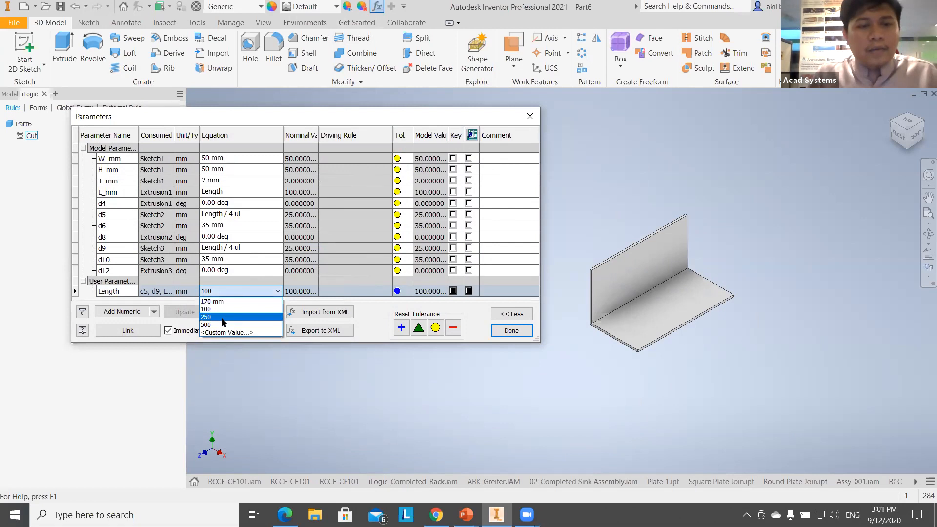
click(222, 317)
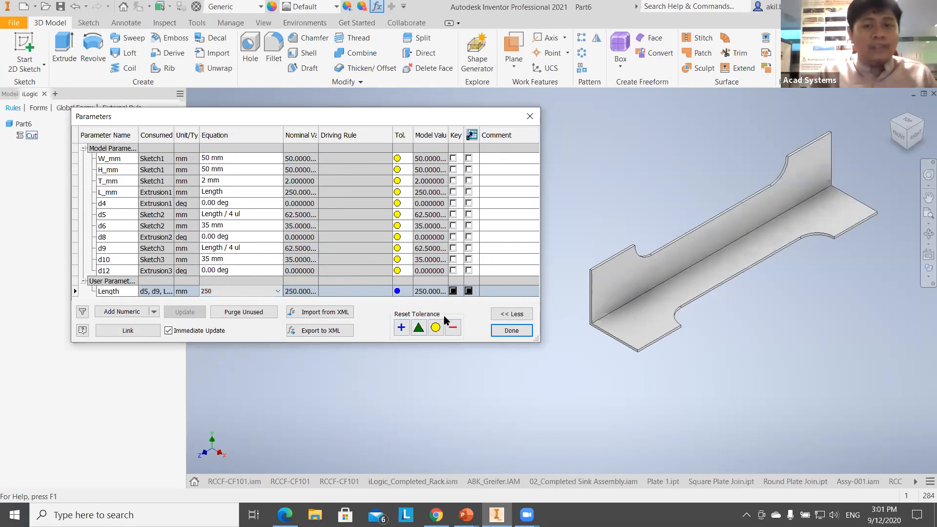
click(530, 116)
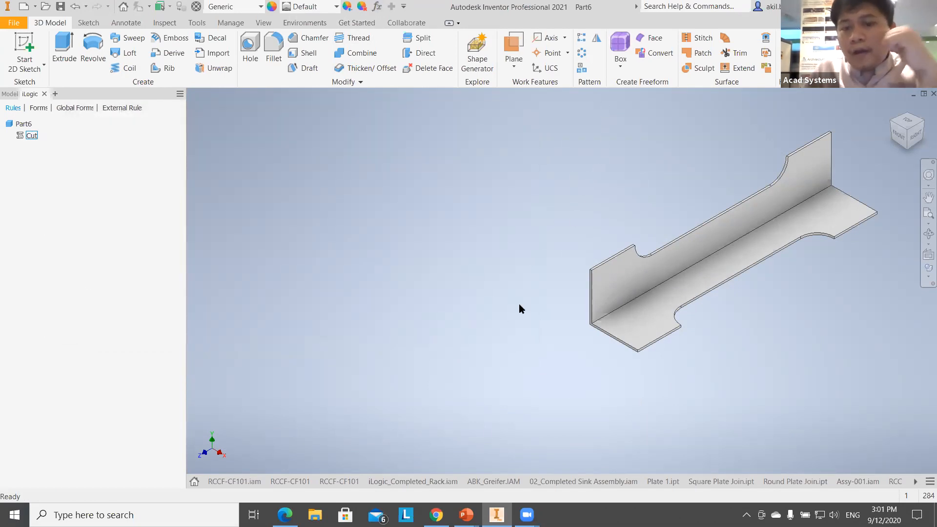
- Switch to the PowerPoint slide show, page through to the Q&A slide and the product collection slide, return to Q&A and end the show
mouse_move(466, 515)
click(502, 461)
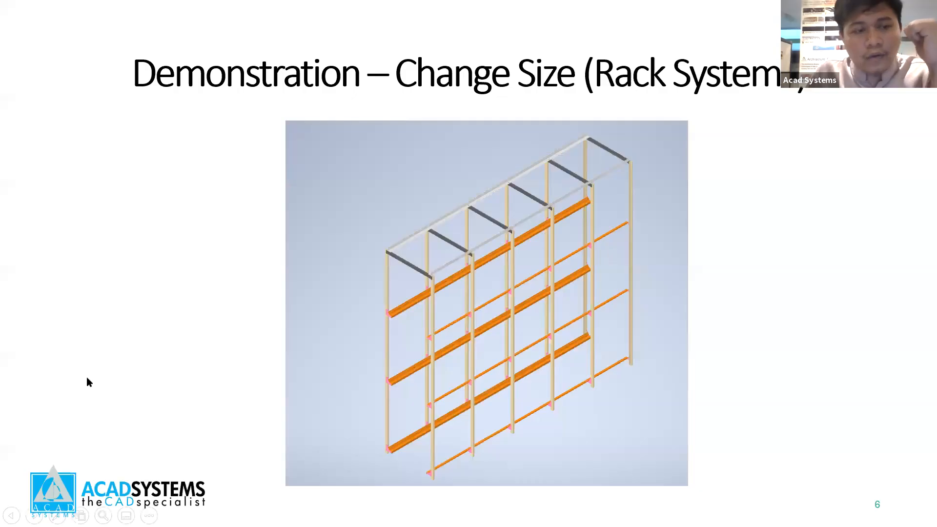
click(491, 101)
click(491, 101)
click(491, 100)
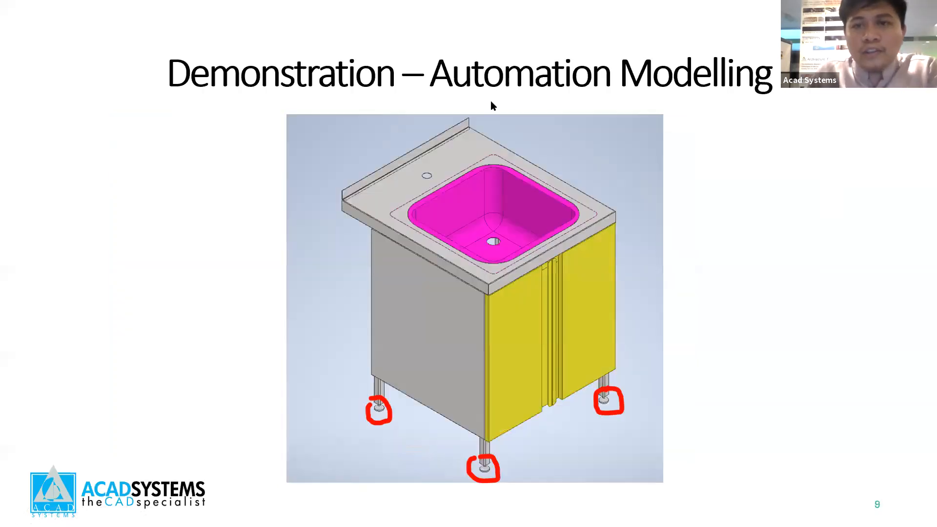
click(853, 253)
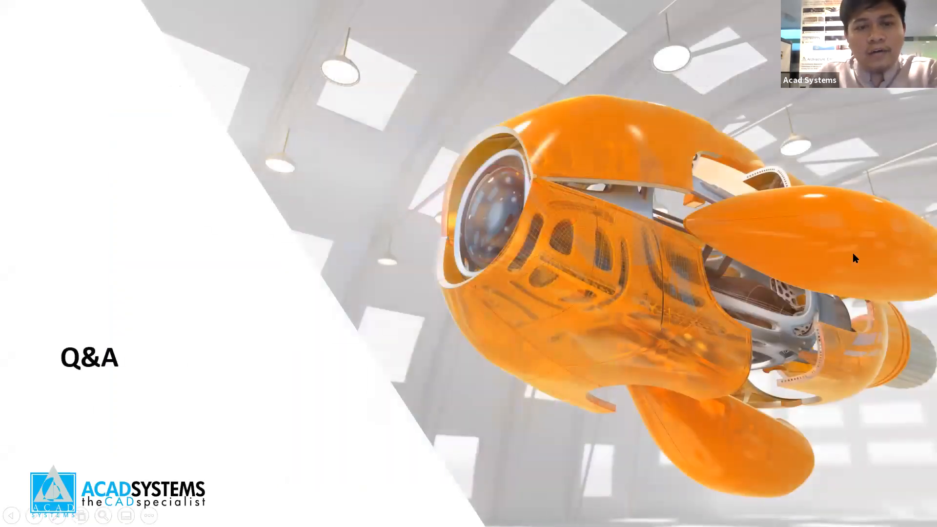
click(853, 253)
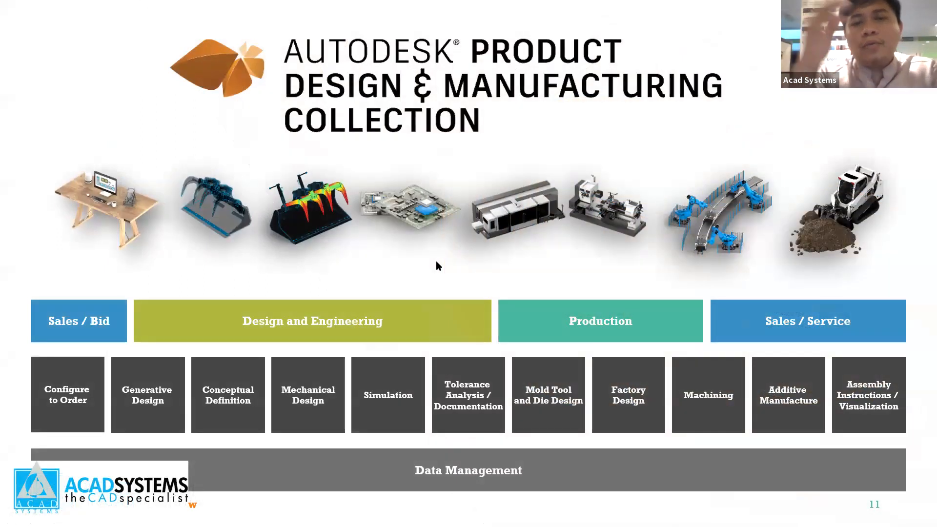
key(Left)
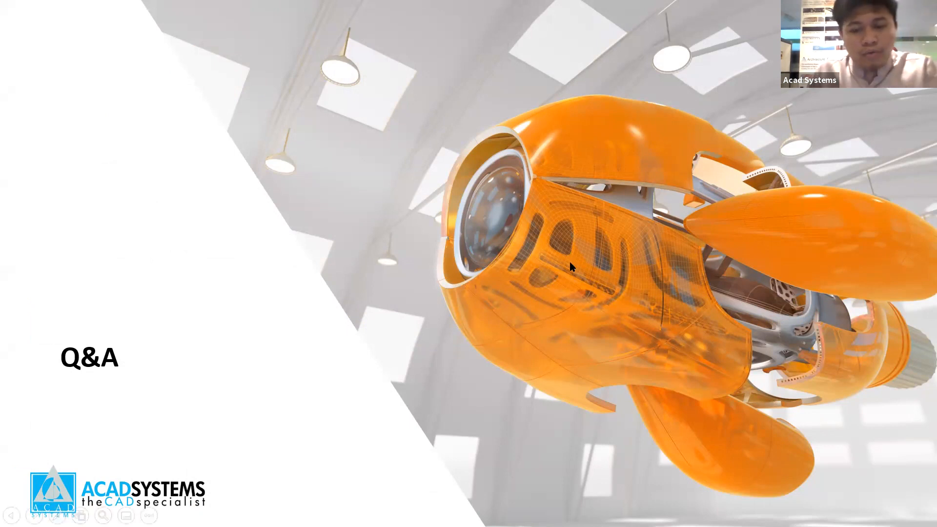
key(Escape)
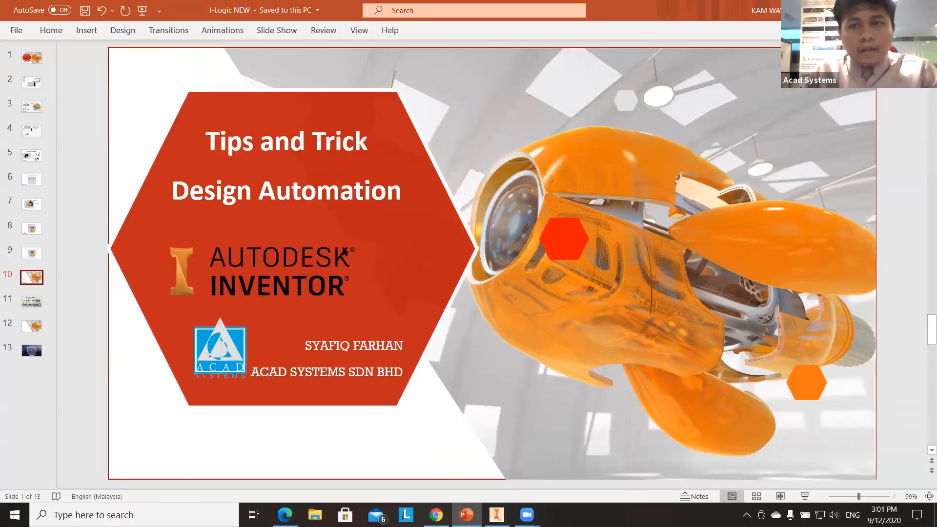
- Switch to Chrome, open the Autodesk License Compliance news page of acadsystems.com in a new tab, and read its licensing overview
click(435, 510)
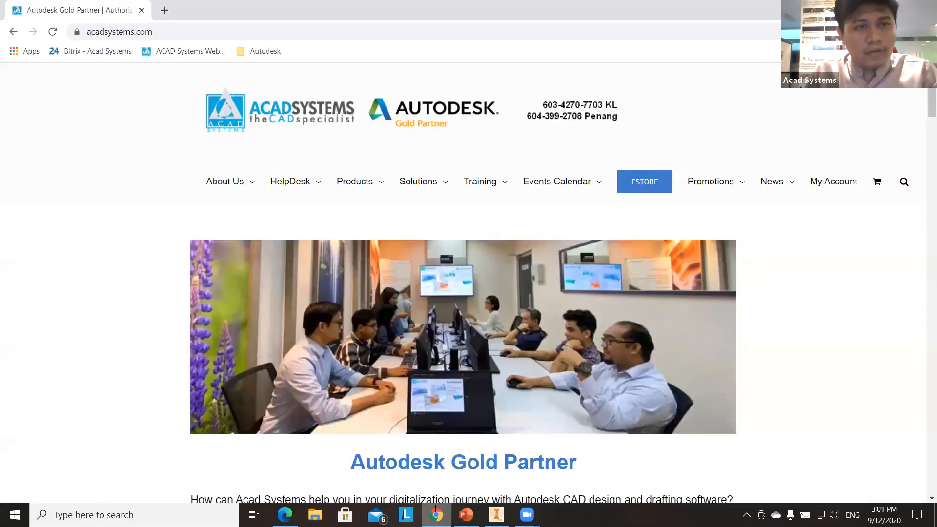
scroll(924, 127, down, 1)
scroll(924, 129, up, 1)
mouse_move(766, 168)
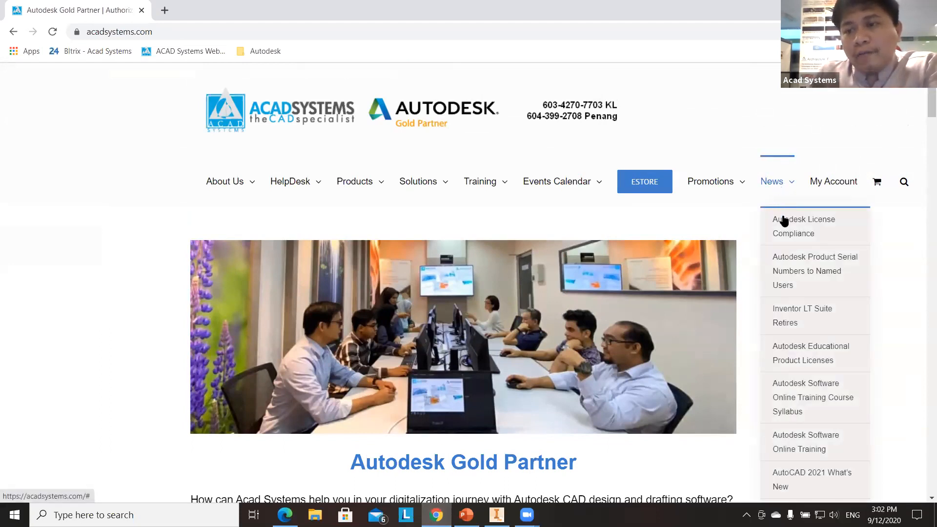
ctrl+click(786, 233)
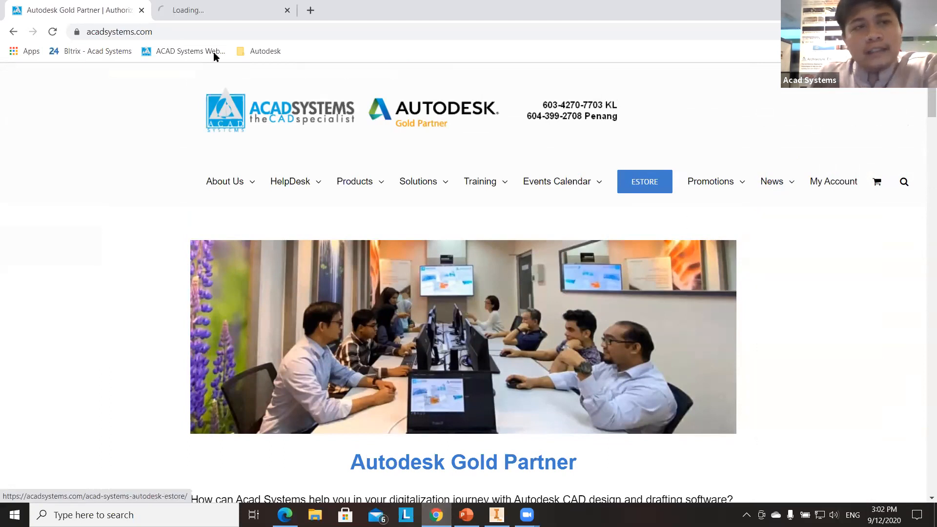
click(201, 11)
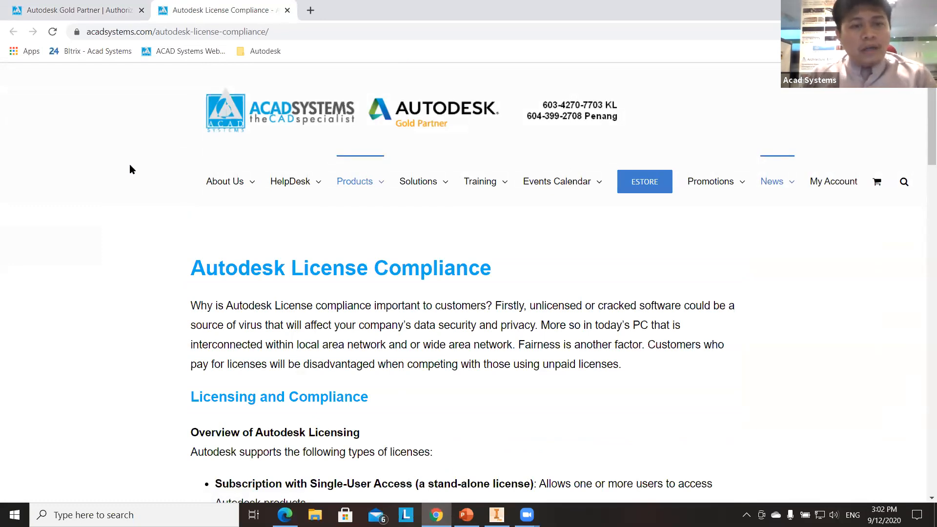
scroll(139, 322, down, 1)
scroll(134, 340, down, 5)
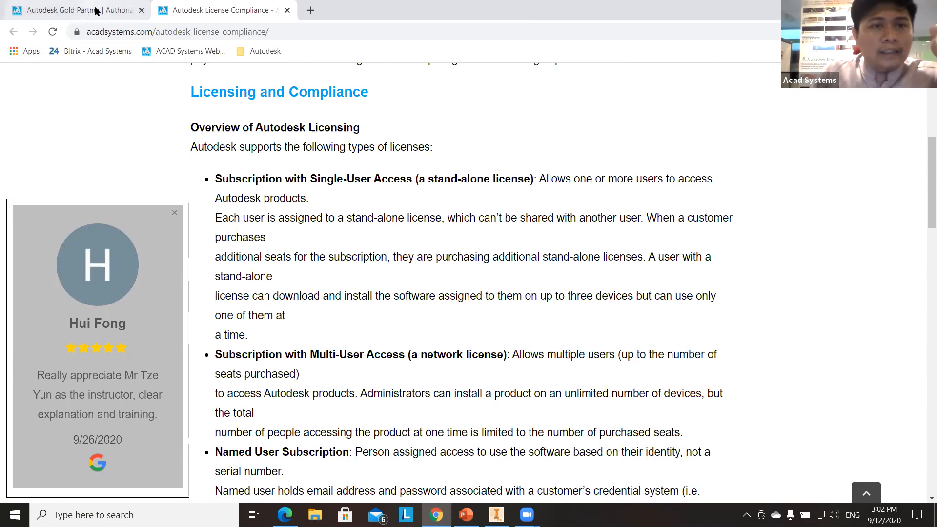
scroll(73, 62, up, 3)
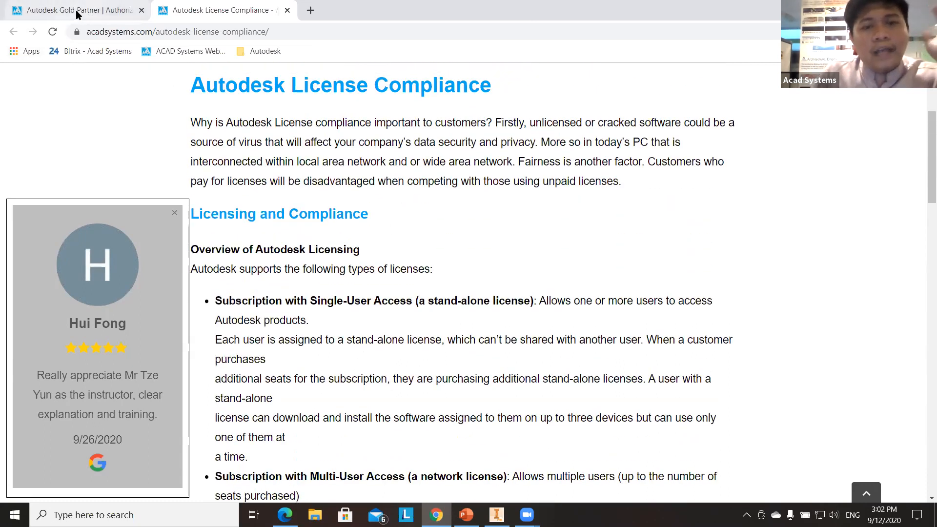
- Return to the Acad Systems home page and look through its promotions and its latest online lessons, workshops and webinars
click(75, 14)
scroll(57, 333, down, 3)
scroll(57, 332, down, 15)
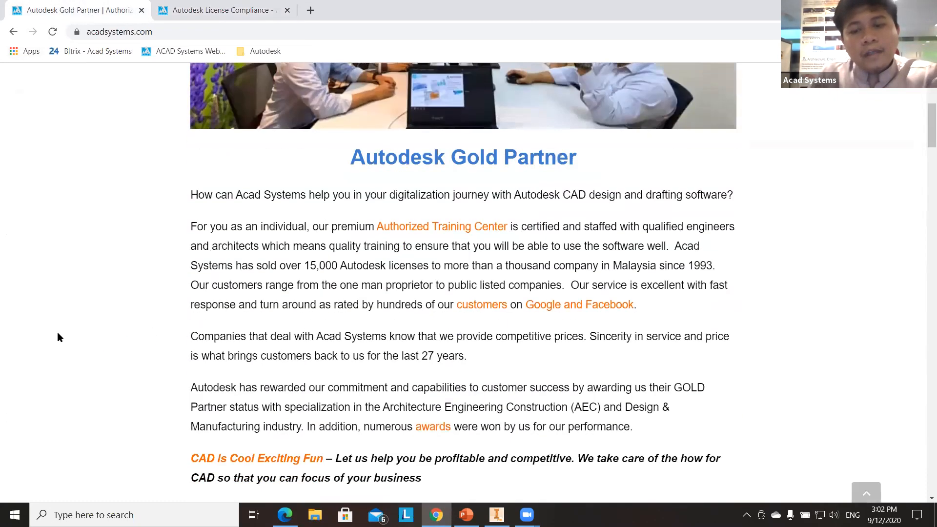
scroll(57, 336, down, 3)
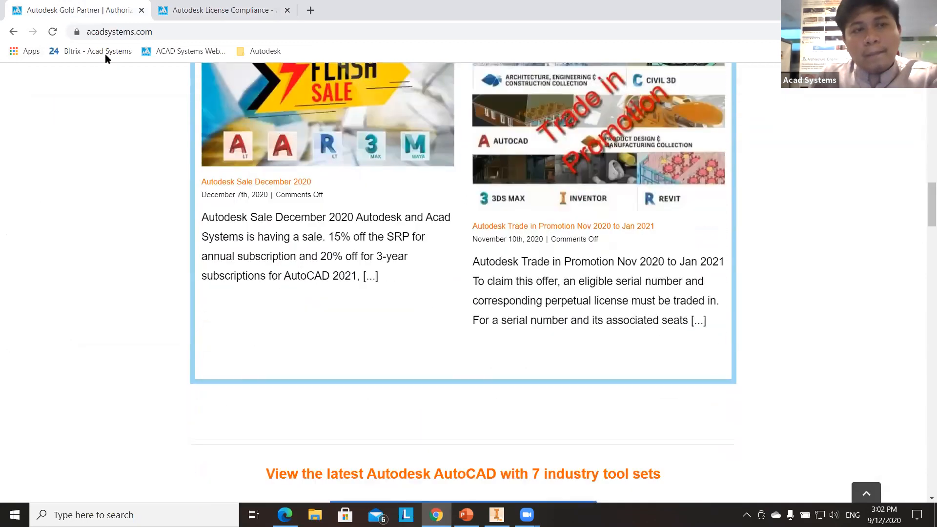
scroll(102, 146, down, 10)
scroll(108, 178, down, 9)
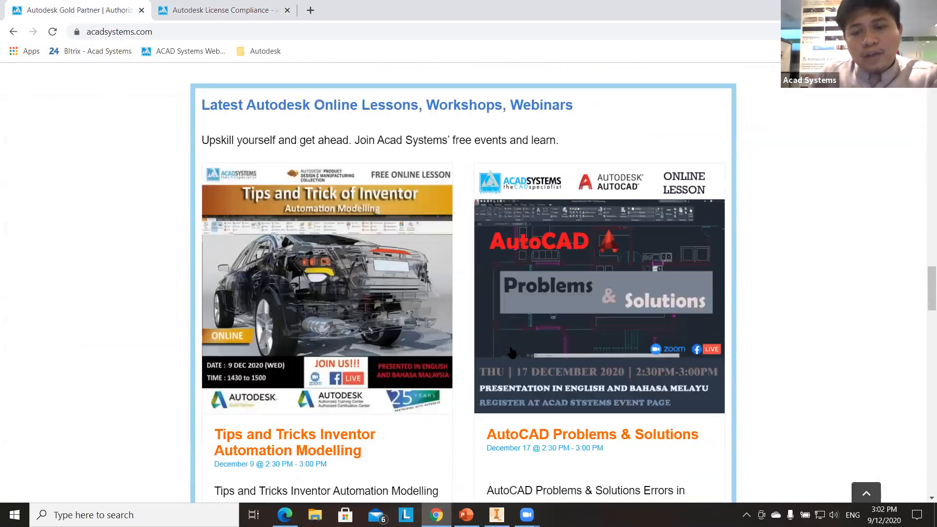
scroll(362, 262, down, 5)
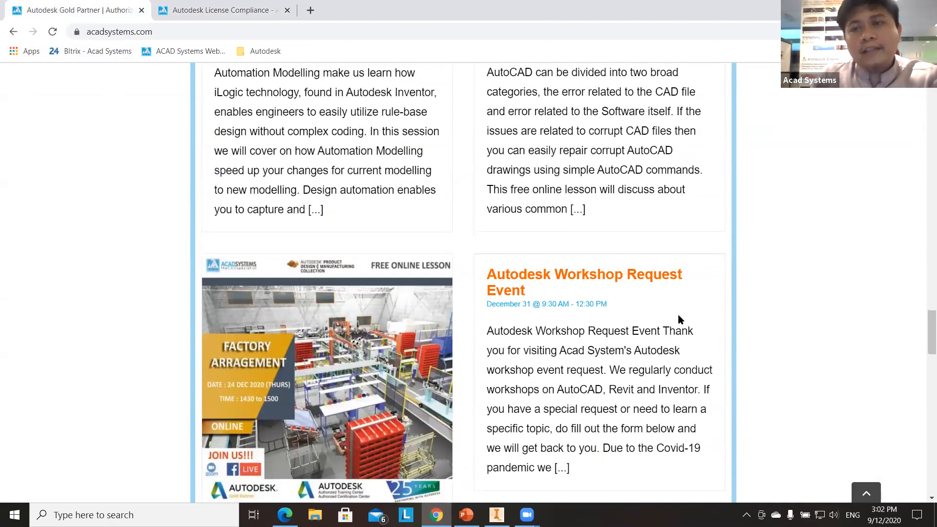
scroll(678, 316, down, 3)
scroll(678, 317, up, 2)
scroll(841, 313, up, 7)
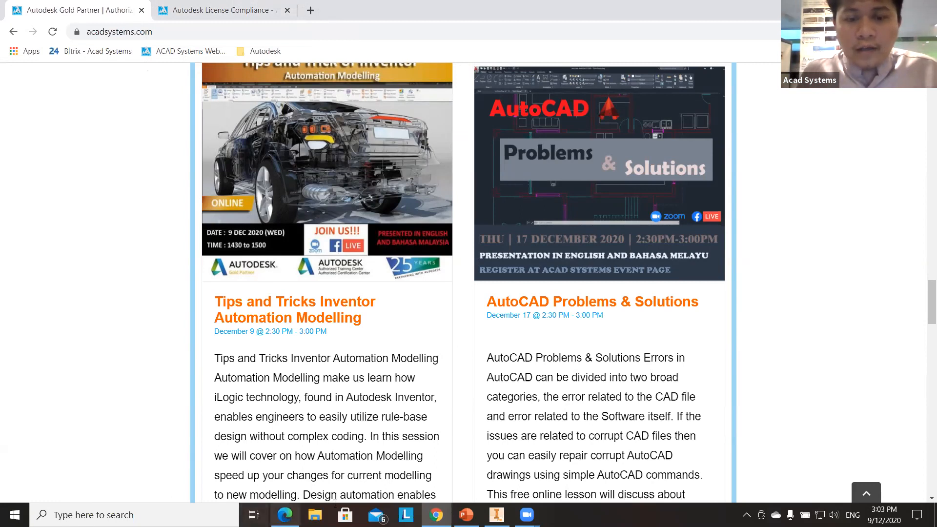
mouse_move(423, 505)
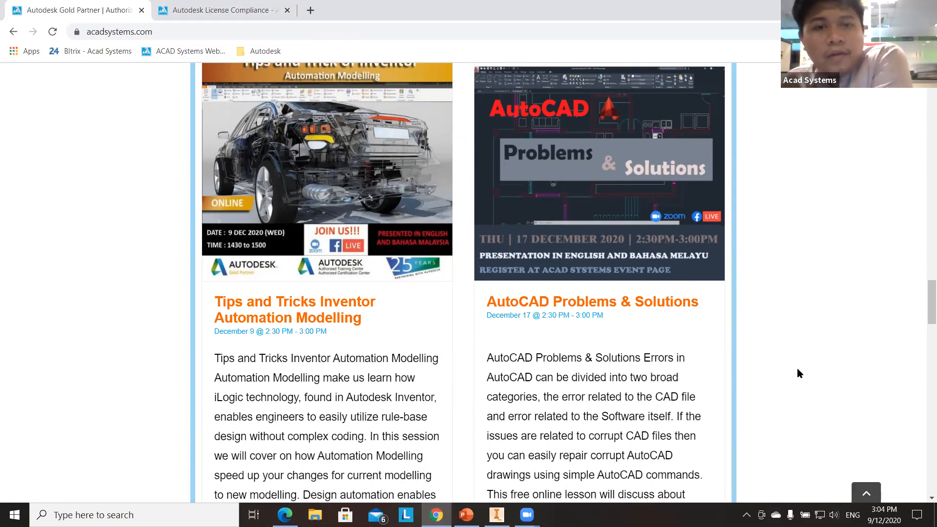
scroll(795, 390, up, 7)
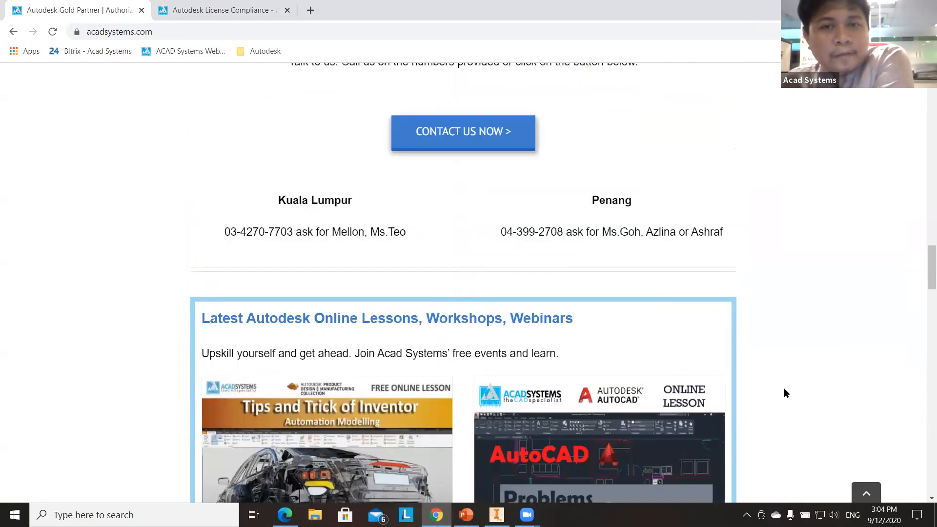
scroll(783, 387, up, 12)
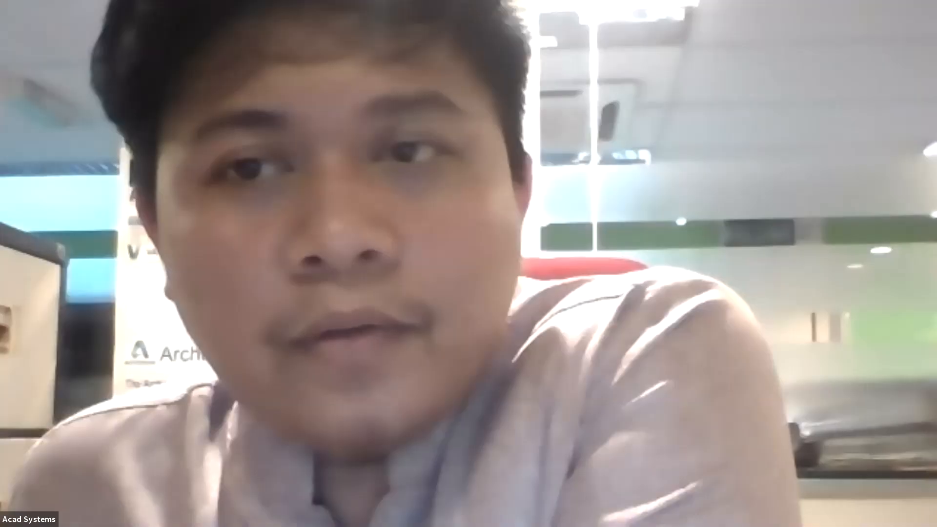